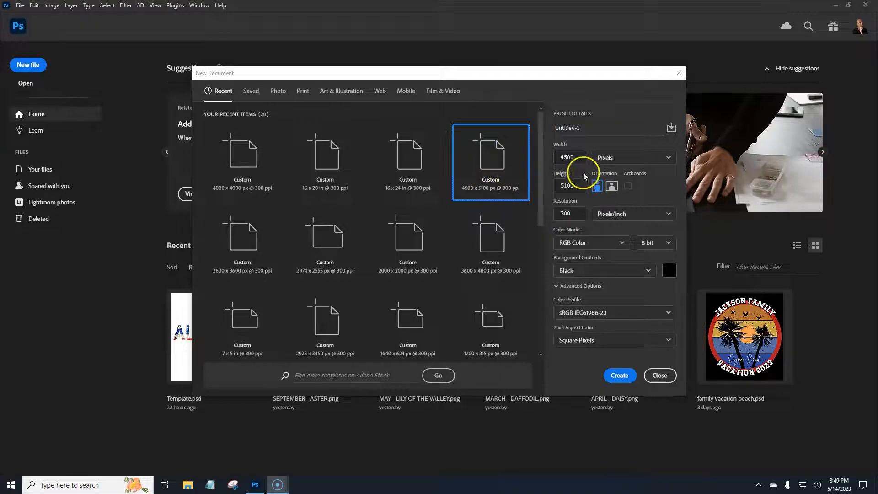
Create a 4500 × 5100 px RGB document at 300 ppi with a black background and unlock its background layer
click(643, 183)
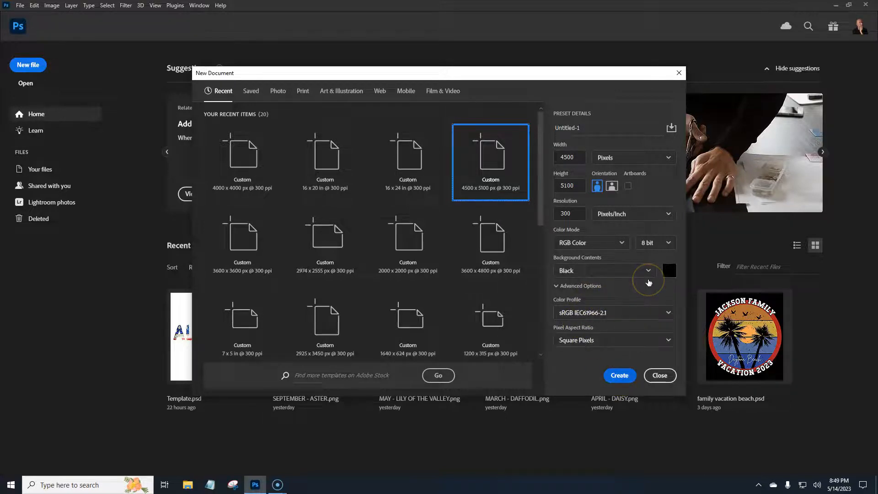
click(619, 374)
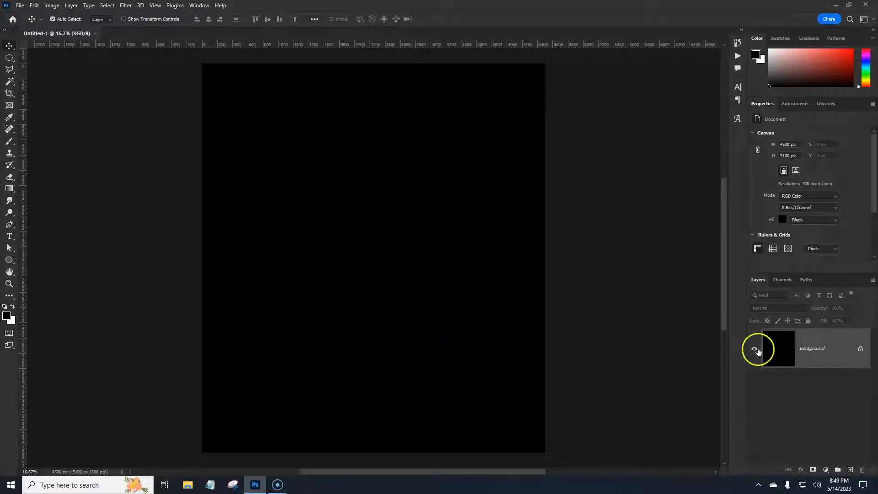
click(859, 350)
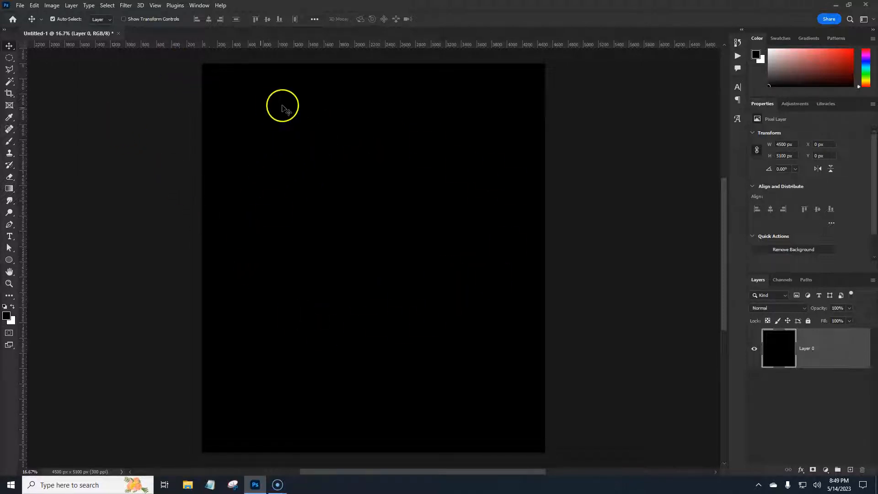
Draw a rectangle about 4272 × 516 px with brown fill #886522 across the upper part of the canvas
click(9, 263)
click(38, 265)
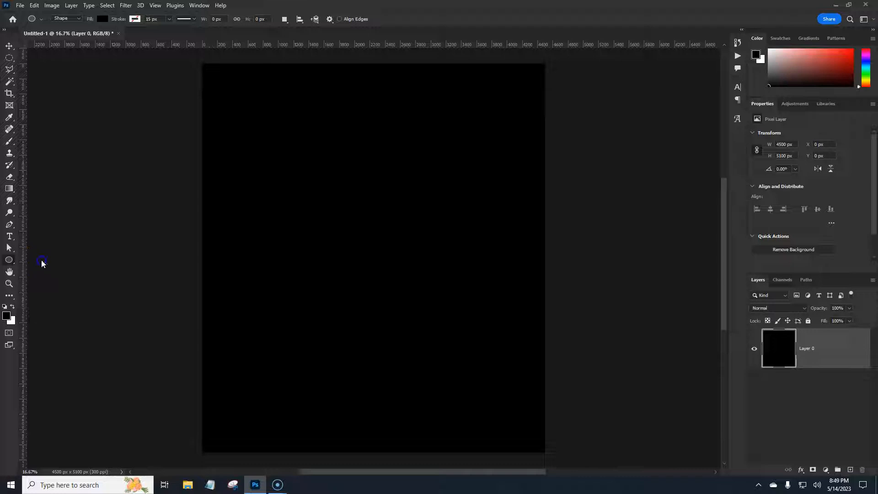
click(101, 19)
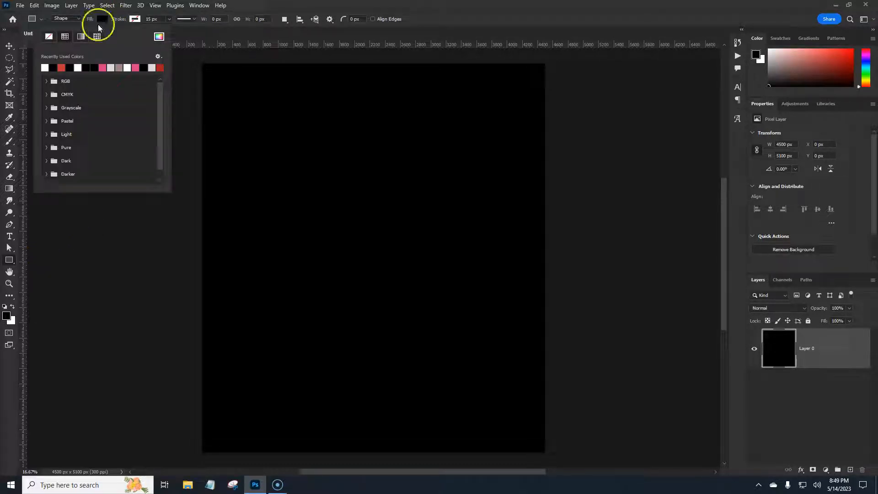
click(159, 37)
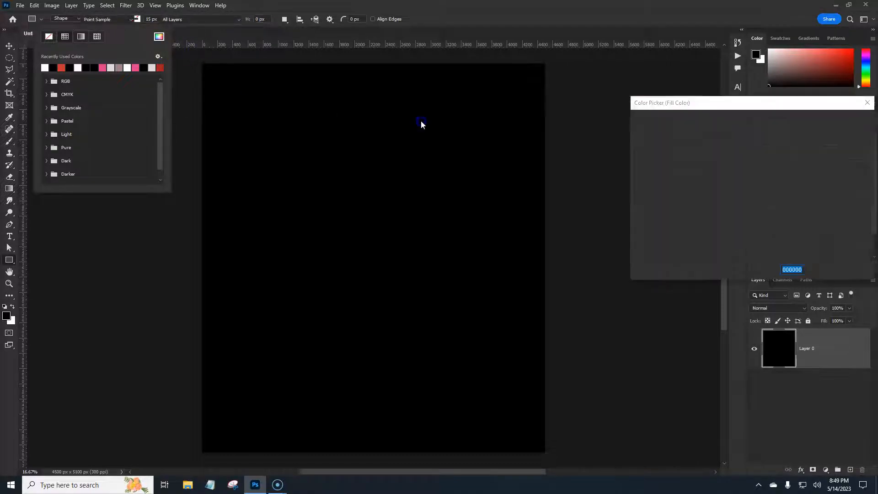
drag(761, 178, 761, 228)
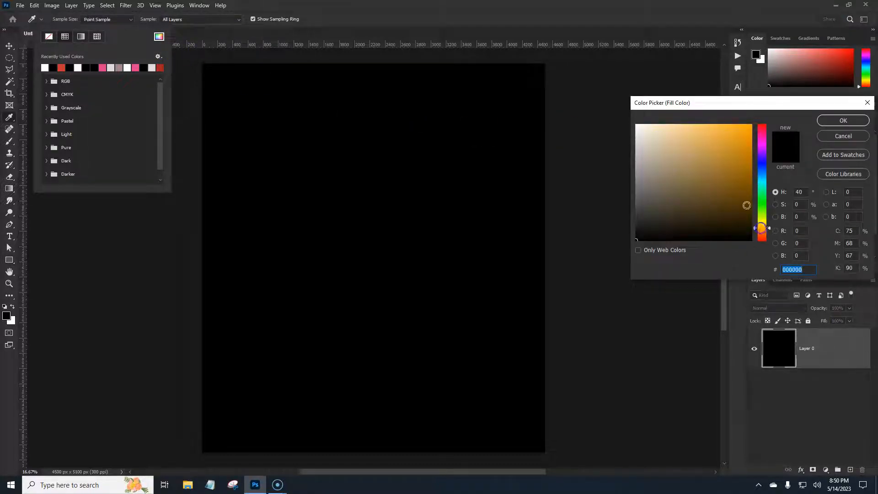
click(735, 182)
click(833, 121)
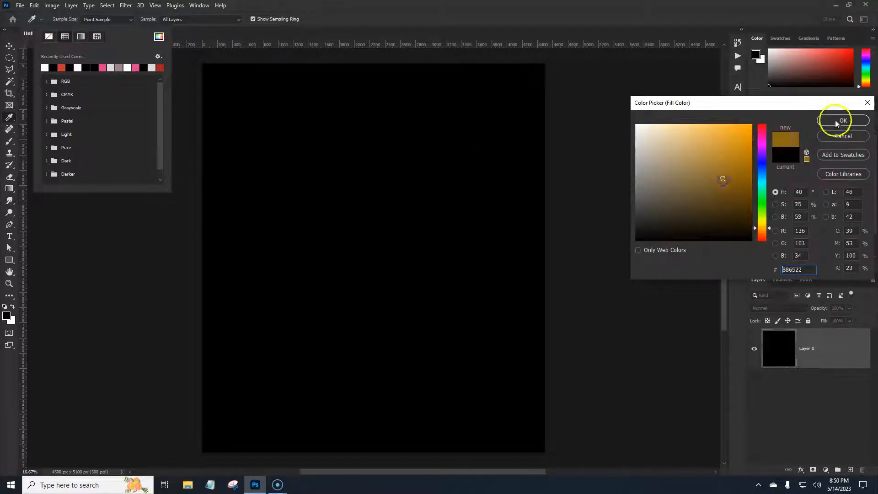
click(350, 6)
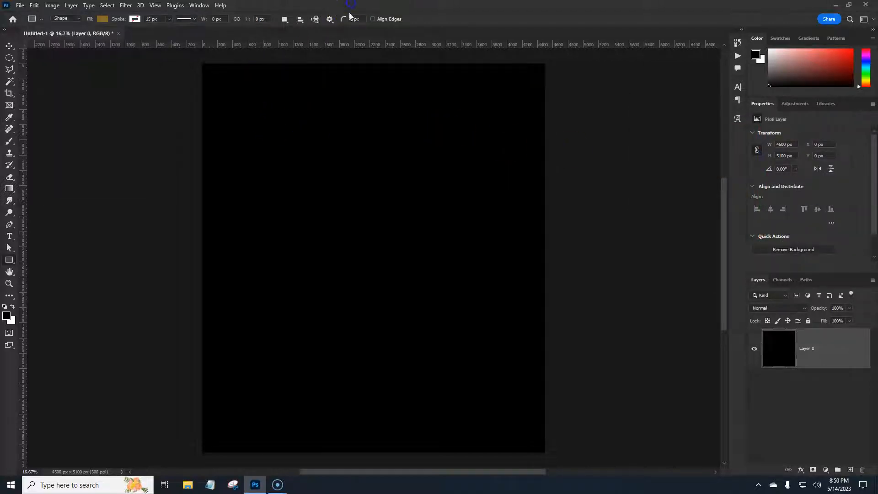
drag(211, 125, 536, 163)
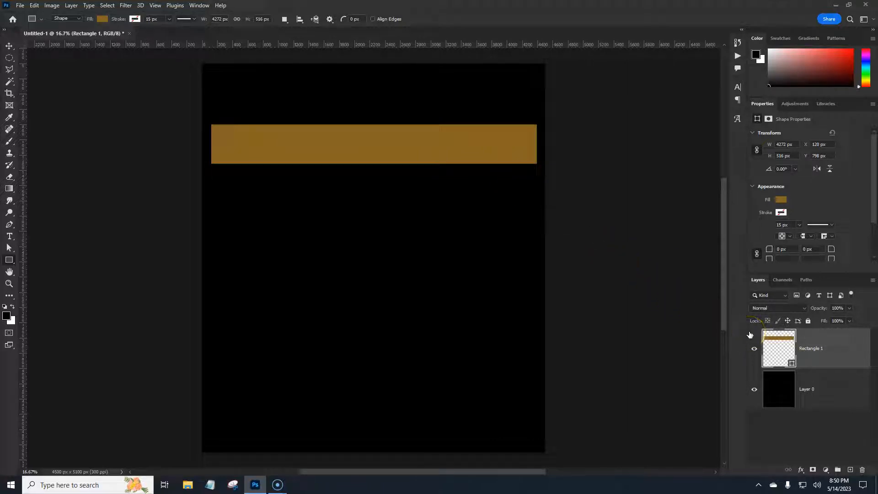
Duplicate the brown bar and place the copy directly below the original, leaving a thin black gap
key(ctrl+j)
key(ctrl+t)
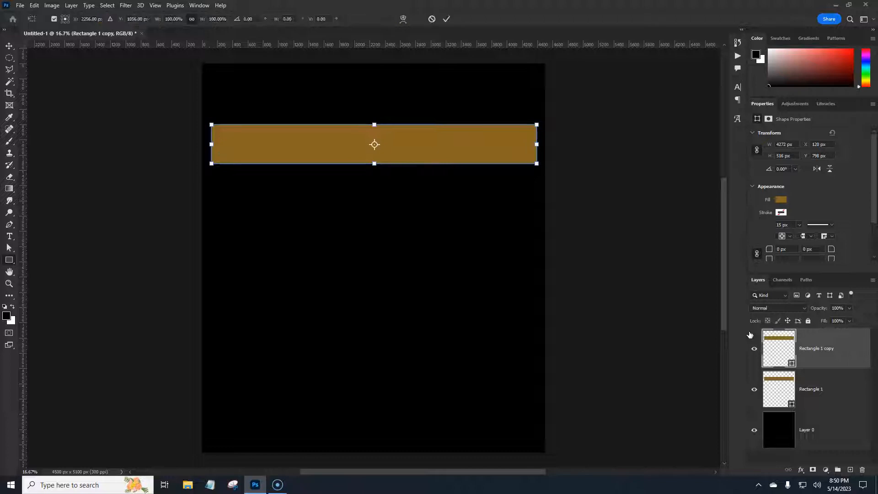
drag(423, 149, 422, 186)
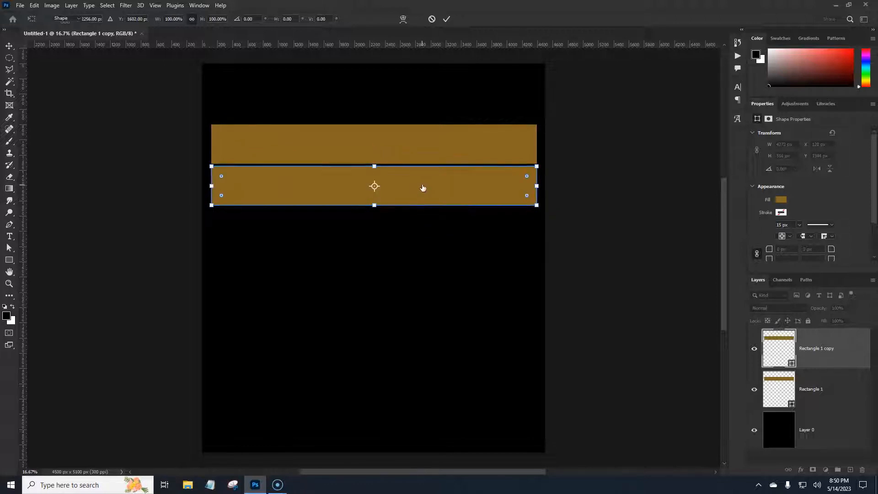
key(Return)
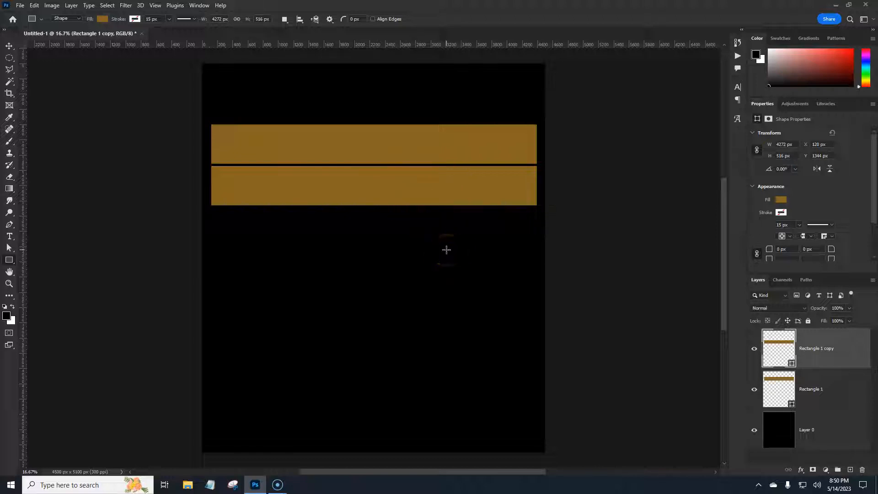
Repeat the duplicate-and-move transform three times to build a stack of five evenly spaced bars
key(ctrl+alt+shift+t)
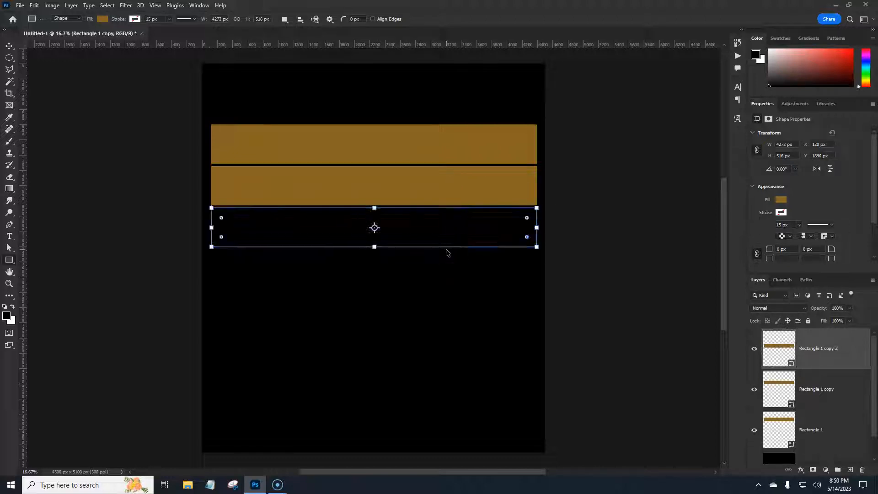
key(Return)
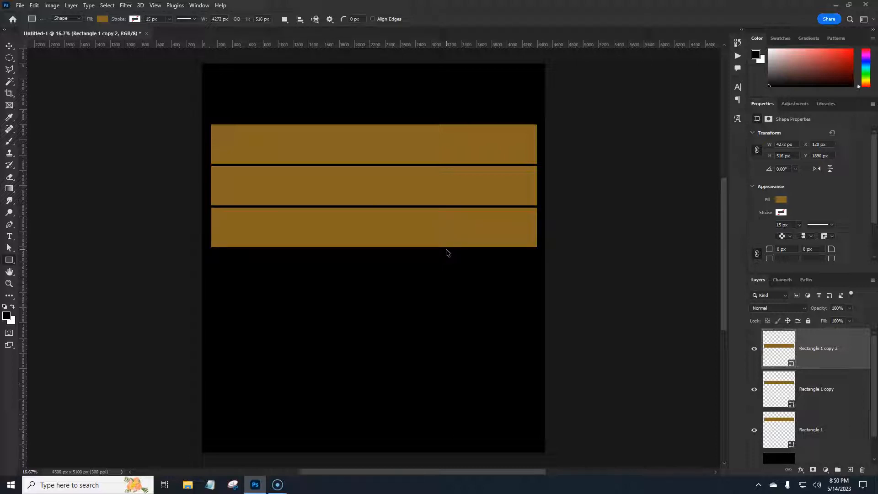
key(ctrl+alt+shift+t)
key(Return)
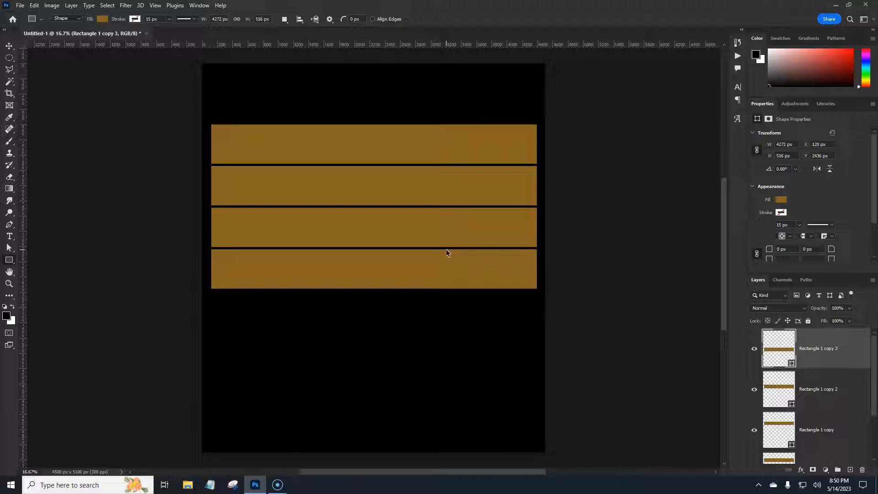
key(ctrl+alt+shift+t)
key(Return)
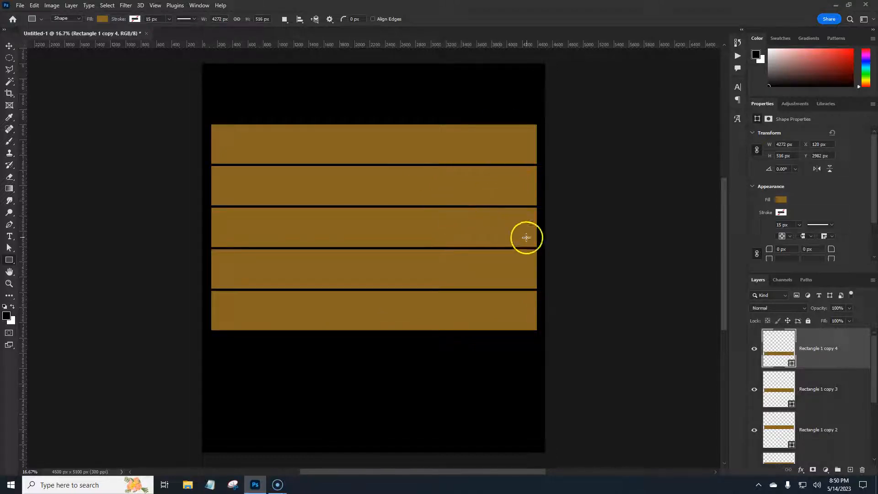
Identify the lowest bar by toggling its layer visibility and change its fill colour to teal
click(754, 348)
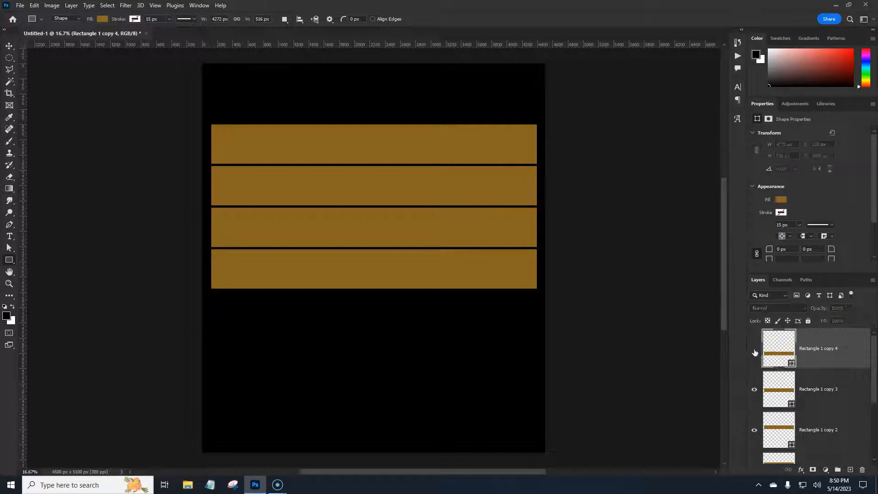
click(754, 349)
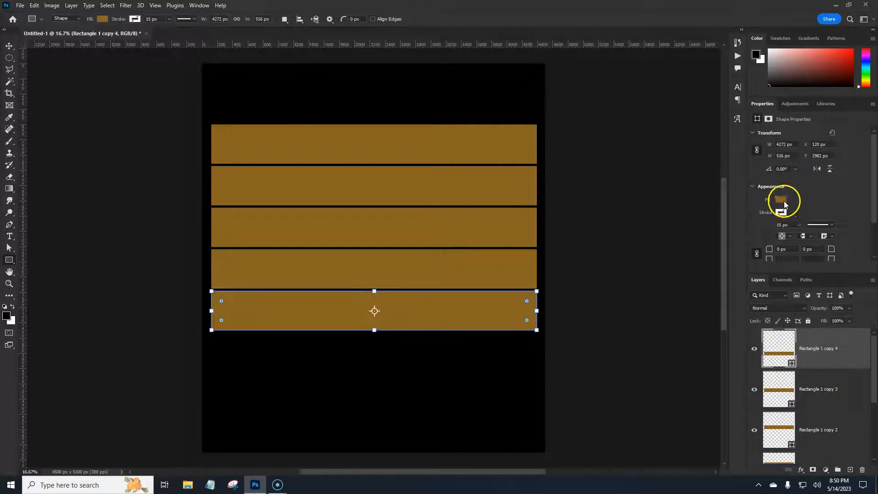
click(783, 203)
click(867, 215)
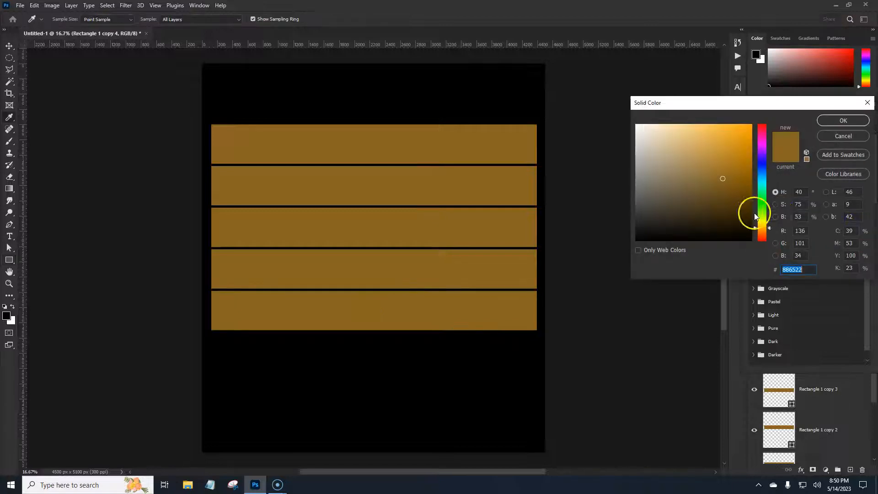
drag(753, 190, 754, 181)
click(723, 175)
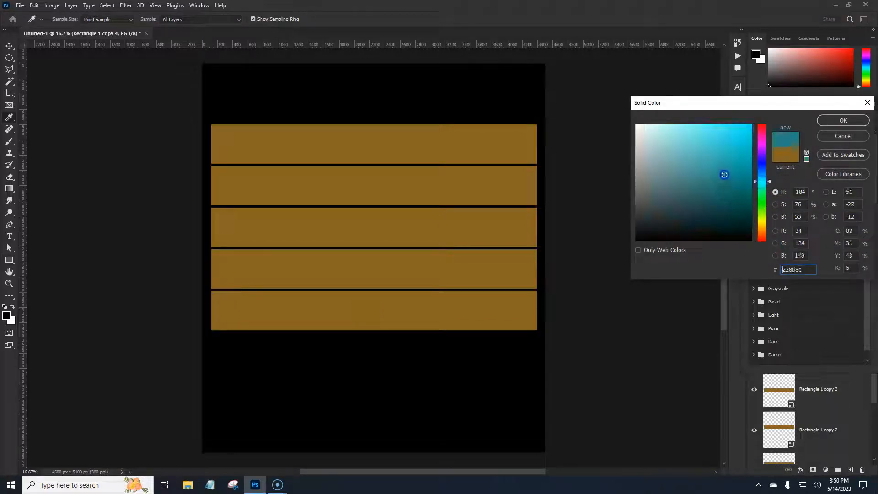
click(833, 121)
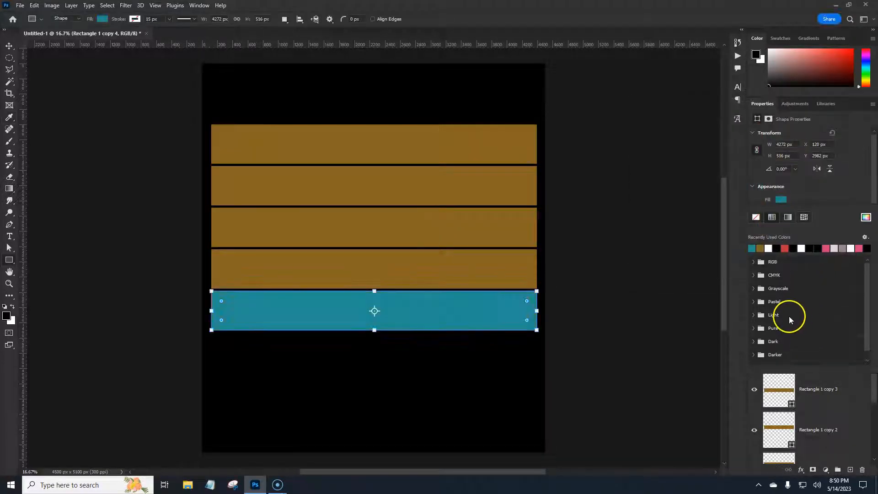
click(824, 198)
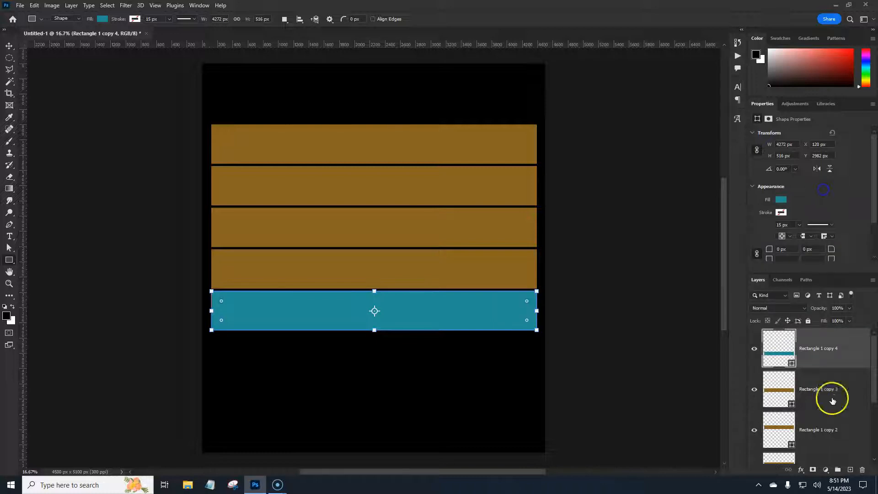
Change the fill of the fourth bar, just above the teal one, to a medium blue
click(823, 389)
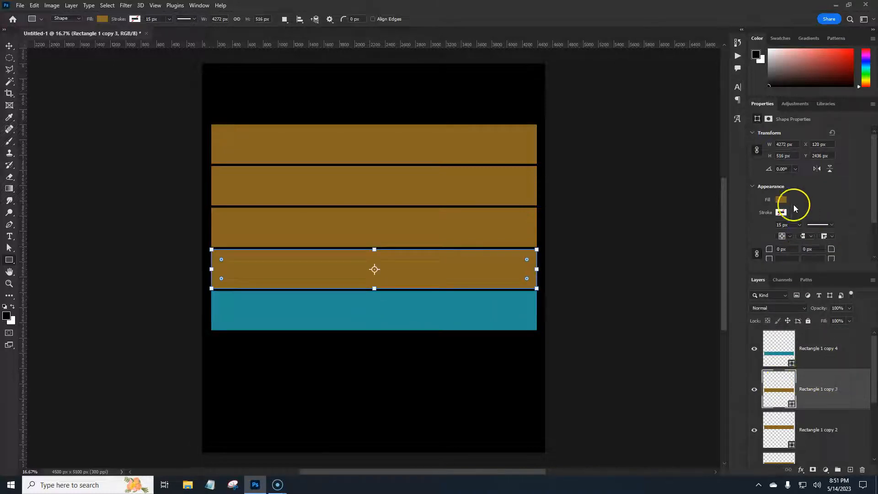
click(781, 200)
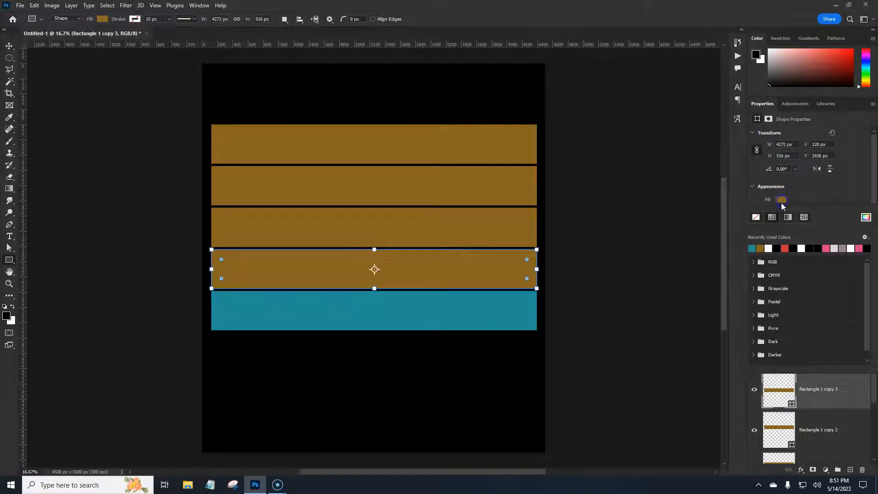
click(863, 218)
click(482, 315)
drag(724, 171, 728, 142)
drag(763, 178, 763, 170)
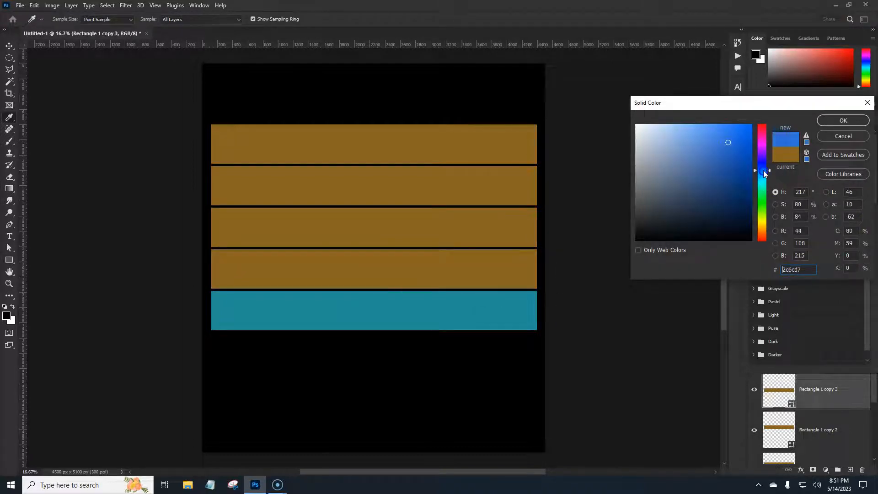
mouse_move(701, 143)
mouse_down()
mouse_move(722, 141)
mouse_move(718, 148)
mouse_up()
drag(762, 170, 762, 167)
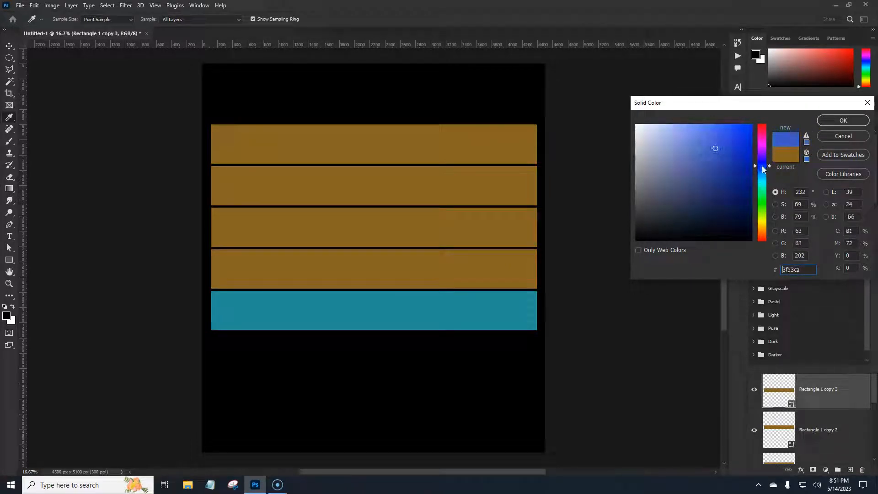
click(842, 121)
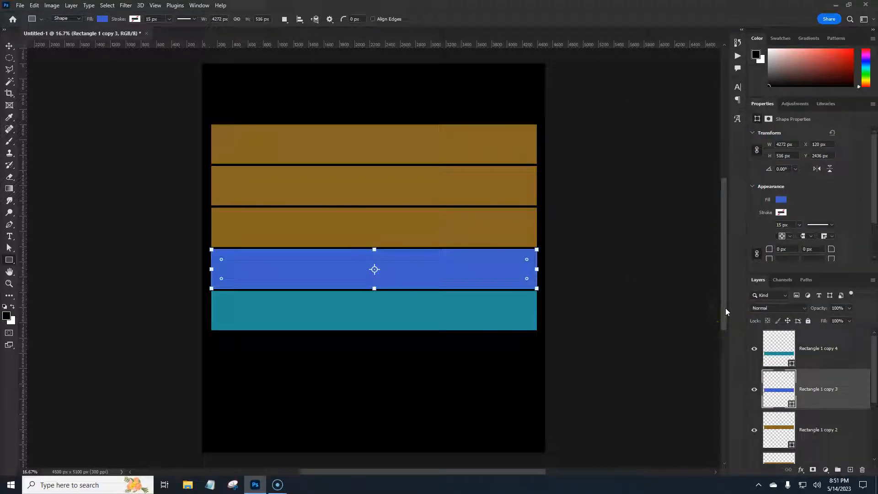
key(Return)
Change the fill of the middle bar to orange #b9791e
click(842, 427)
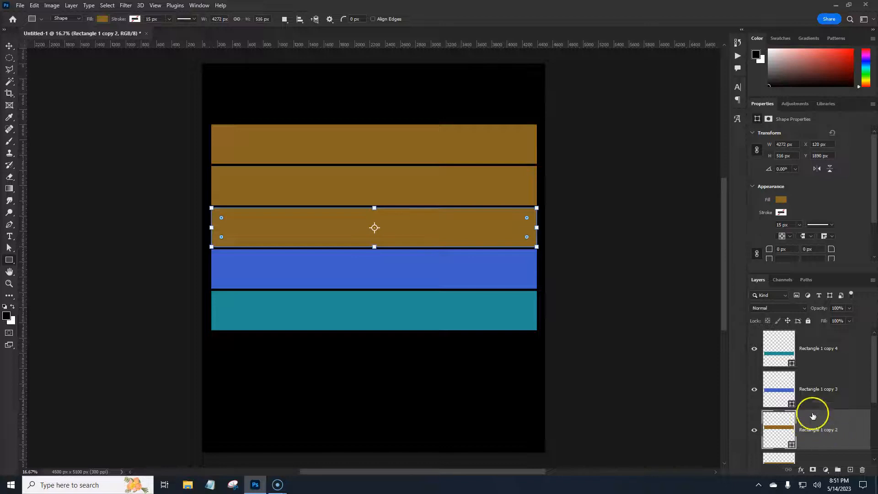
click(781, 200)
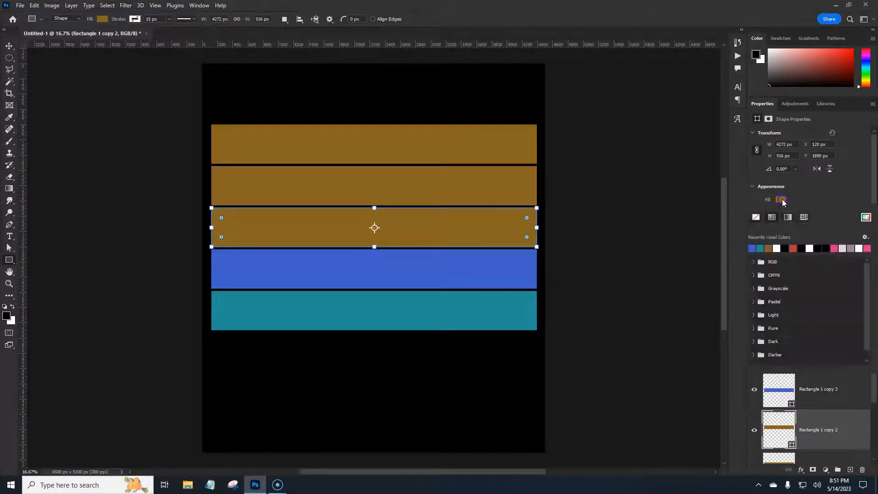
click(865, 217)
drag(762, 202, 763, 234)
mouse_move(737, 182)
mouse_down()
mouse_move(725, 175)
mouse_move(733, 160)
mouse_up()
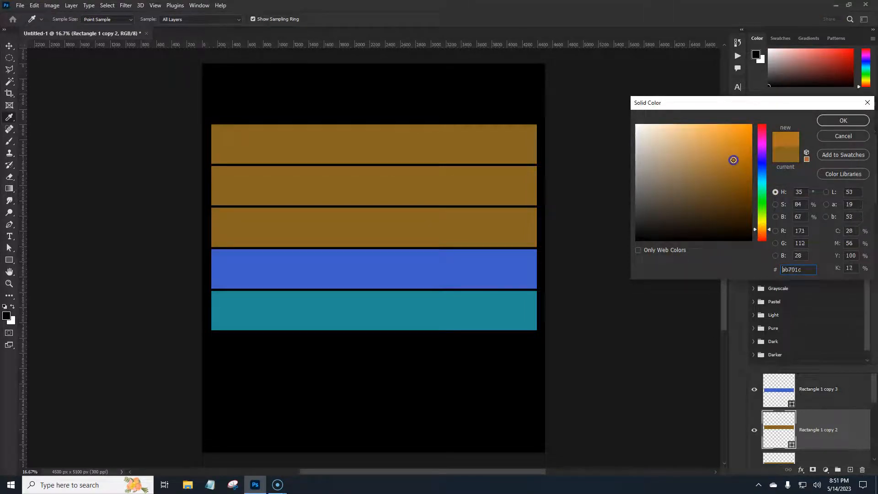
click(848, 119)
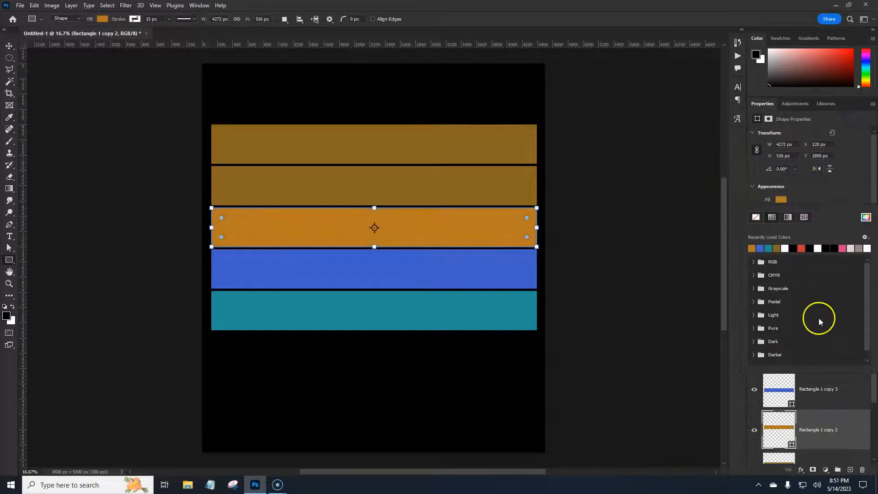
click(834, 202)
Change the fill of the second bar from the top to dark brown #7d4e0a
scroll(841, 409, down, 2)
click(835, 399)
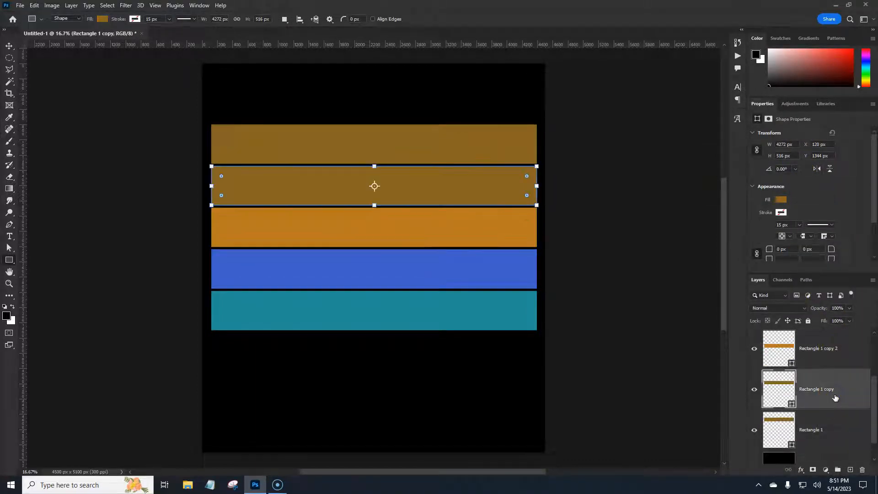
click(780, 200)
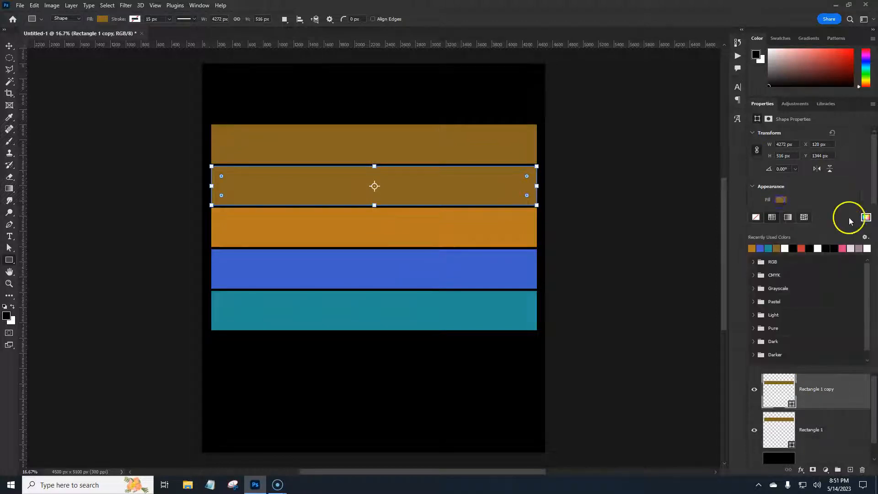
click(865, 219)
click(508, 228)
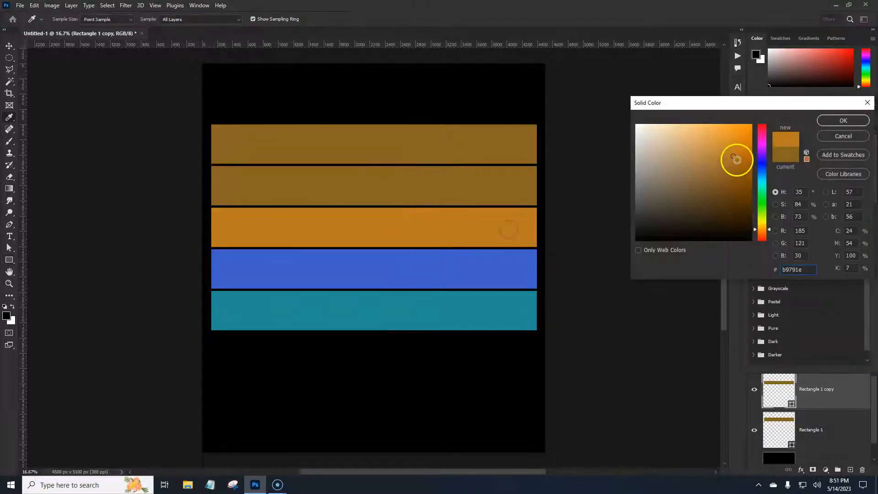
drag(733, 156, 743, 184)
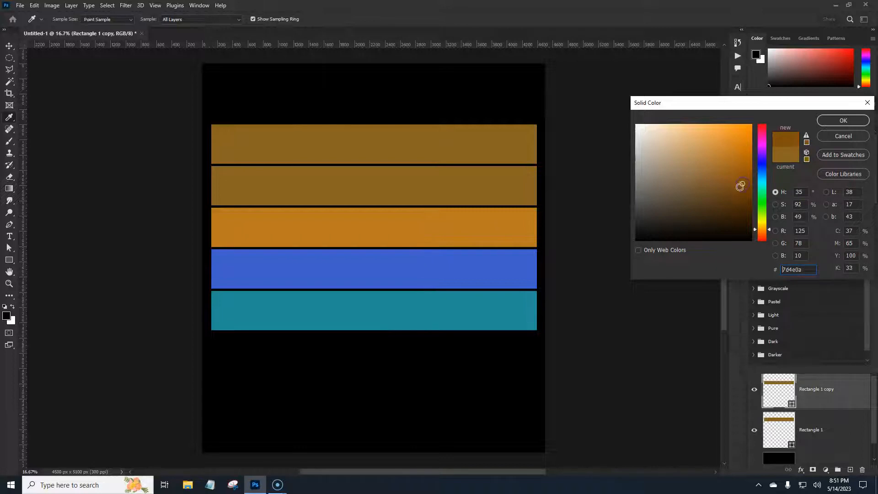
click(841, 122)
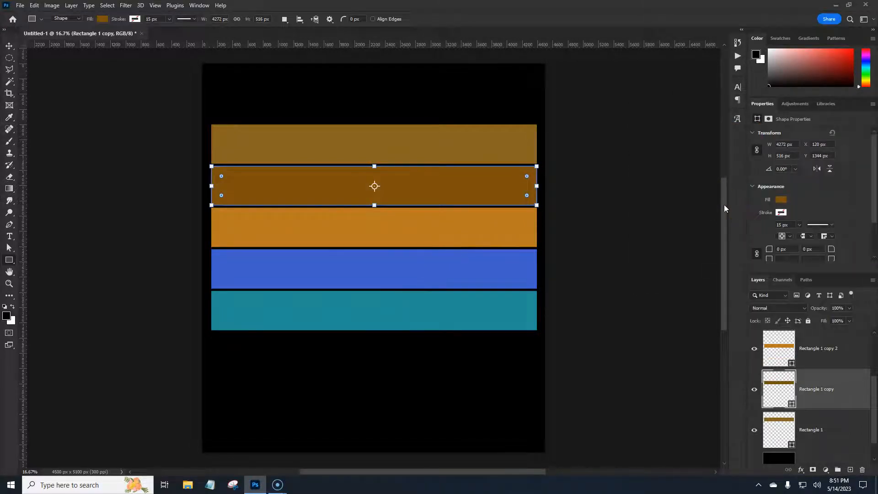
key(Return)
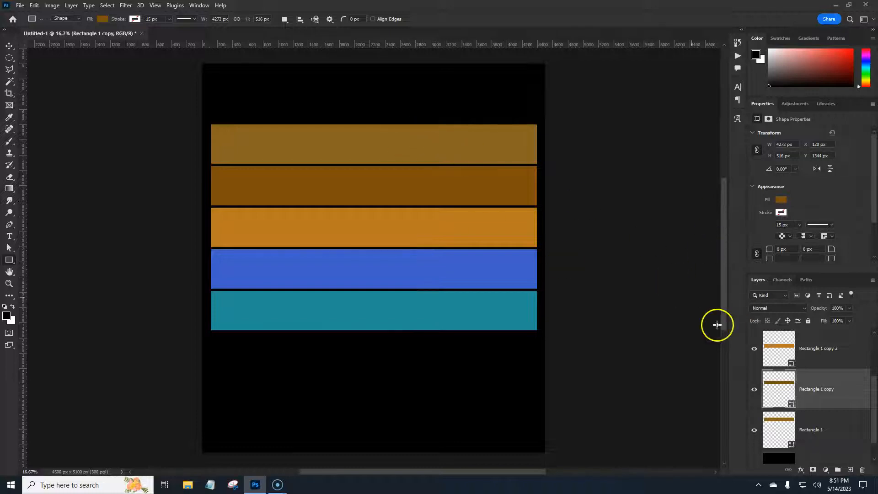
Change the fill of the top bar to bright red
scroll(823, 384, down, 2)
click(825, 400)
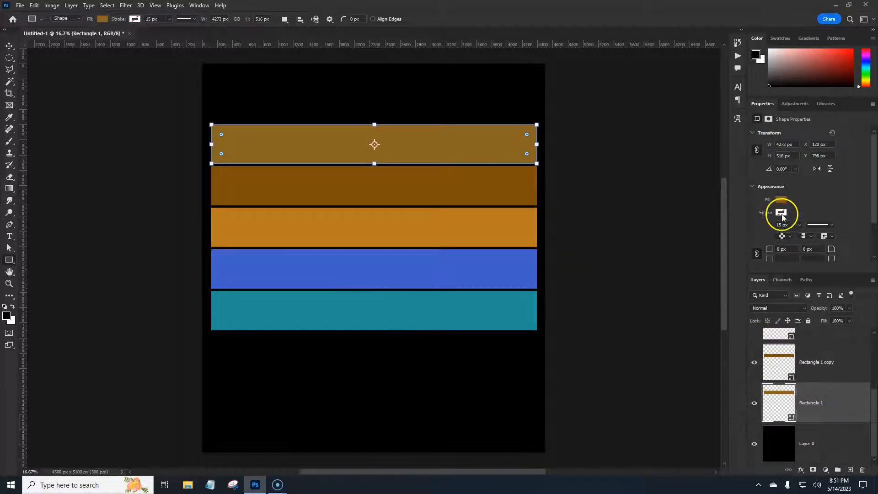
click(781, 199)
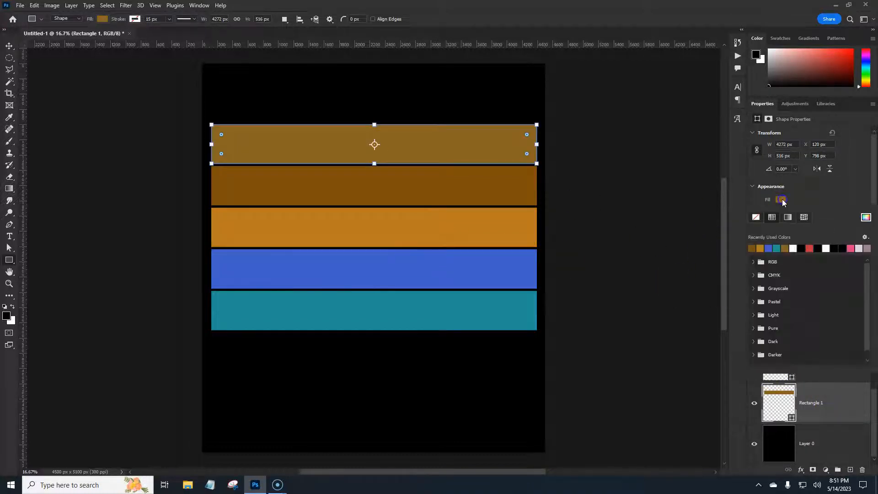
click(868, 218)
drag(760, 141, 763, 124)
click(737, 145)
click(842, 121)
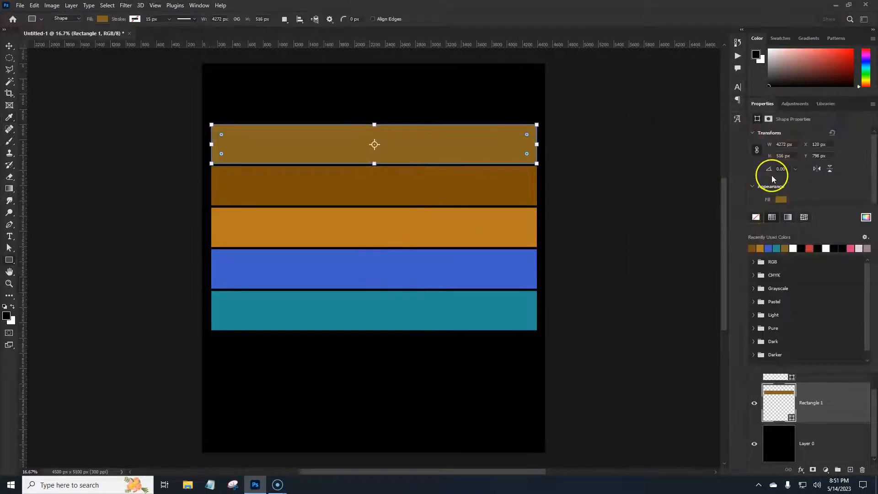
click(782, 200)
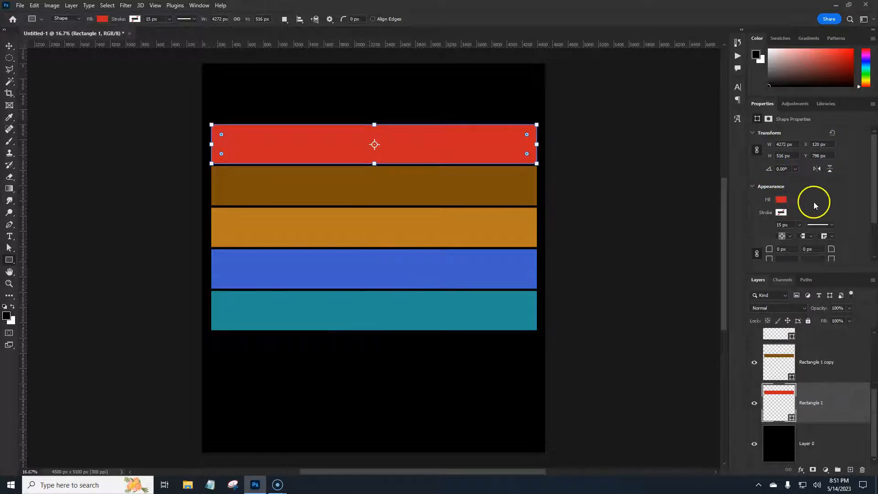
Change the fill of the top bar to pink #bf2864
click(780, 200)
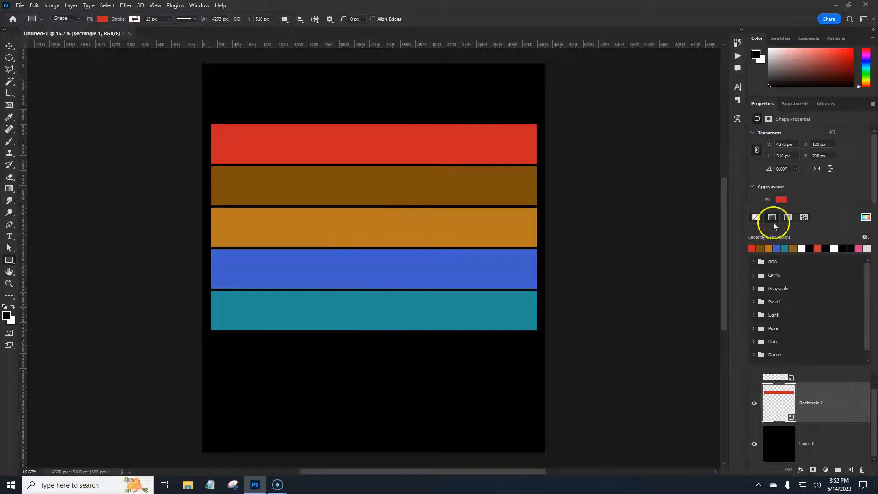
click(866, 217)
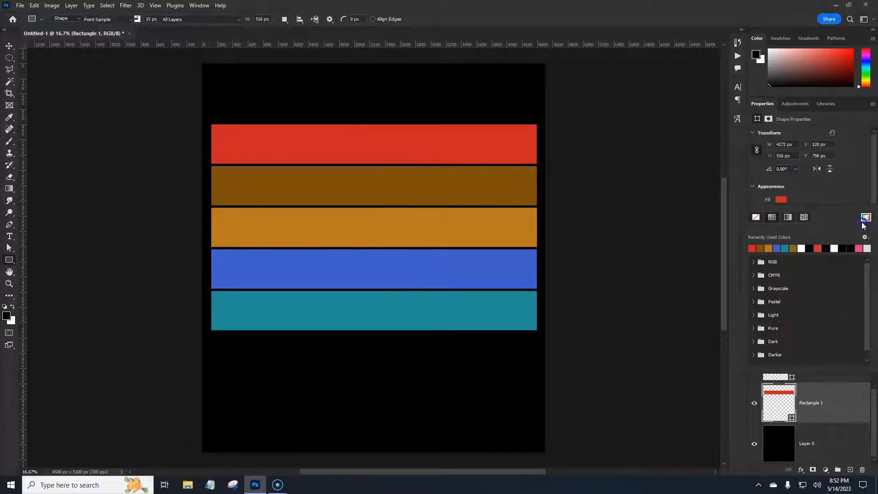
click(734, 153)
drag(760, 162, 766, 132)
click(737, 161)
click(842, 120)
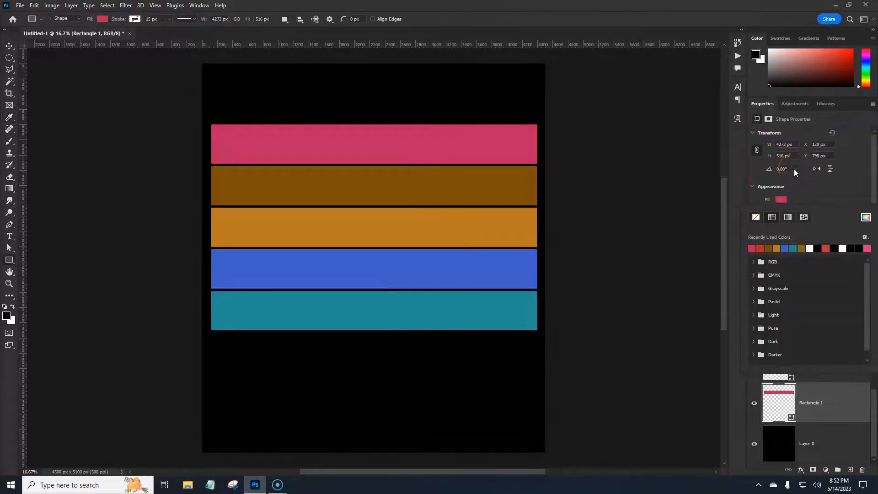
click(796, 201)
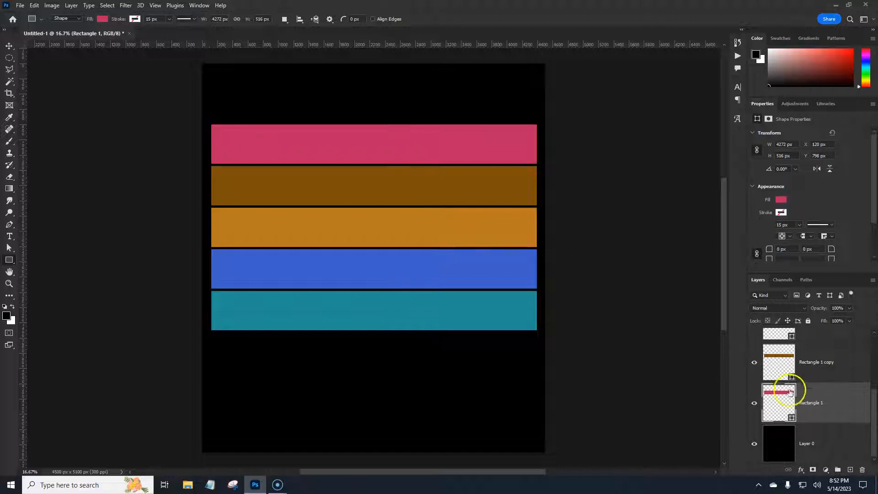
Copy the hex code of the top bar's fill colour and leave that fill as it is
drag(875, 408, 875, 396)
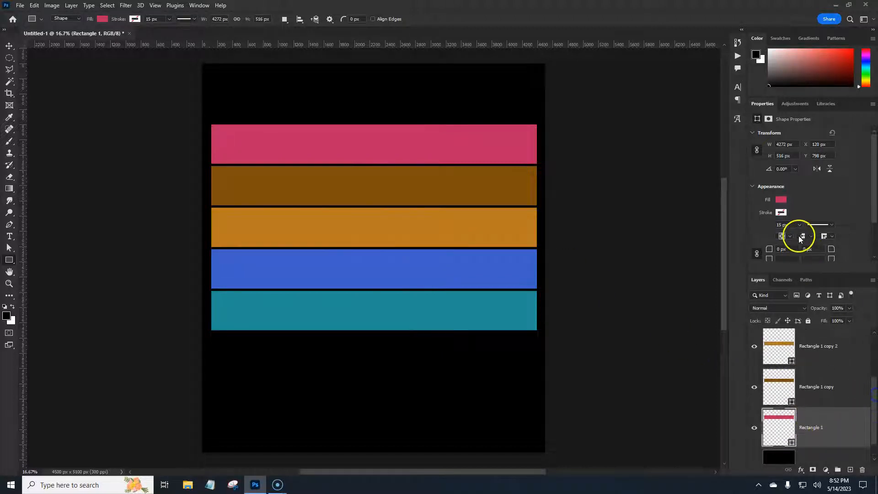
click(781, 200)
click(864, 217)
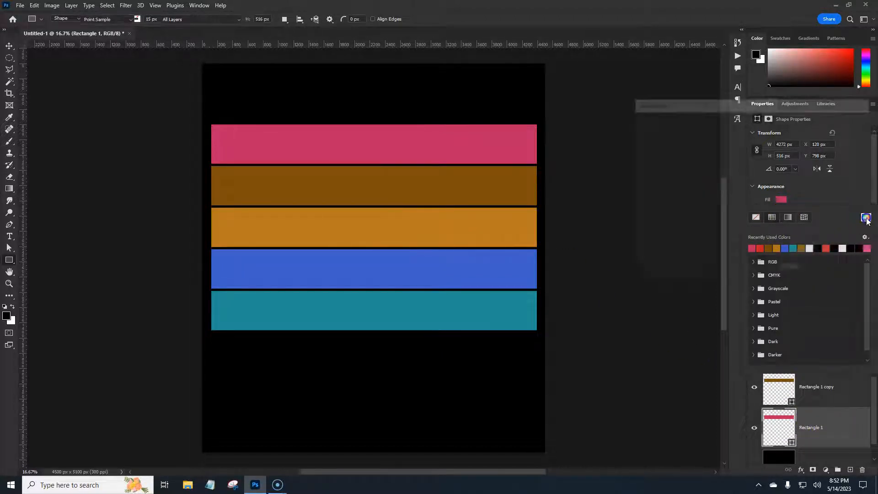
right_click(788, 275)
click(740, 300)
click(845, 121)
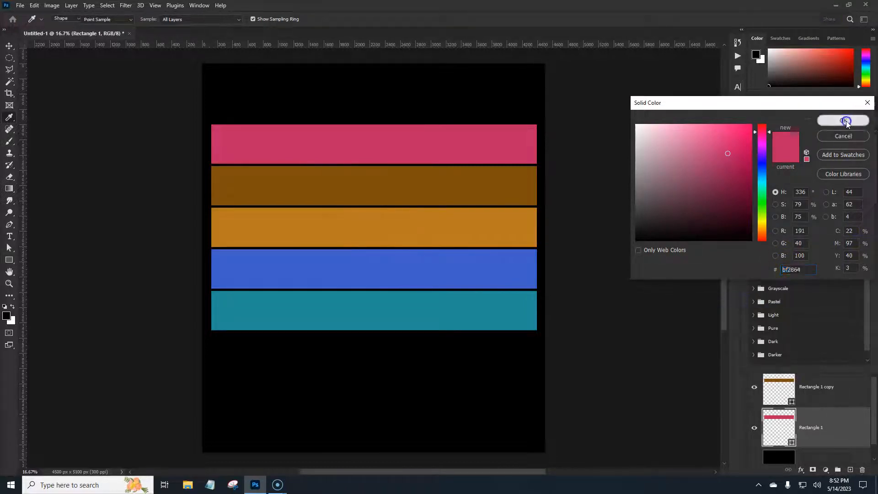
click(833, 203)
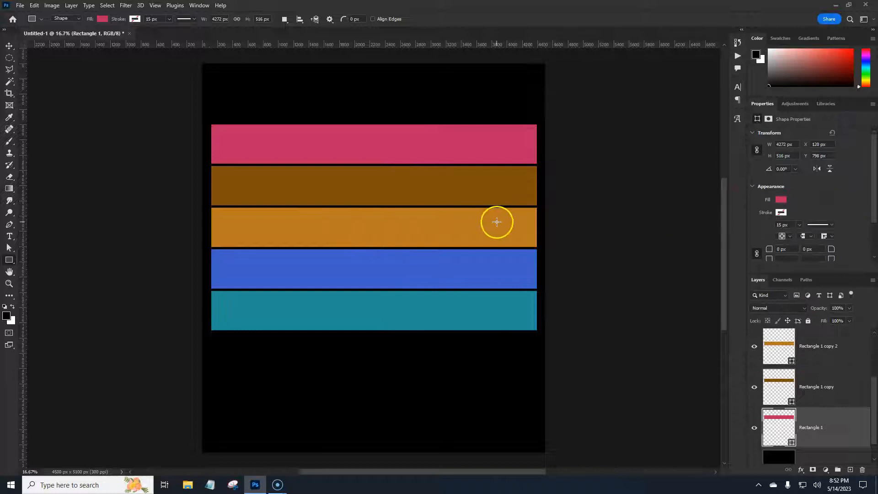
Set the middle bar's fill to pink #bf2864 by pasting the copied hex code
click(833, 354)
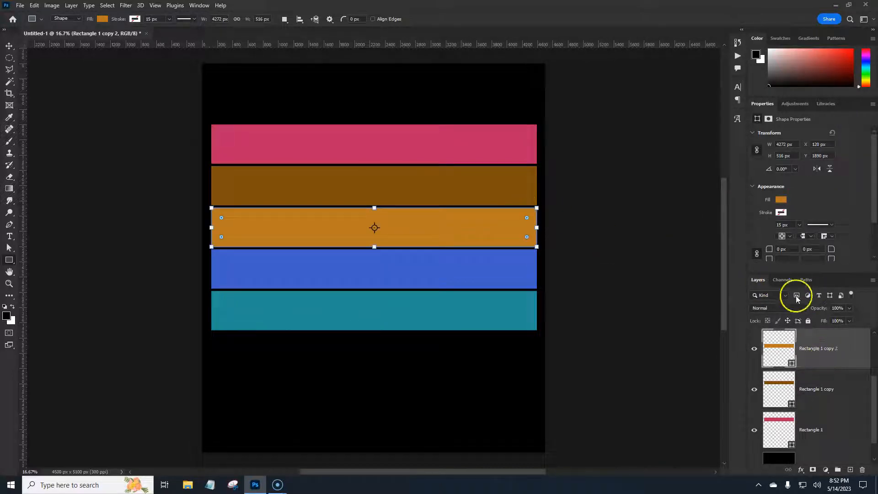
click(781, 199)
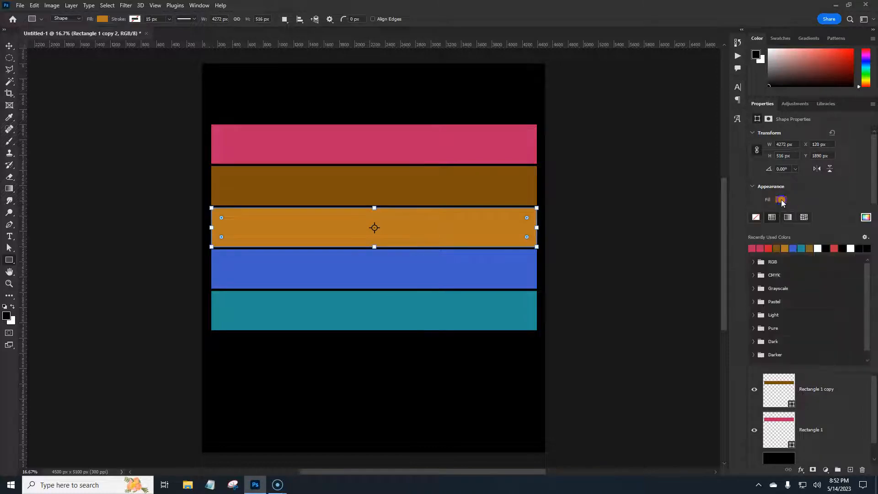
click(866, 219)
click(786, 270)
right_click(787, 269)
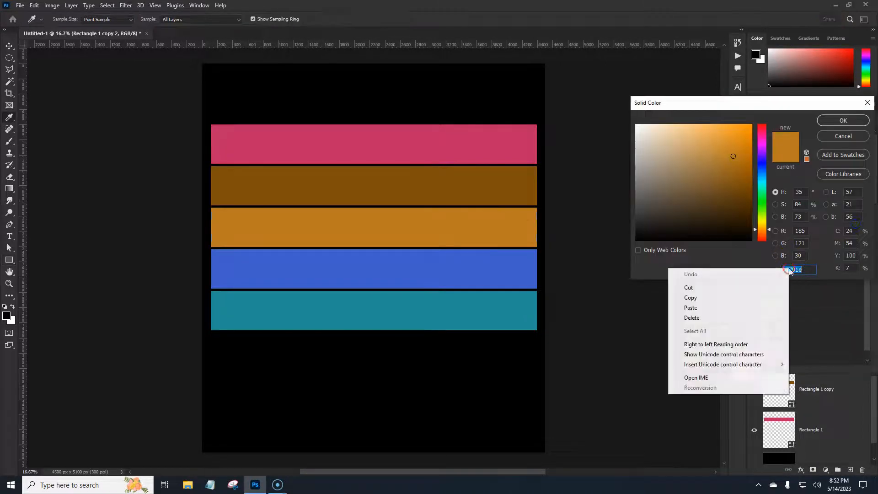
click(745, 307)
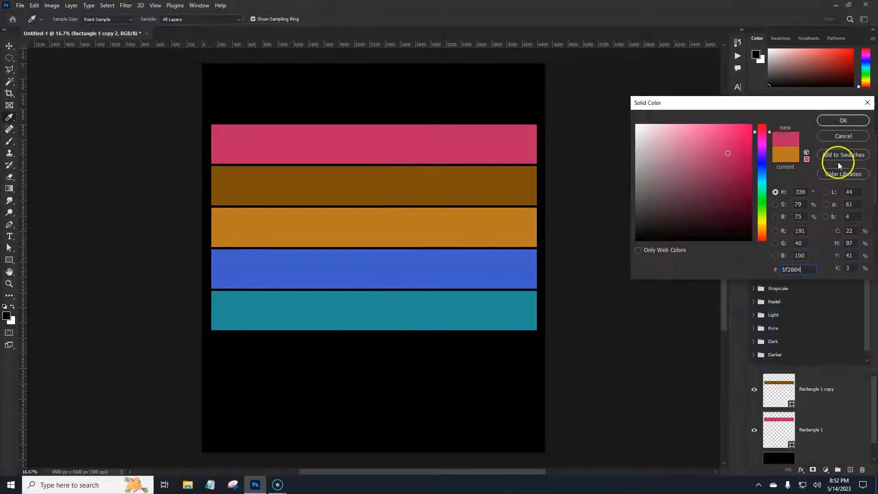
click(853, 122)
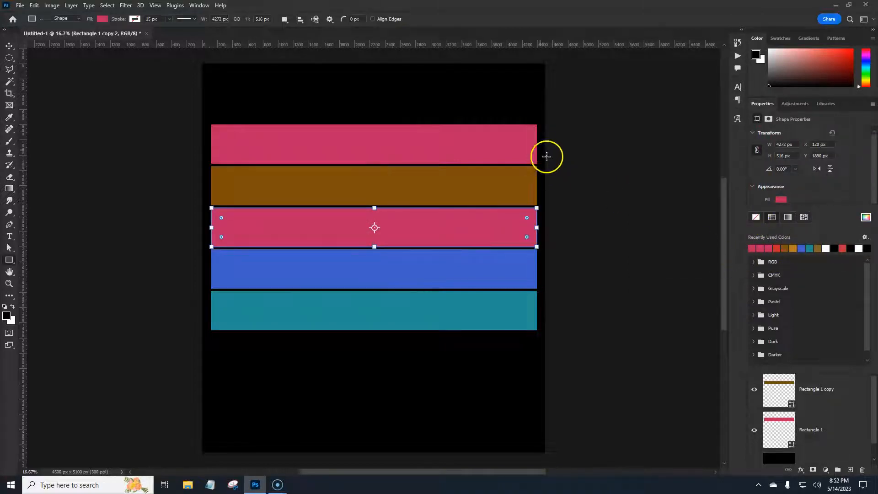
click(841, 195)
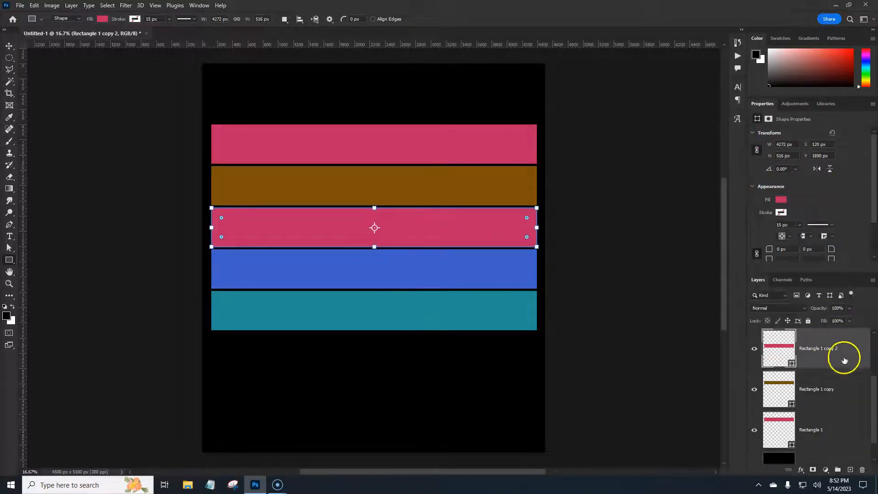
Change the fill of the top bar to the recently used orange
scroll(844, 360, up, 2)
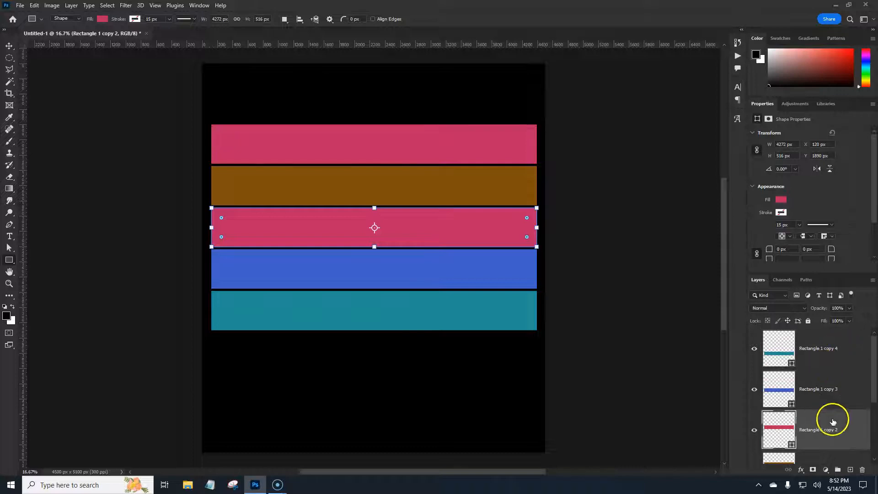
scroll(843, 384, down, 2)
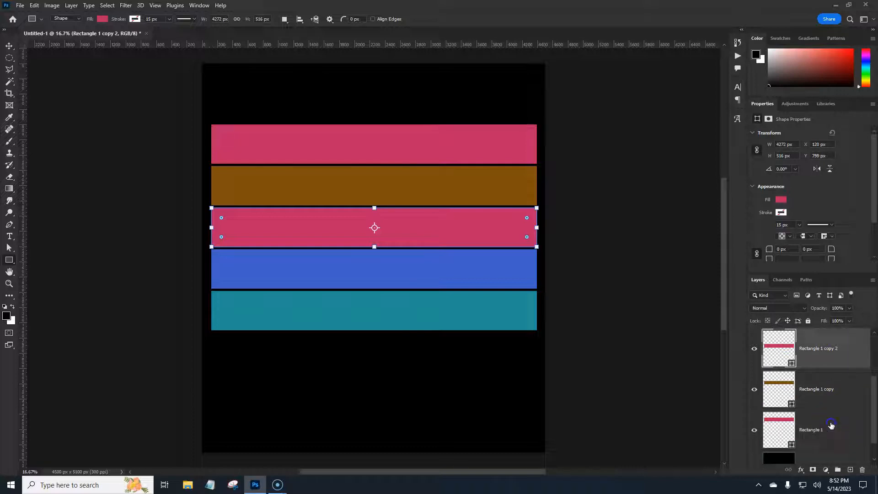
click(831, 422)
click(781, 200)
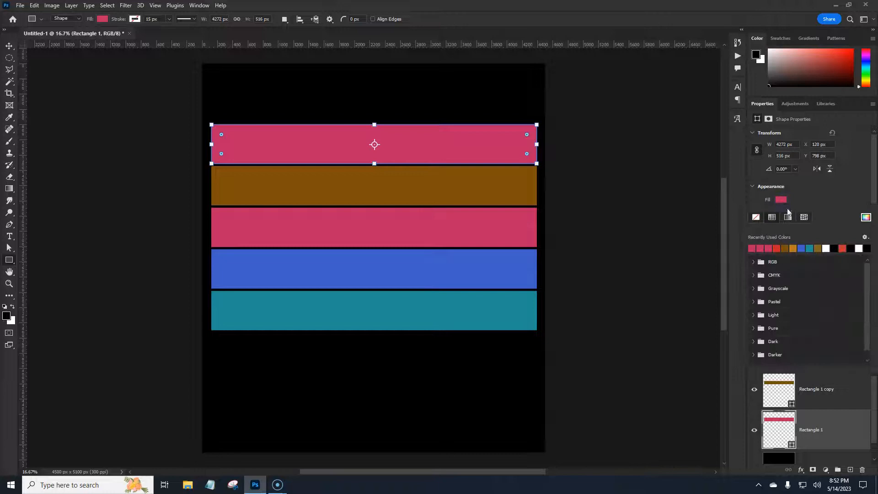
click(866, 218)
click(827, 120)
click(794, 248)
click(830, 189)
click(620, 252)
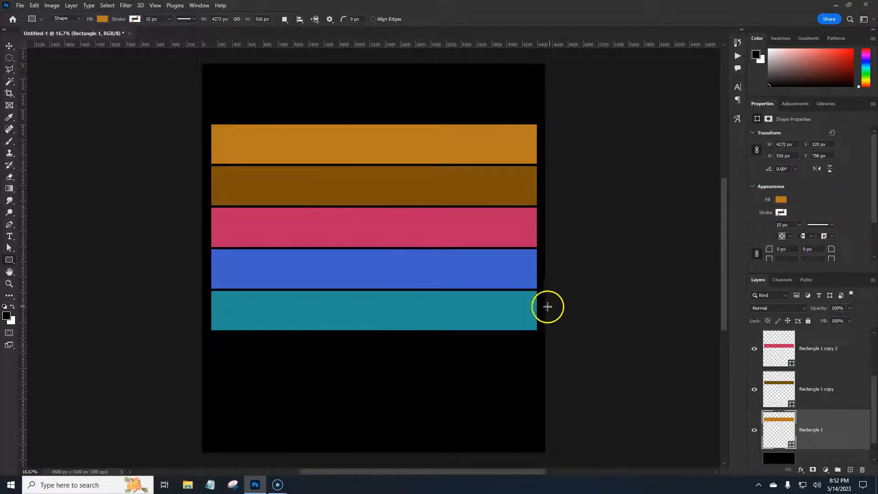
Select all five bar layers and put them into one layer group
drag(872, 421, 875, 371)
click(845, 351)
shift+click(848, 419)
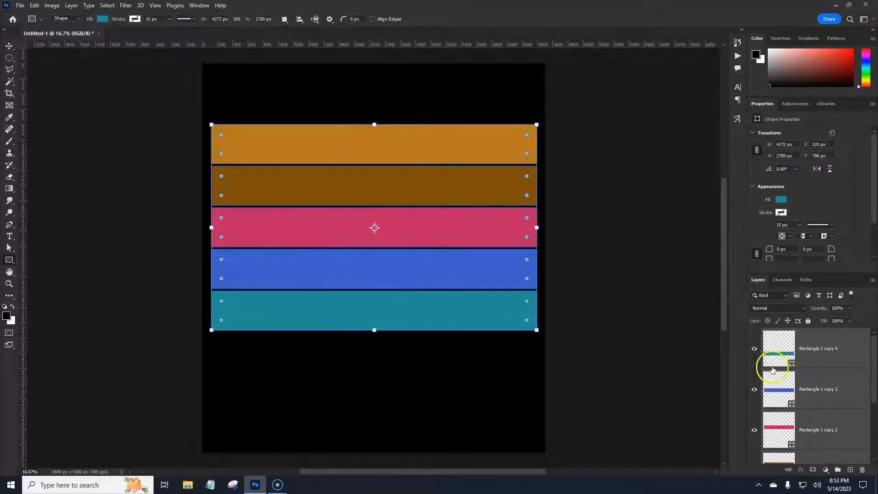
click(837, 469)
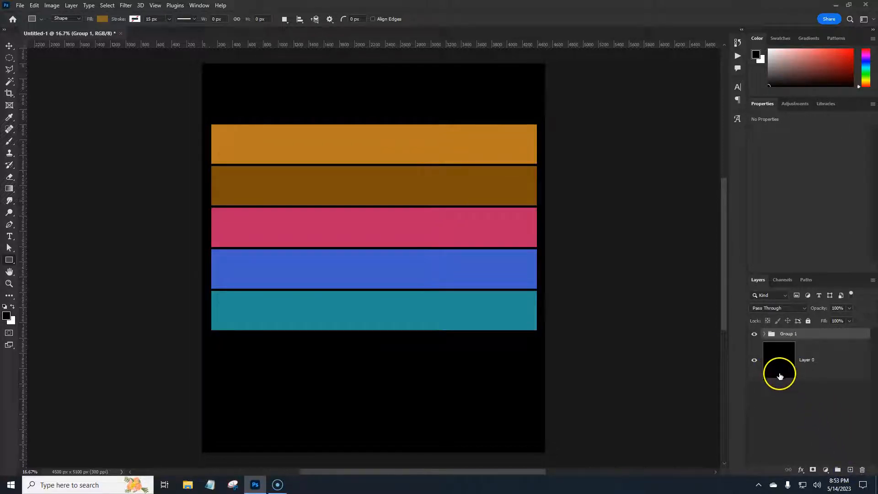
Draw a white circle about 2652 px in diameter behind the bars, directly above the black background layer
drag(760, 372, 807, 348)
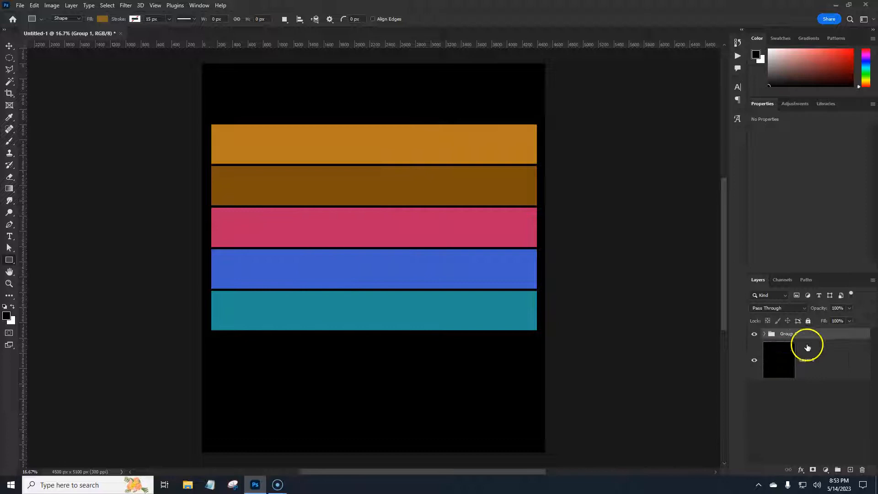
click(831, 358)
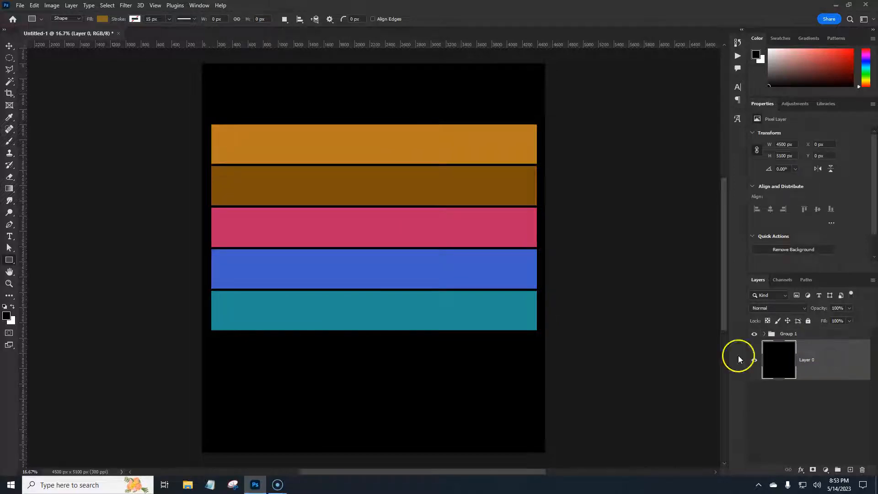
right_click(8, 262)
click(43, 269)
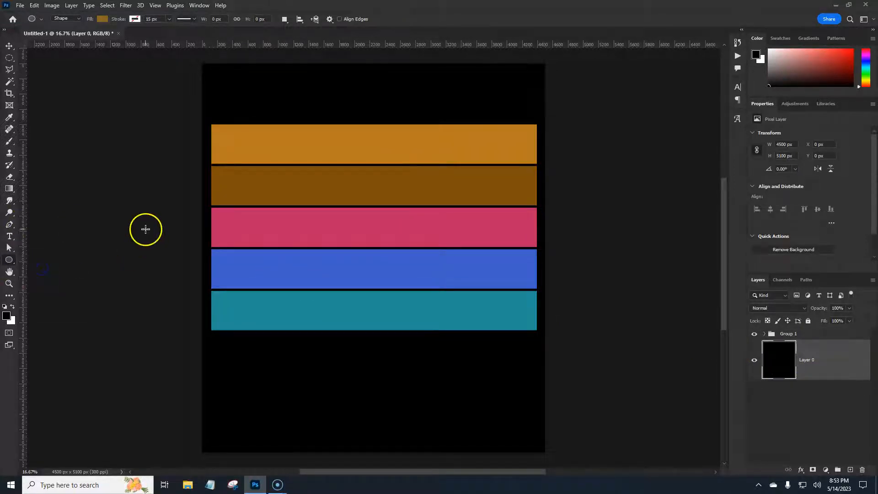
click(102, 19)
click(121, 67)
click(250, 8)
mouse_move(292, 143)
mouse_down()
mouse_move(452, 245)
mouse_move(449, 260)
mouse_move(563, 339)
mouse_move(523, 365)
mouse_move(552, 361)
mouse_move(504, 329)
mouse_move(512, 327)
mouse_up()
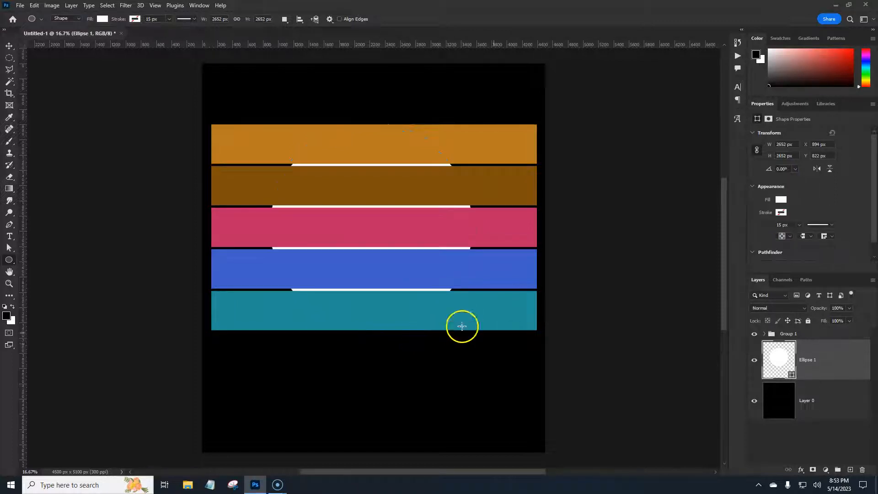
Centre the white circle horizontally and vertically on the canvas, with alignment set to Canvas
click(826, 370)
click(9, 46)
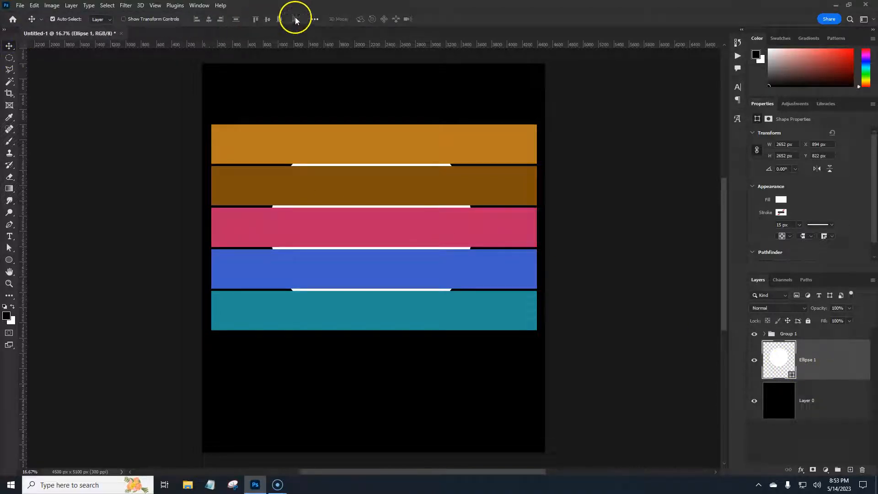
click(314, 20)
click(348, 103)
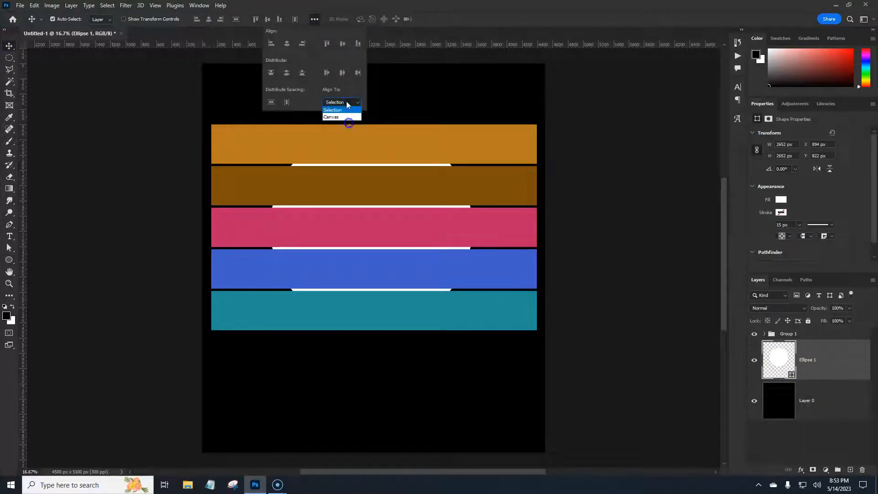
click(344, 117)
click(286, 43)
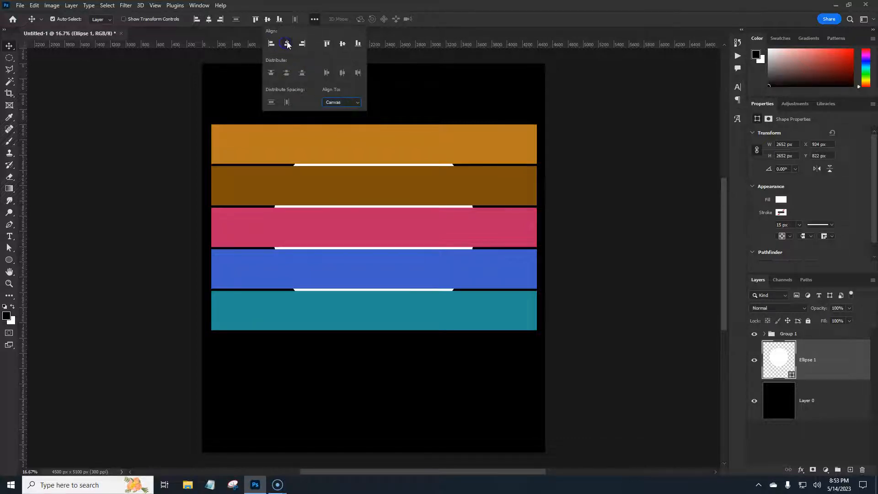
click(342, 43)
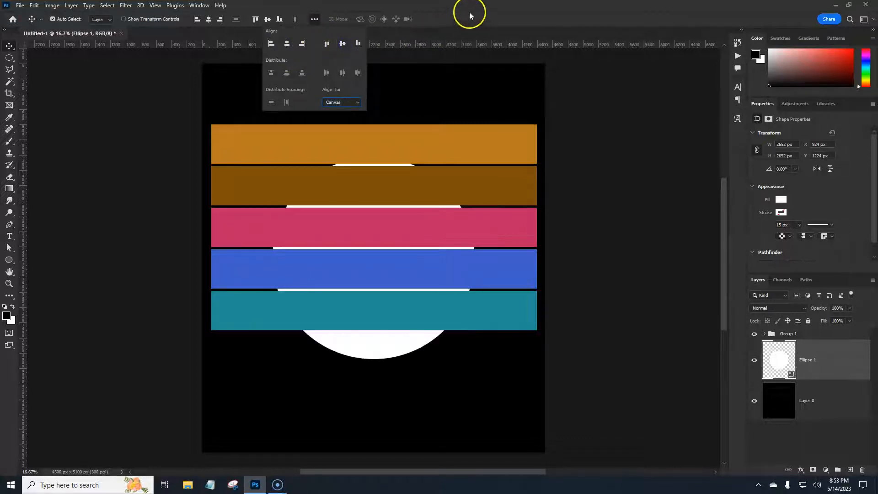
Centre the group of coloured bars horizontally and vertically on the canvas
click(818, 336)
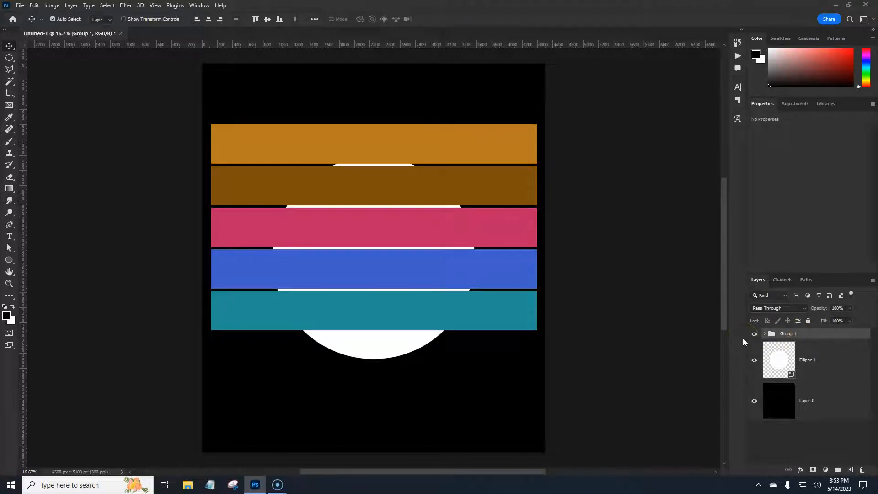
click(209, 19)
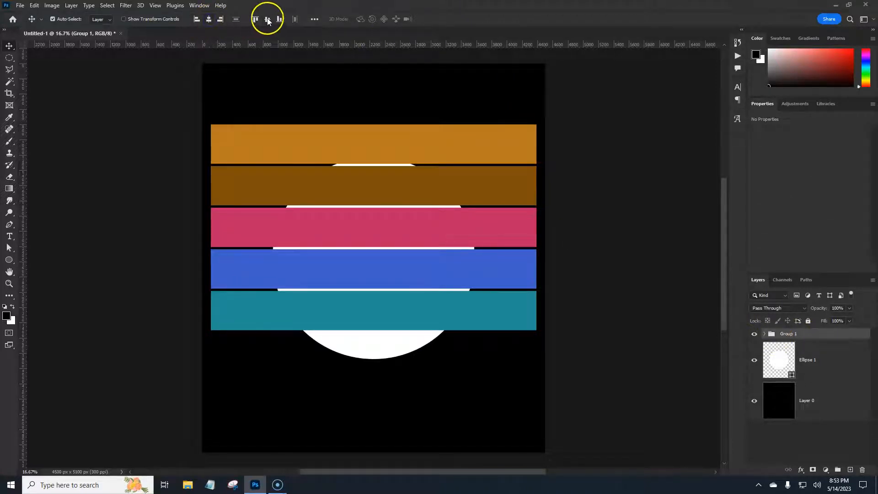
click(267, 19)
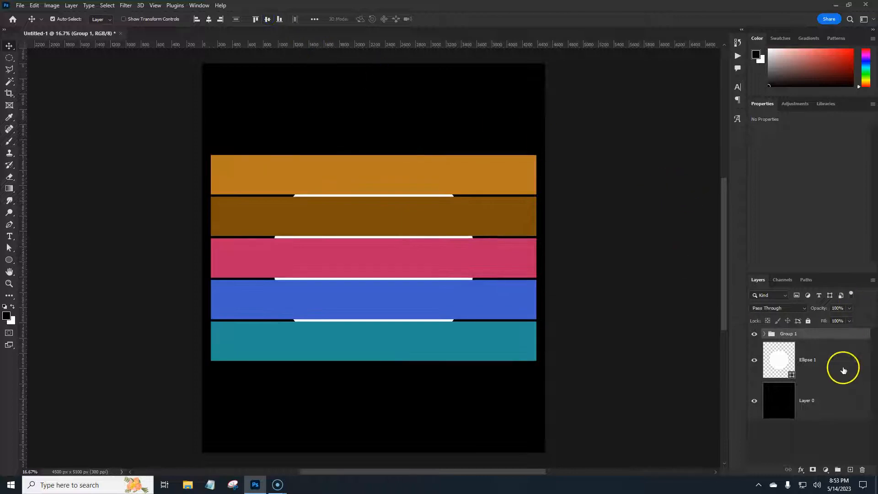
Mask the bar group with a selection loaded from the circle's shape, and hide the white circle layer
click(842, 367)
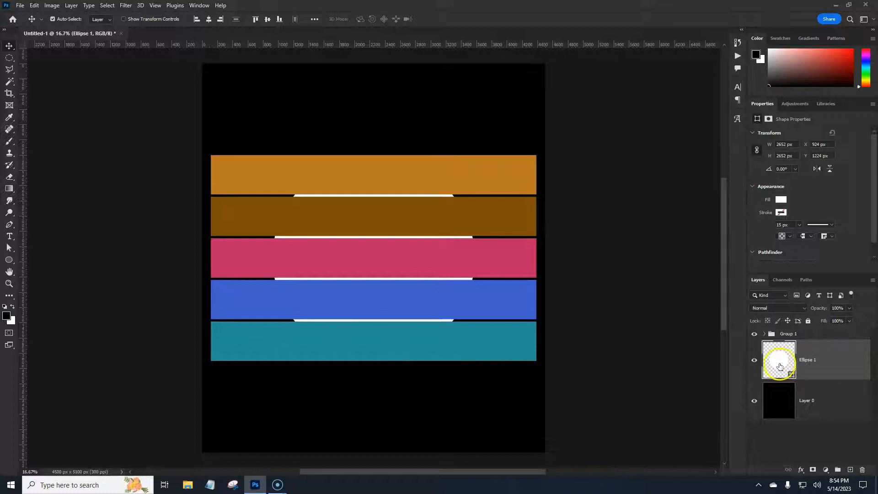
ctrl+click(777, 366)
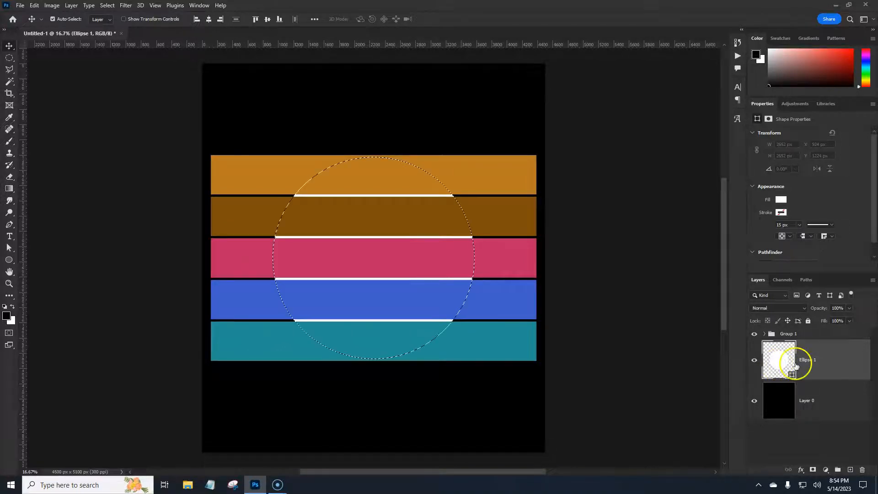
click(817, 336)
click(813, 471)
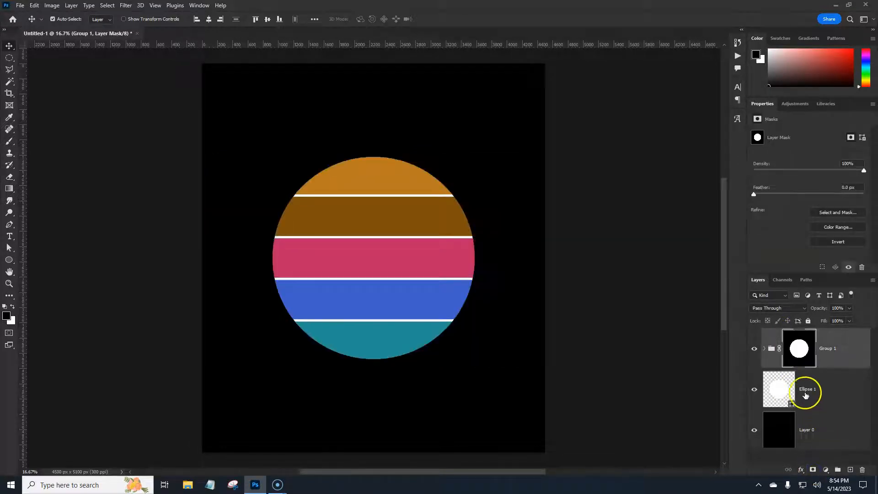
click(762, 392)
click(754, 390)
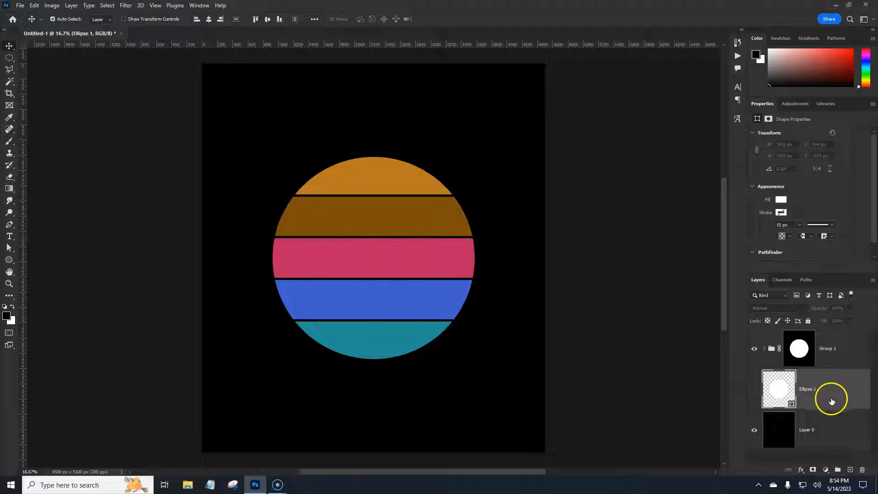
Enlarge the masked bar group proportionally about its centre until the striped circle is about 3420 px across
click(840, 355)
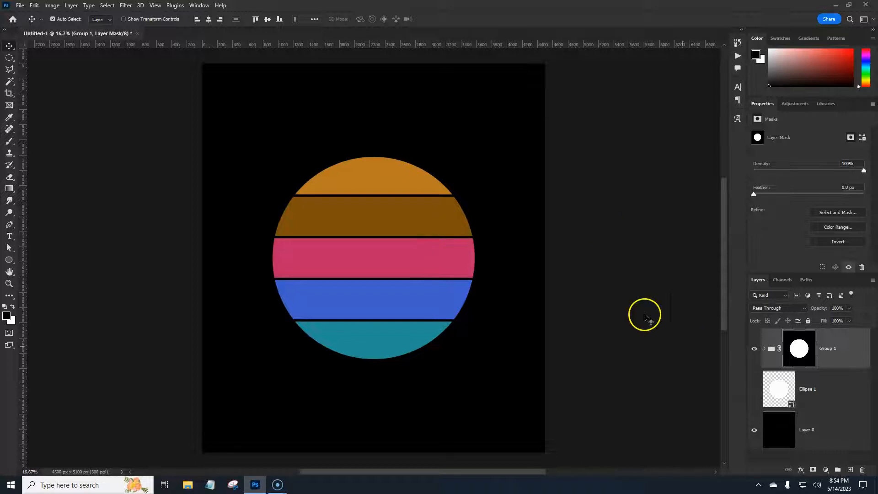
key(ctrl+t)
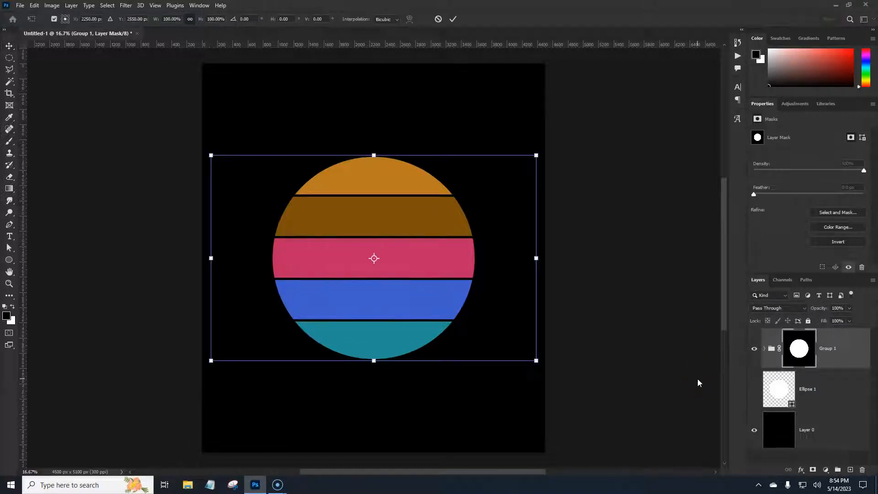
drag(537, 258, 599, 254)
key(Return)
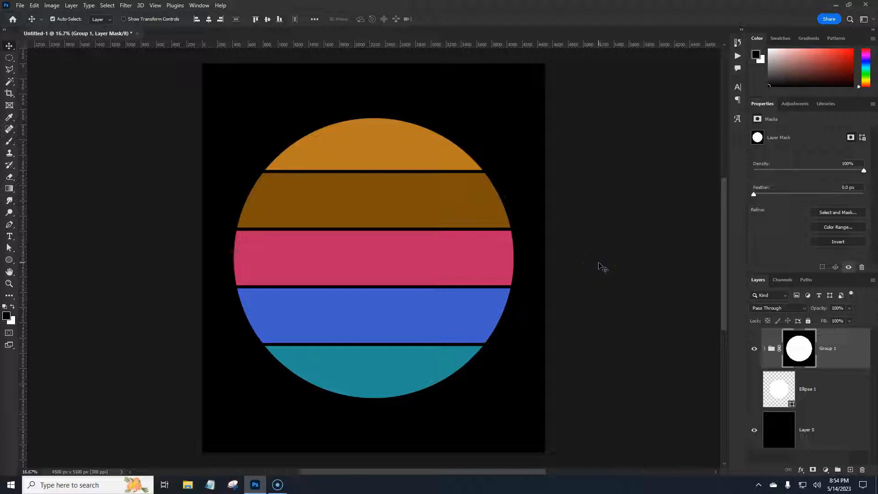
key(ctrl+t)
drag(601, 257, 584, 257)
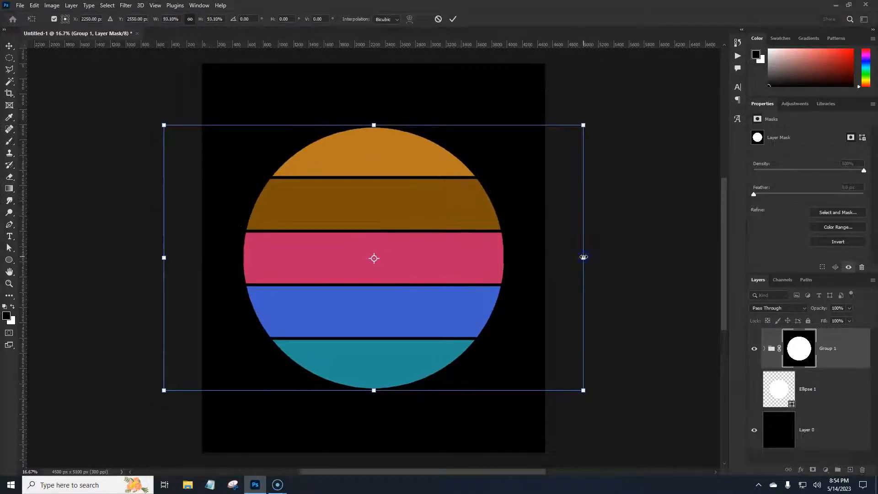
key(Return)
Make the bar group's layer mask active and choose the 500 px AUG017-Blast-Br-10 brush
click(829, 358)
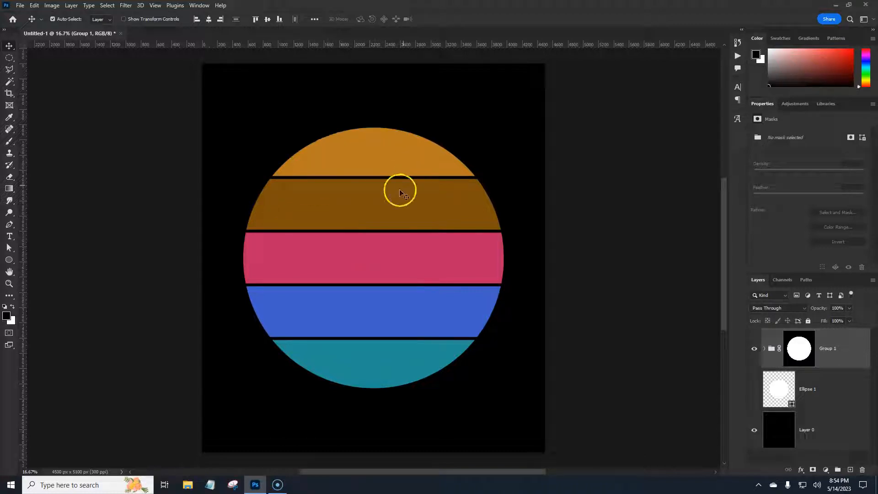
click(795, 348)
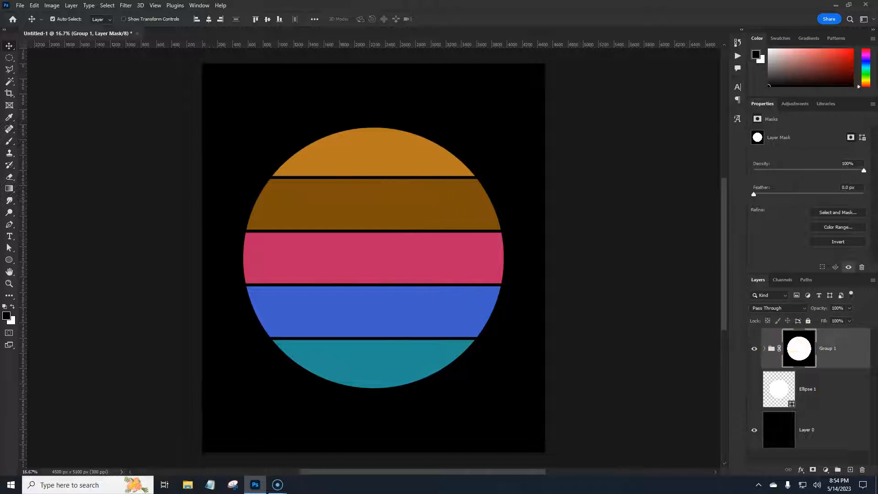
click(9, 144)
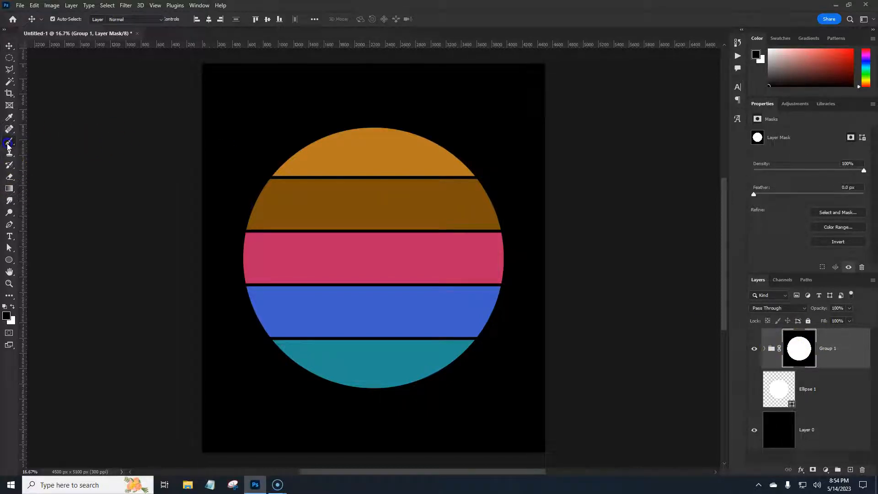
click(56, 18)
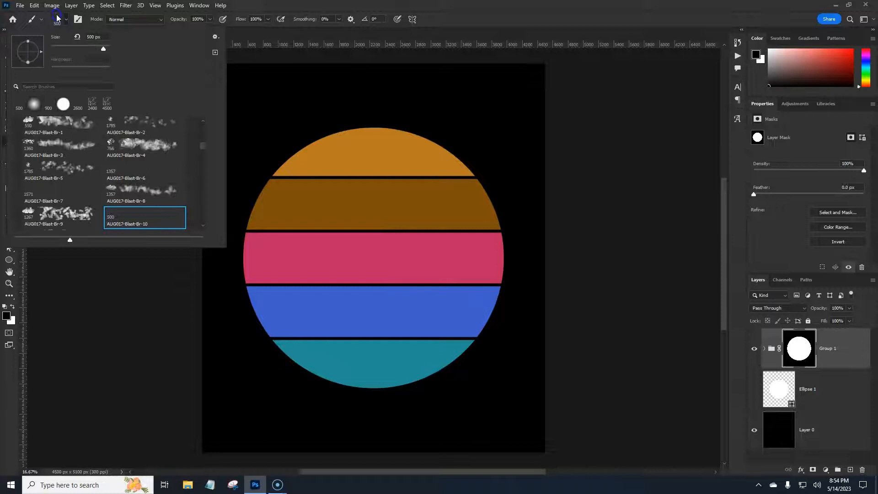
drag(204, 151, 205, 153)
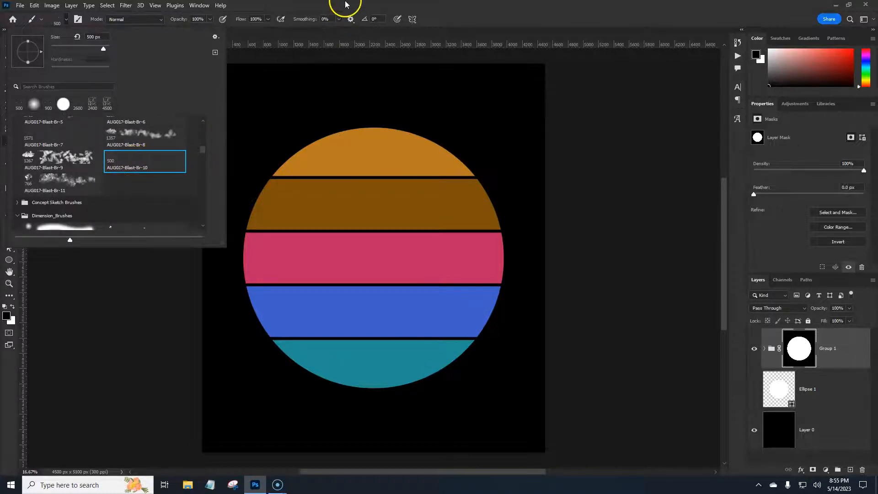
drag(204, 152, 205, 147)
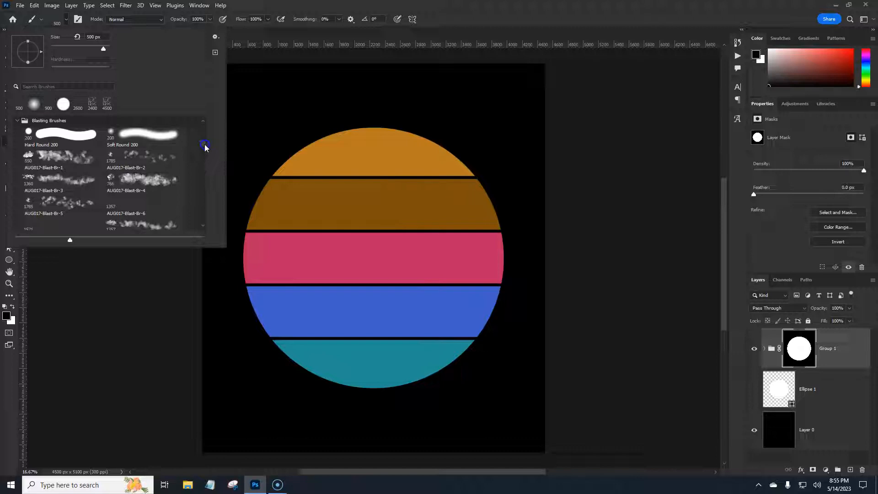
drag(205, 147, 203, 157)
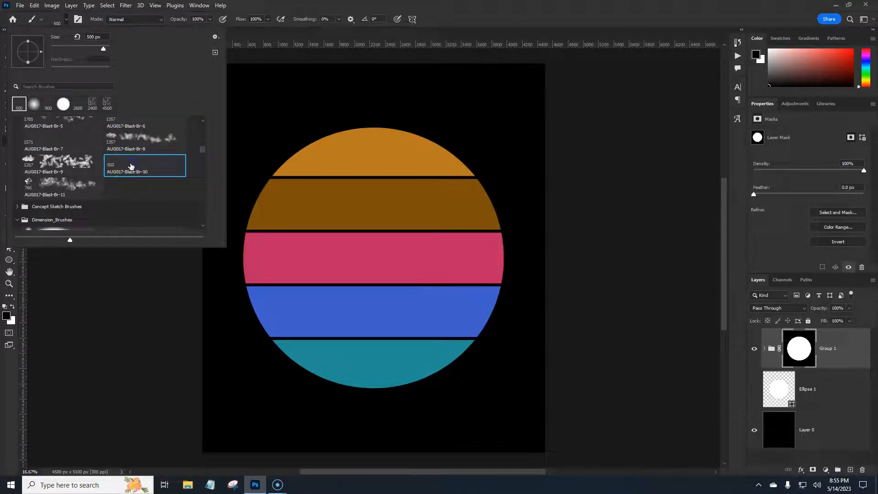
drag(201, 147, 204, 153)
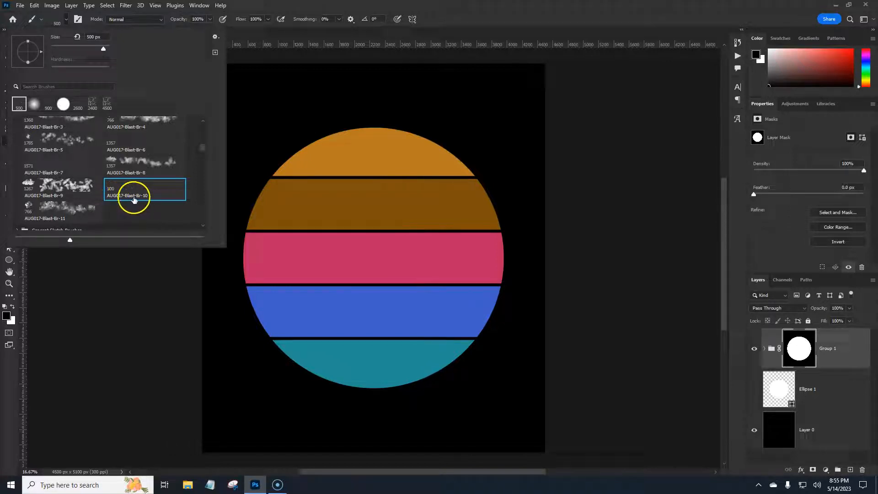
click(405, 6)
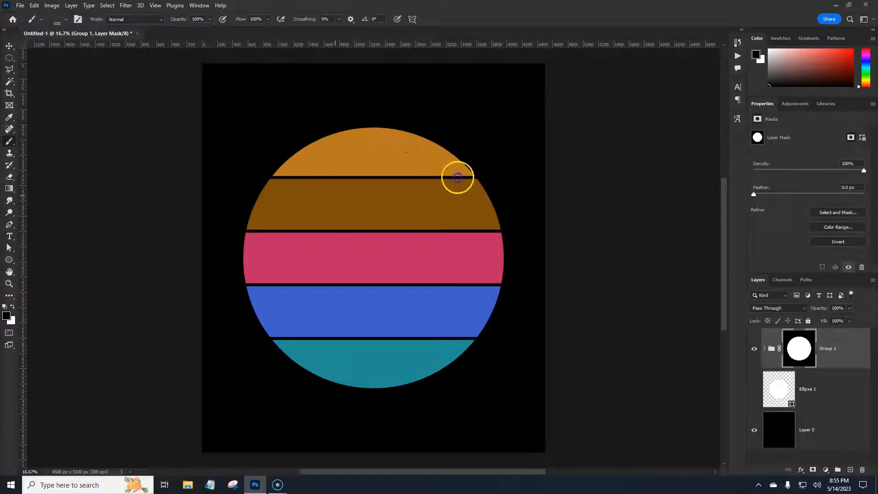
Paint black speckles on the group's mask across all five bars to give the striped circle a distressed texture
drag(491, 256, 435, 306)
mouse_move(501, 341)
mouse_down()
mouse_move(333, 289)
mouse_move(340, 243)
mouse_up()
click(296, 244)
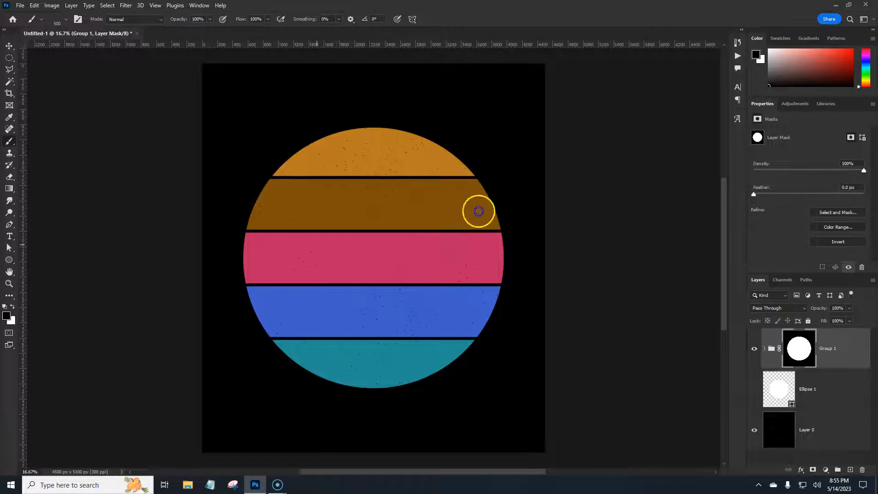
mouse_move(470, 198)
mouse_down()
mouse_move(456, 246)
mouse_move(466, 234)
mouse_move(422, 208)
mouse_move(440, 228)
mouse_move(400, 238)
mouse_move(356, 196)
mouse_move(316, 184)
mouse_up()
drag(322, 319, 345, 343)
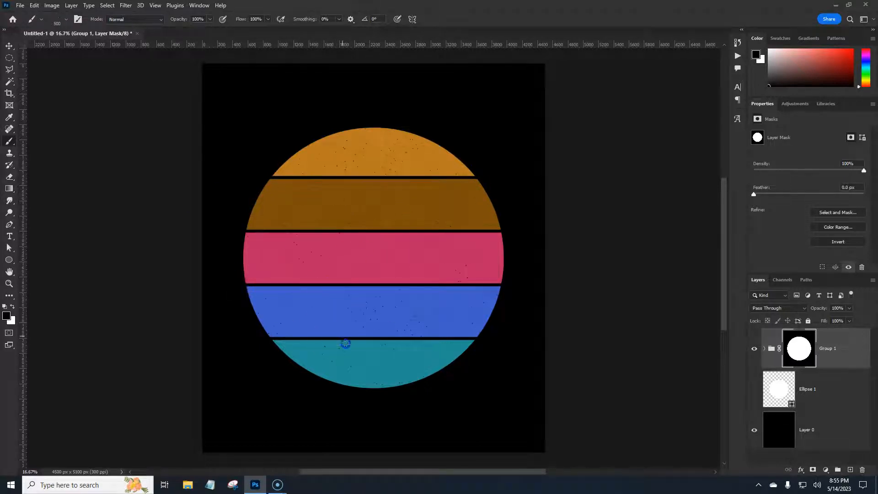
click(413, 198)
click(405, 176)
click(358, 170)
click(369, 148)
click(329, 346)
click(339, 320)
click(463, 278)
click(356, 254)
click(404, 275)
Show the white circle again and enlarge it about its centre to 3420 px in diameter, with the bar group hidden
click(815, 389)
click(754, 390)
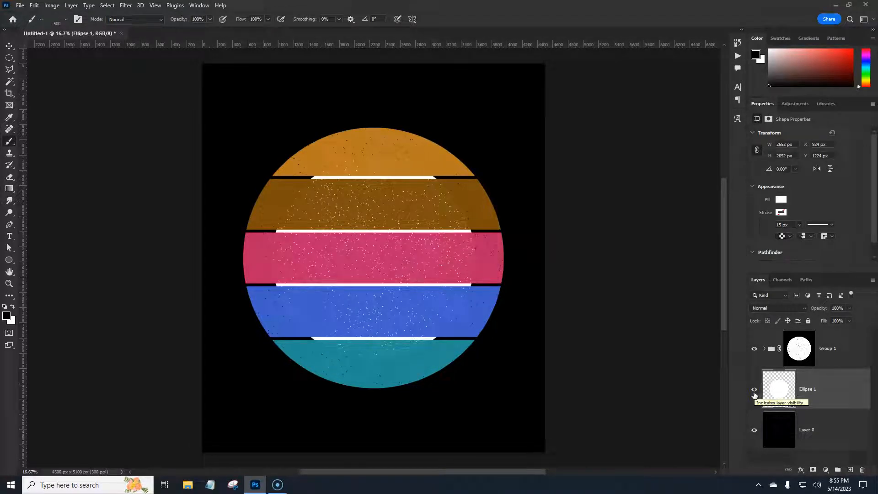
key(ctrl+t)
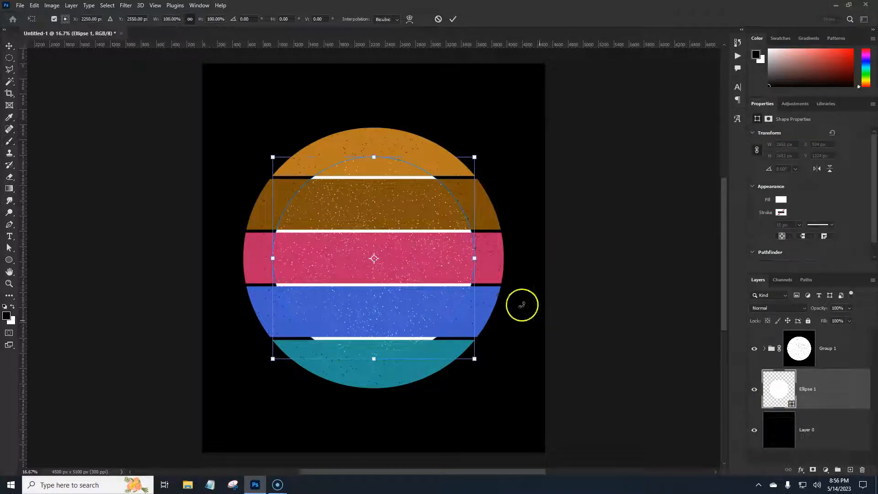
drag(473, 258, 502, 259)
key(Return)
key(b)
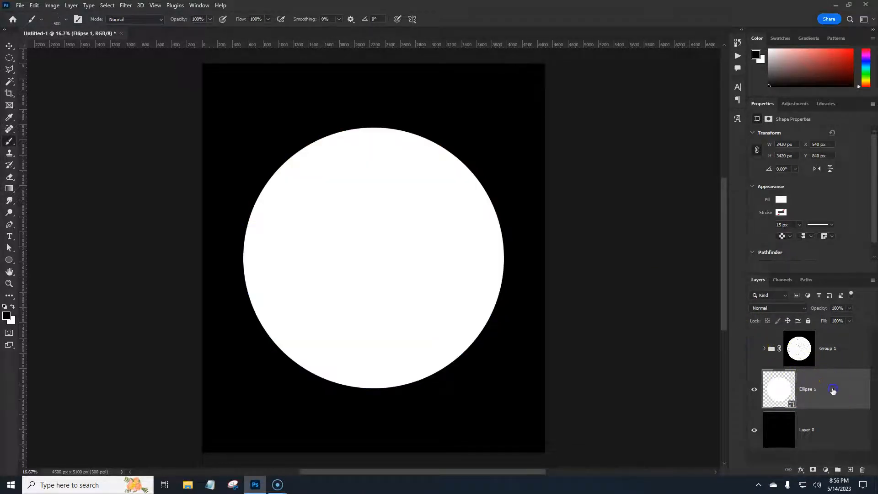
Place centre-aligned 108 pt Jason Brush placeholder text along the white circle's outline, anchored at the circle's top
key(ctrl+t)
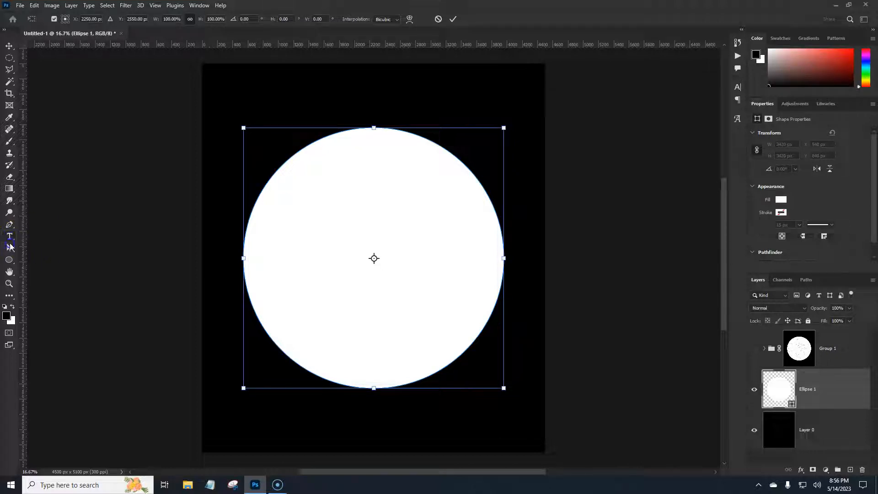
click(15, 238)
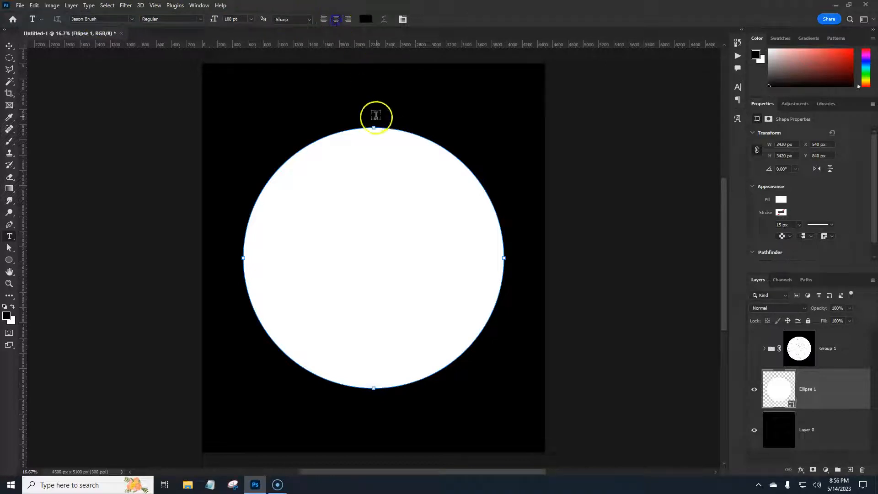
click(337, 20)
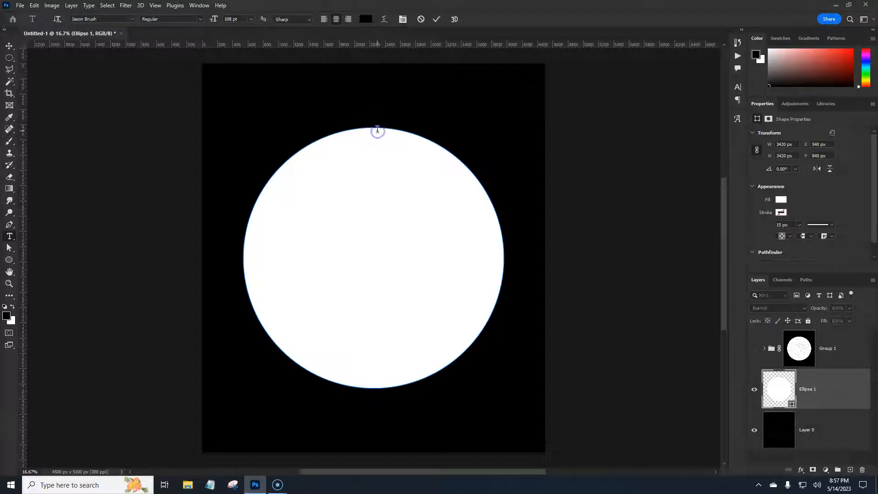
click(377, 130)
click(378, 130)
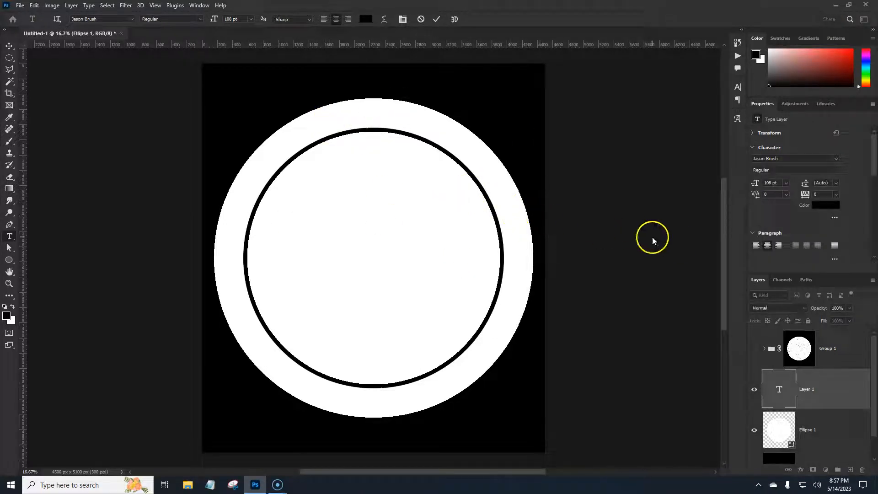
key(BackSpace)
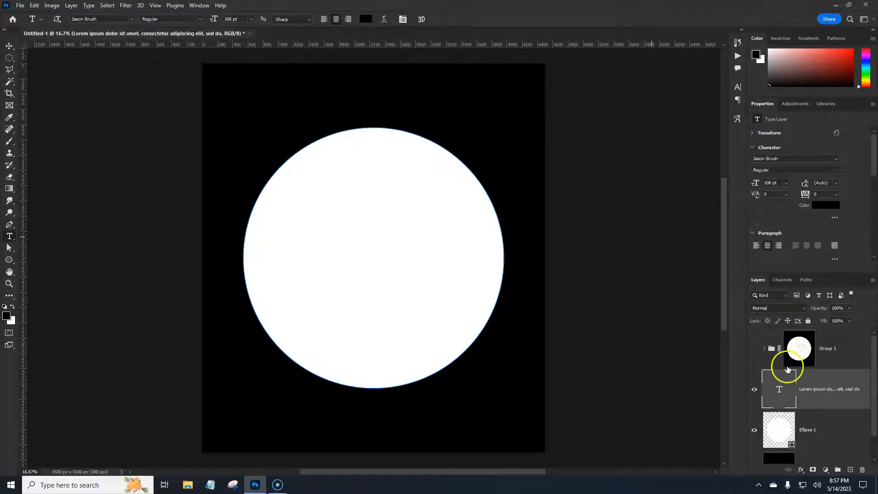
Recolour the black text around the circle to the near-white shade ebe3e3
click(824, 210)
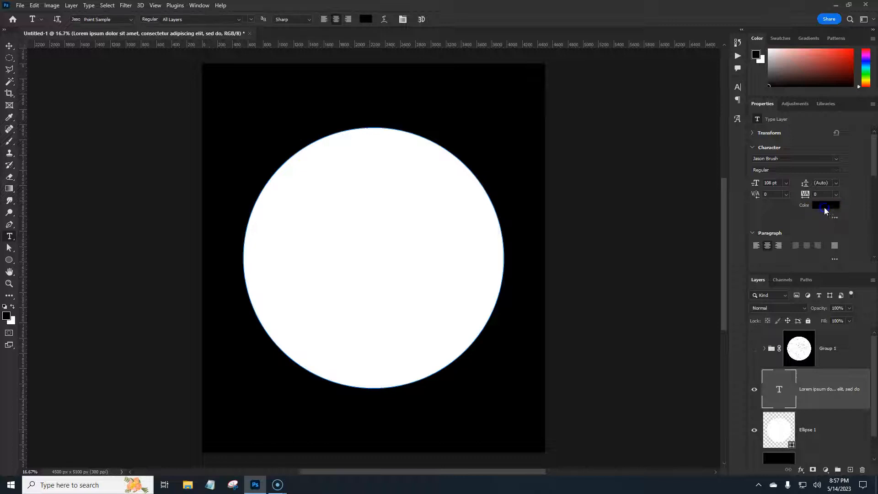
drag(640, 126, 638, 125)
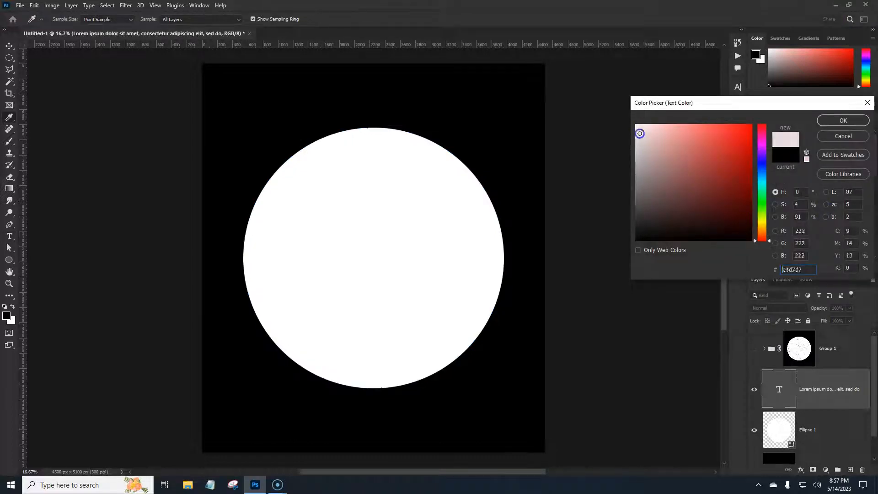
click(829, 120)
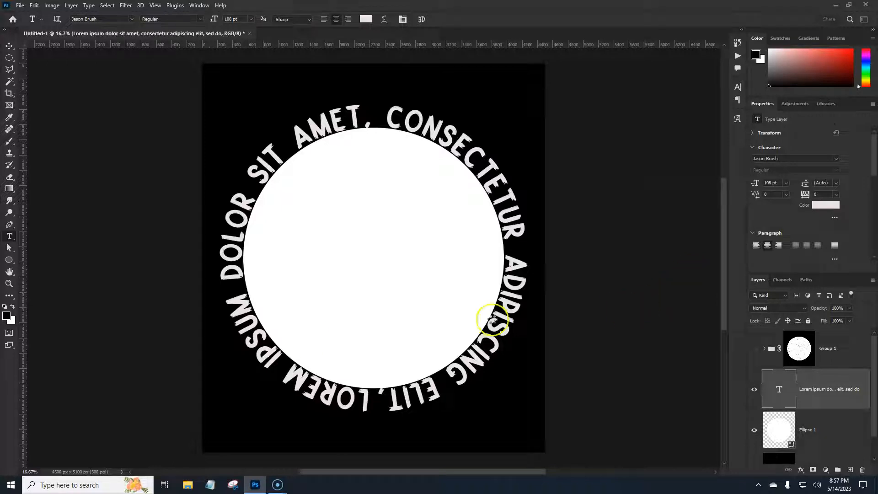
Replace the placeholder text running around the circle with JACKSON FAMILY
double_click(779, 396)
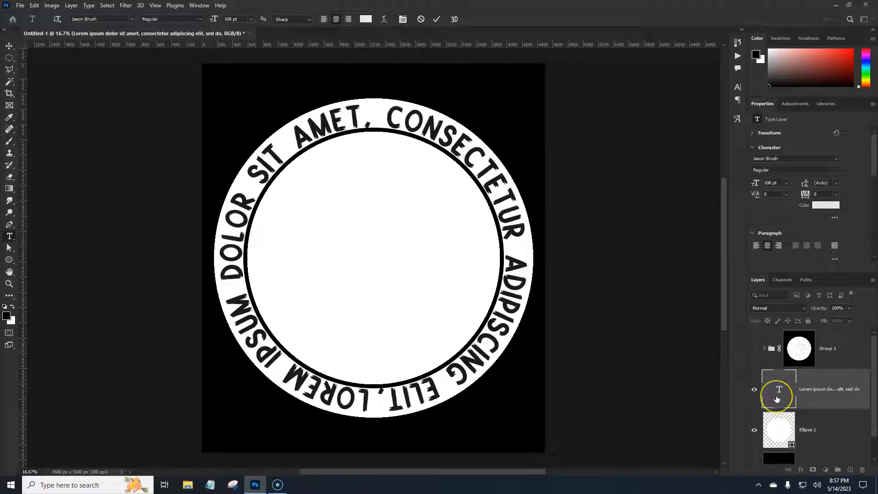
key(BackSpace)
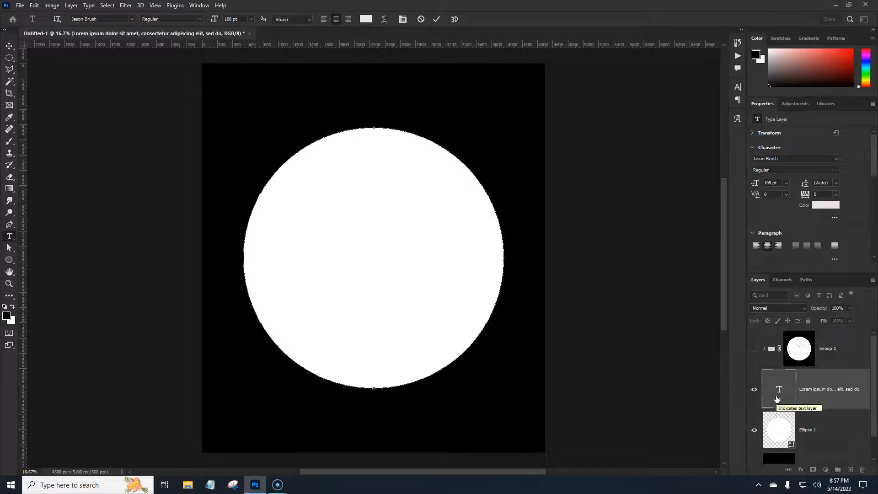
text(JA)
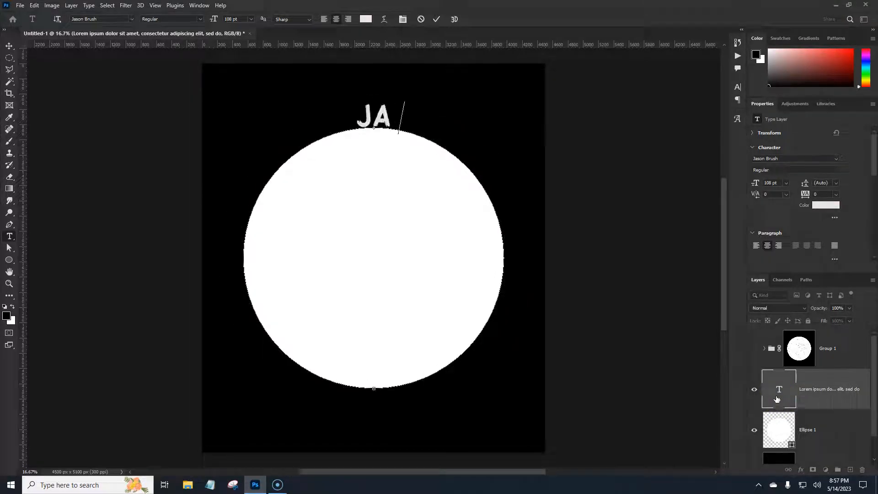
text(CKSON FA)
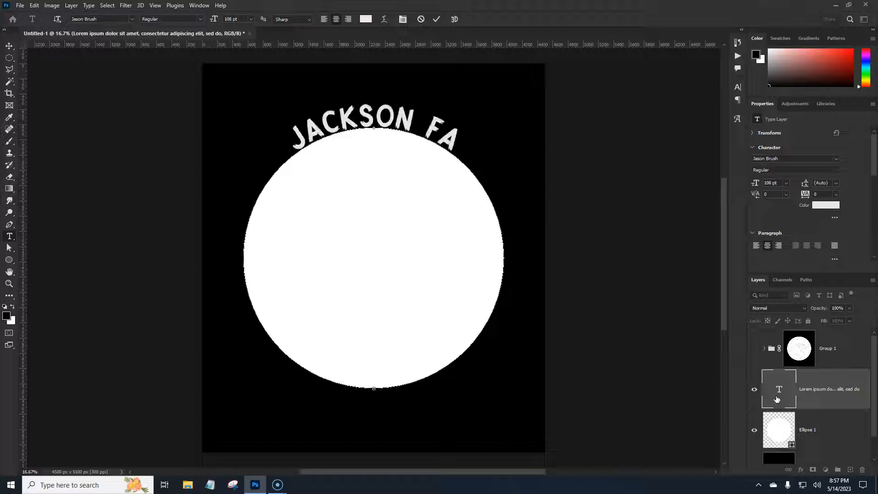
text(MILY)
click(776, 399)
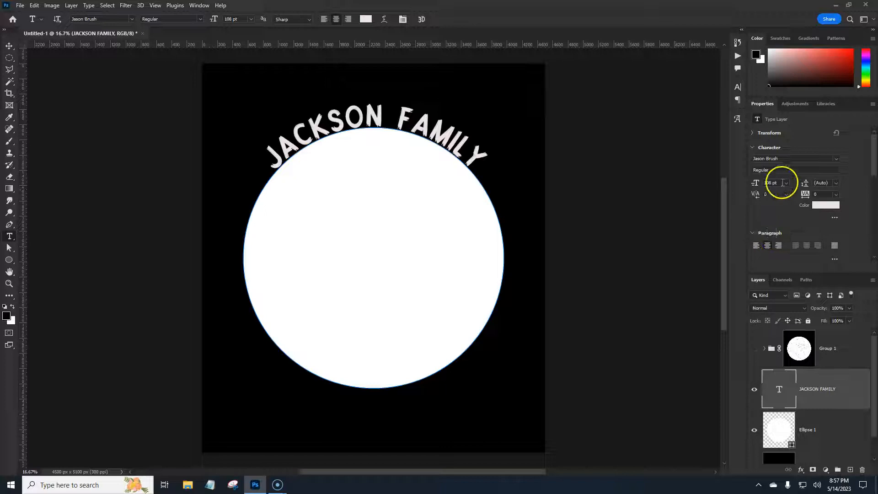
Expand the text layer's character settings to reveal the additional options, including baseline shift
click(198, 6)
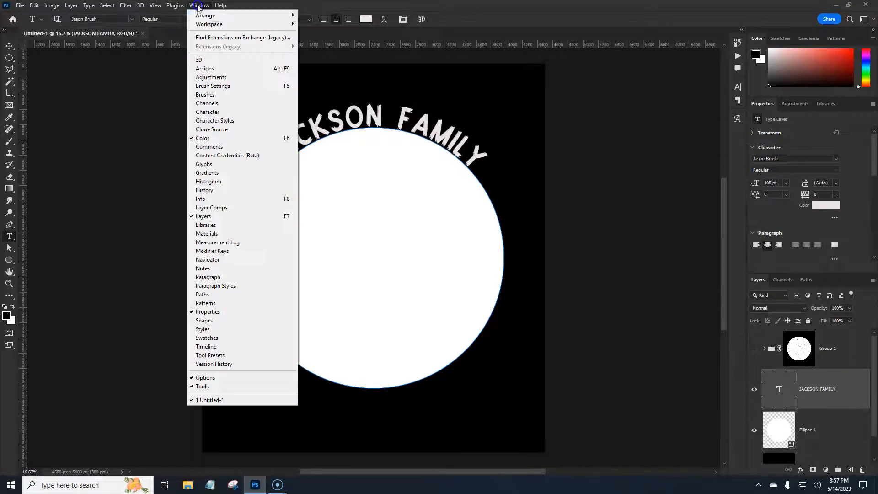
click(350, 53)
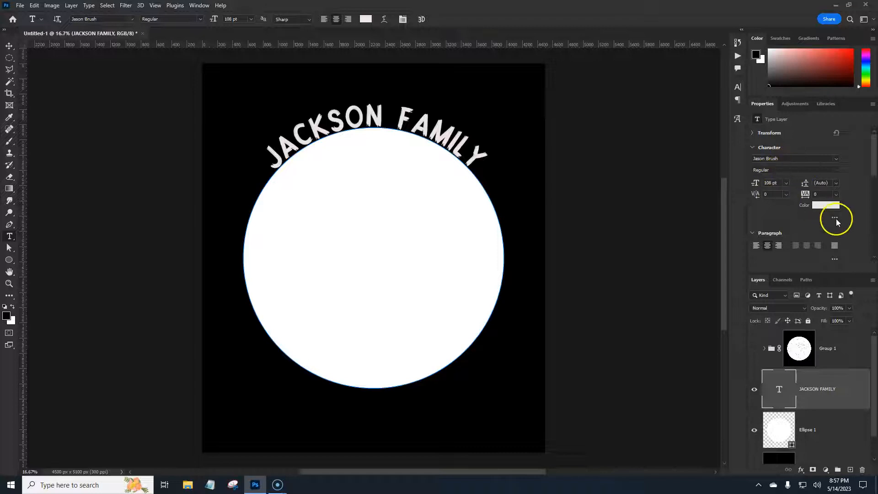
click(834, 218)
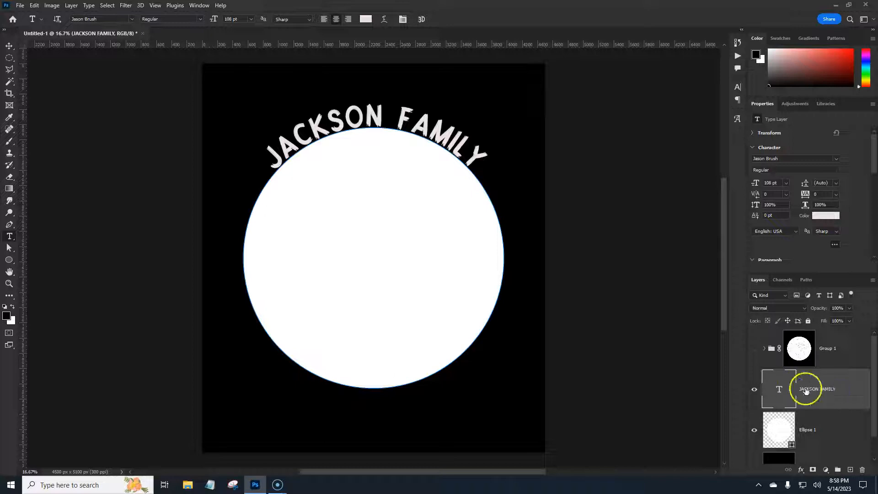
Duplicate the curved text layer and slide the copy around the path to the circle's bottom, flipped inside so it reads upright
key(ctrl+j)
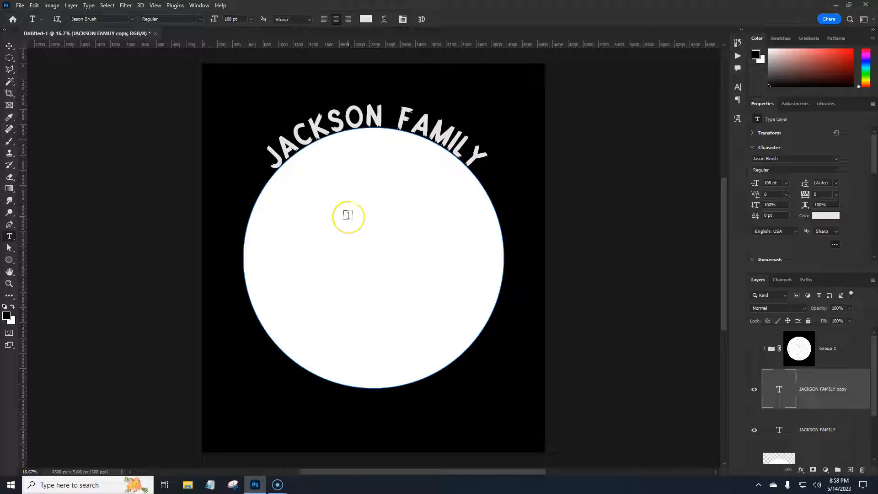
click(8, 251)
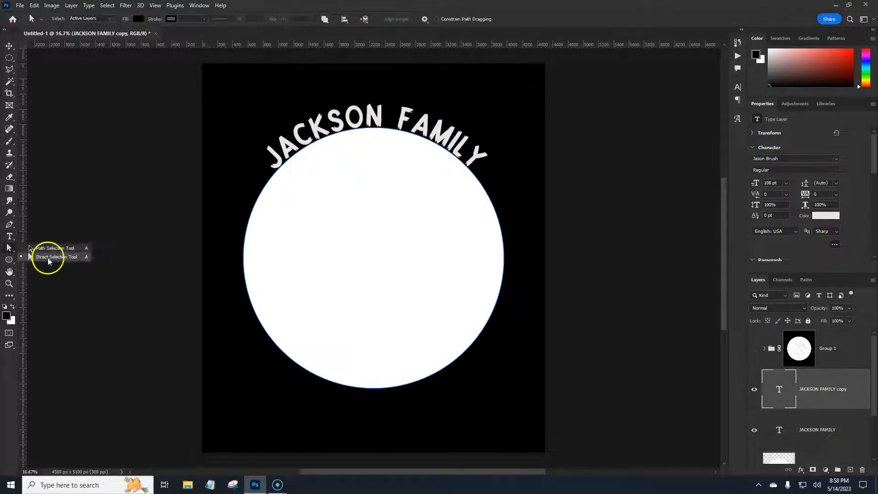
click(48, 257)
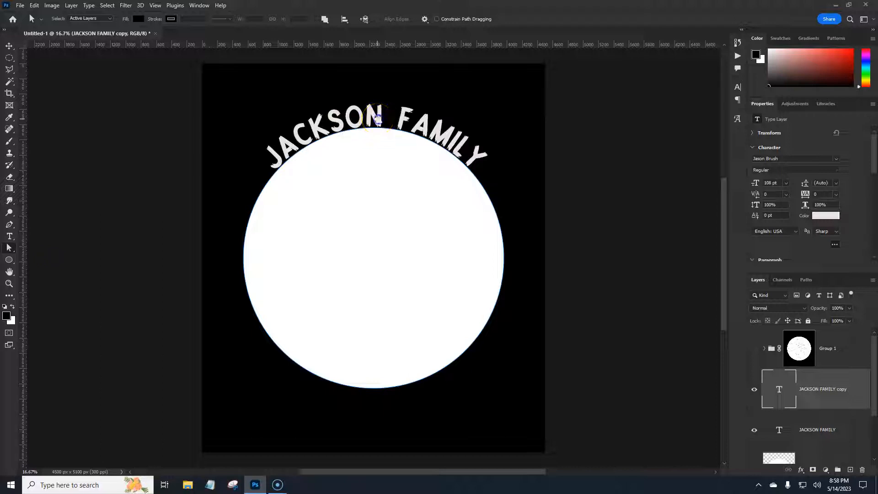
click(476, 204)
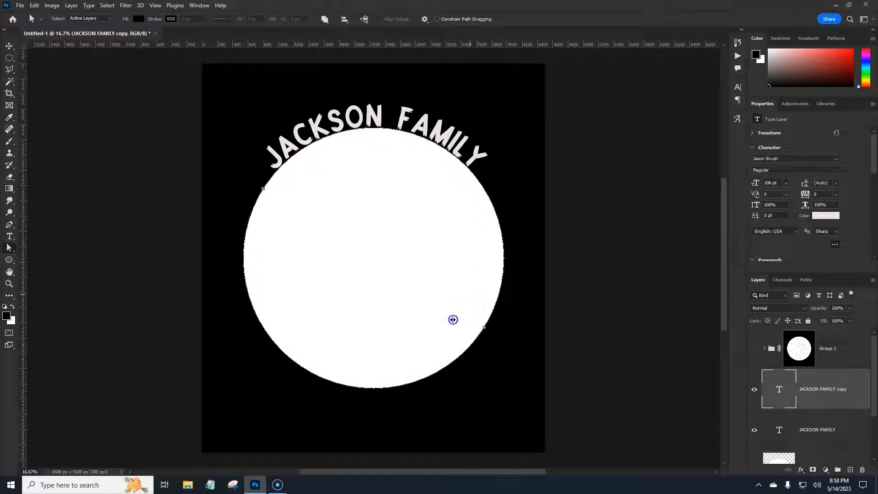
drag(380, 347, 373, 350)
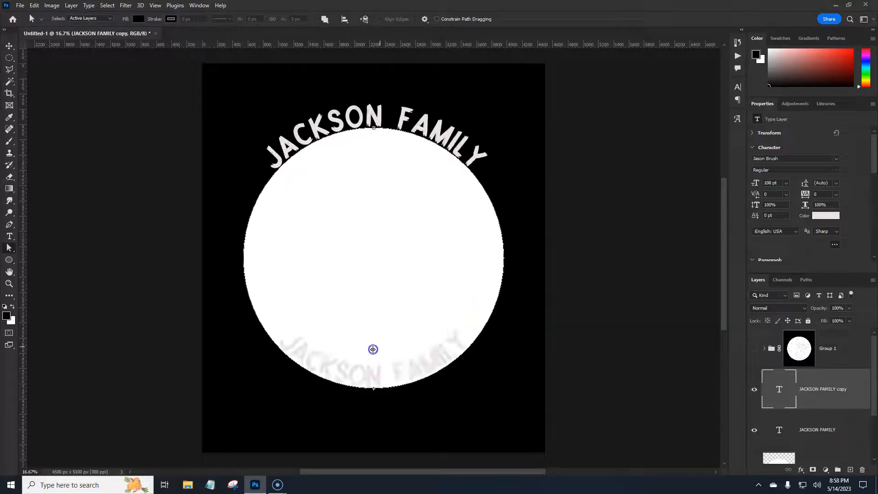
click(373, 283)
drag(421, 361, 322, 383)
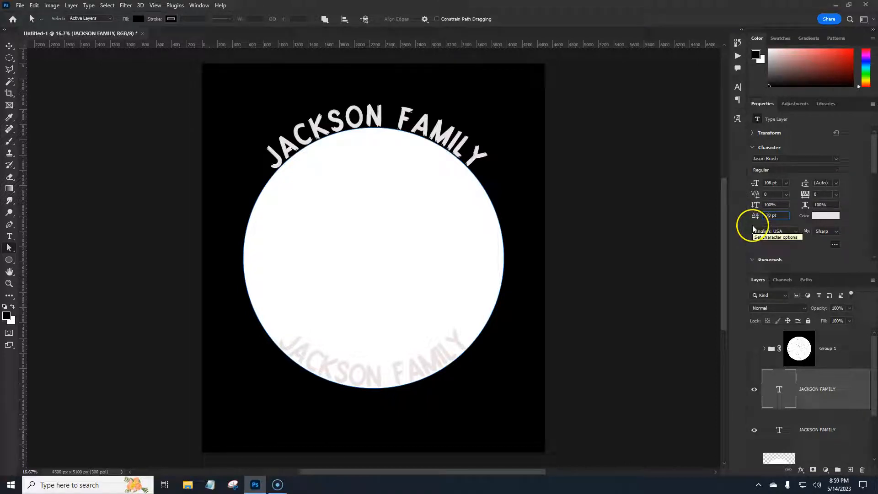
Set the bottom text's baseline shift to -70 pt and fine-tune it to -75 pt so the letters clear the circle's edge
key(Return)
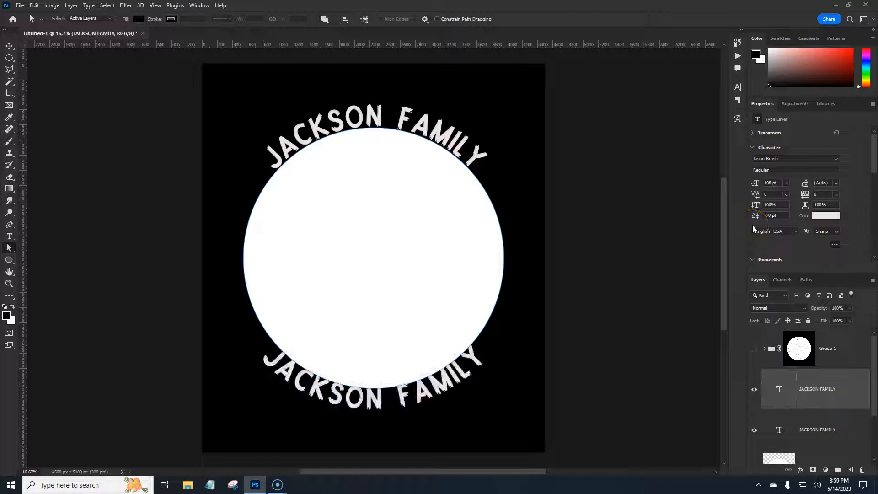
key(ctrl+plus)
key(ctrl+plus)
key(ctrl+plus)
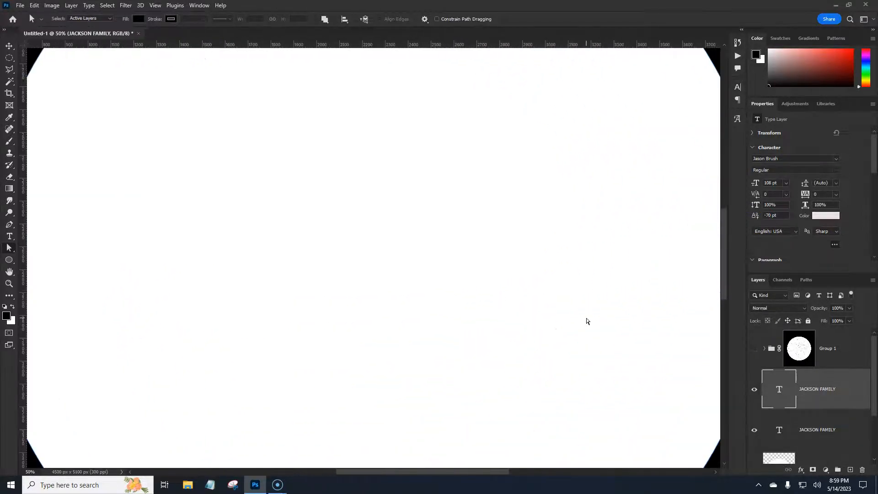
drag(492, 372, 480, 202)
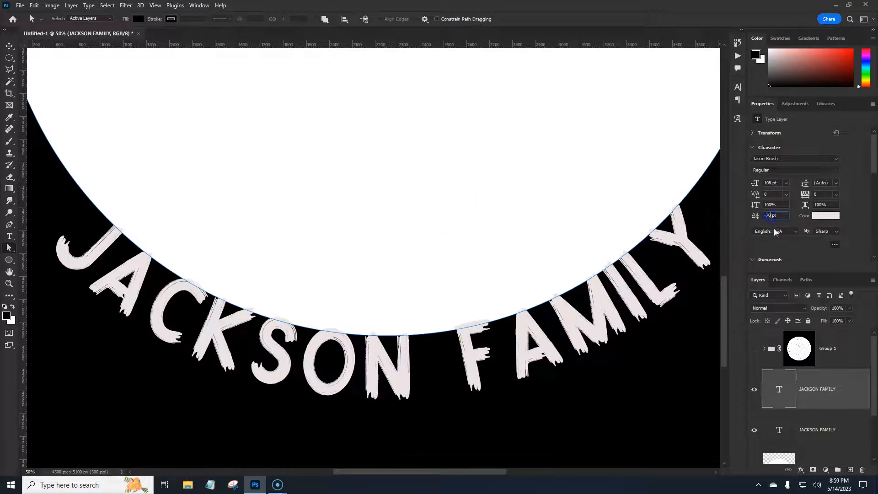
text(8)
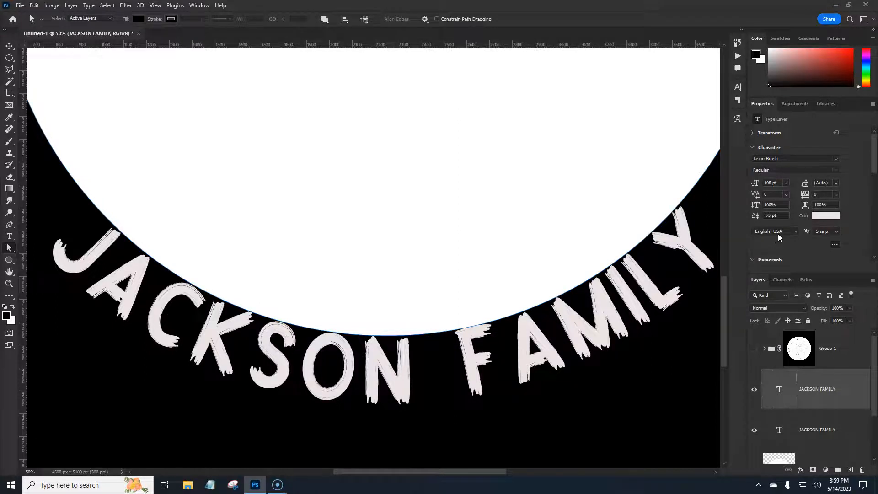
key(ctrl+minus)
key(ctrl+minus)
key(ctrl+minus)
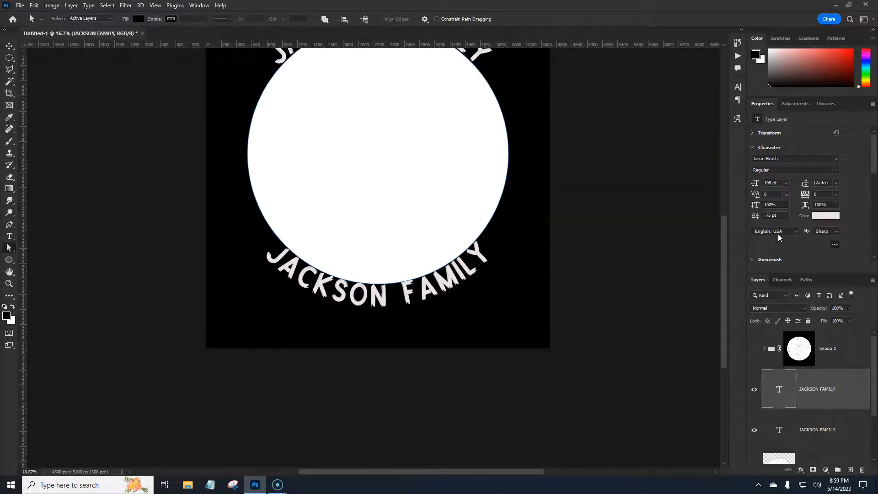
drag(472, 198, 478, 283)
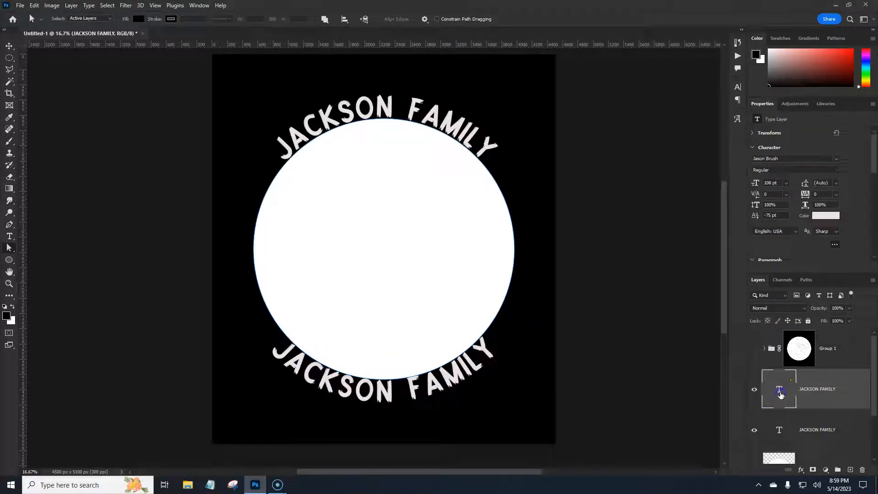
Change the text along the circle's bottom to VACATION 2023
double_click(780, 394)
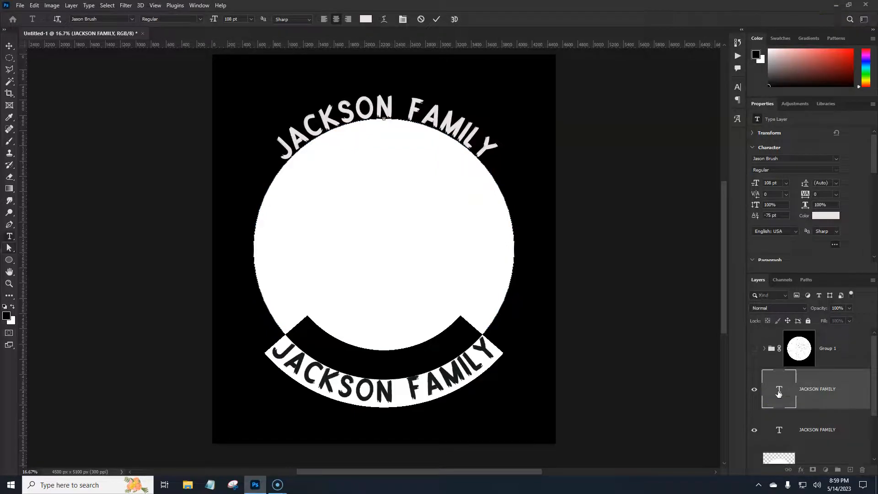
text(VAC)
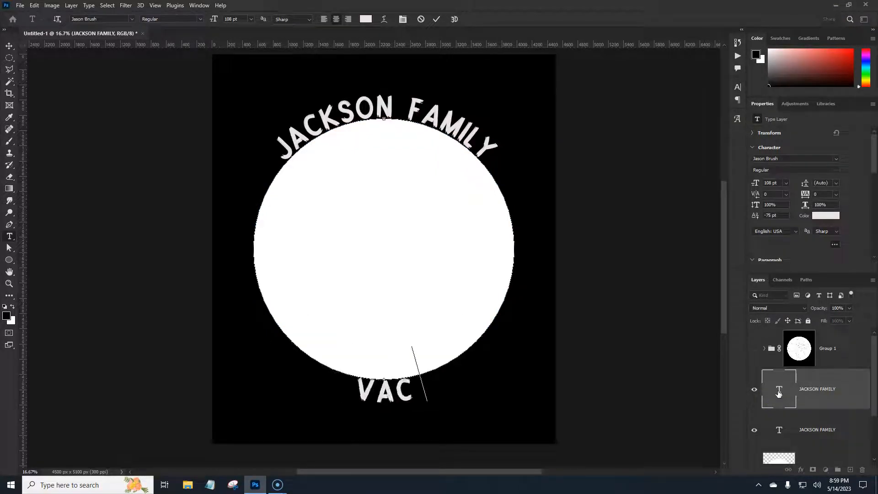
text(ATION)
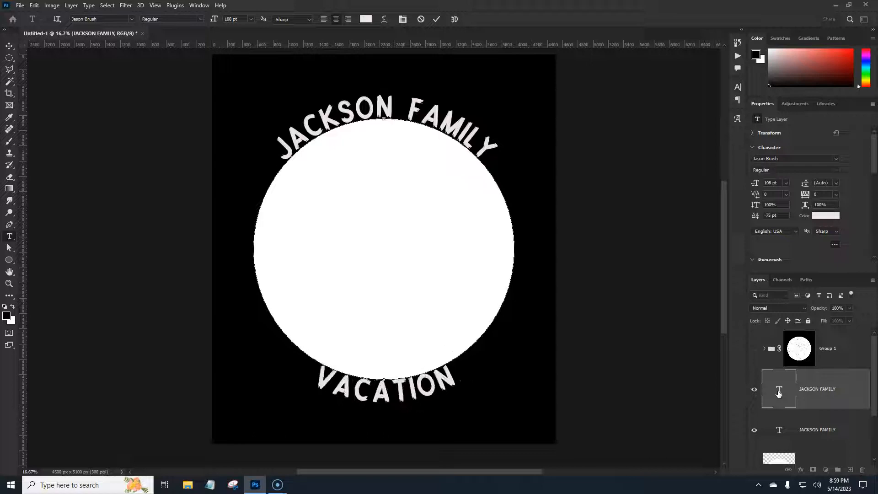
text( 2023)
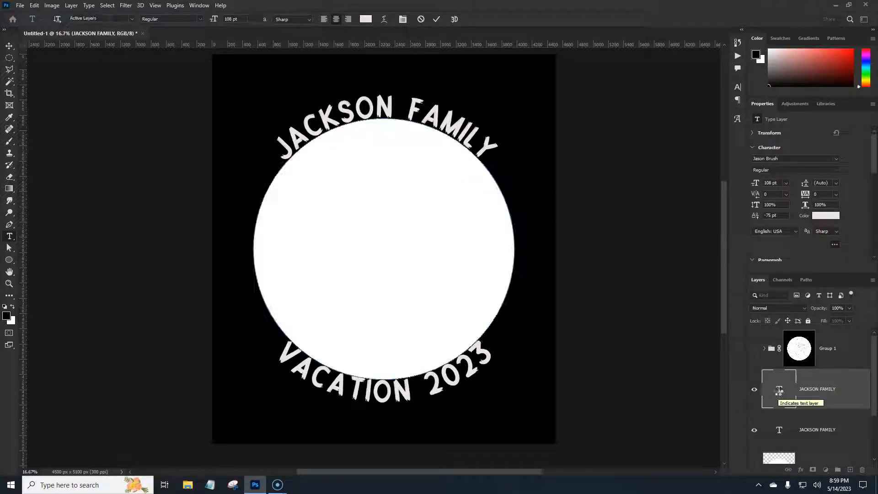
key(ctrl+Return)
key(a)
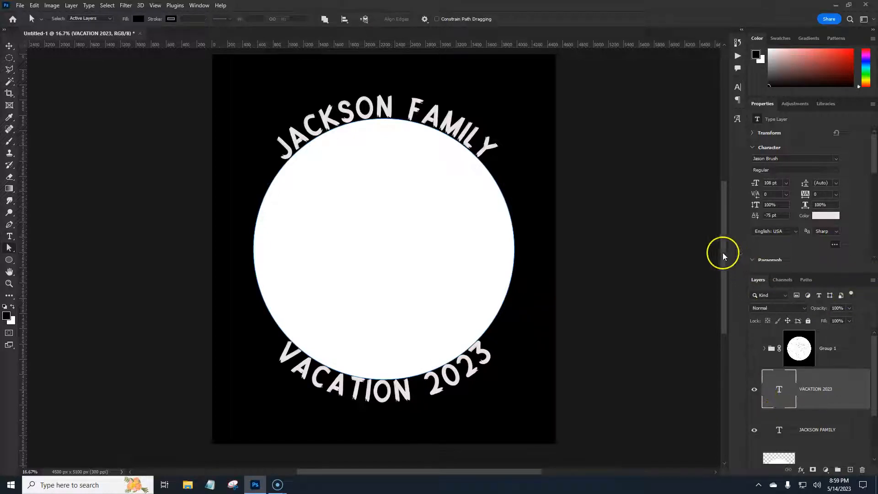
click(833, 217)
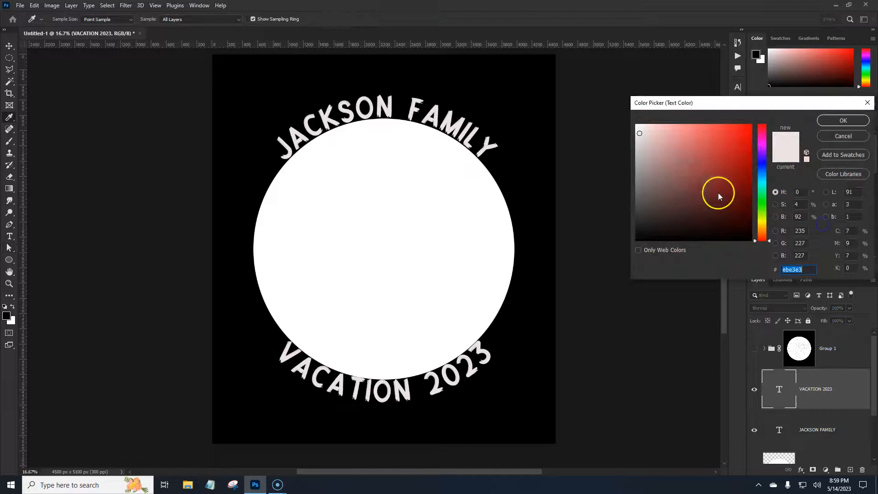
drag(761, 185, 761, 227)
click(734, 155)
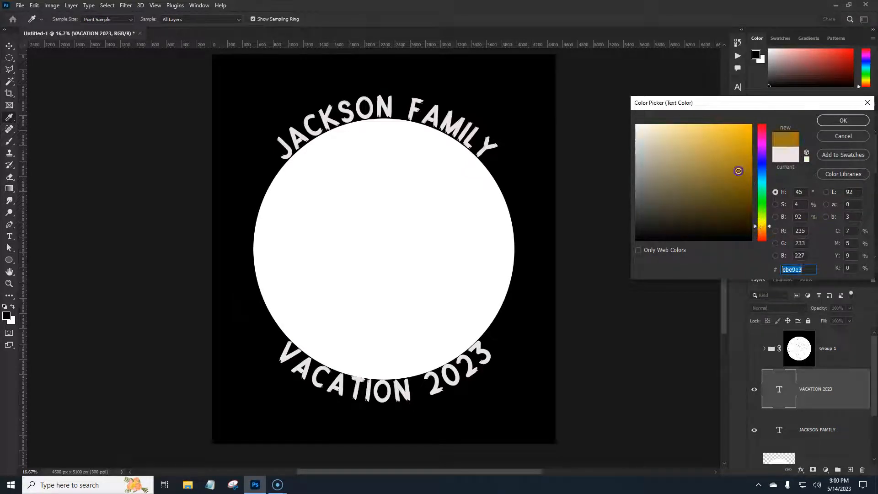
click(842, 136)
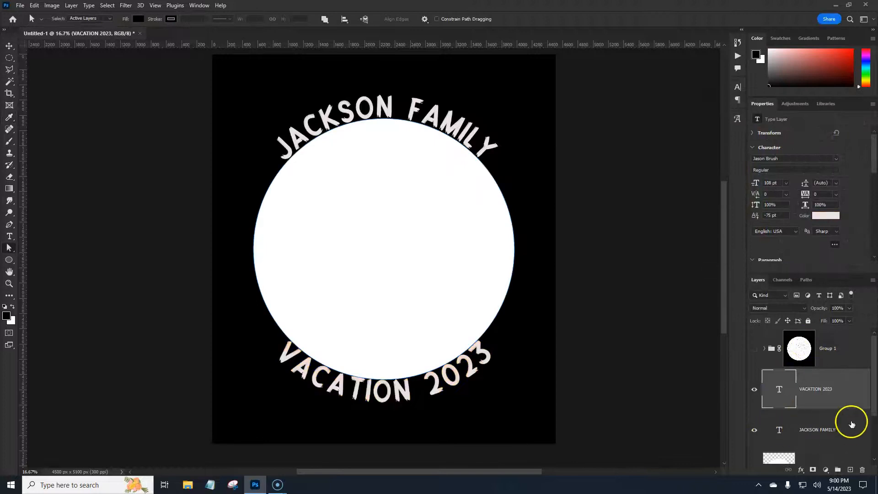
Hide the white circle and show the striped bar group again, making that group the active layer
scroll(850, 421, down, 2)
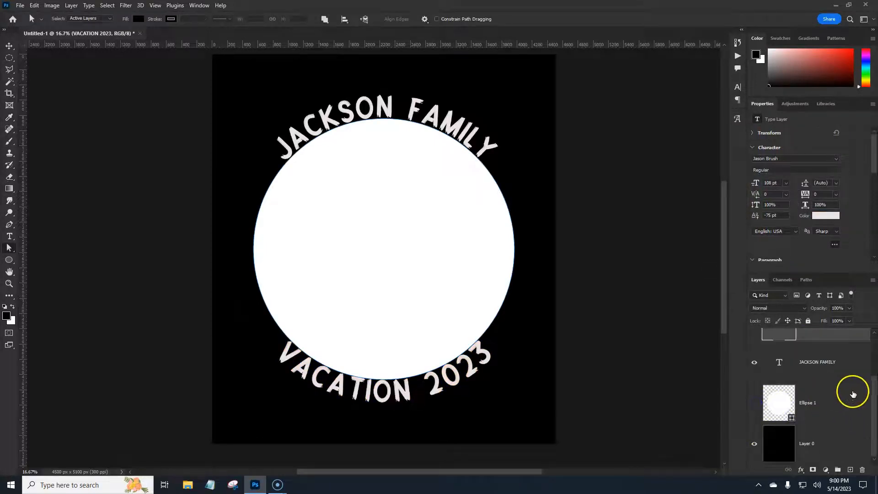
scroll(837, 397, up, 2)
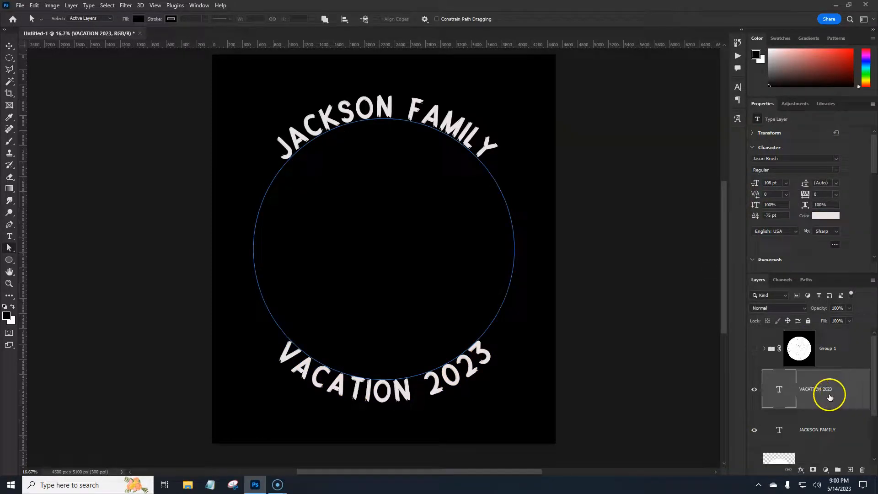
click(754, 349)
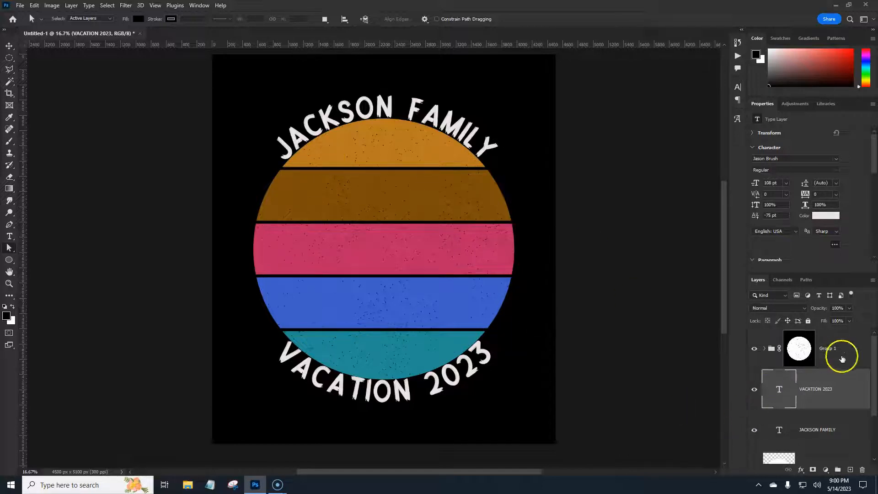
click(799, 348)
click(770, 349)
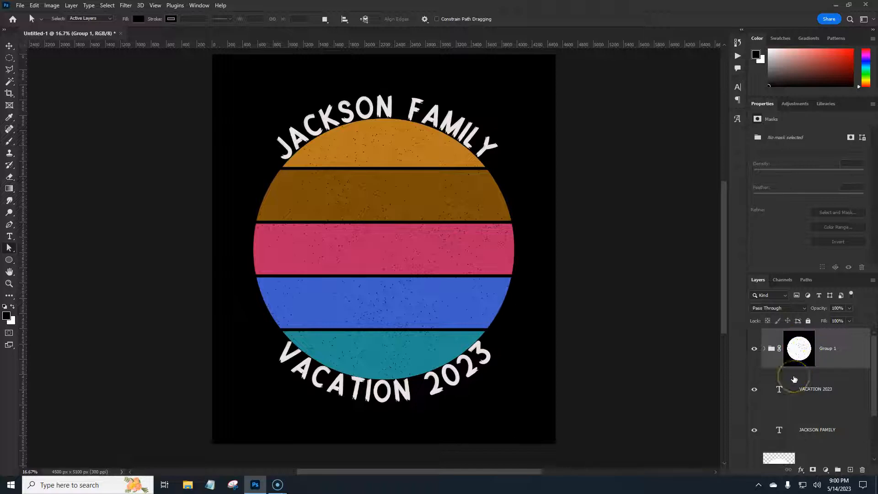
Scale the striped circle group down slightly about its centre to leave a gap between it and the curved lettering
key(ctrl+t)
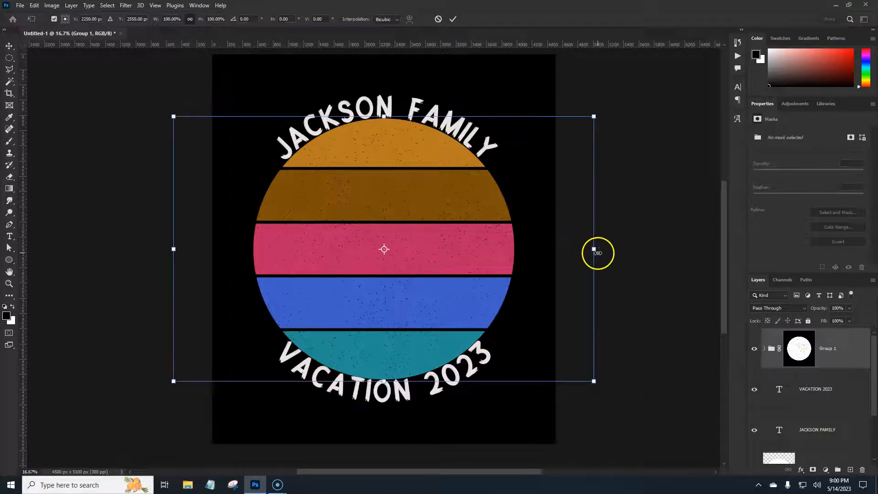
drag(595, 249, 590, 249)
key(Return)
click(601, 257)
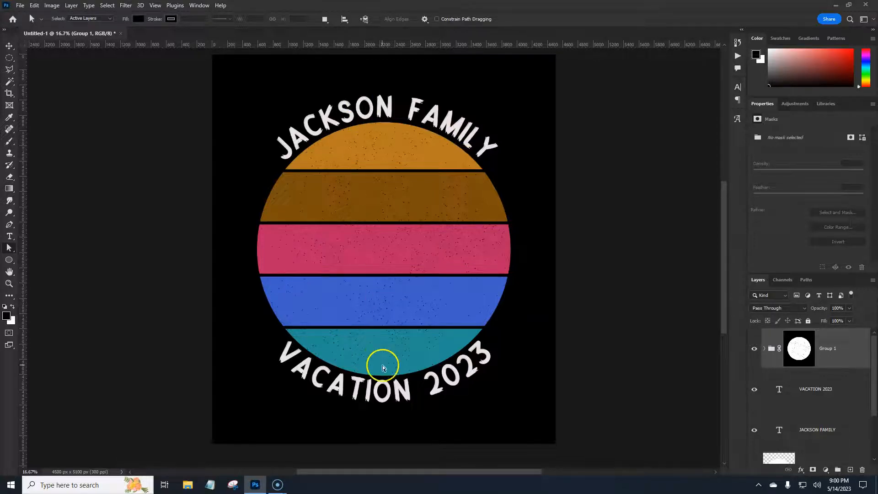
Recolor the VACATION 2023 text with the orange sampled from the circle's top stripe (#b9791e)
click(845, 395)
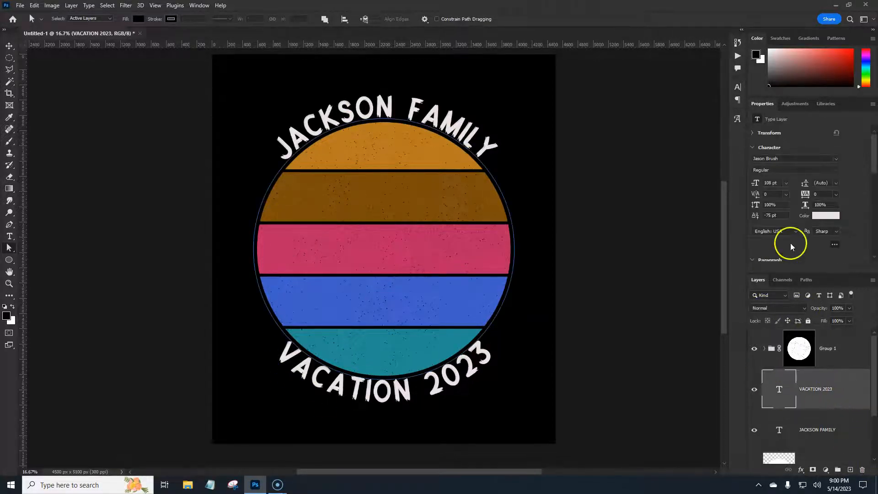
click(830, 217)
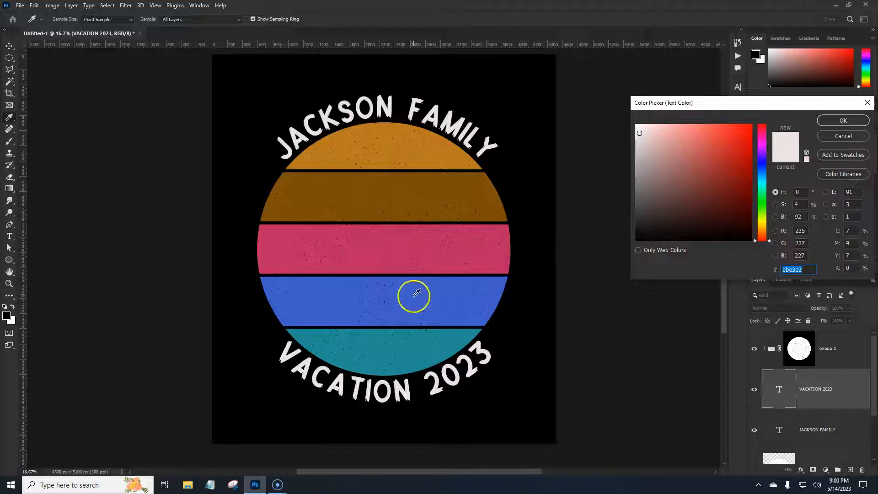
click(390, 149)
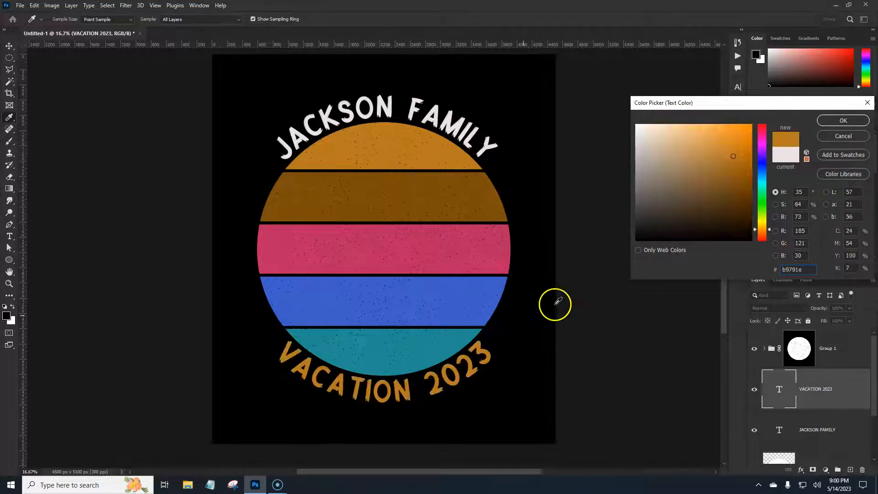
click(843, 121)
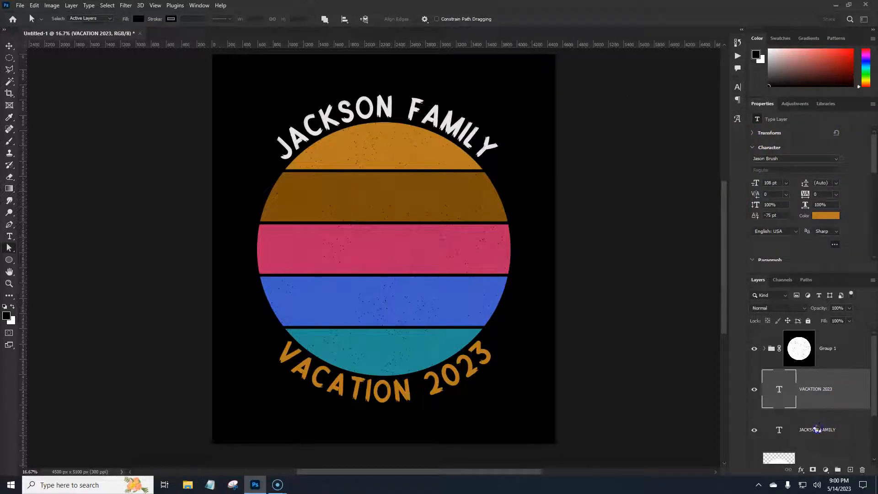
Recolor the JACKSON FAMILY text with the teal sampled from the circle's bottom stripe (#228e95)
click(781, 430)
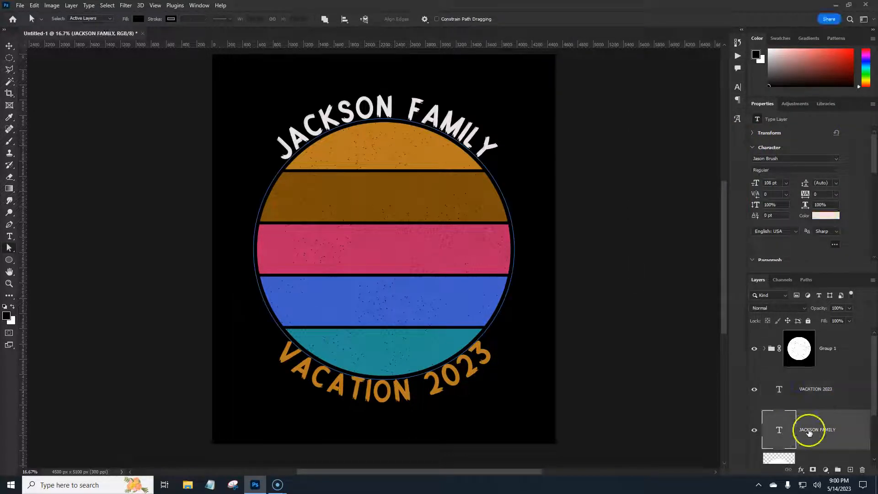
click(819, 215)
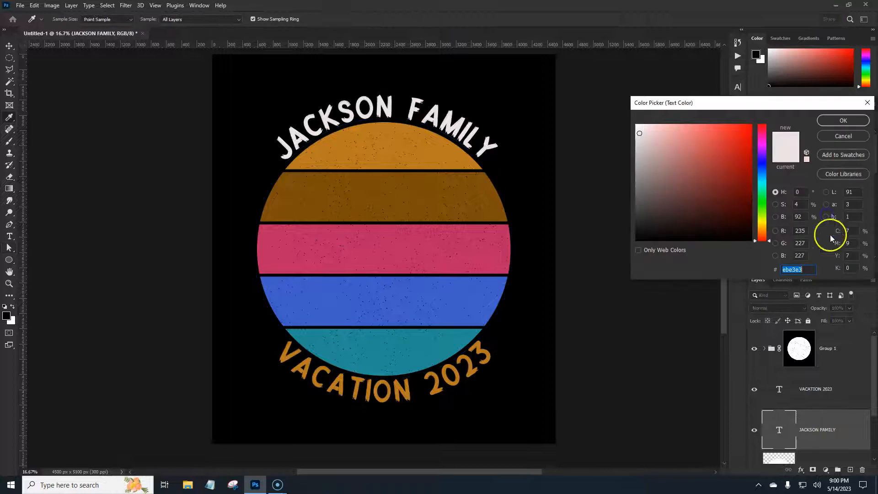
drag(414, 351, 405, 313)
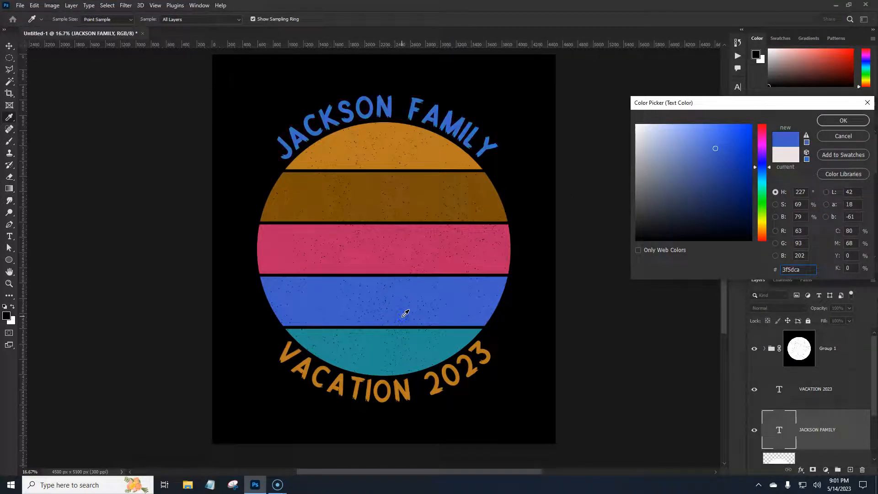
drag(402, 347, 404, 345)
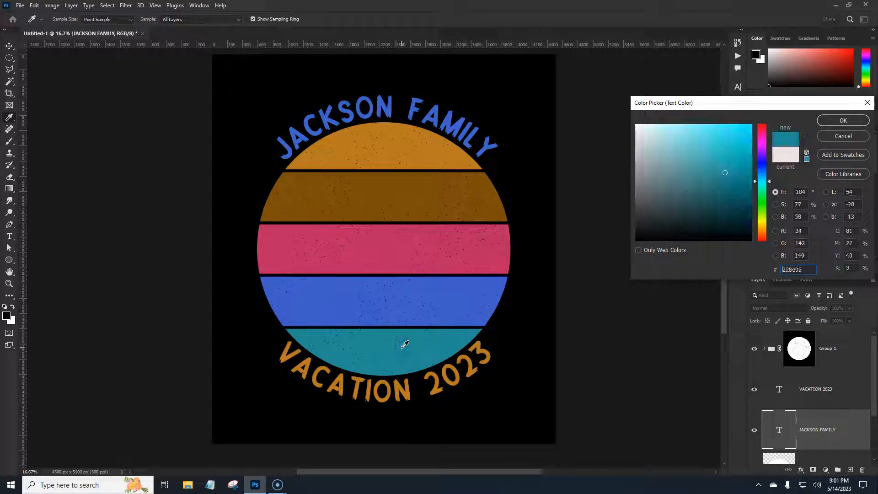
click(843, 121)
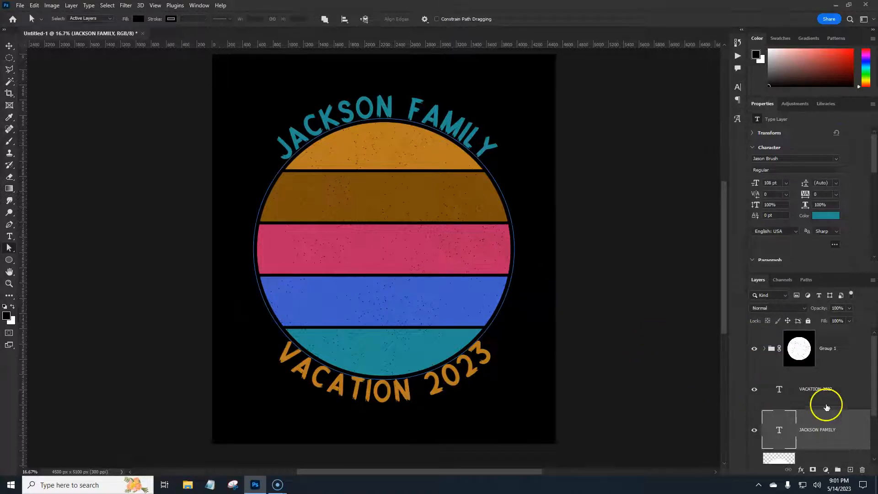
click(848, 398)
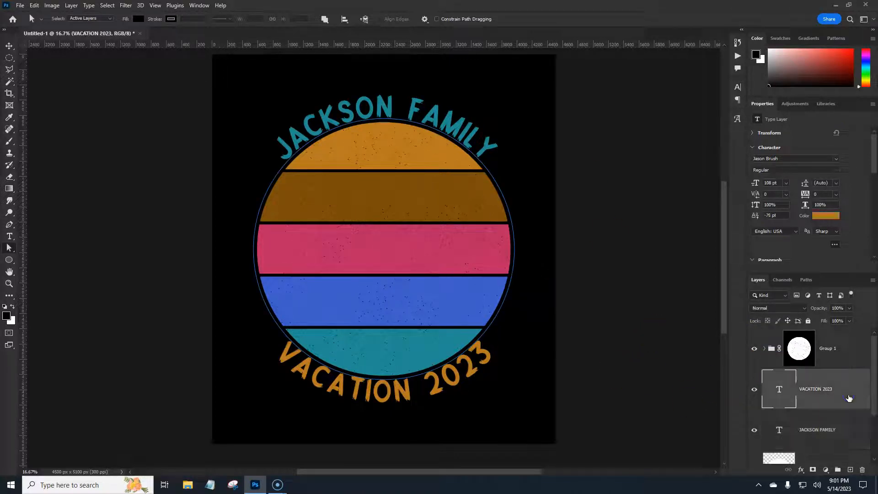
double_click(781, 394)
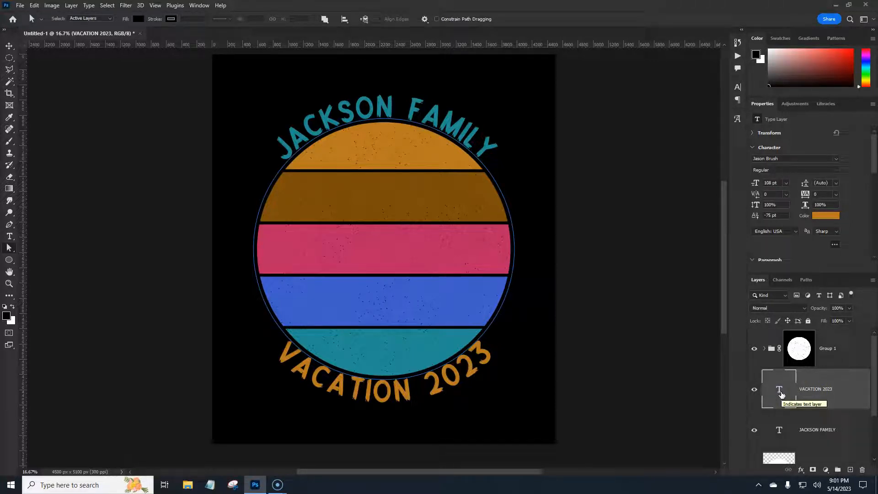
click(822, 429)
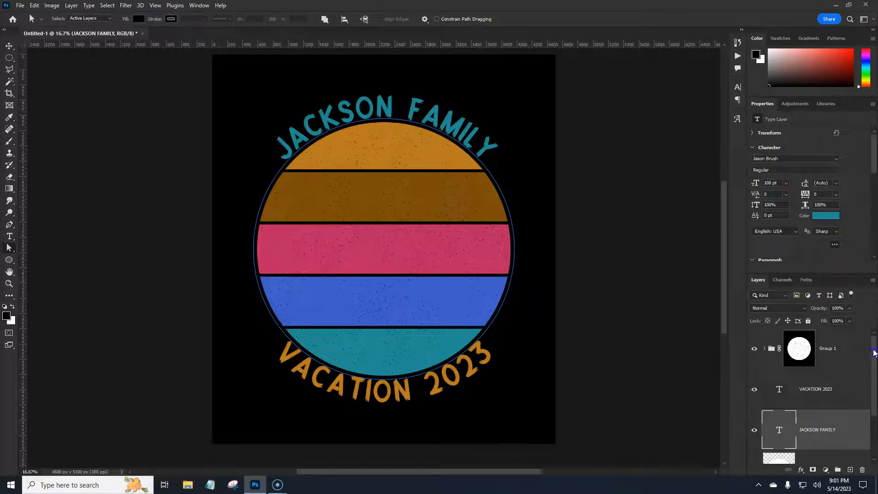
Select the striped circle group and activate the Custom Shape tool
click(848, 346)
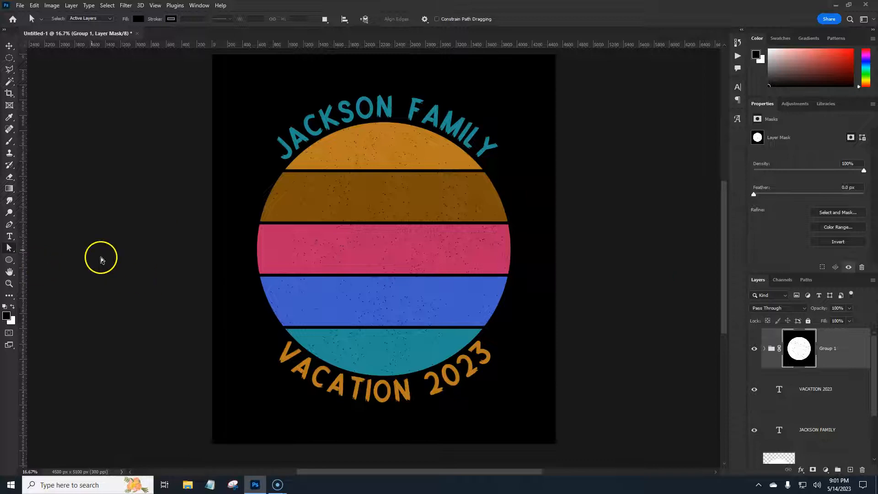
click(8, 262)
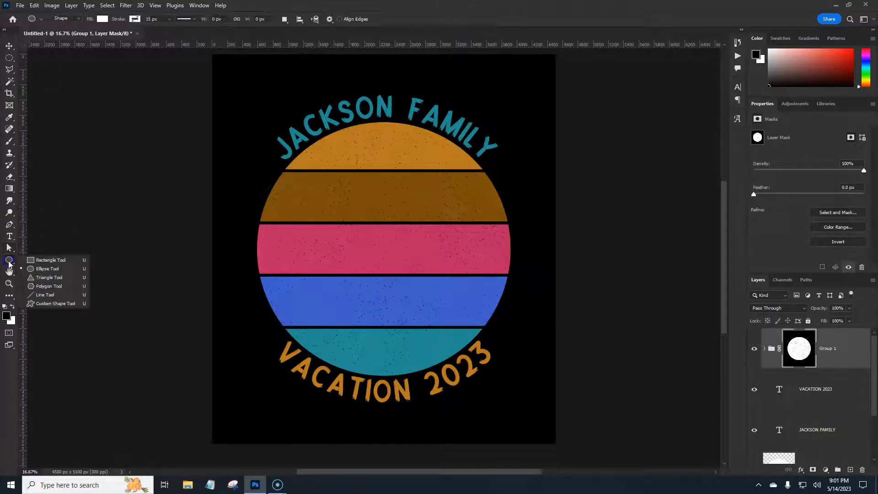
click(8, 263)
click(9, 264)
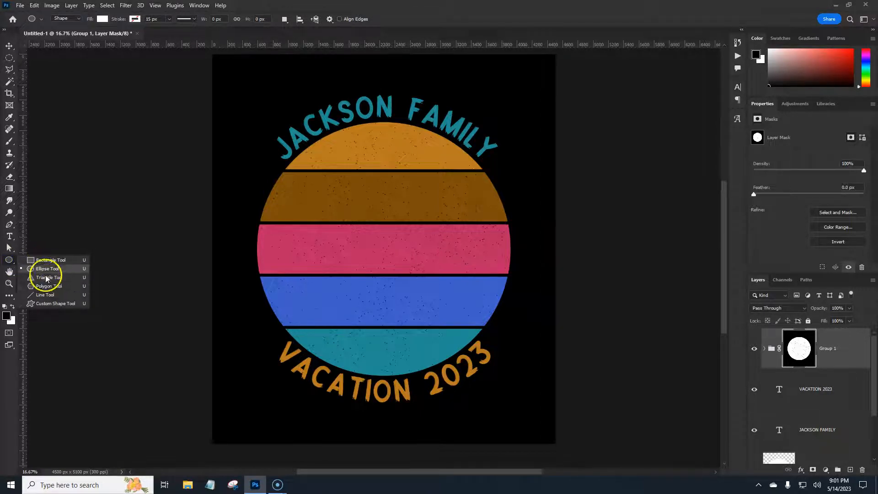
click(49, 308)
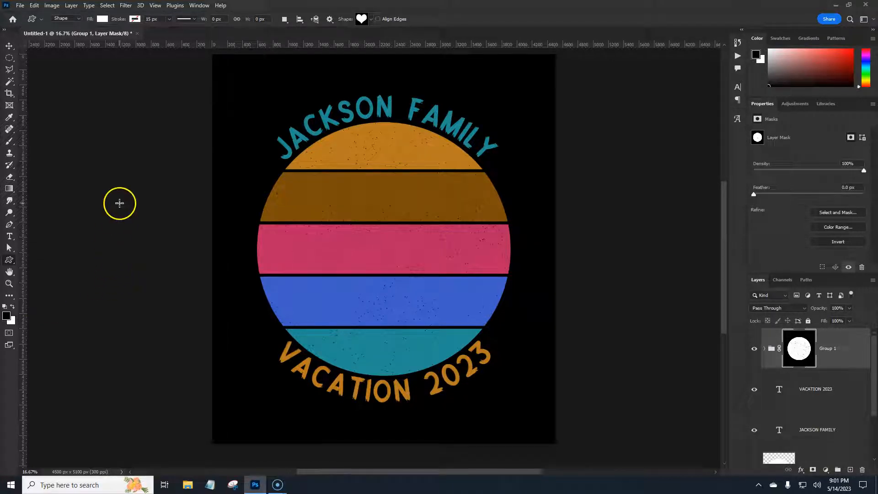
Browse the custom shape library's 2019 Shapes, including the Leafless Trees and Forests and Mountains sets
click(363, 22)
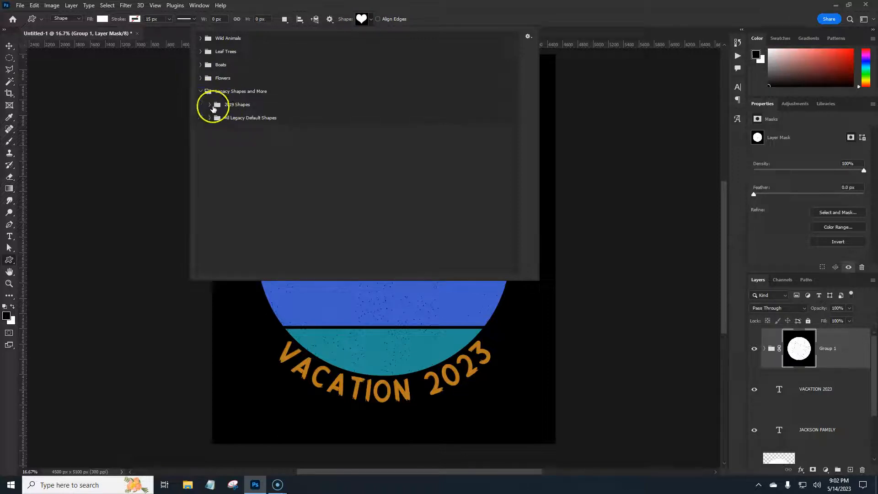
click(209, 104)
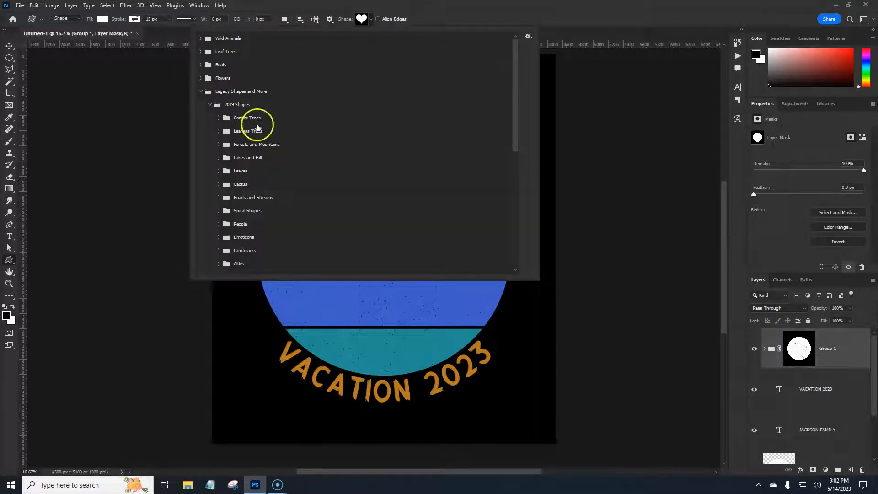
click(218, 132)
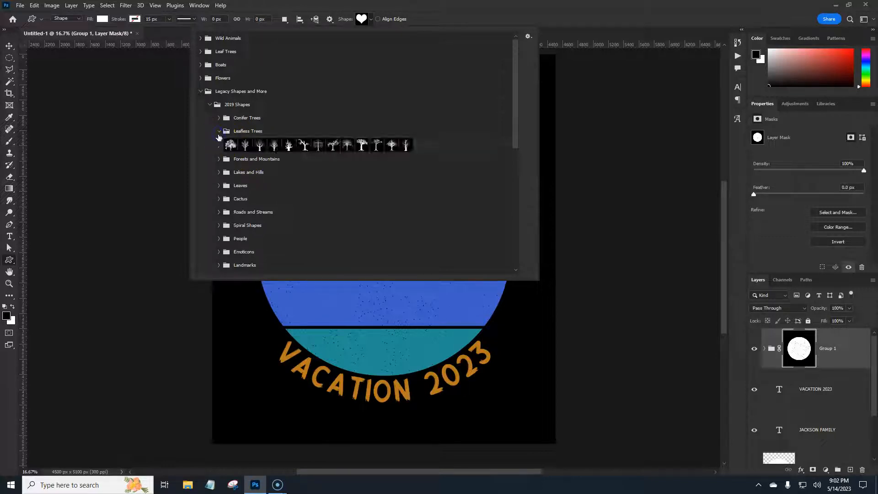
click(218, 160)
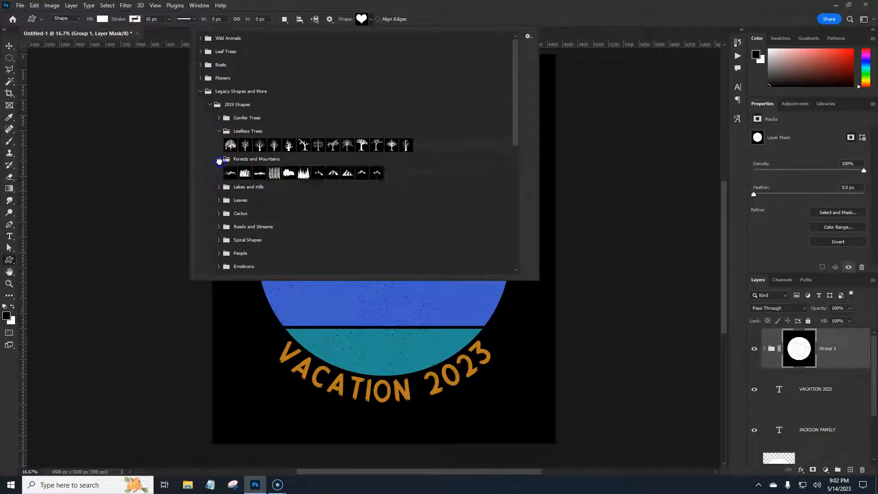
scroll(255, 146, down, 1)
scroll(256, 177, down, 1)
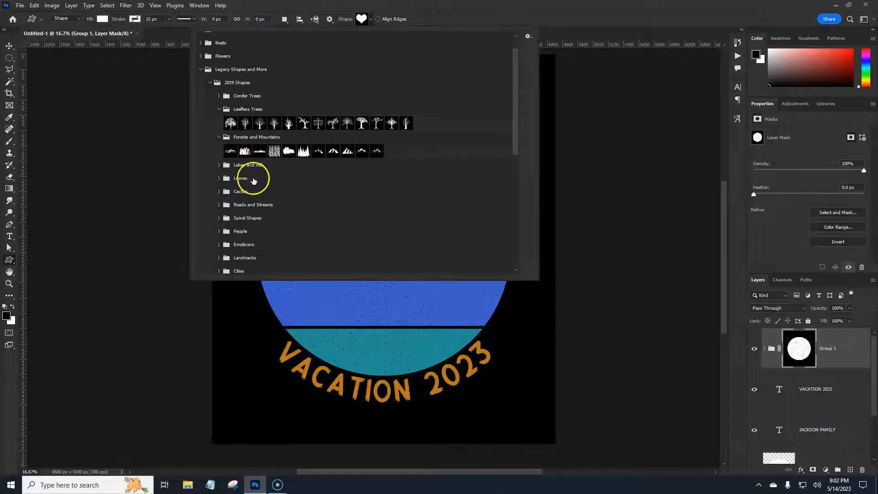
scroll(253, 189, down, 5)
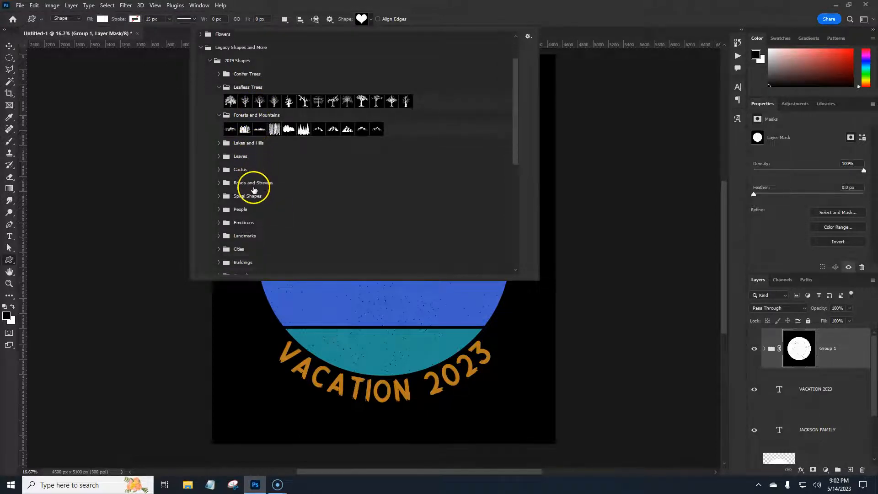
scroll(252, 192, up, 4)
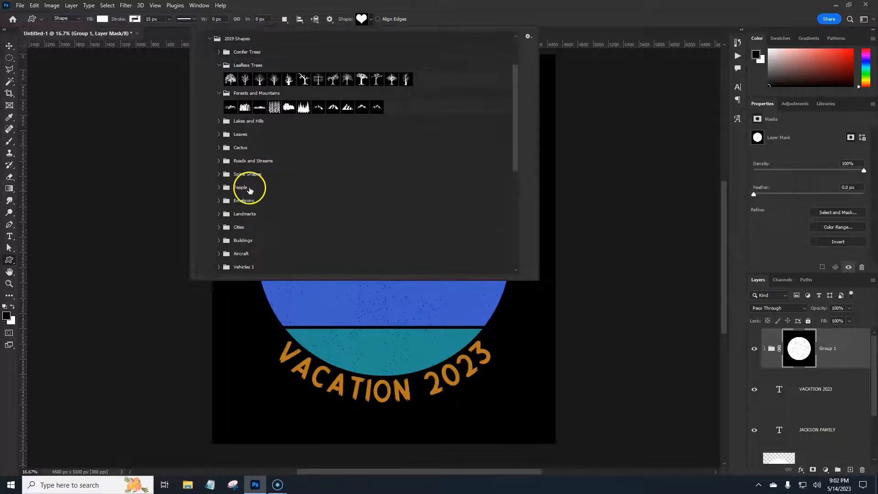
scroll(229, 130, up, 4)
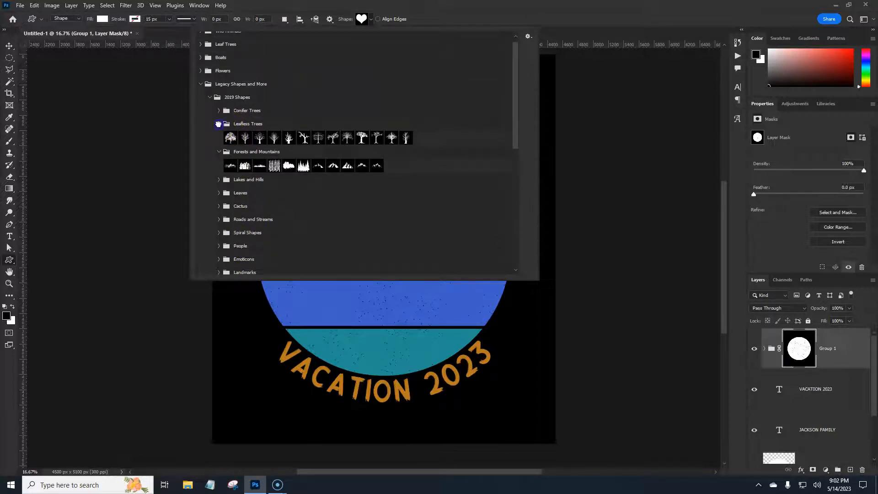
click(218, 124)
click(219, 137)
scroll(247, 173, down, 8)
scroll(247, 173, down, 20)
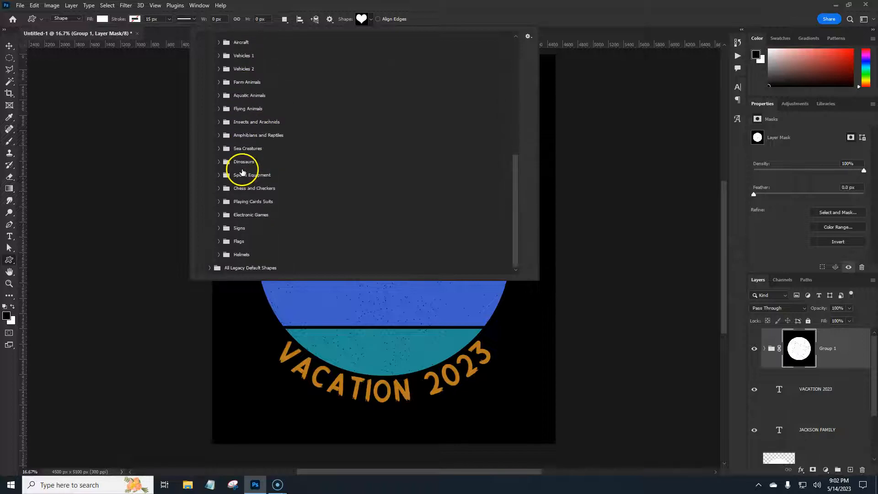
Look through All Legacy Default Shapes, examine the Nature set, and close the shape library
click(209, 267)
scroll(294, 224, down, 4)
scroll(294, 224, down, 11)
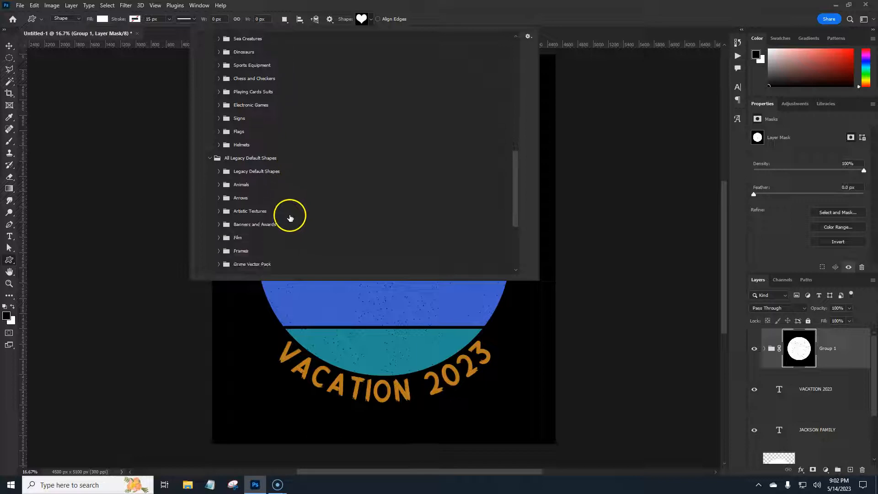
scroll(276, 198, down, 14)
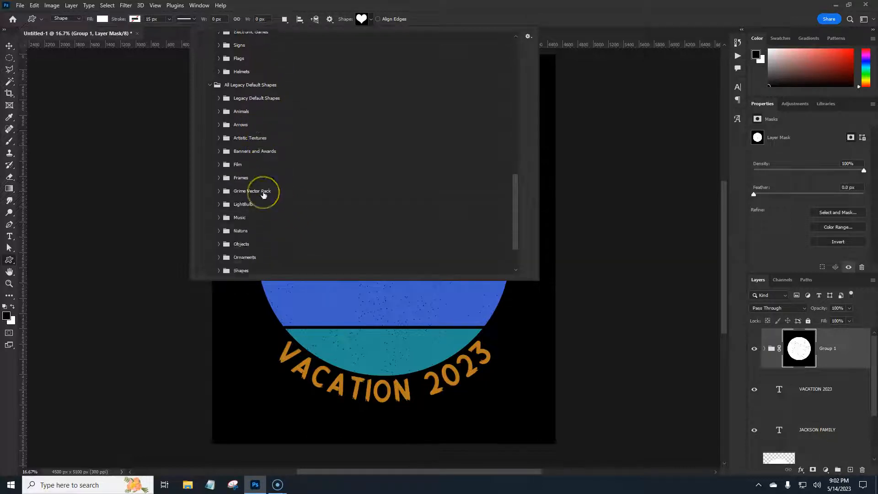
scroll(263, 195, down, 4)
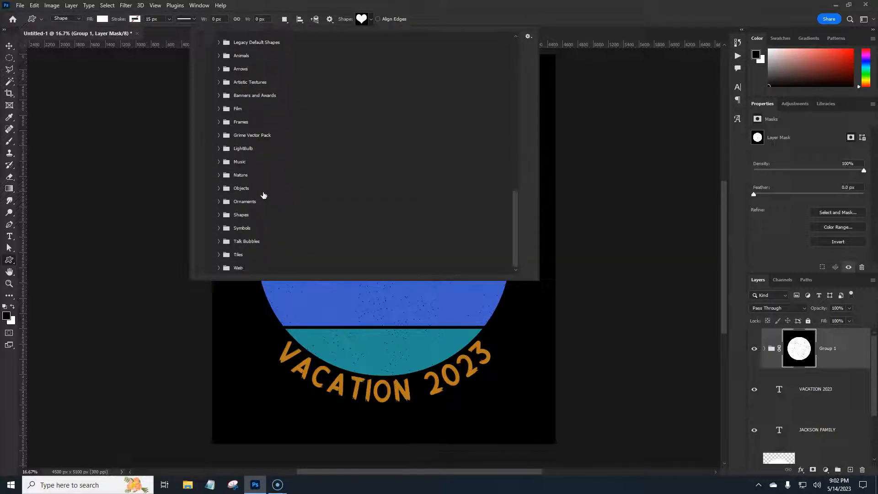
scroll(239, 210, up, 1)
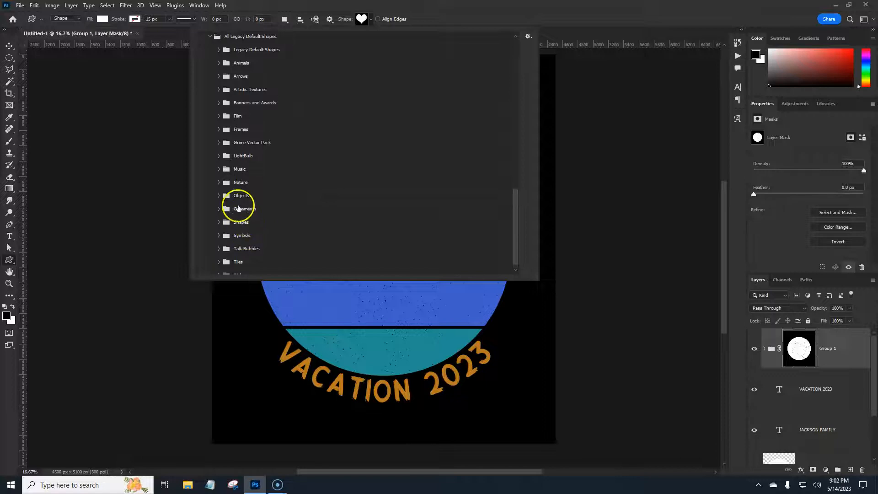
click(218, 183)
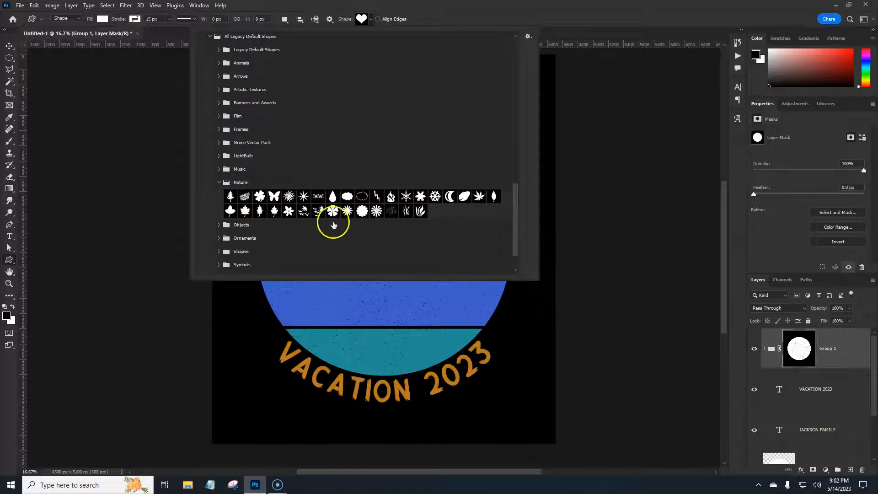
click(420, 8)
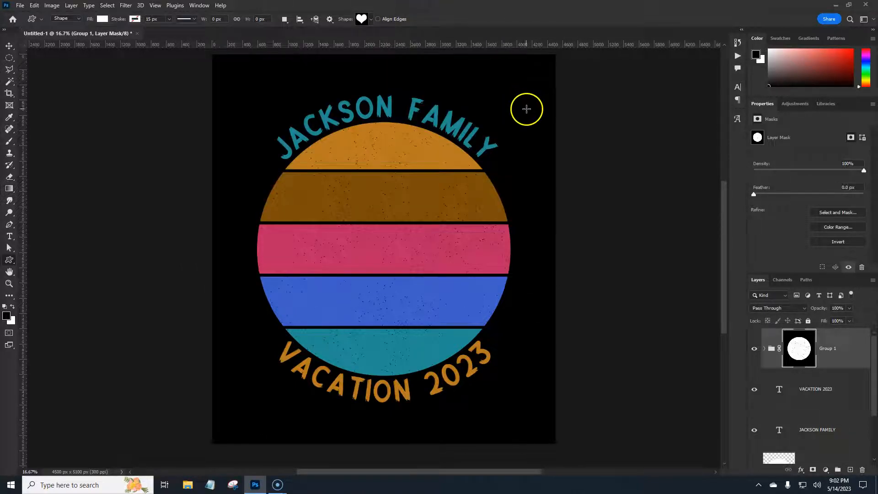
Add a new empty layer directly above the striped circle group
click(853, 350)
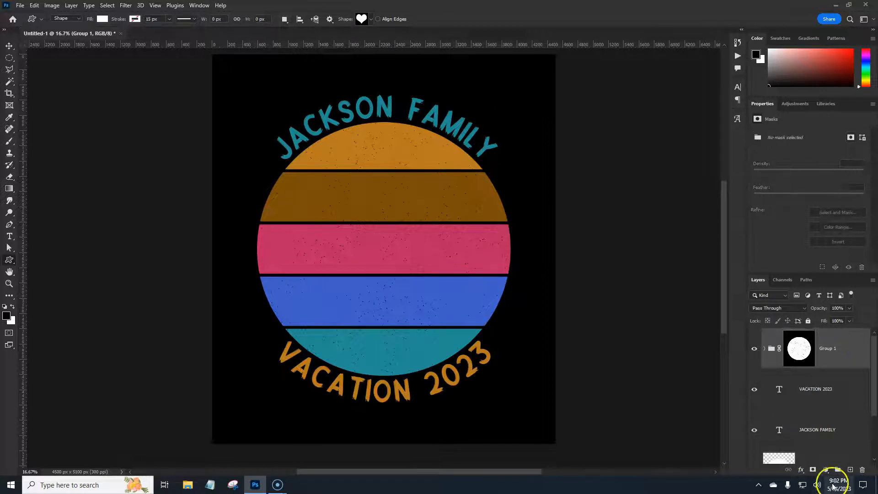
click(850, 470)
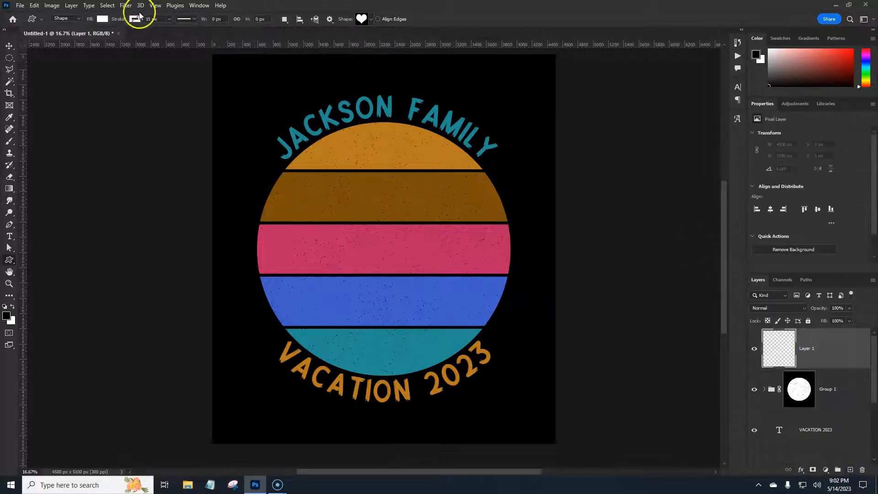
Start the Tree render filter on the empty layer with 22: Palm Tree as the base tree type
click(124, 5)
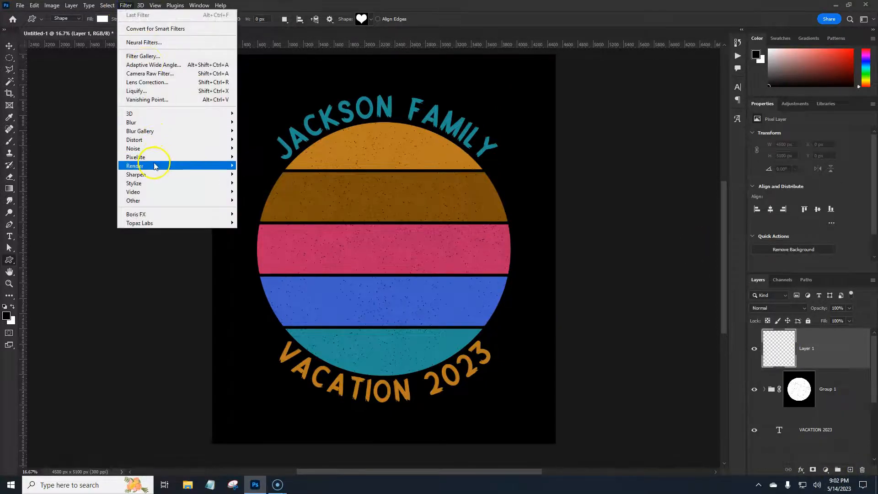
mouse_move(156, 166)
click(262, 183)
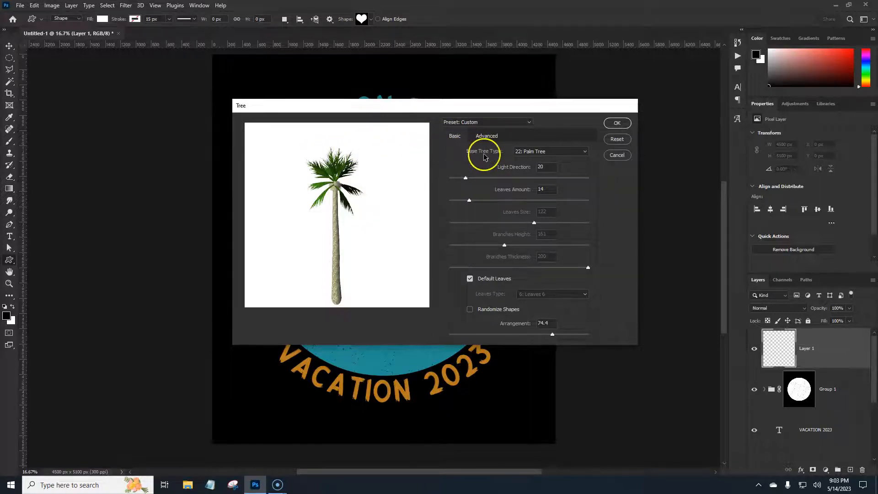
click(584, 152)
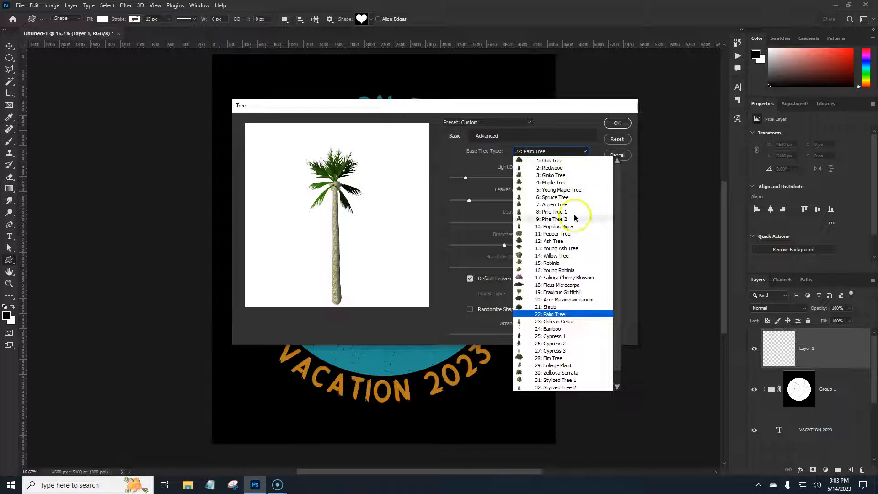
click(562, 315)
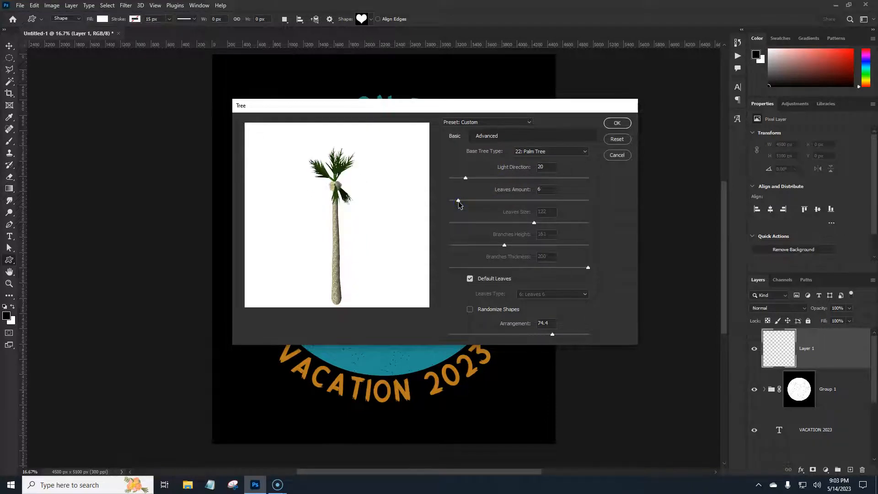
Set the palm's leaves amount to 73, arrangement to 78 and light direction to 10, and render it
drag(458, 202, 456, 202)
drag(547, 204, 543, 199)
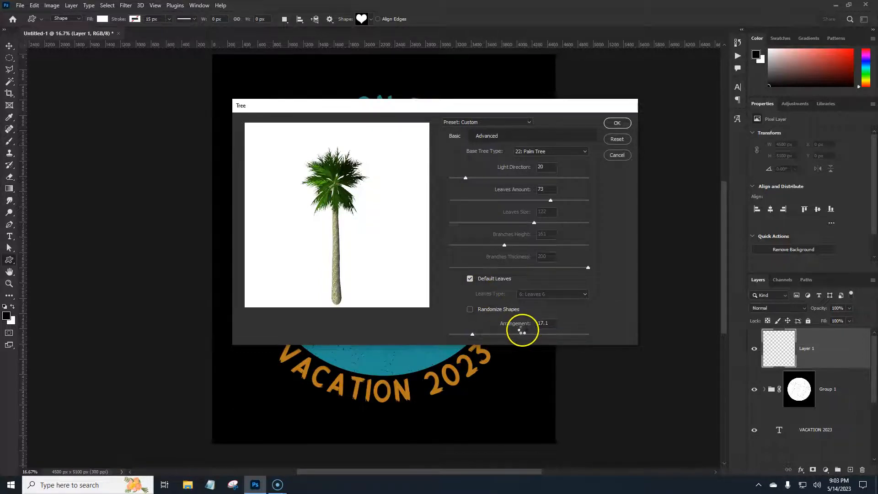
drag(472, 334, 514, 335)
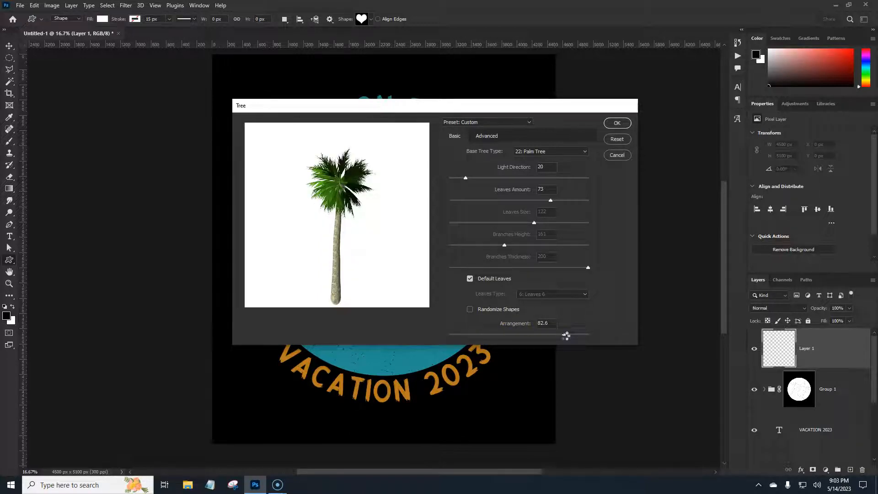
drag(566, 335, 583, 337)
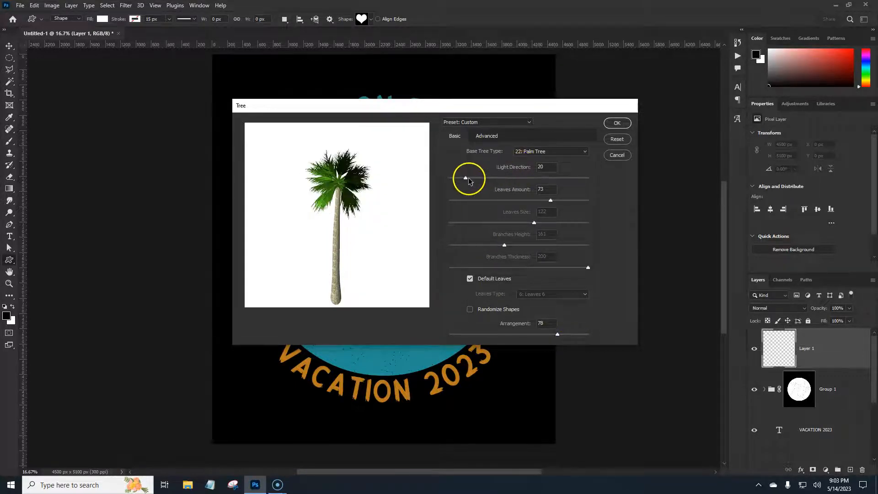
mouse_move(468, 178)
mouse_down()
mouse_move(580, 183)
mouse_move(461, 182)
mouse_up()
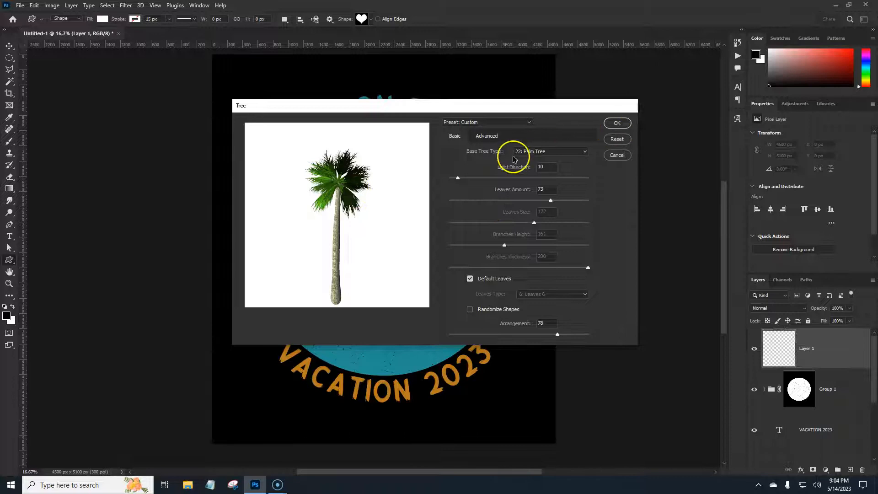
click(616, 125)
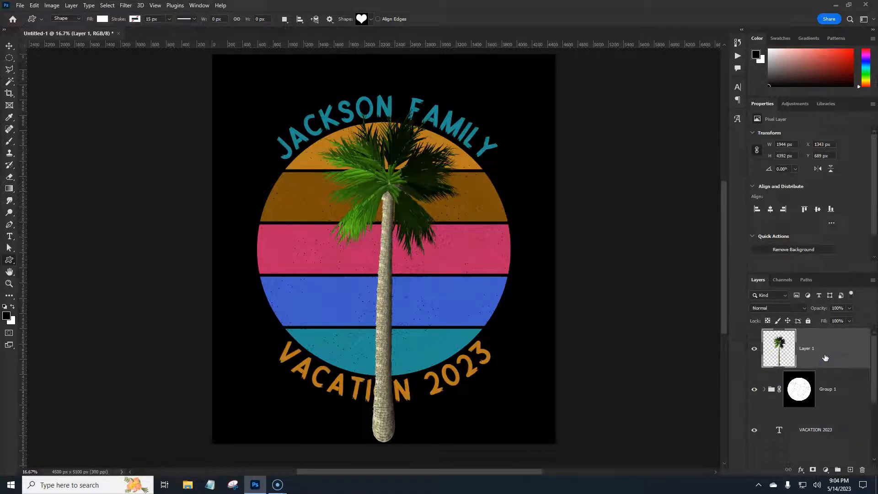
Load the palm tree's outline as a selection, fill it with black (000000), and deselect
ctrl+click(778, 356)
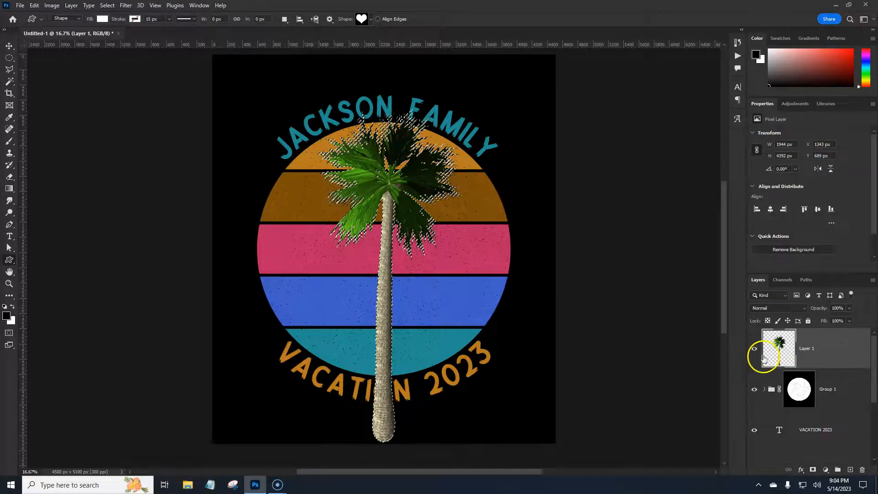
click(6, 316)
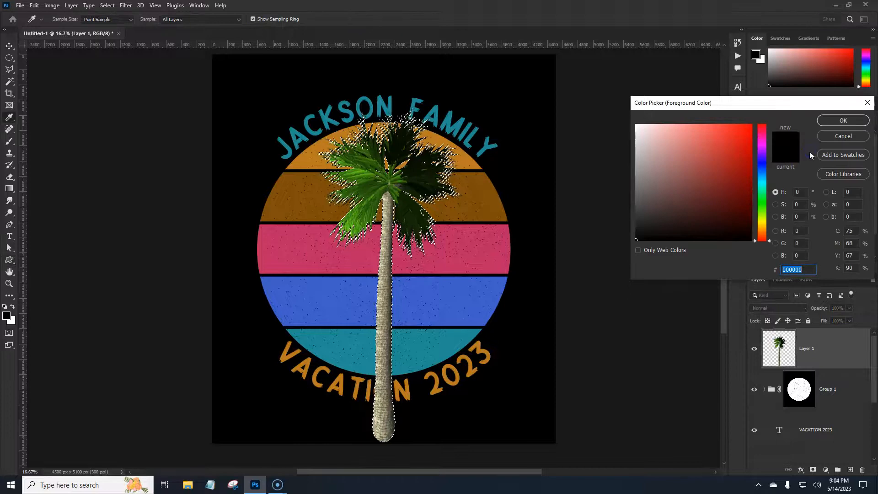
click(843, 120)
key(u)
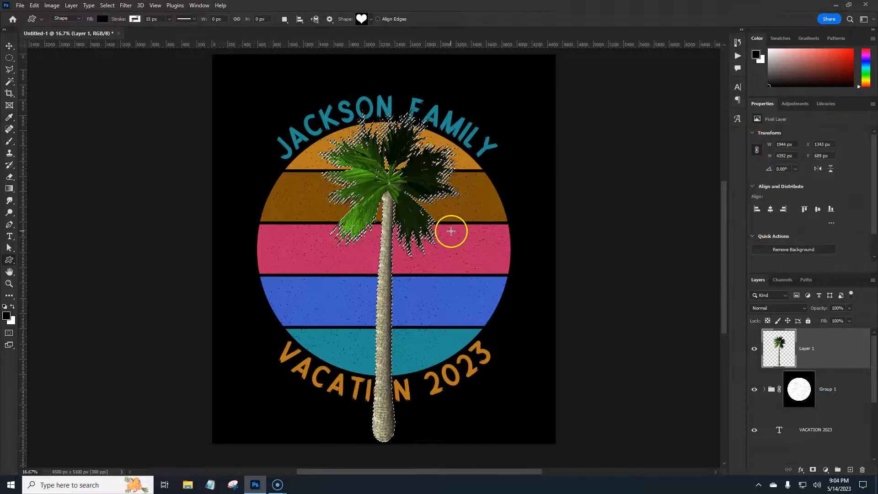
key(alt+BackSpace)
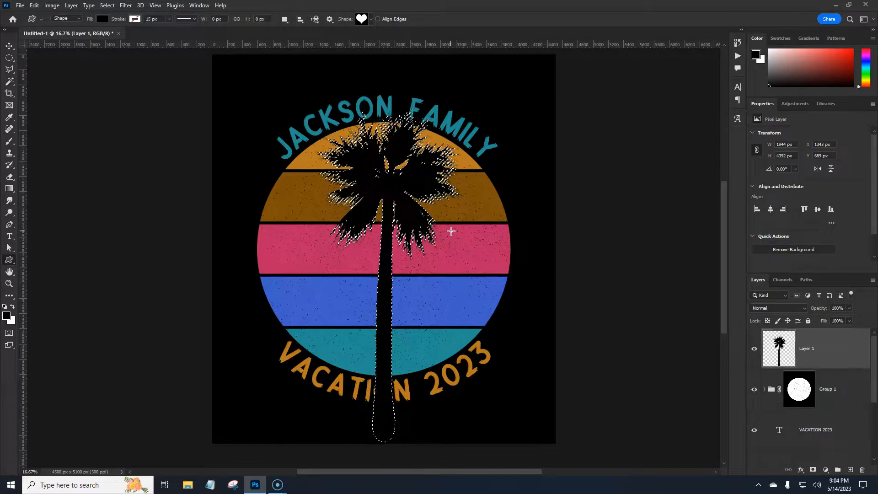
key(ctrl+d)
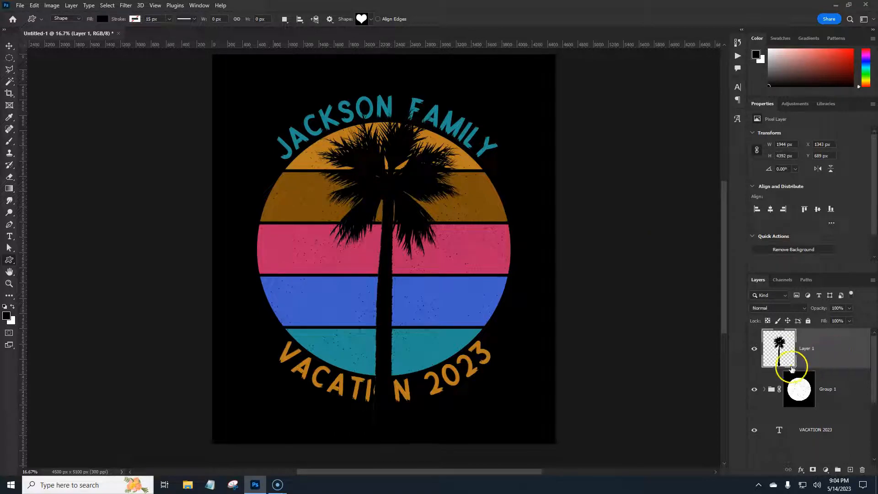
Duplicate the palm layer and place the copy left of the original, rotated about -10.18°
drag(794, 371, 792, 361)
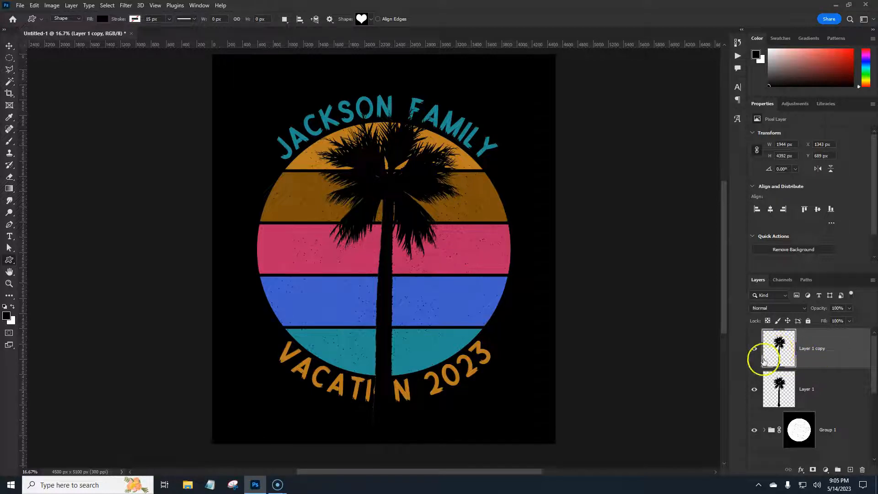
key(ctrl+t)
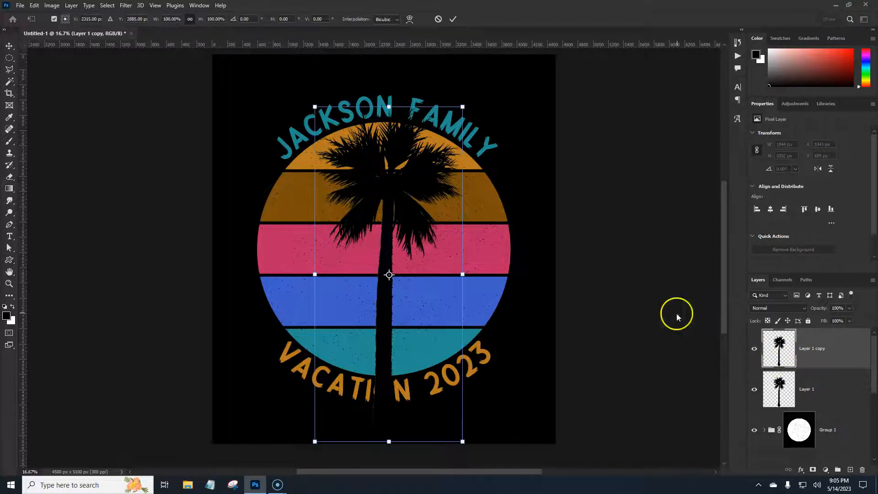
drag(387, 300, 337, 335)
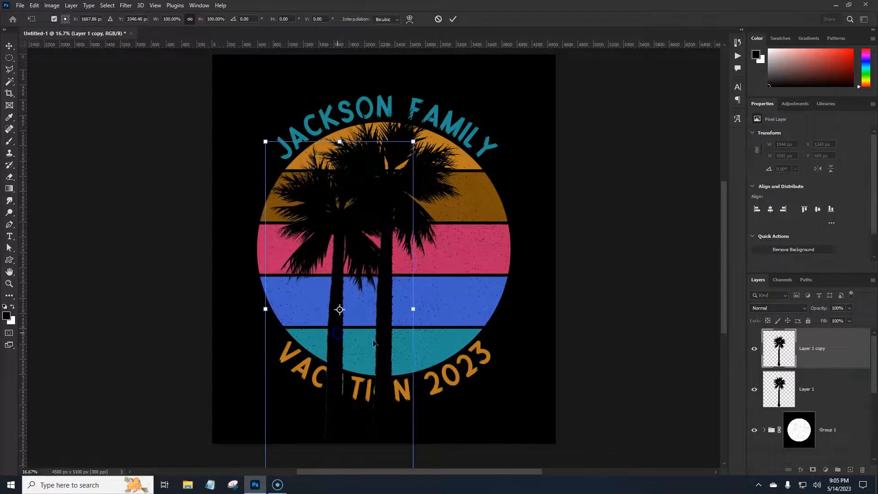
drag(423, 315, 429, 302)
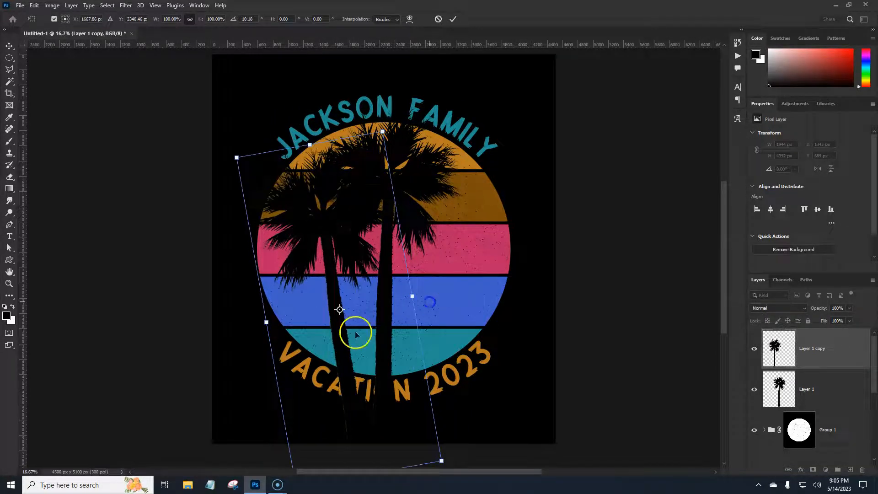
drag(342, 340, 343, 332)
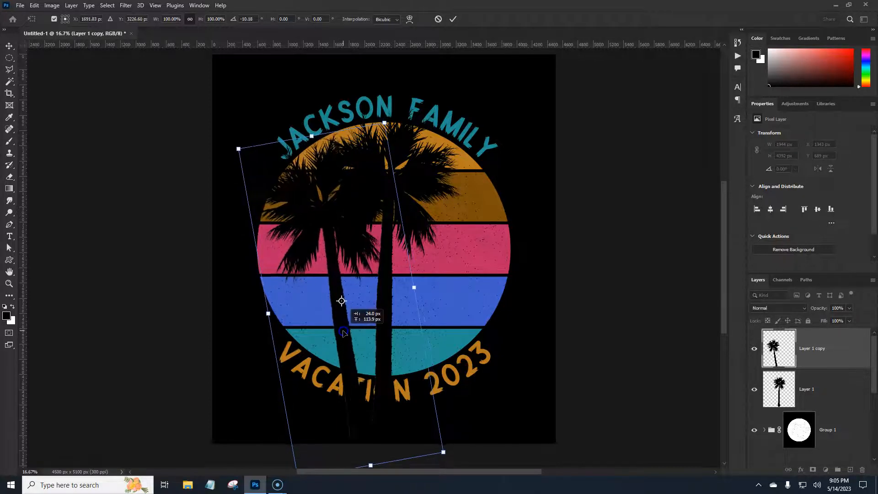
click(453, 20)
key(u)
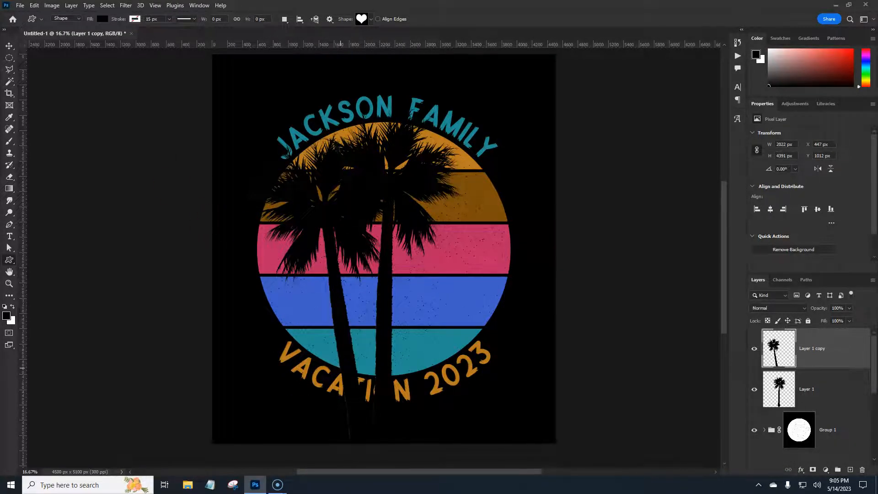
Puppet Warp the copied palm with pins along its trunk, bending the lower trunk outward to the left
click(35, 5)
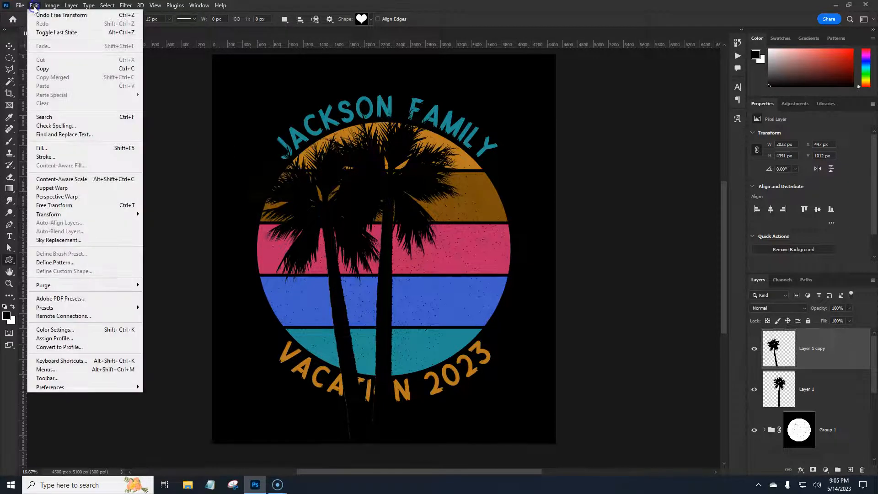
click(62, 188)
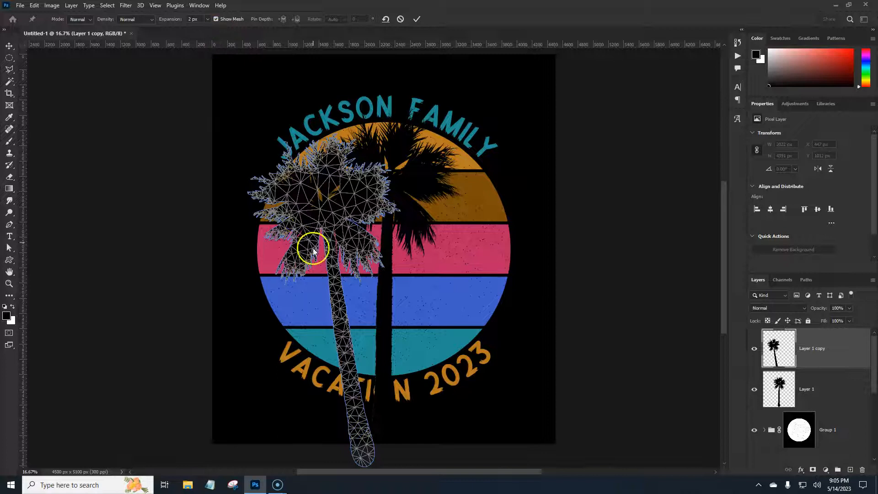
click(329, 241)
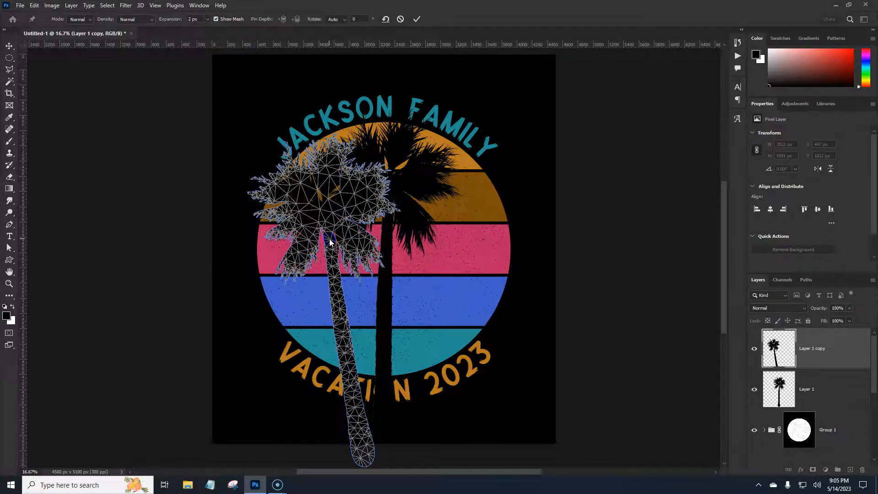
click(335, 280)
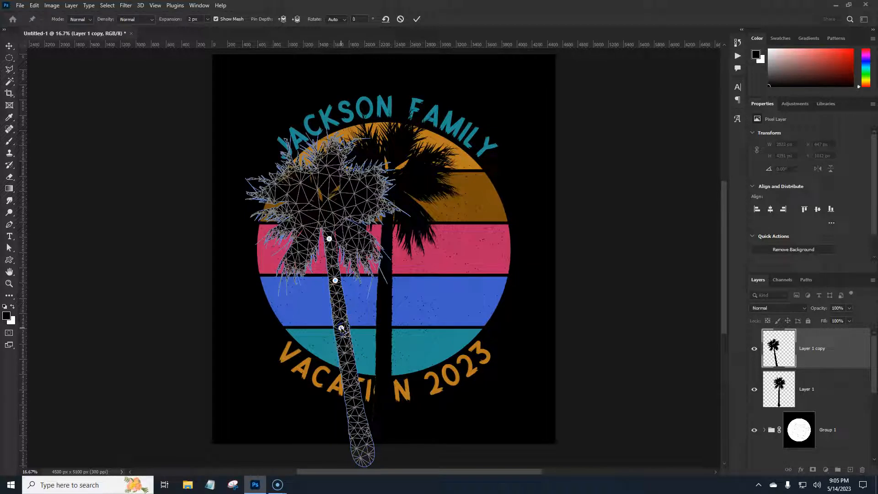
drag(341, 334, 321, 363)
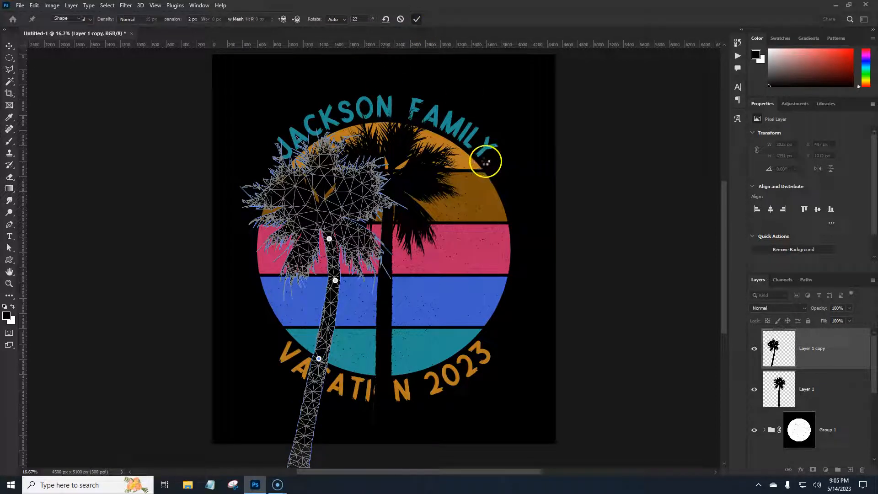
key(Return)
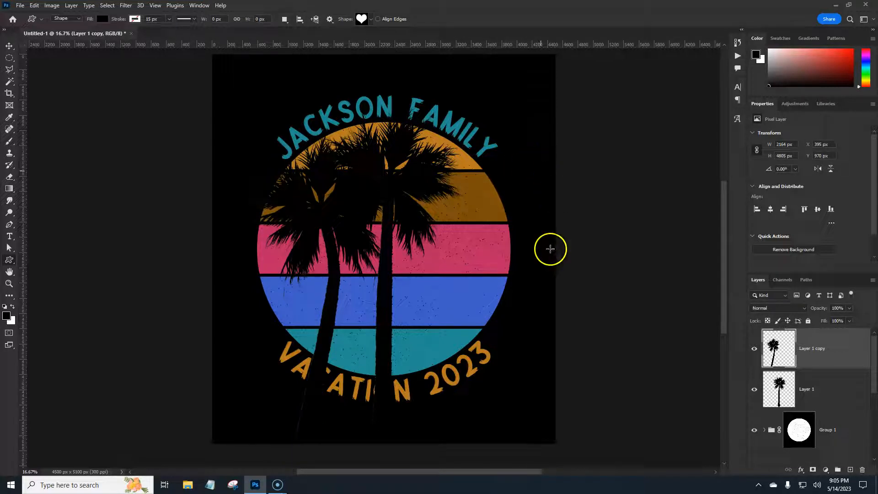
Scale the original palm to about 80.6%, rotate it about -11.4°, and move it to the circle's right half
click(826, 385)
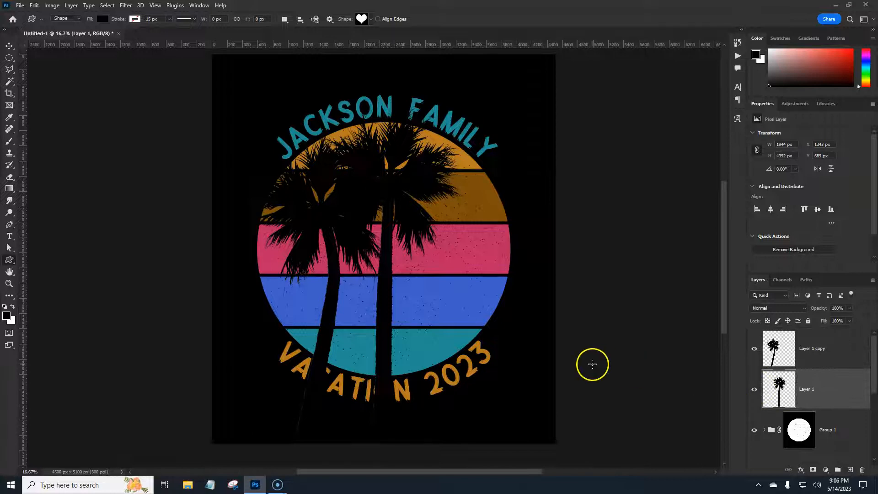
key(ctrl+t)
drag(380, 345, 437, 361)
drag(536, 306, 536, 328)
drag(544, 148, 489, 195)
drag(441, 293, 453, 264)
drag(445, 366, 466, 352)
drag(512, 317, 519, 279)
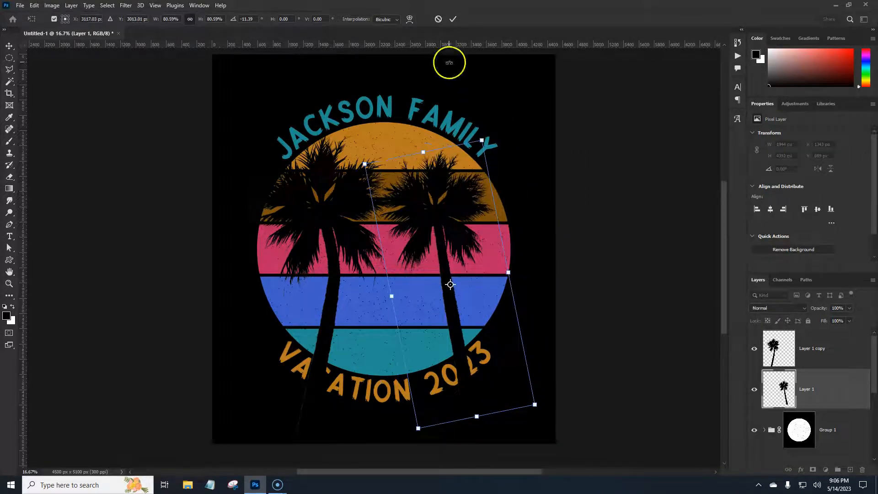
click(456, 19)
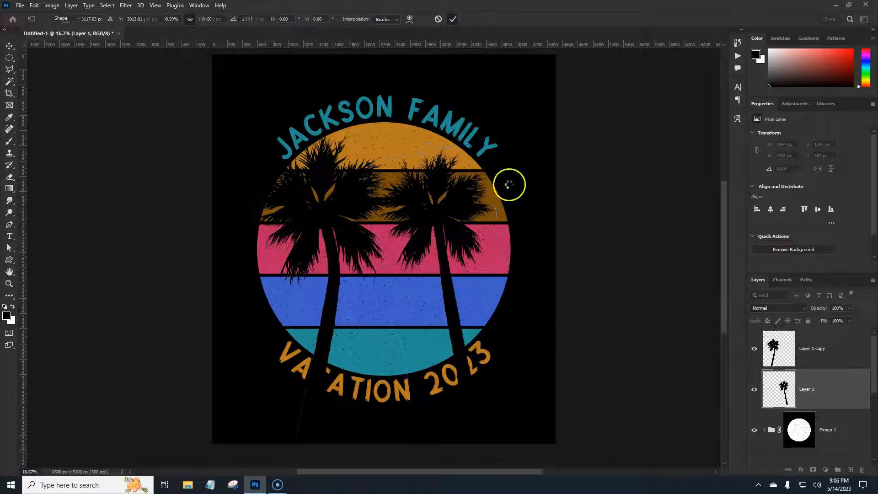
key(u)
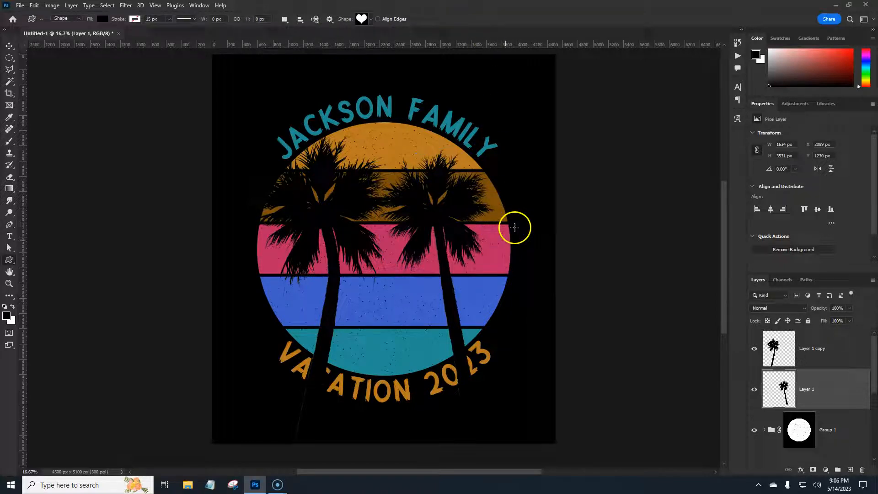
Puppet Warp the smaller palm with three trunk pins, curving its lower trunk outward to the right
click(35, 5)
click(47, 188)
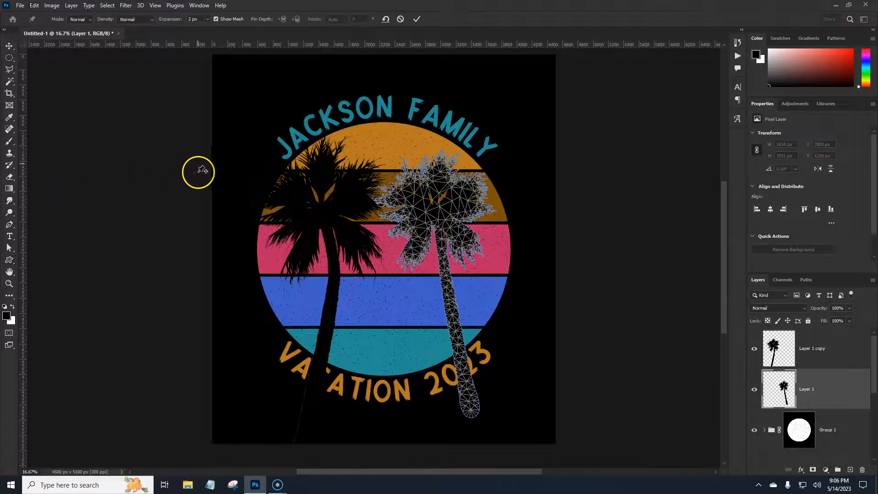
click(448, 250)
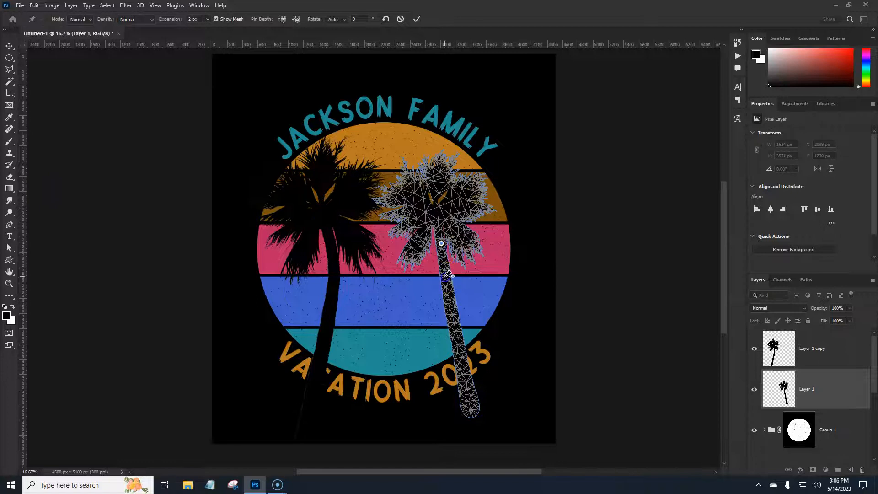
click(452, 327)
mouse_move(459, 326)
mouse_down()
mouse_move(471, 323)
mouse_move(469, 338)
mouse_up()
click(451, 277)
drag(454, 277, 444, 289)
click(506, 278)
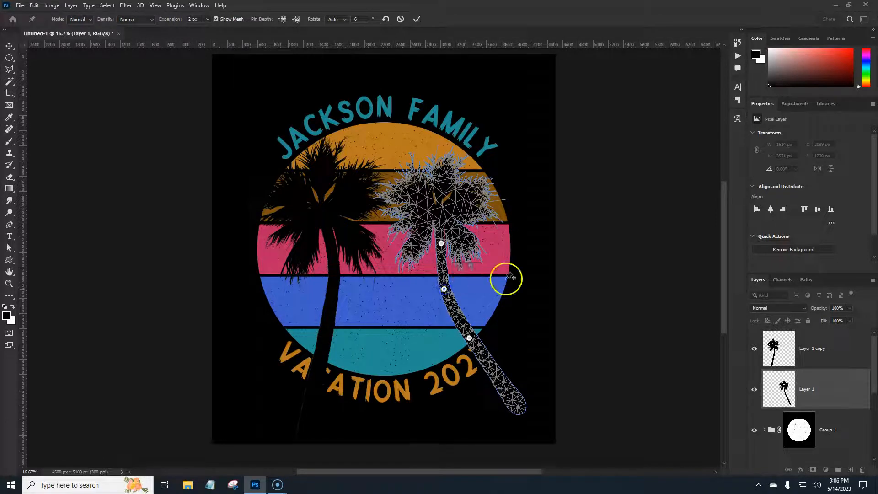
click(418, 19)
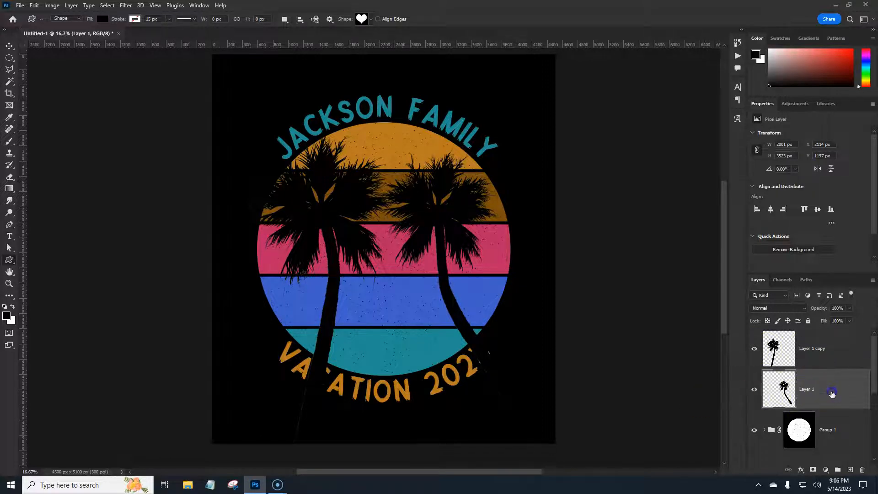
Merge the two palm layers into one and clip the merged layer to the striped circle group
click(839, 356)
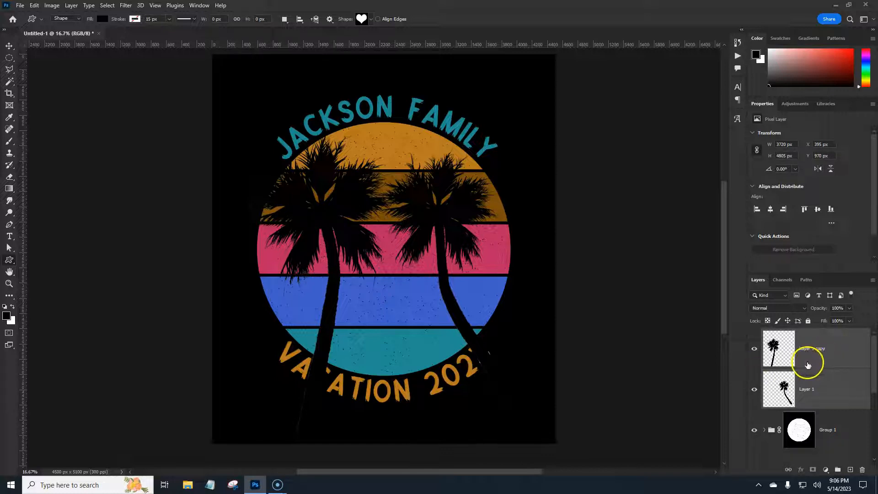
right_click(832, 386)
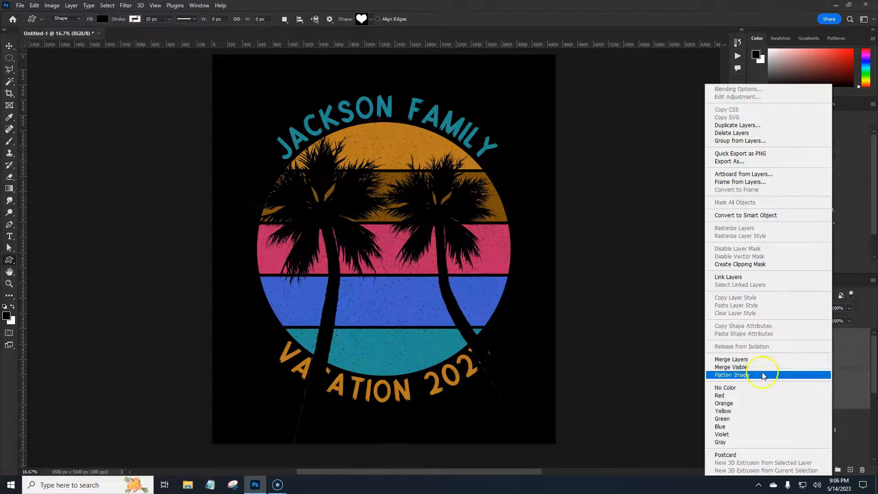
click(758, 361)
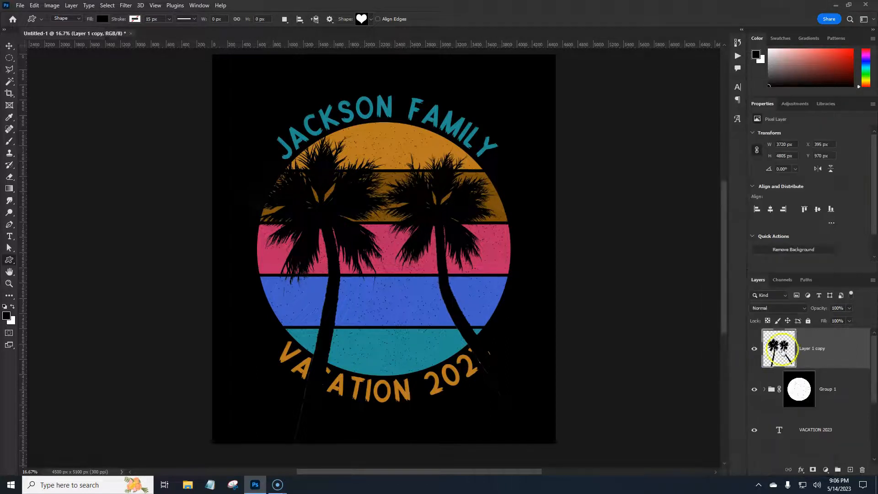
right_click(834, 363)
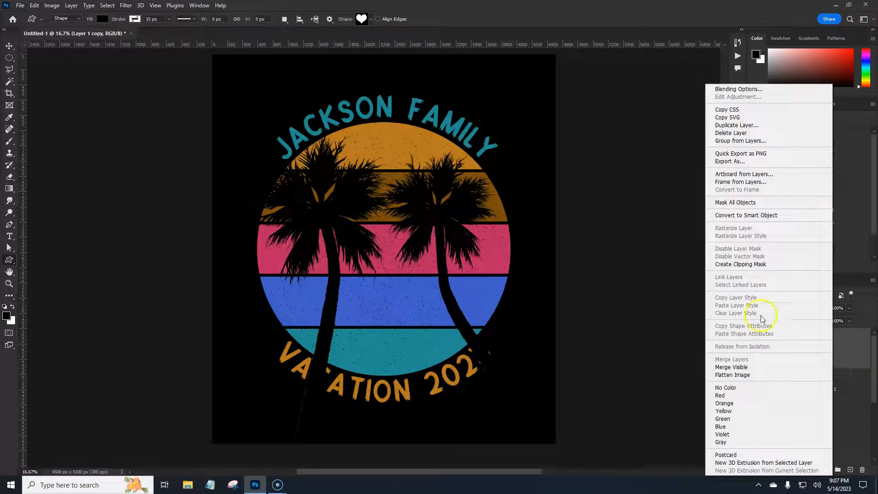
click(750, 266)
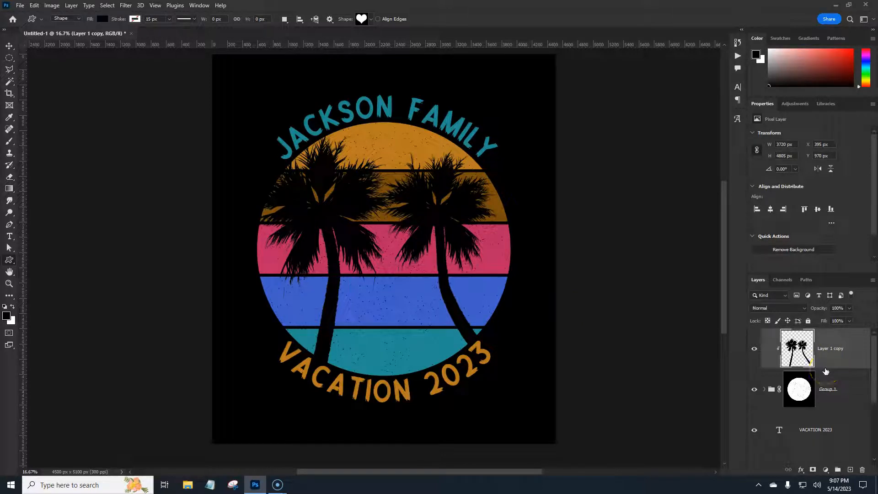
Add a layer above Group 1 and draw a gold-orange circle about 1222 px wide between the palm crowns with the Ellipse tool
click(837, 388)
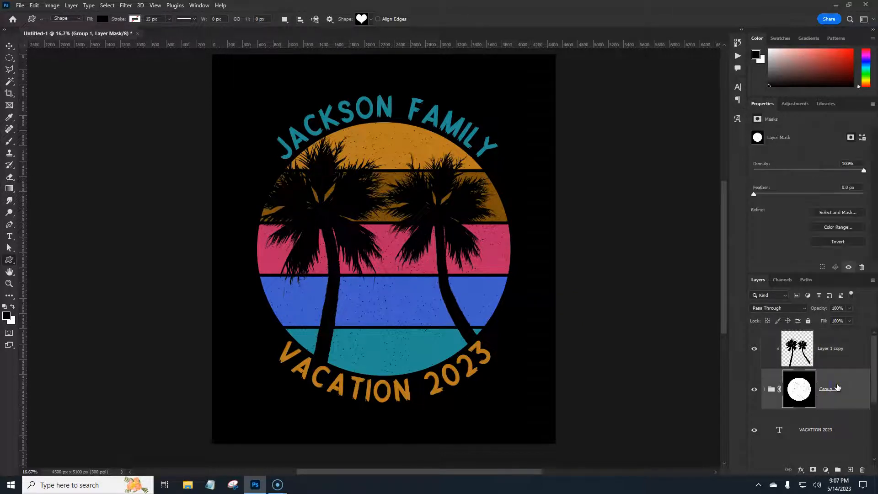
click(850, 470)
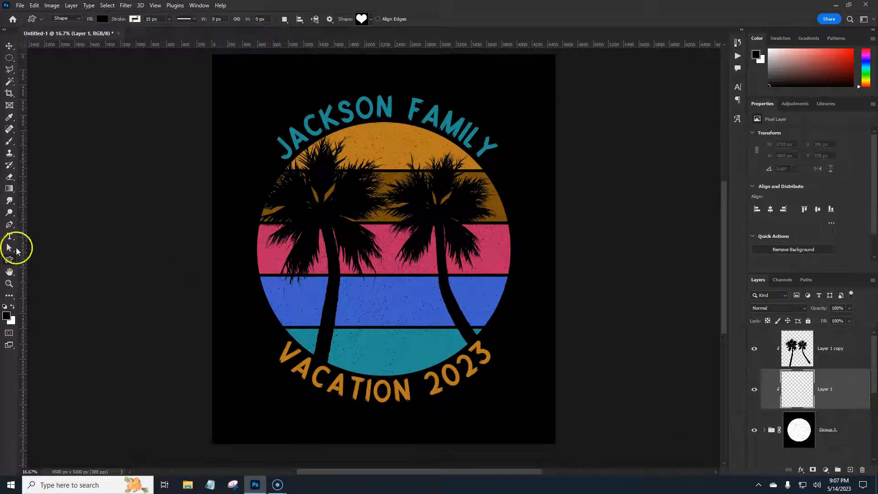
right_click(9, 259)
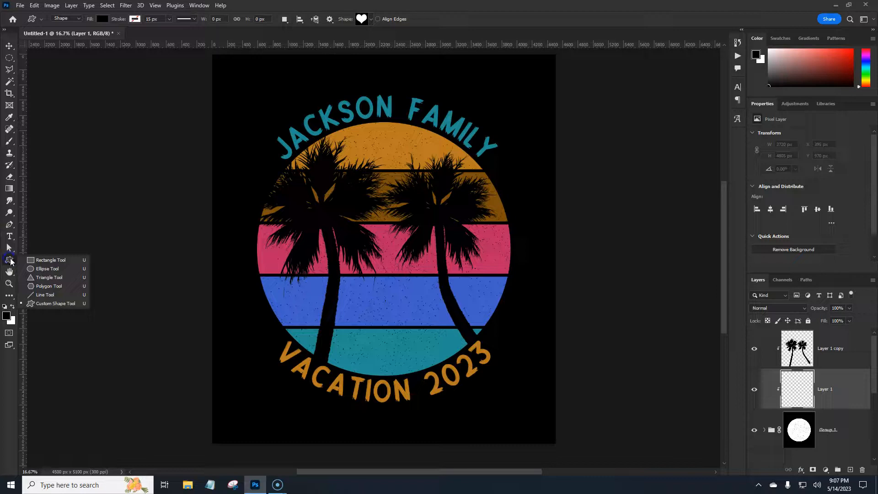
click(43, 269)
click(102, 19)
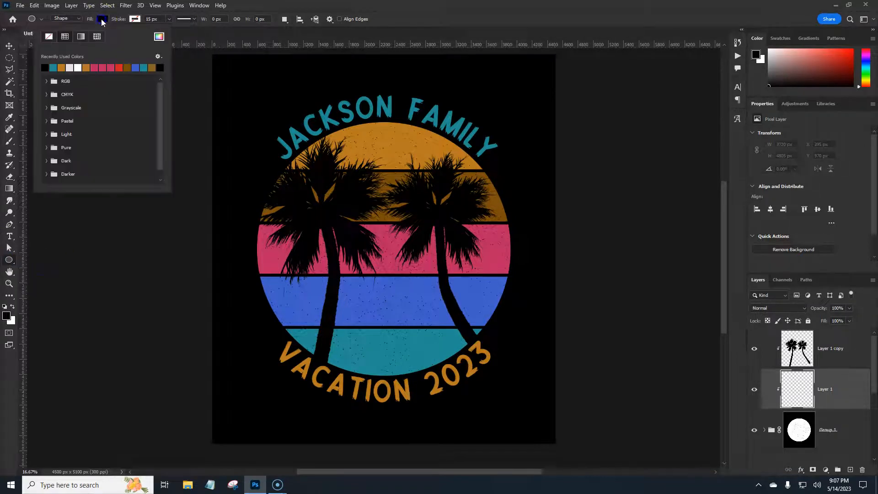
click(86, 67)
drag(357, 180, 437, 241)
click(399, 238)
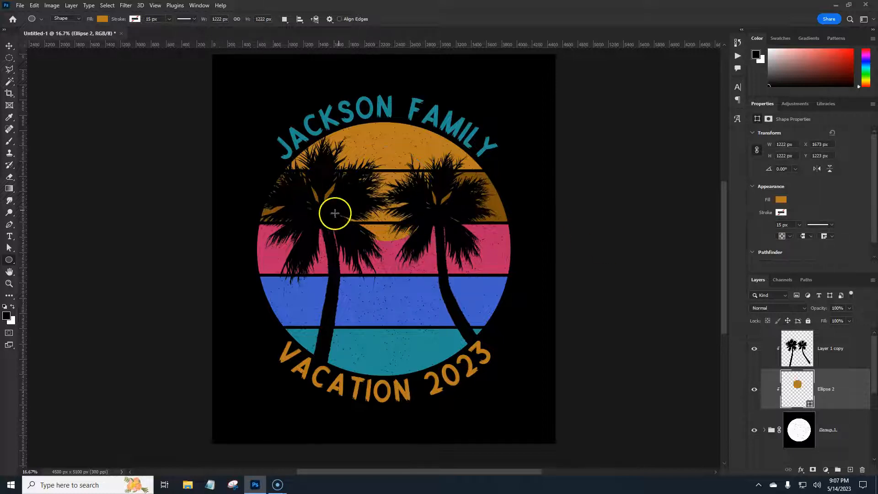
Change the sun circle's fill to the brighter orange #e76517
click(781, 200)
click(865, 218)
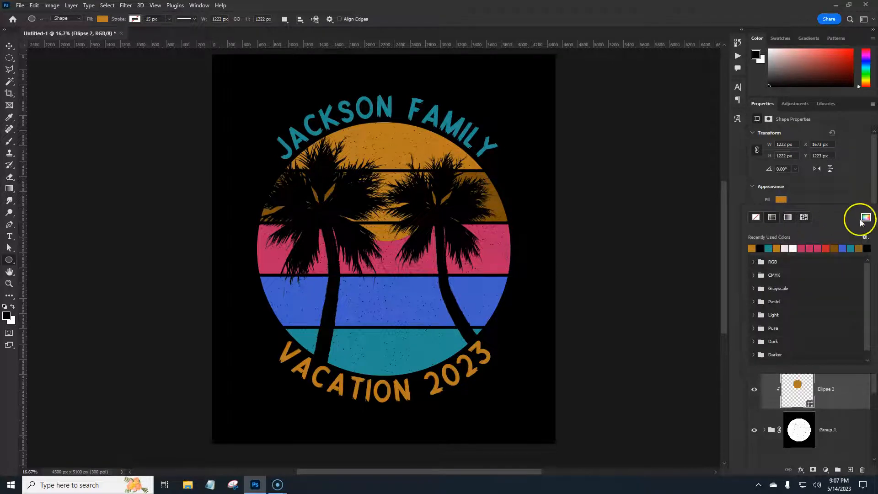
click(764, 219)
drag(763, 219, 763, 231)
drag(735, 157, 741, 136)
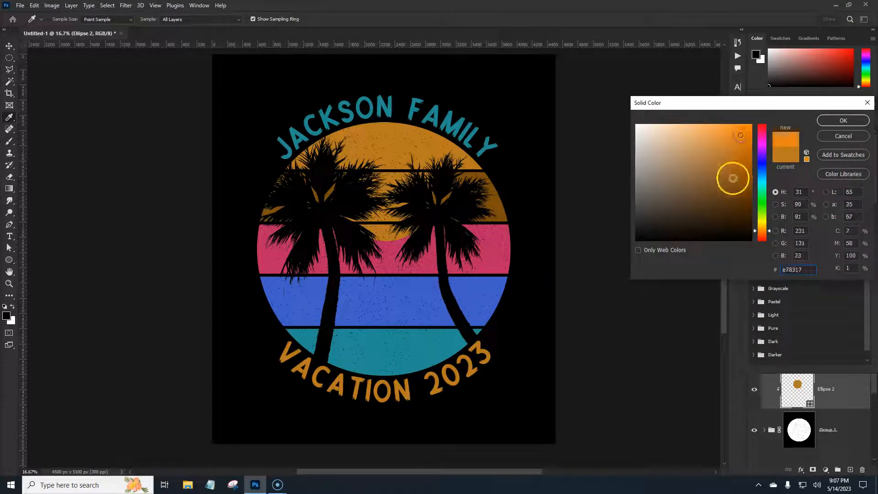
drag(763, 227, 763, 236)
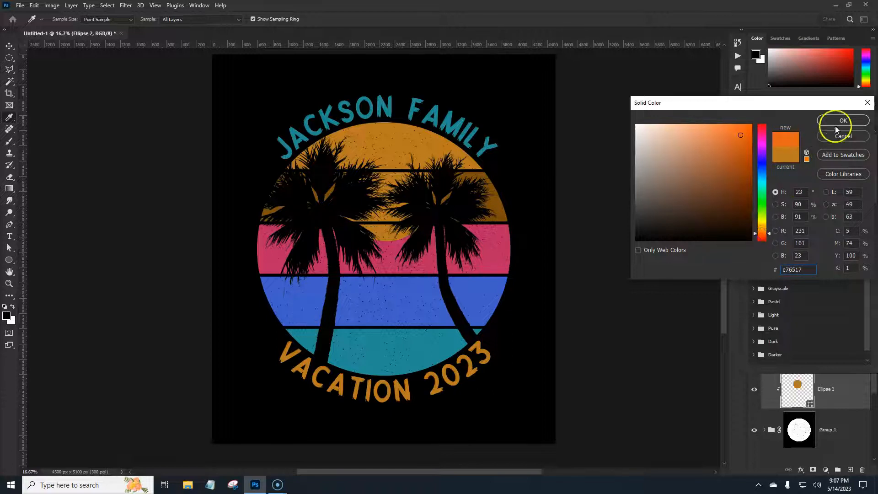
click(821, 121)
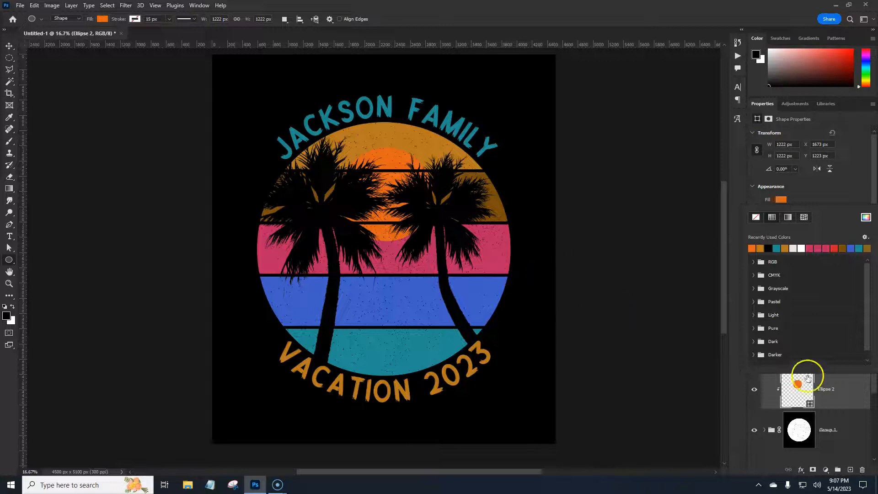
click(841, 194)
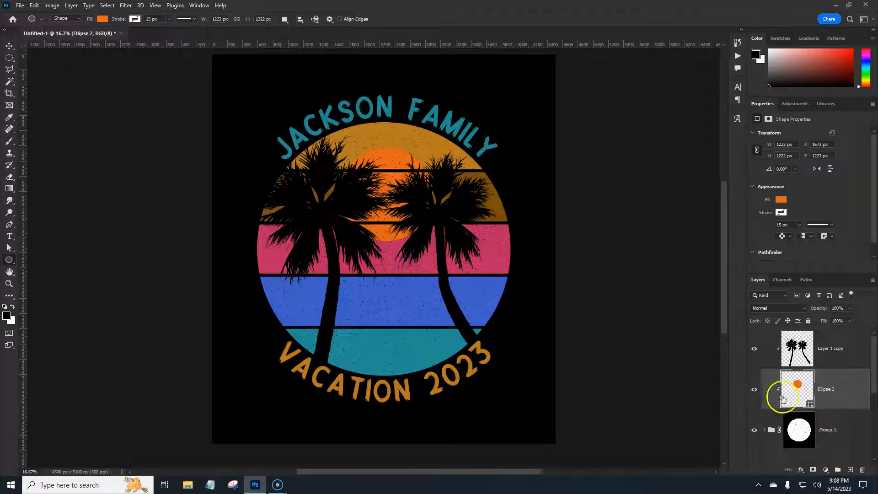
Release the clipping masks on the sun circle and the palm layer
right_click(828, 399)
click(780, 185)
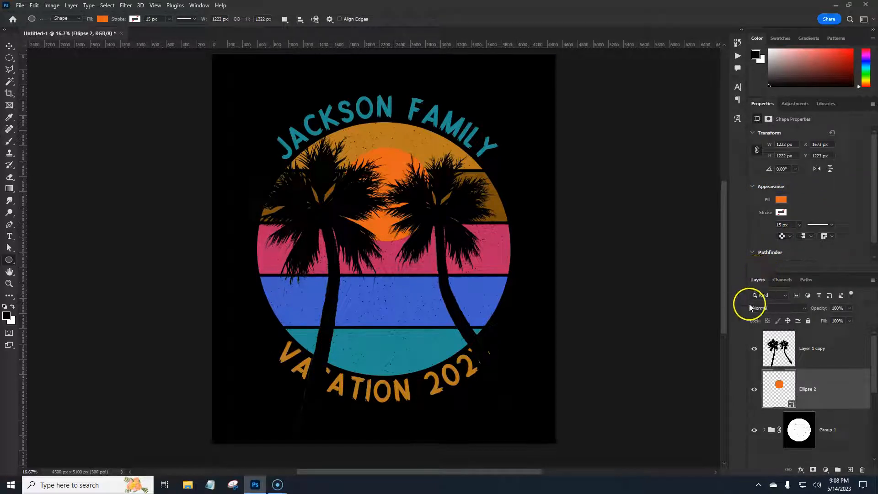
click(790, 392)
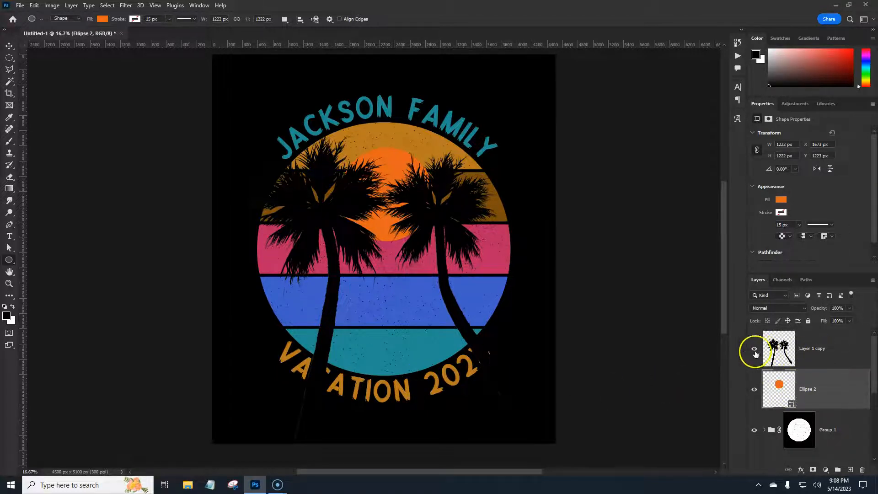
click(778, 353)
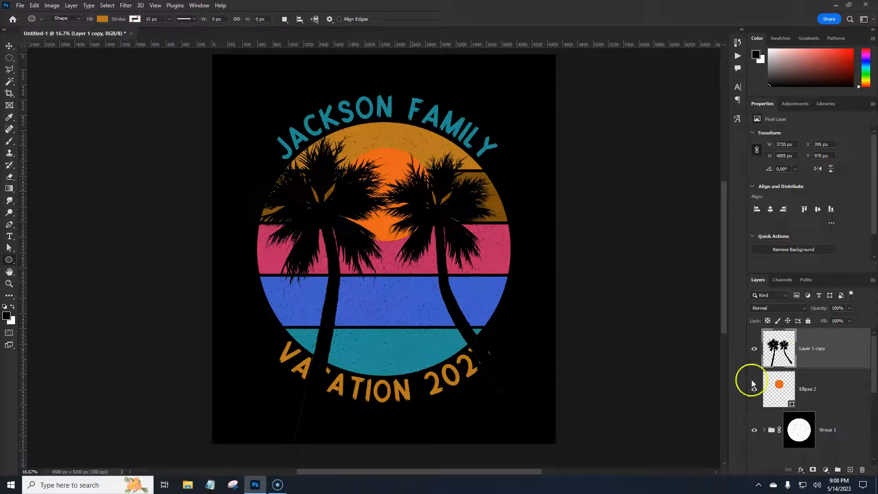
Clip the sun circle and then the palm layer to Group 1 again
click(835, 394)
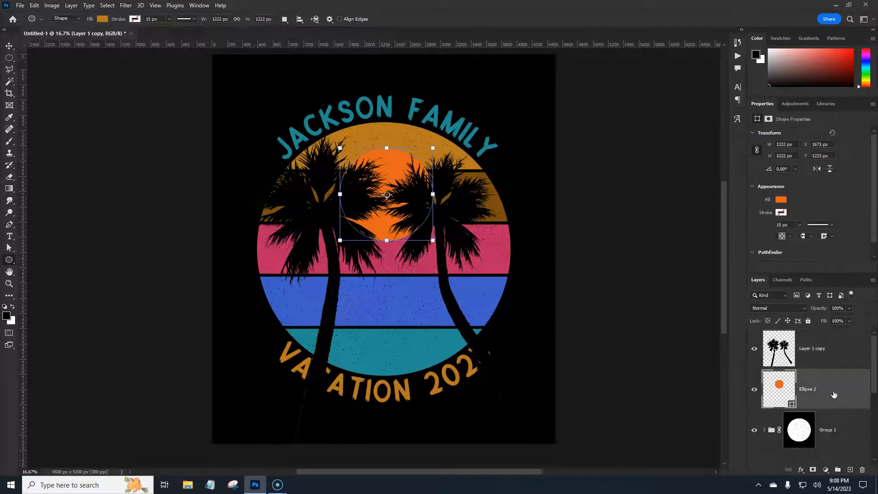
right_click(830, 392)
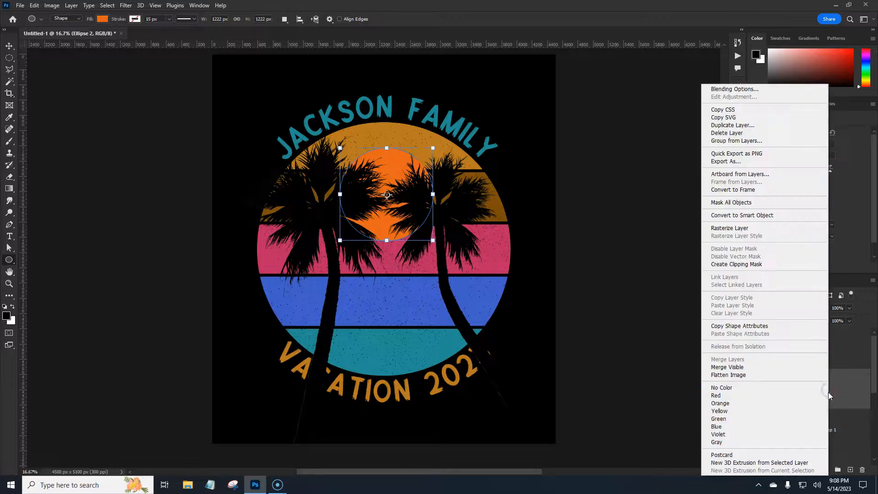
click(755, 264)
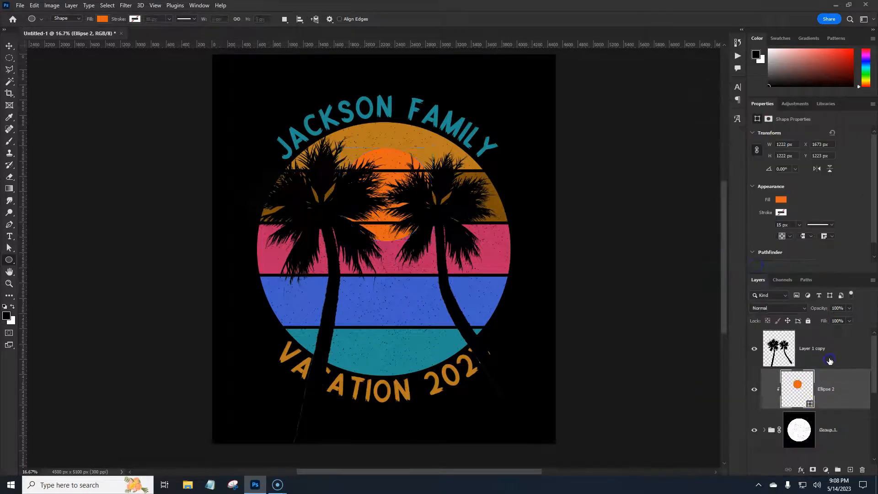
right_click(829, 361)
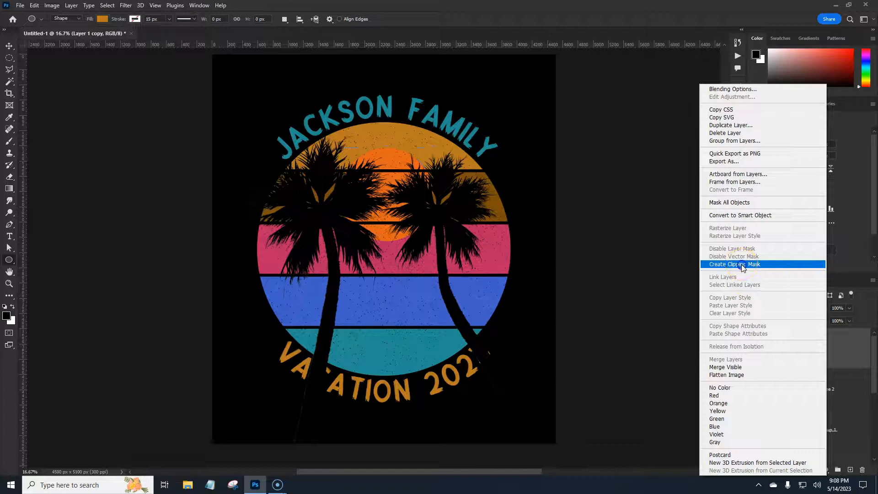
click(743, 265)
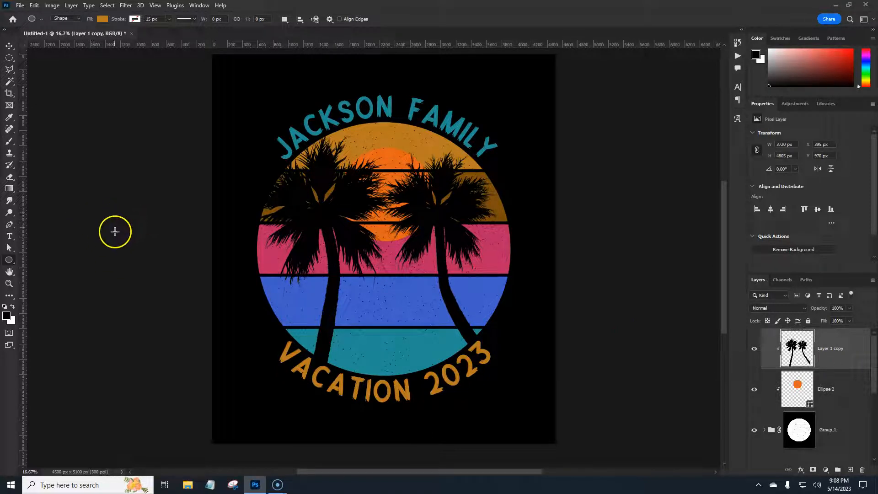
Set up the Horizontal Type tool with the Brittany Signature font and the near-white text colour #fffafa
click(9, 236)
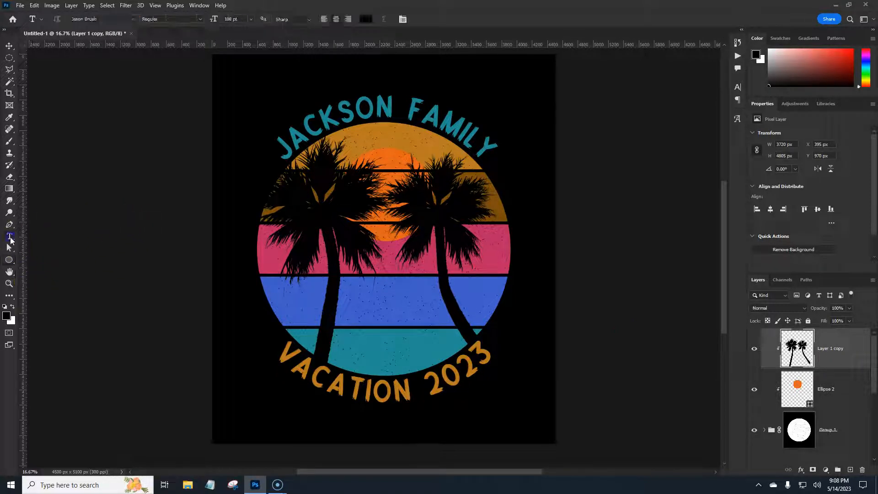
right_click(10, 240)
click(50, 238)
click(132, 19)
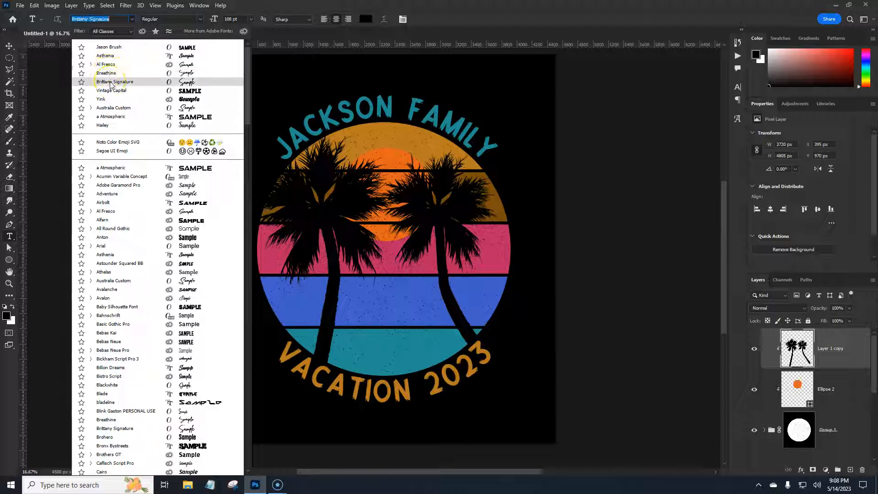
click(109, 82)
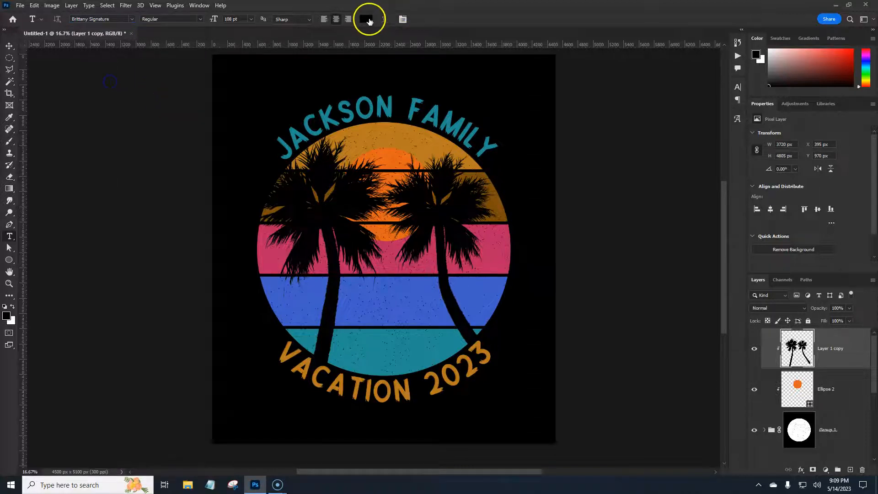
click(369, 20)
click(653, 137)
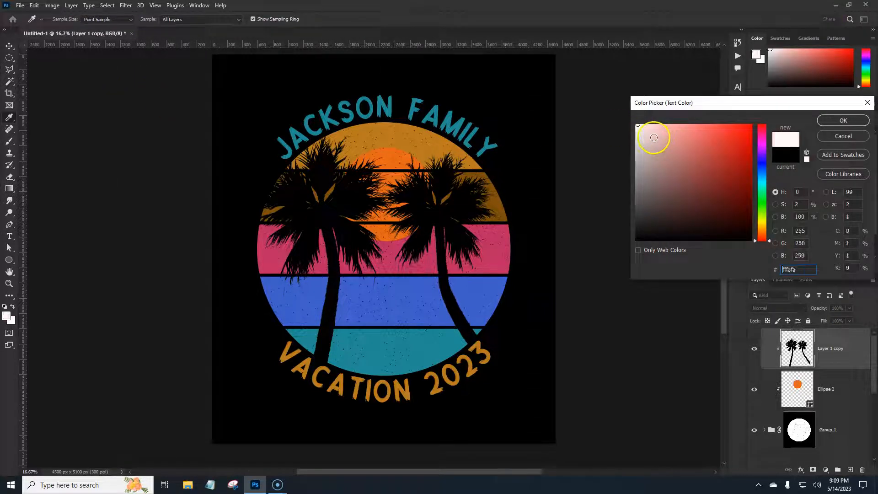
click(840, 124)
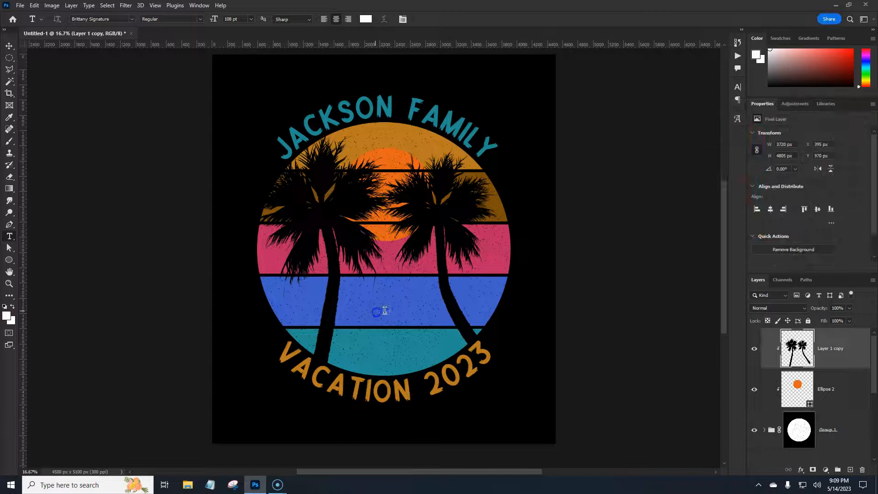
Add the text "Daytona" on the blue stripe between the palm trunks
click(380, 311)
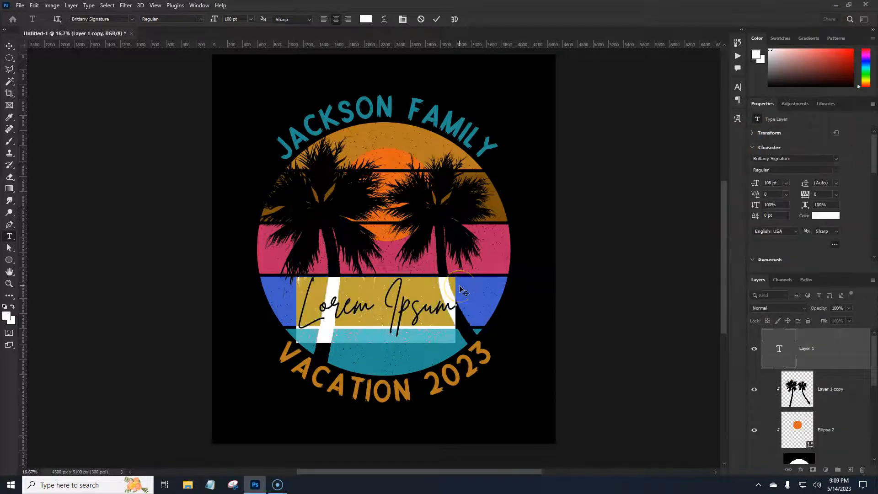
text(Day)
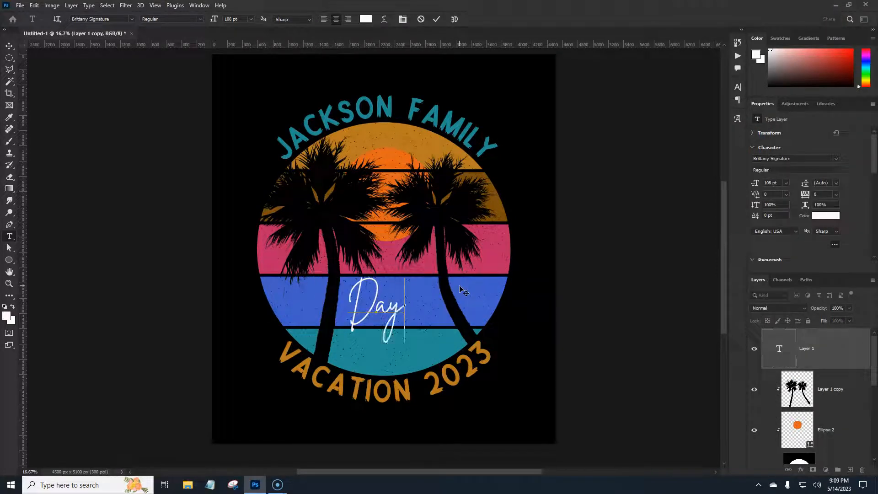
text(tona)
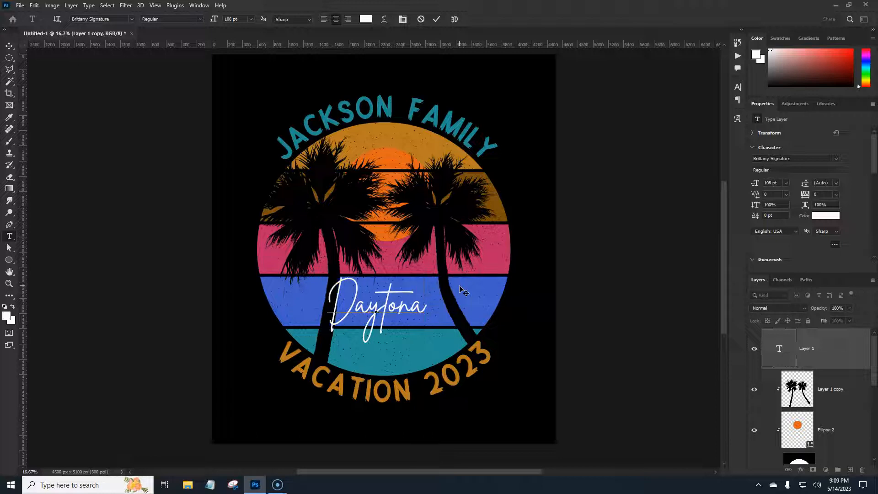
key(ctrl+Return)
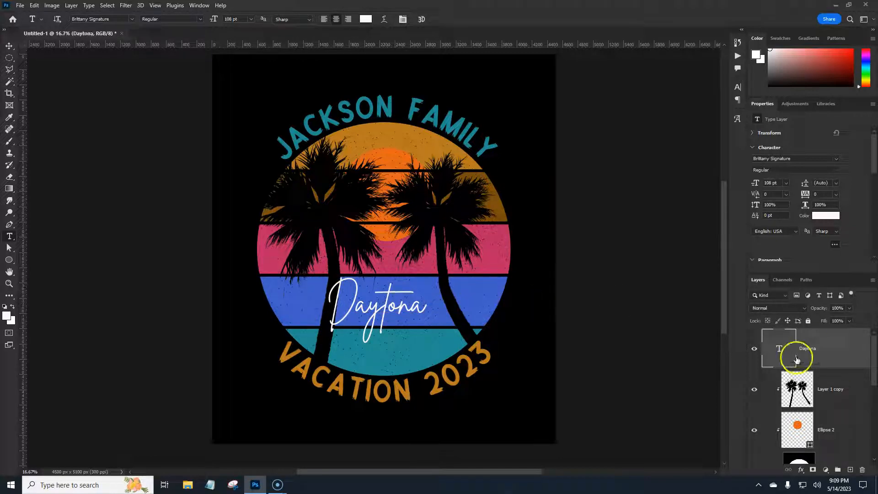
Scale the Daytona text to about 116.5% and move it down over the teal stripe, just above VACATION 2023
key(ctrl+t)
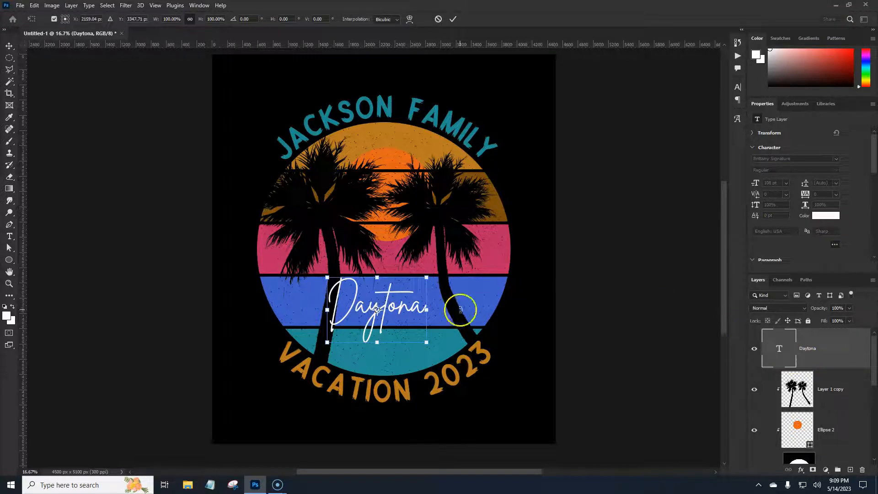
drag(442, 310, 391, 347)
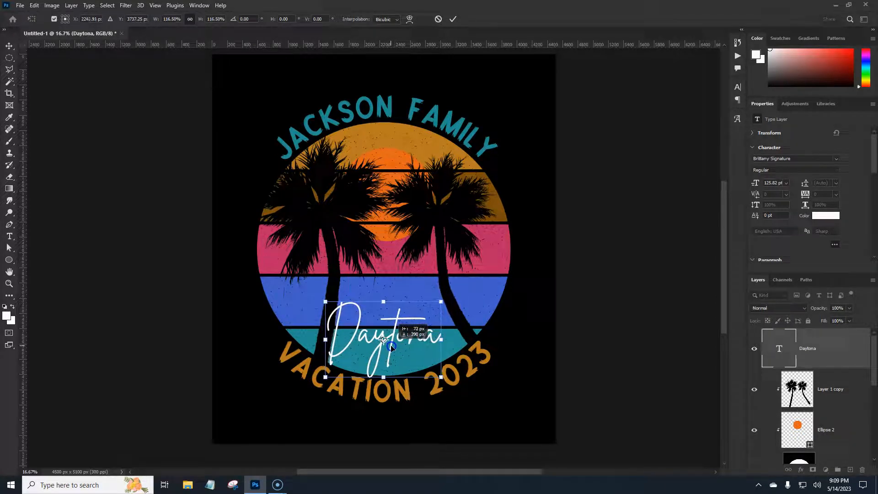
key(Return)
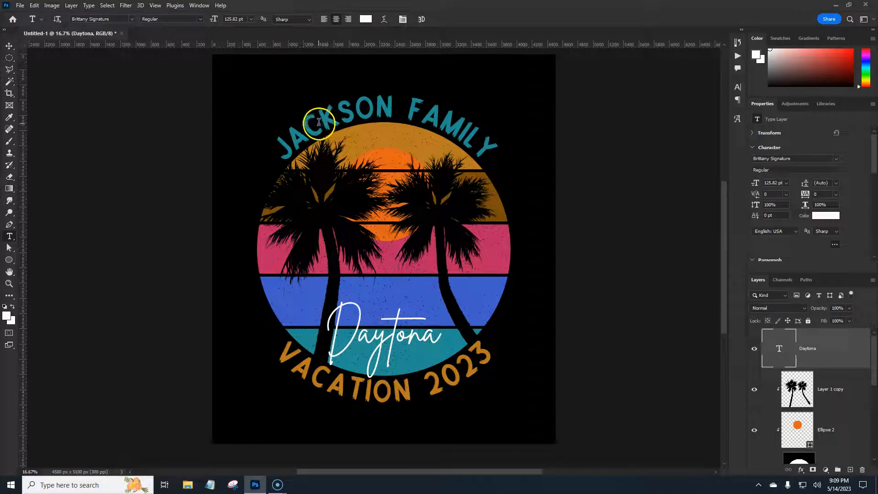
Add a layer mask to the VACATION 2023 text layer and distress the lettering with the 500 px texture brush in black
double_click(838, 355)
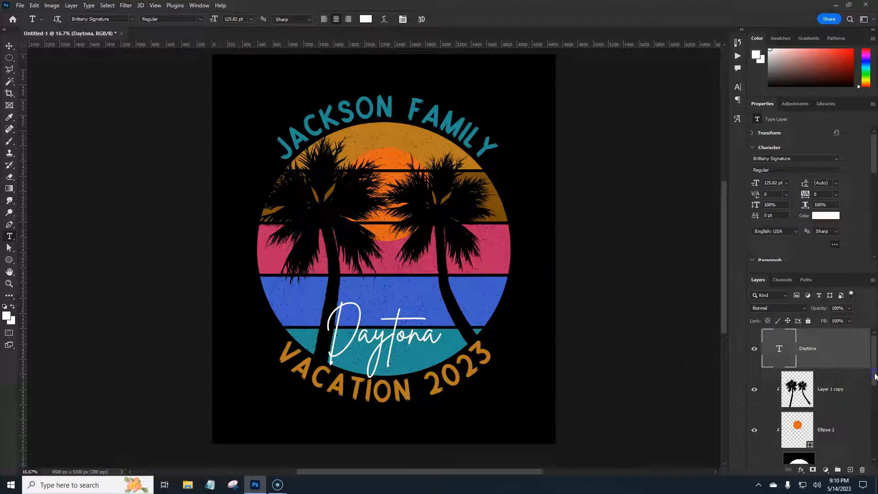
scroll(874, 376, down, 3)
click(850, 400)
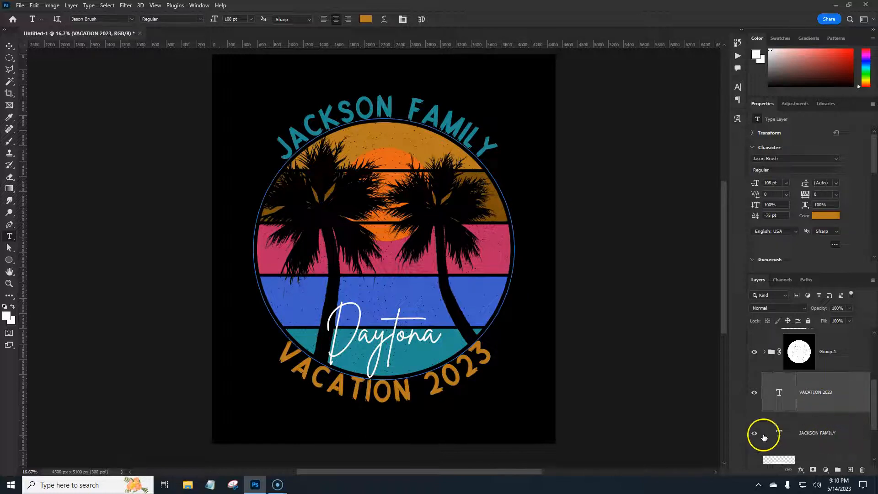
click(813, 470)
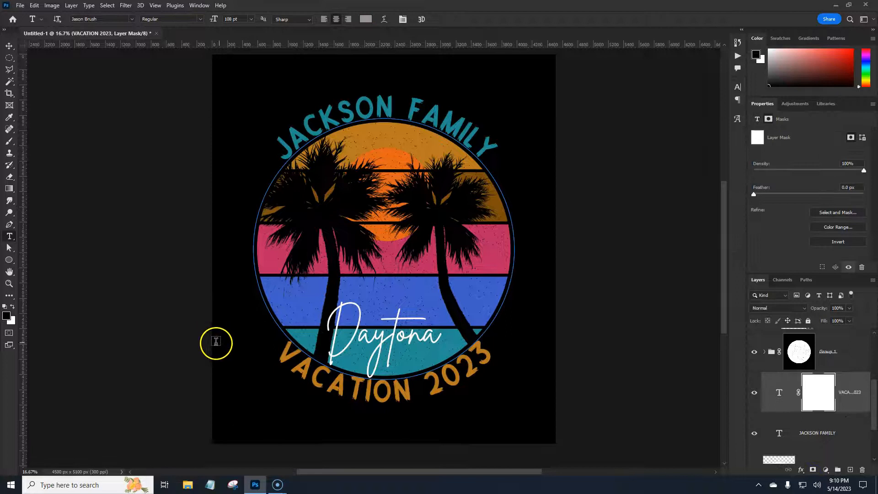
key(b)
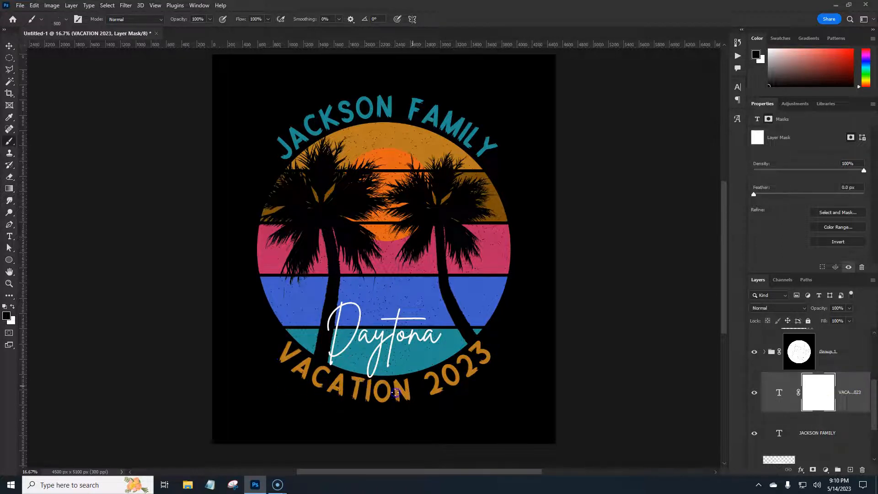
click(454, 372)
Add a layer mask to the JACKSON FAMILY text layer and stamp the black distress brush across the curved lettering
click(837, 433)
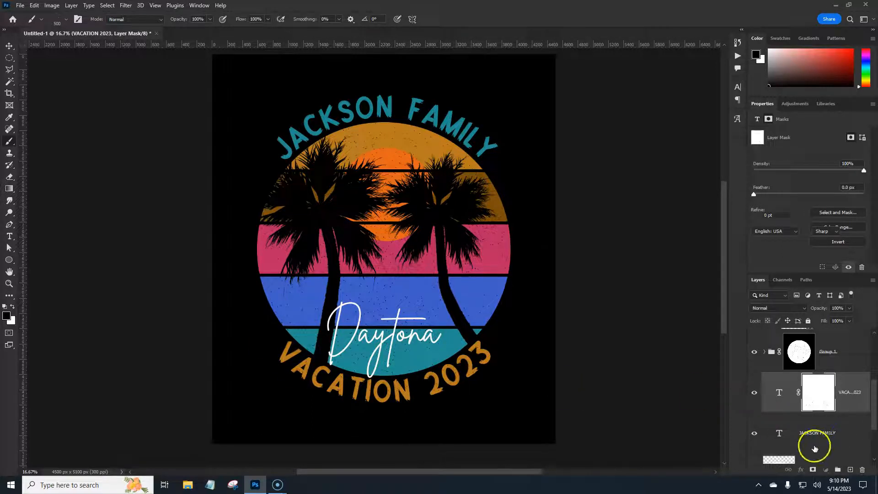
click(812, 469)
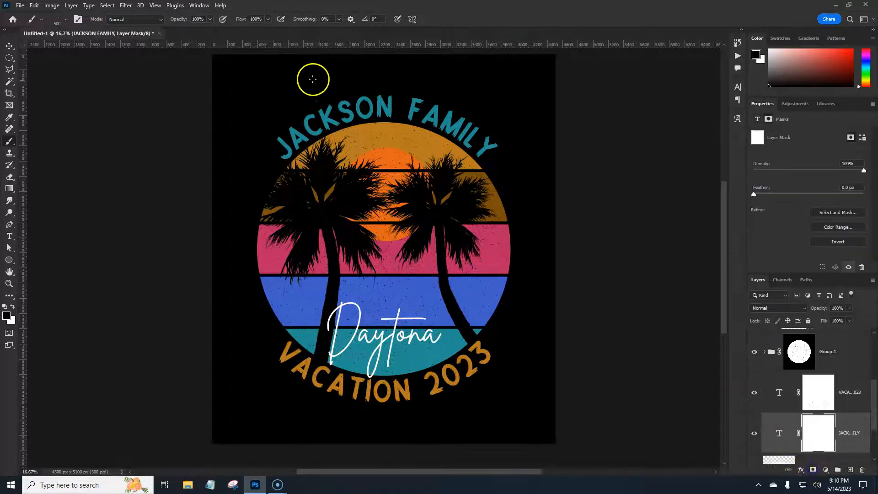
click(321, 127)
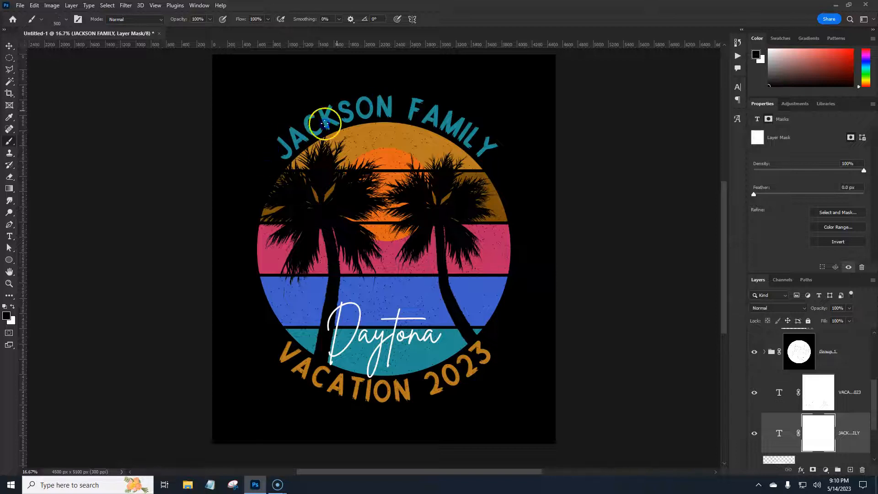
click(434, 114)
click(390, 105)
click(408, 106)
click(457, 134)
click(441, 109)
click(442, 124)
click(235, 144)
click(304, 134)
click(288, 134)
click(391, 108)
click(345, 116)
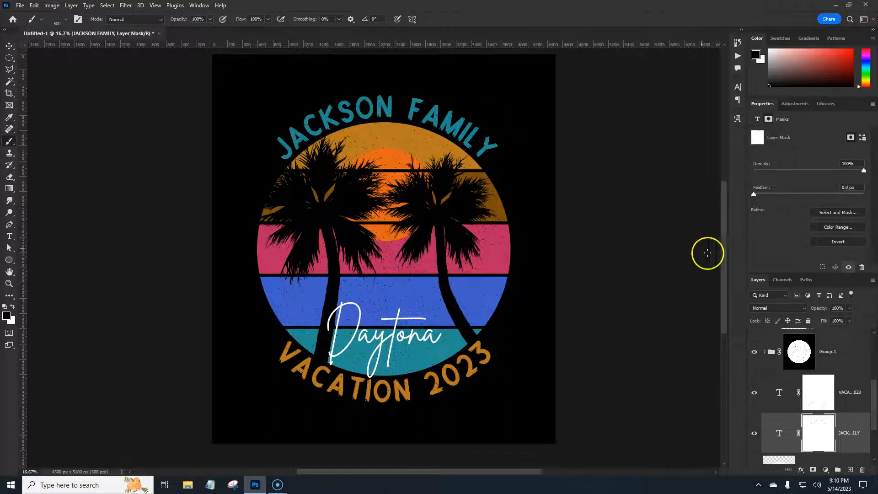
Hide the black background layer, Layer 0, to leave the design on transparency
drag(874, 398, 873, 439)
click(754, 447)
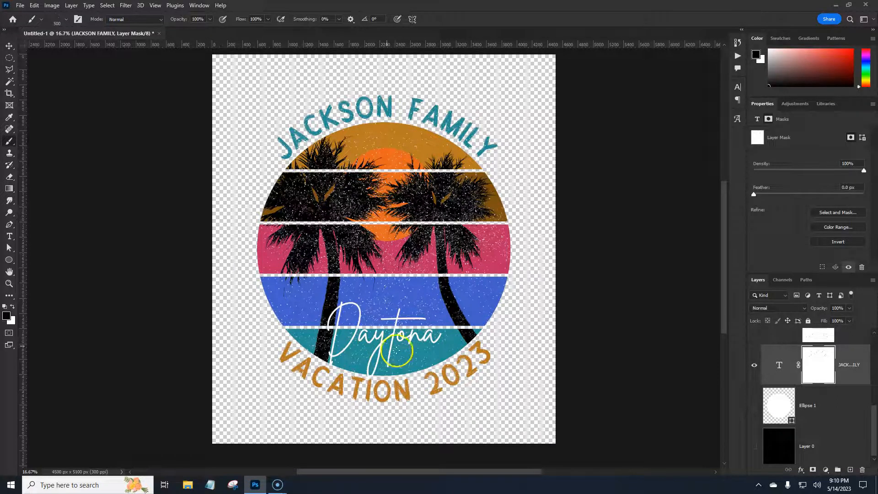
Try saving a copy of the design in PNG format
click(20, 5)
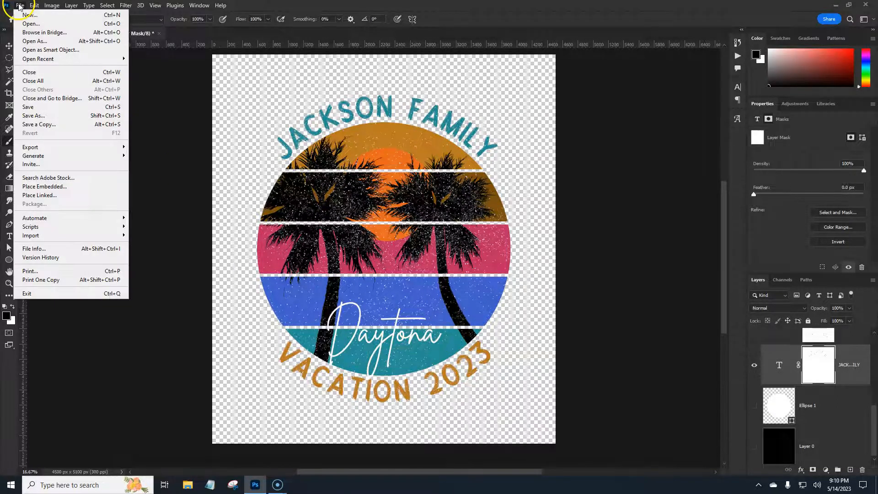
click(46, 126)
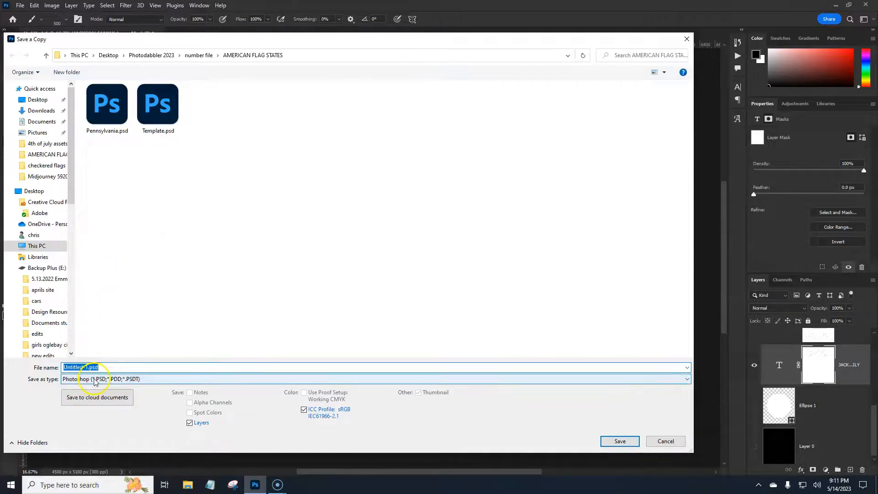
click(95, 379)
click(179, 335)
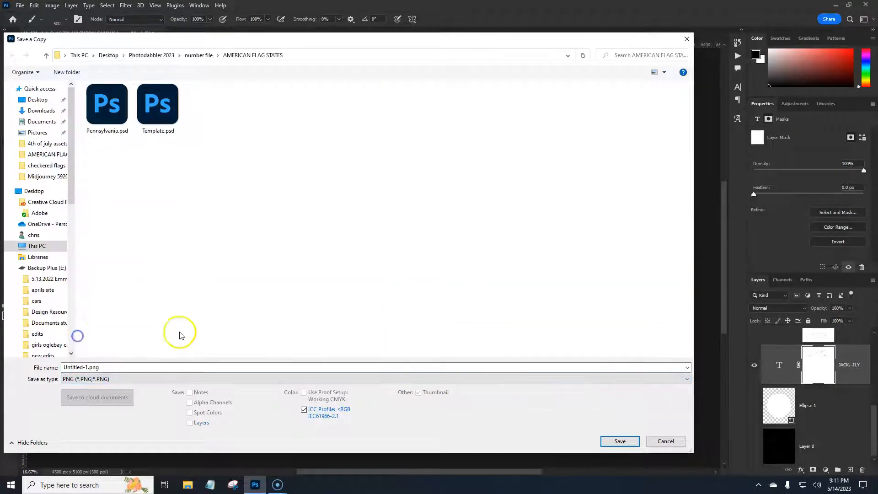
click(665, 441)
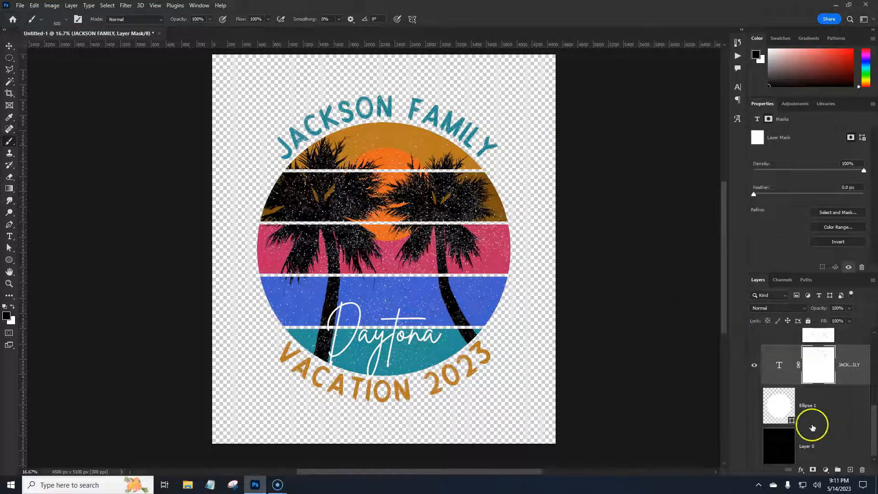
Try a Solid Color fill layer above Layer 0, testing blue, magenta, olive green and lavender backgrounds behind the design
click(837, 448)
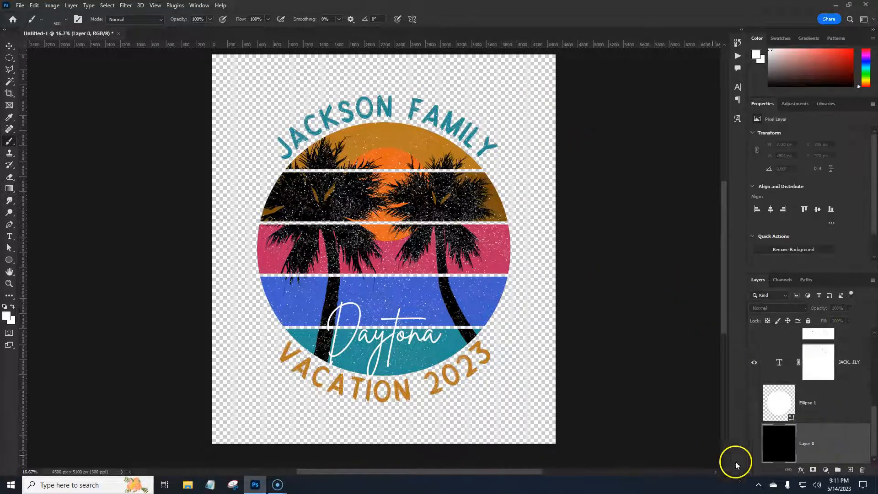
click(825, 469)
click(815, 309)
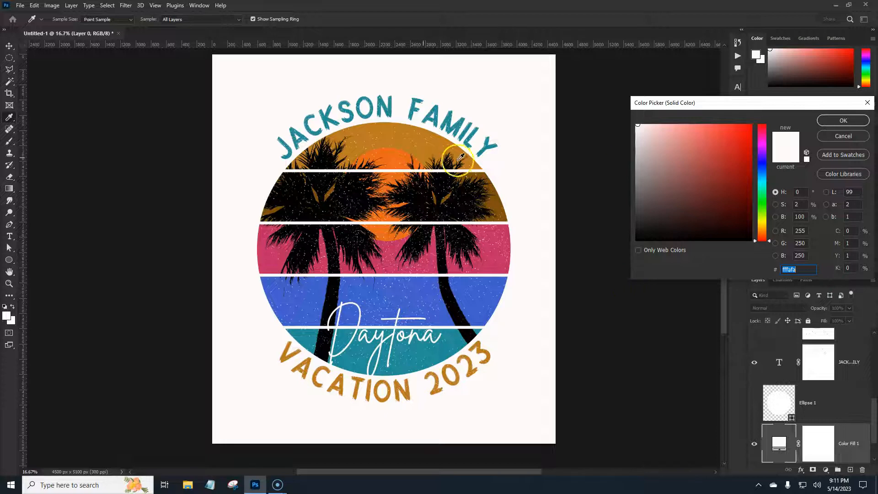
click(761, 167)
click(729, 144)
drag(730, 144, 748, 151)
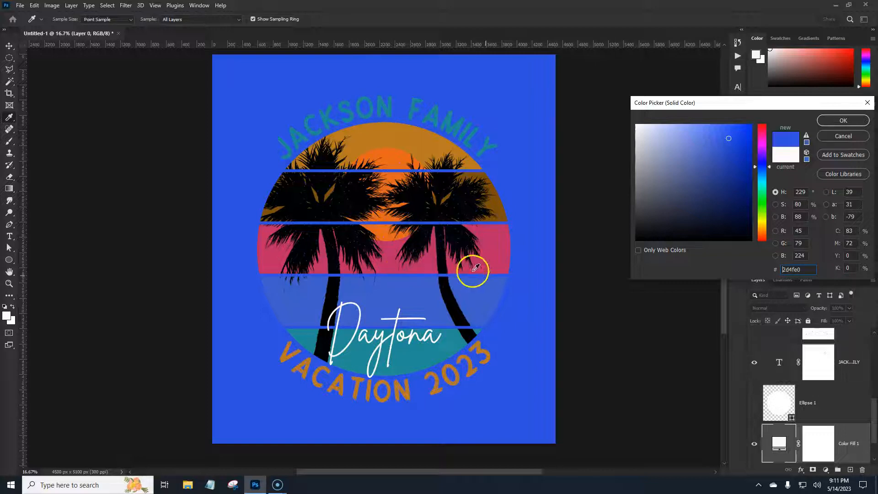
drag(760, 166, 757, 149)
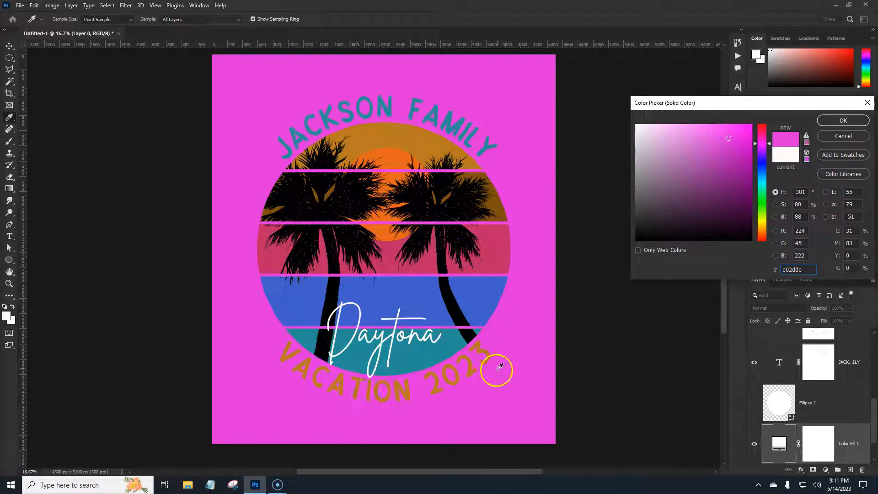
mouse_move(762, 192)
mouse_down()
mouse_move(764, 217)
mouse_move(740, 186)
mouse_move(734, 191)
mouse_up()
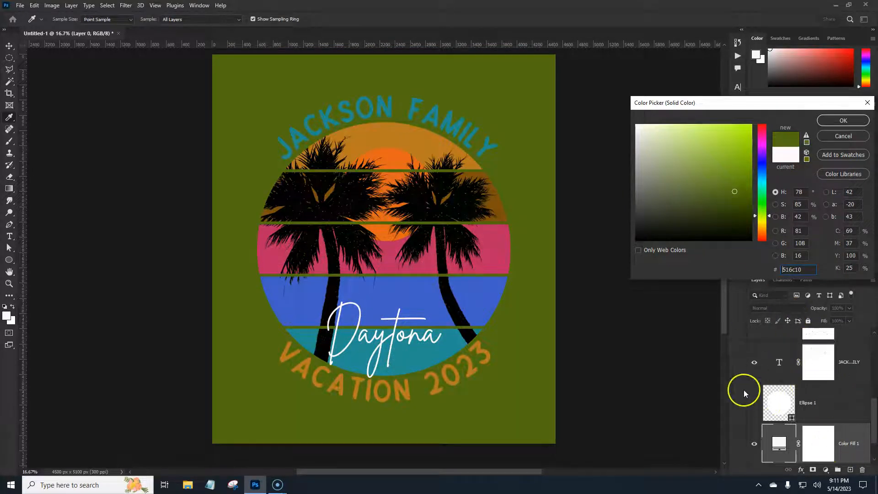
click(671, 147)
mouse_move(764, 204)
mouse_down()
mouse_move(762, 183)
mouse_move(761, 235)
mouse_move(761, 201)
mouse_up()
drag(758, 170, 759, 145)
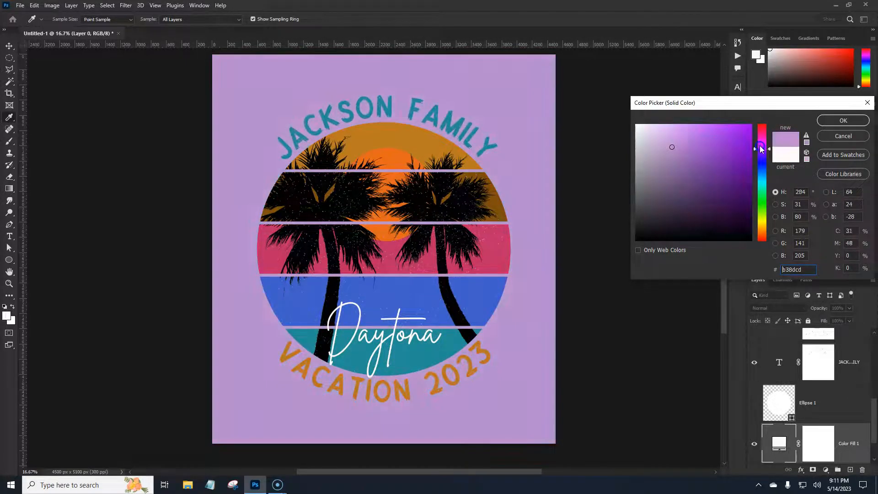
drag(683, 145, 768, 145)
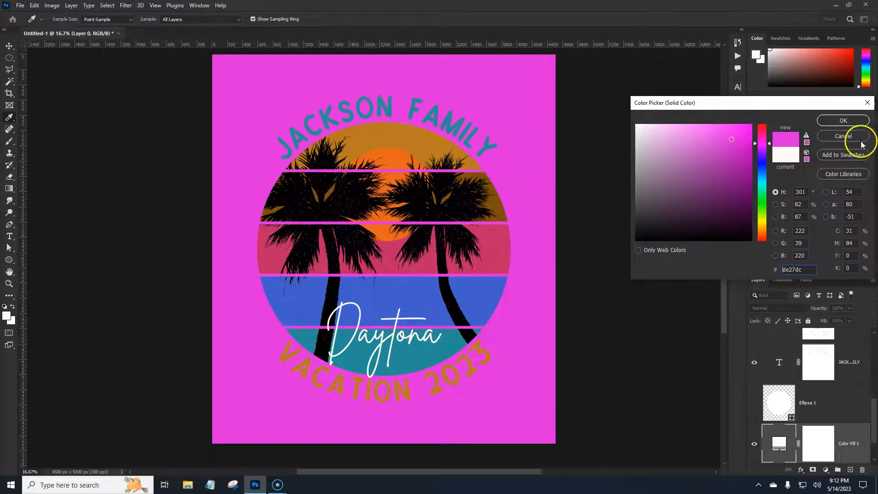
click(841, 137)
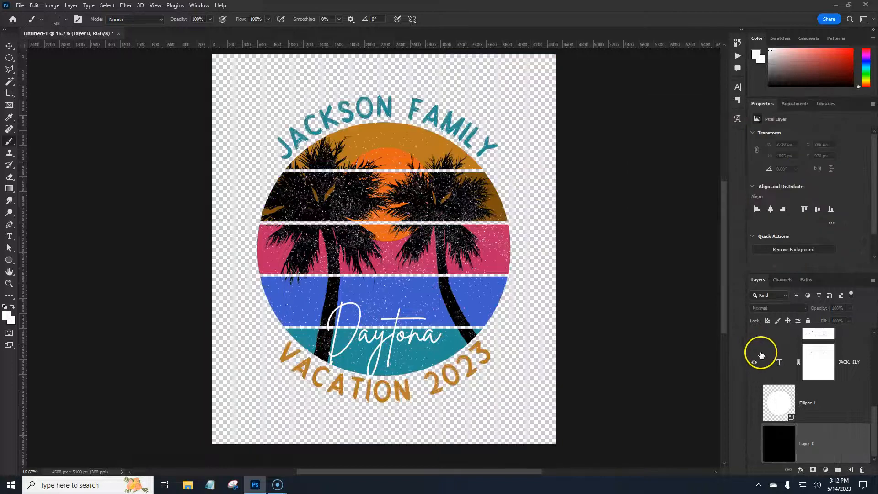
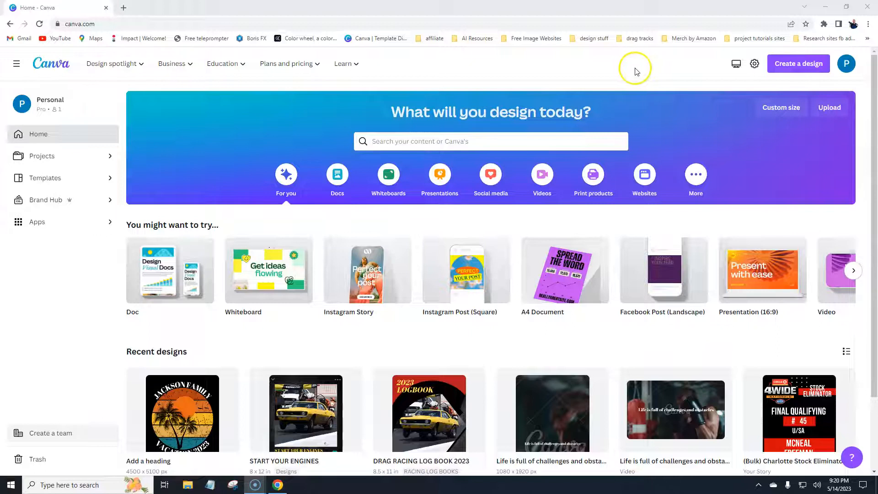
Switch to Canva and create a blank custom-size design of 4500 × 5100 px
click(782, 68)
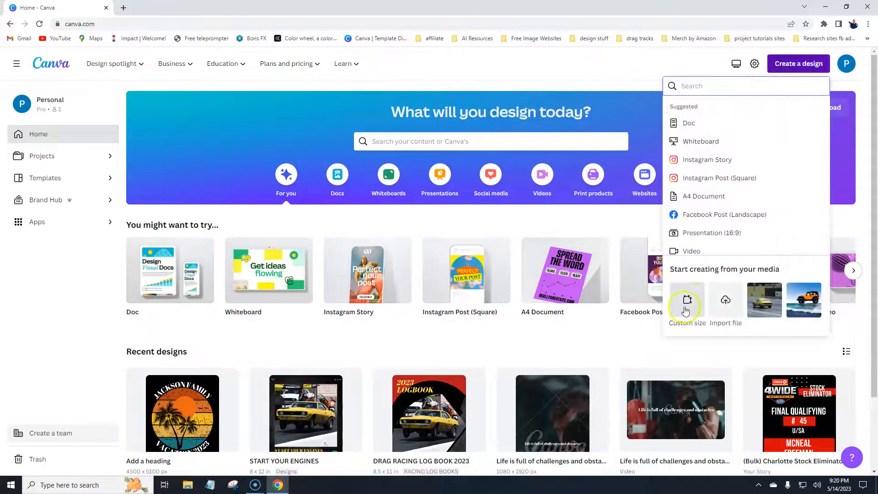
click(685, 311)
click(677, 190)
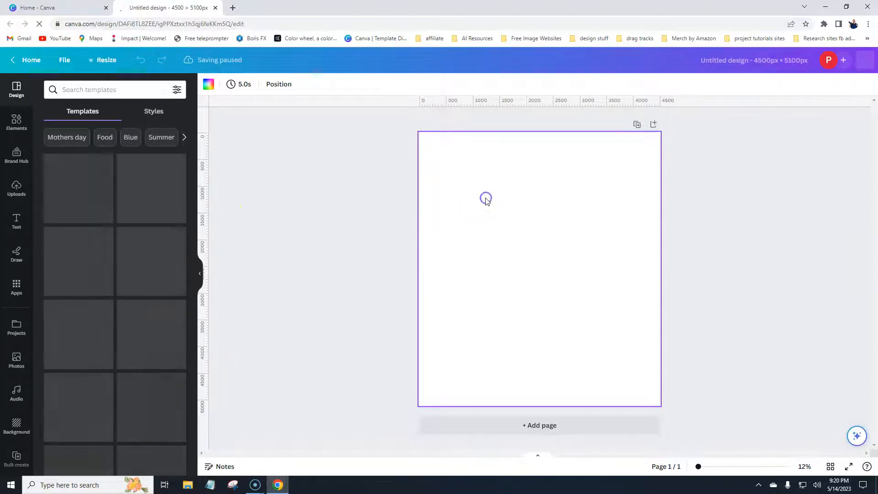
Set the page background to the black colour from the PhotoDabbler brand palette
click(208, 85)
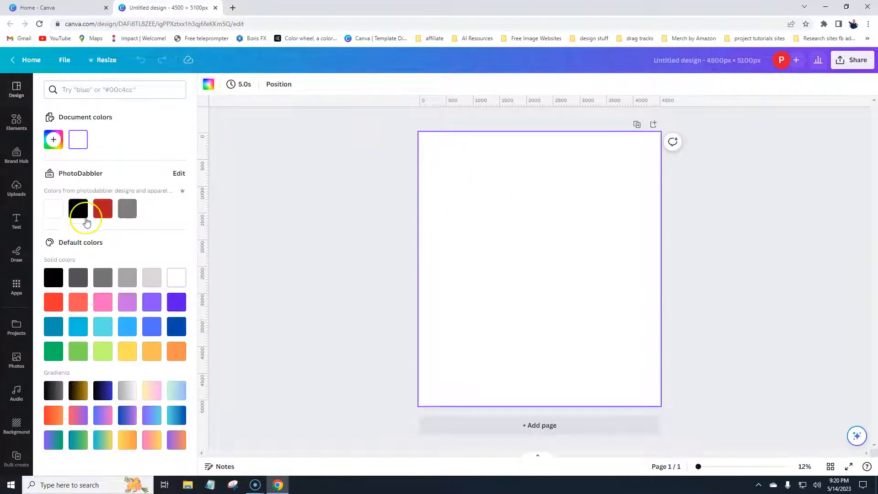
click(78, 208)
click(269, 186)
click(272, 174)
click(258, 177)
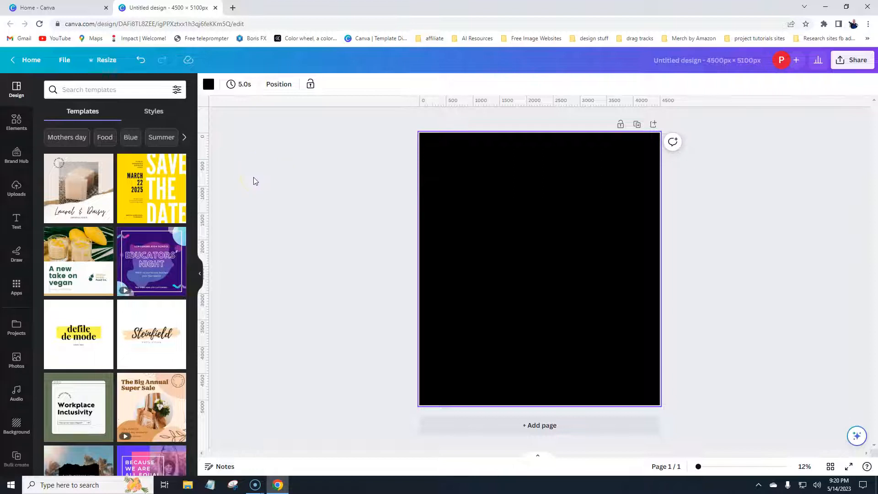
Search the elements for "retro sunset" graphics and add the distressed orange, yellow and teal striped circle to the page
click(17, 121)
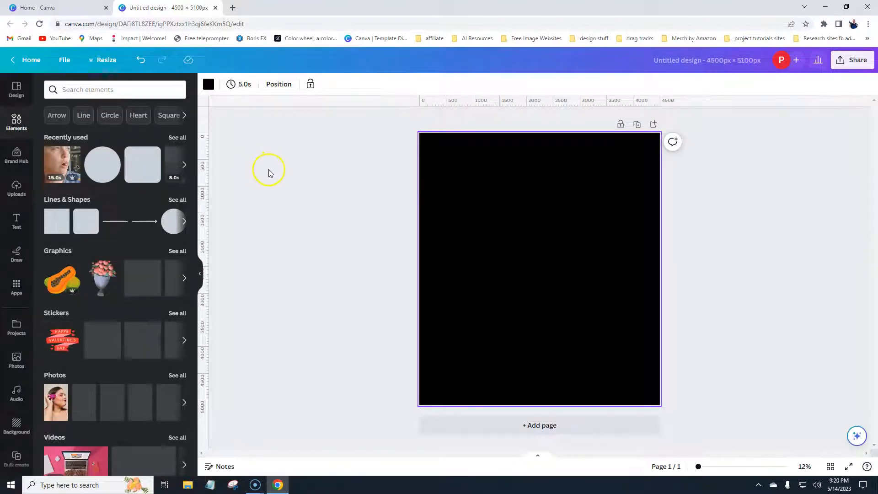
click(92, 92)
text(retro sun)
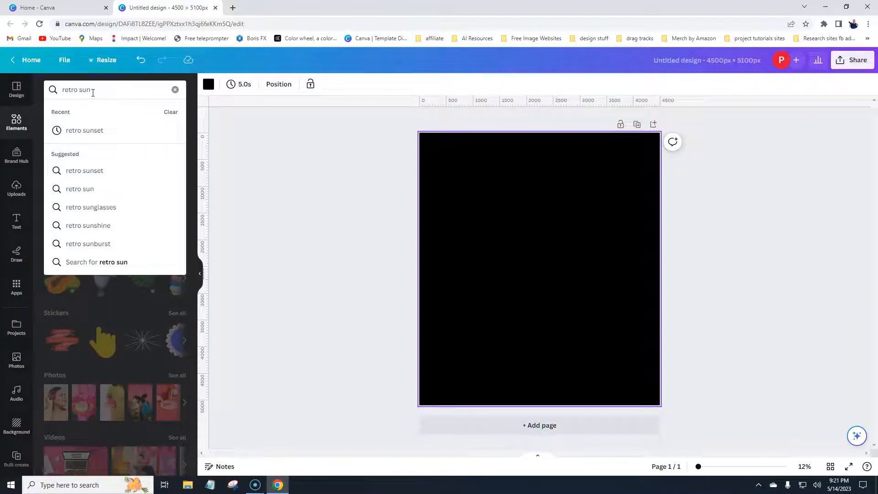
key(Down)
click(88, 131)
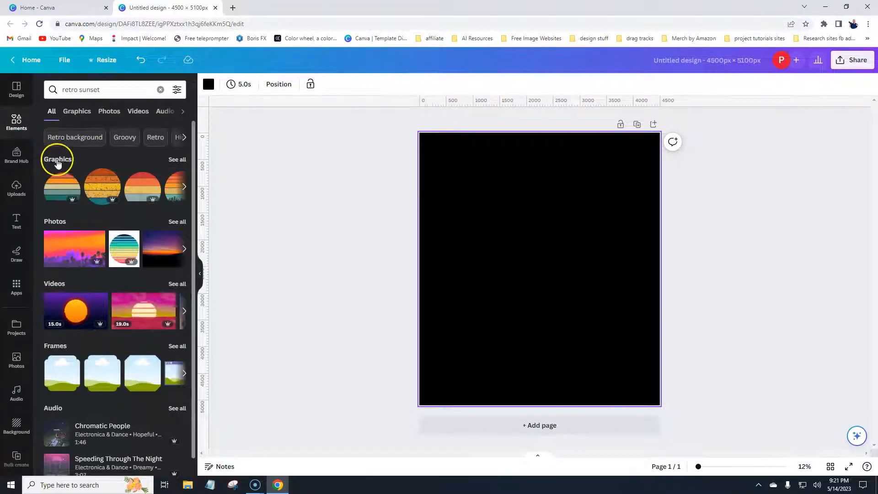
click(177, 161)
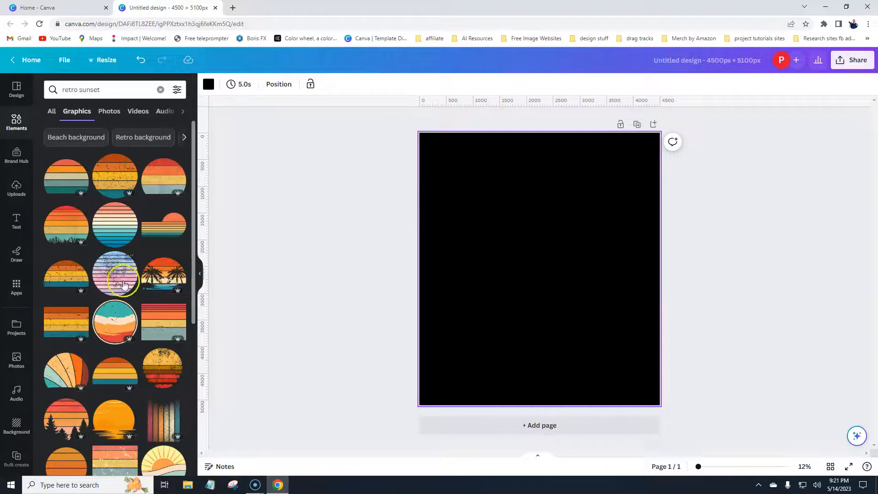
click(126, 189)
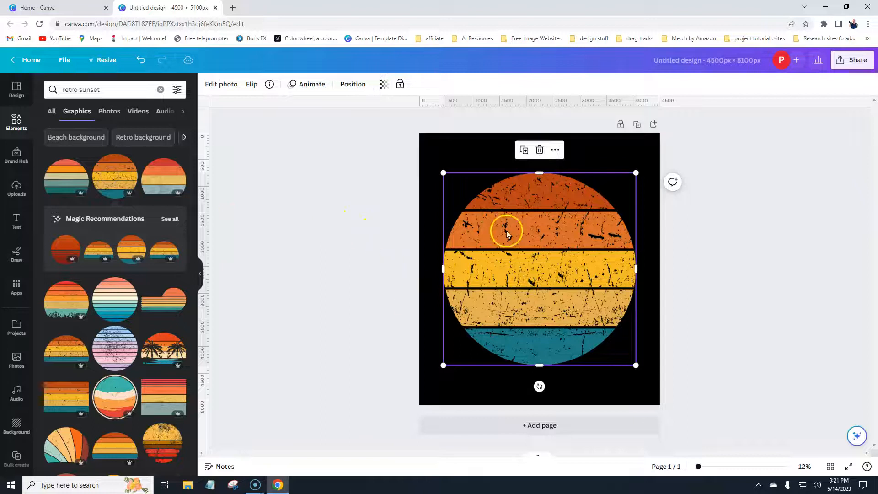
click(368, 273)
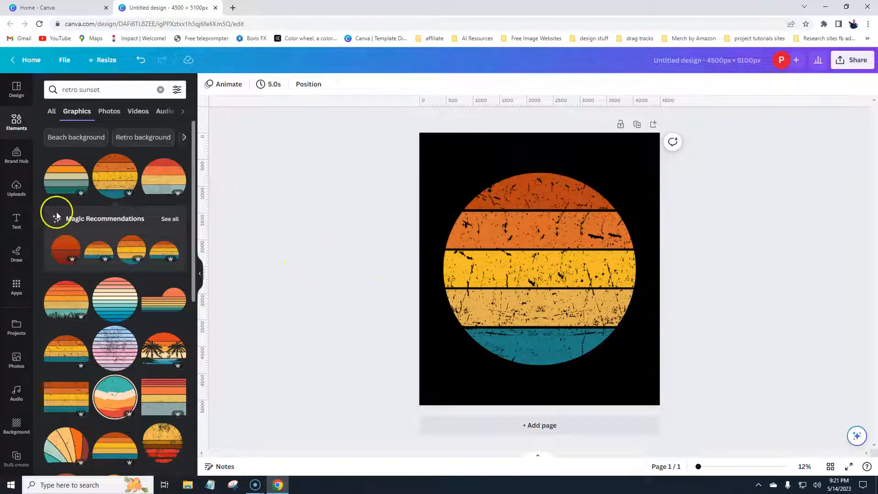
Add a heading text box over the striped circle and enlarge it to about font size 427, spanning the circle's width
click(15, 222)
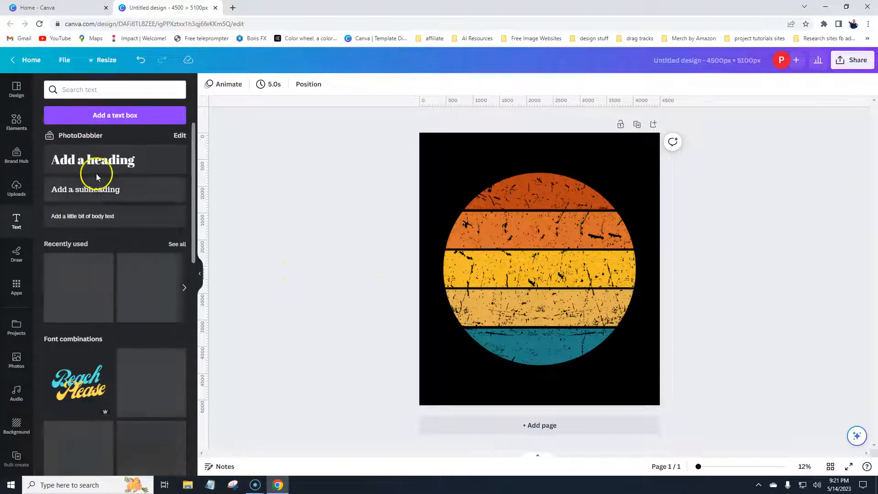
click(98, 160)
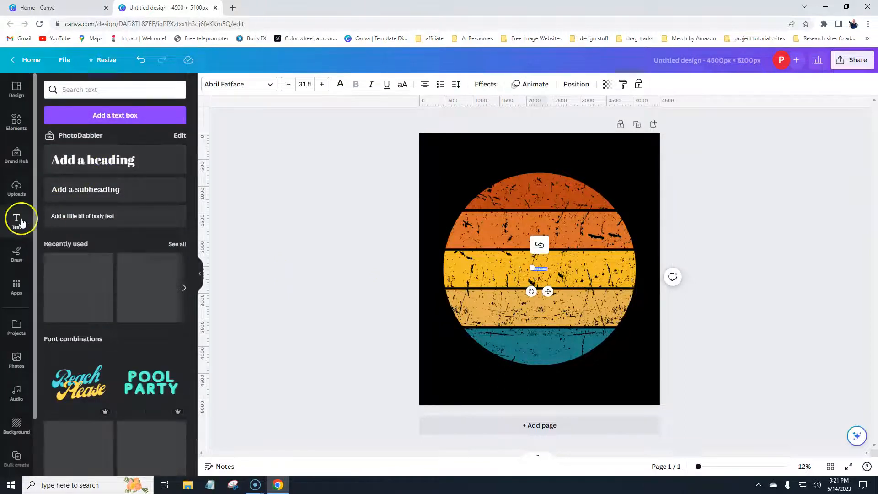
drag(529, 266, 437, 250)
drag(589, 277, 640, 290)
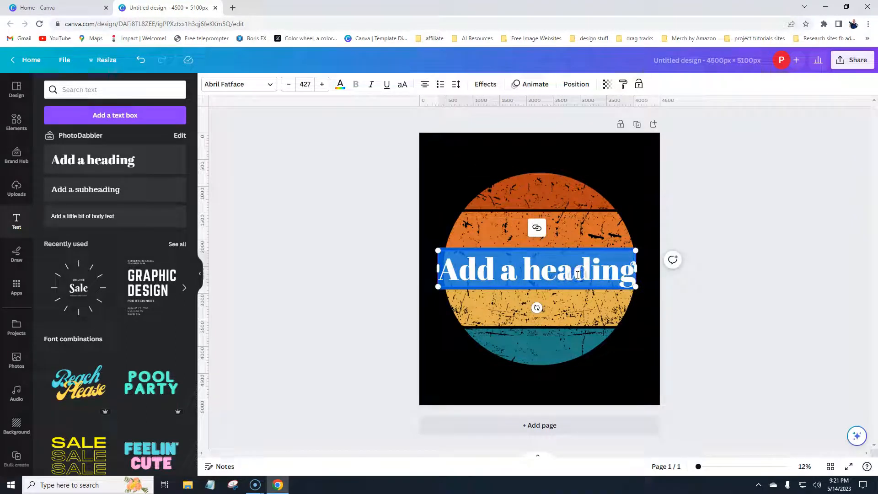
Replace the heading text with JACKSON FAMILY and colour it with the teal from the striped circle's photo colours
text(JA)
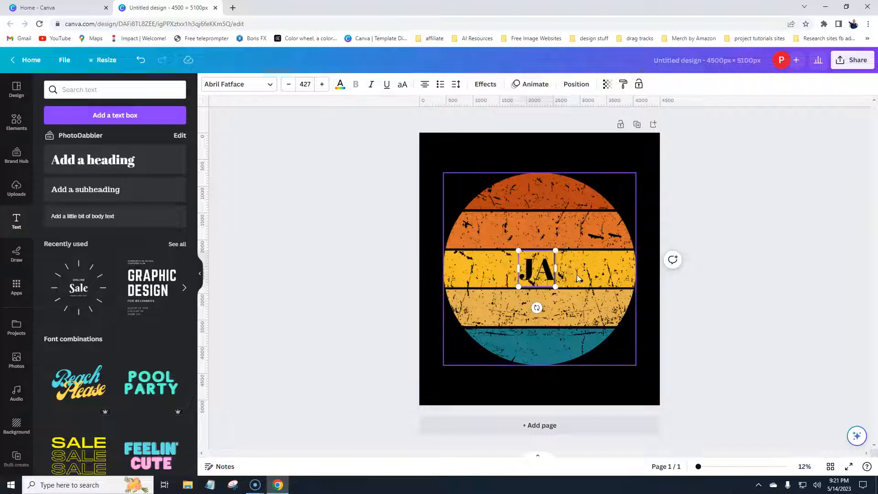
text(CKSON FAMILY)
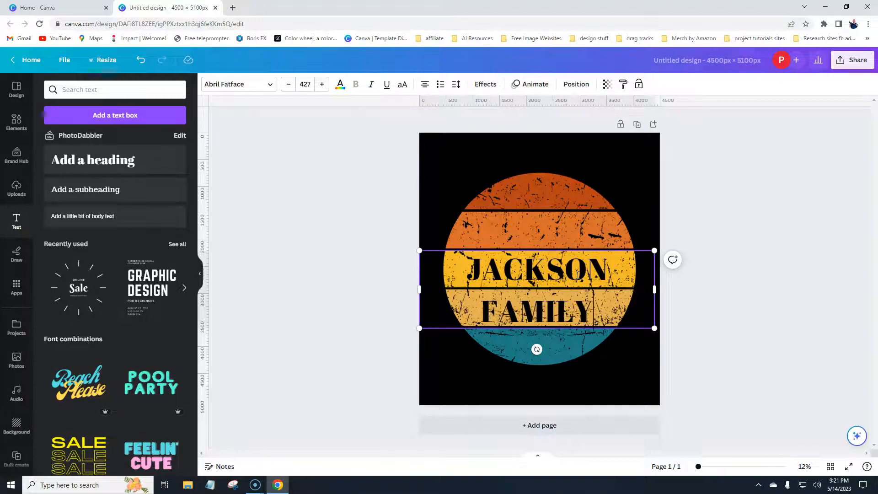
click(340, 84)
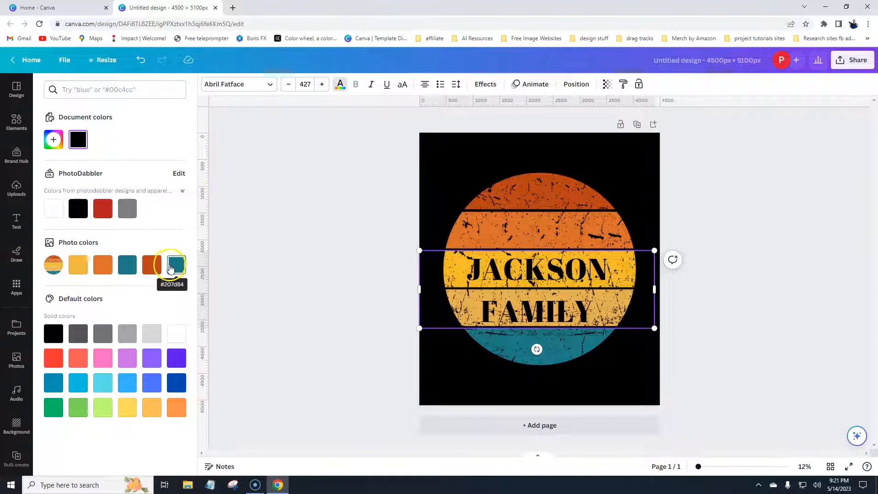
click(126, 263)
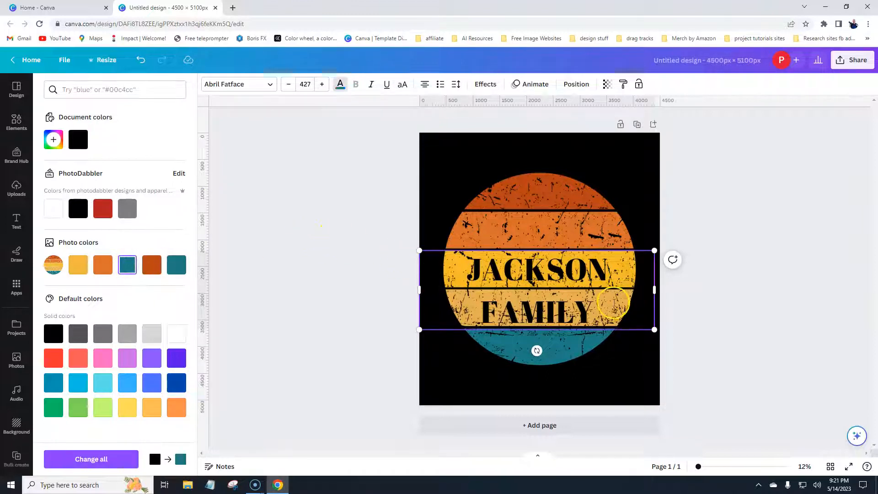
double_click(613, 304)
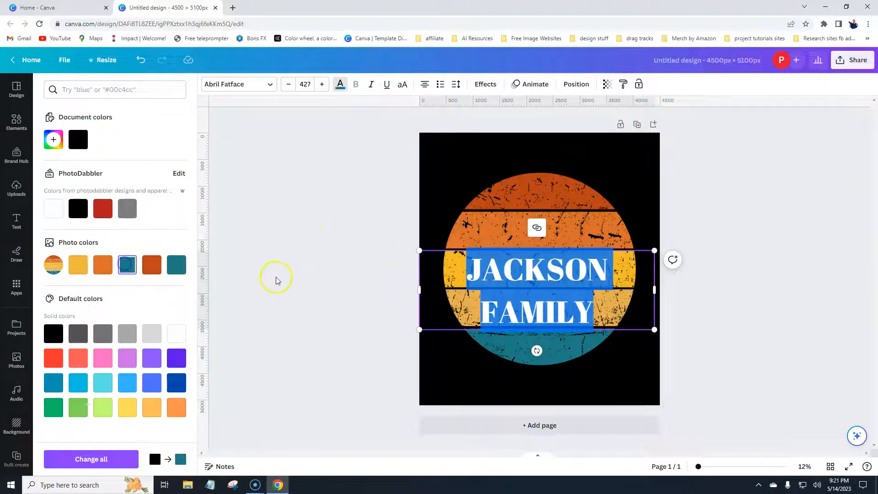
click(277, 279)
Move the JACKSON FAMILY text to the upper edge of the striped circle and widen its box to fit one line
click(571, 305)
drag(573, 306, 556, 214)
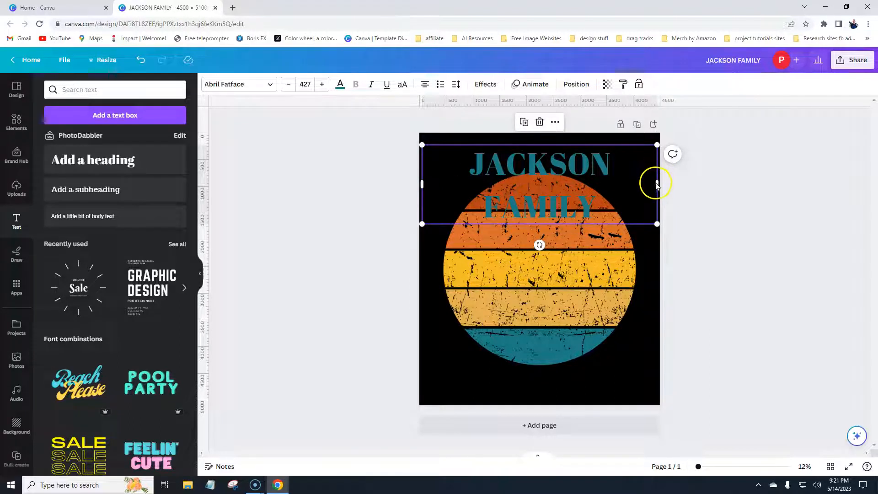
drag(657, 183, 683, 173)
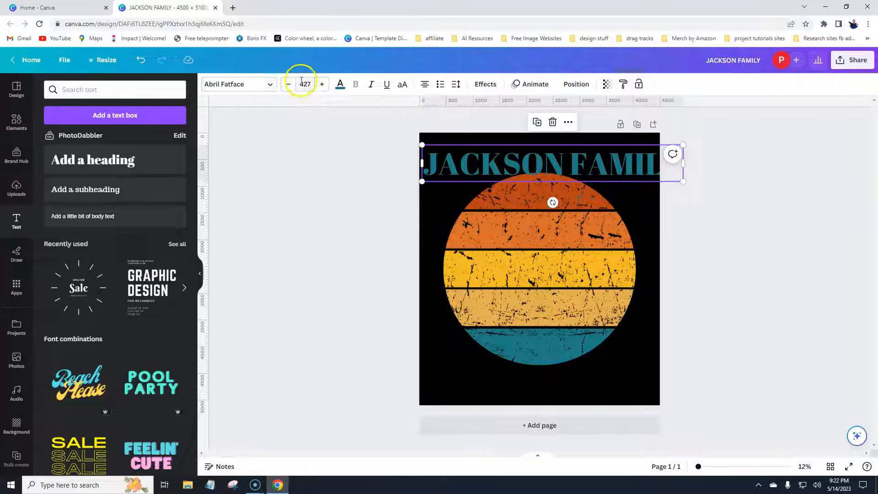
Reduce the JACKSON FAMILY text to font size 384 and centre it horizontally on the page above the circle
click(289, 87)
click(290, 87)
click(290, 87)
click(289, 87)
click(290, 87)
click(290, 87)
click(290, 87)
click(290, 87)
click(290, 87)
click(290, 87)
click(289, 87)
click(290, 87)
click(290, 87)
click(290, 86)
click(290, 87)
click(290, 87)
click(290, 87)
click(290, 87)
click(290, 87)
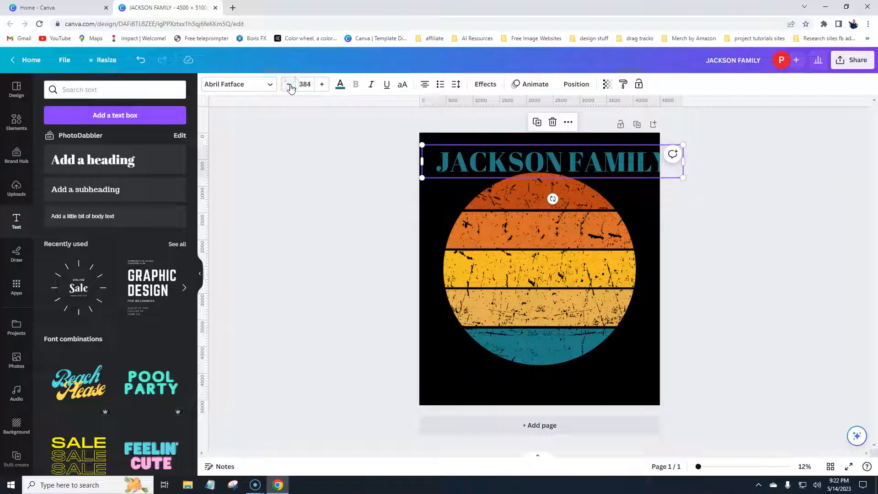
drag(538, 165, 533, 161)
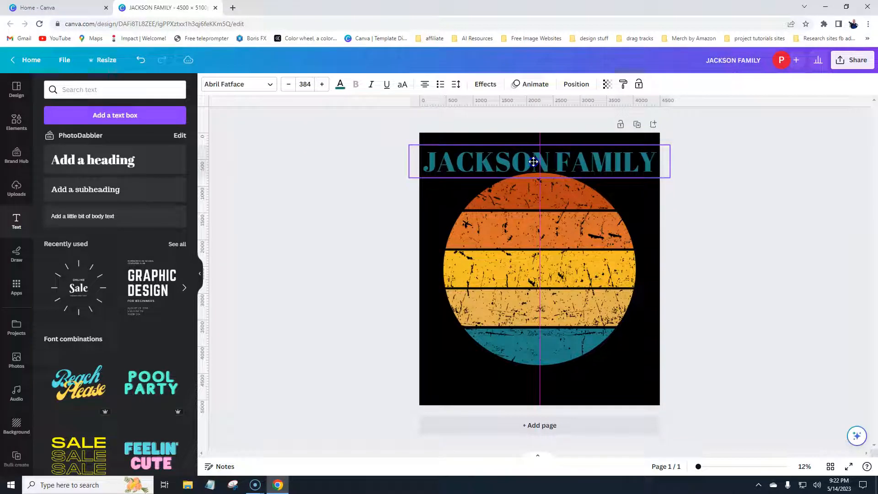
drag(534, 161, 536, 161)
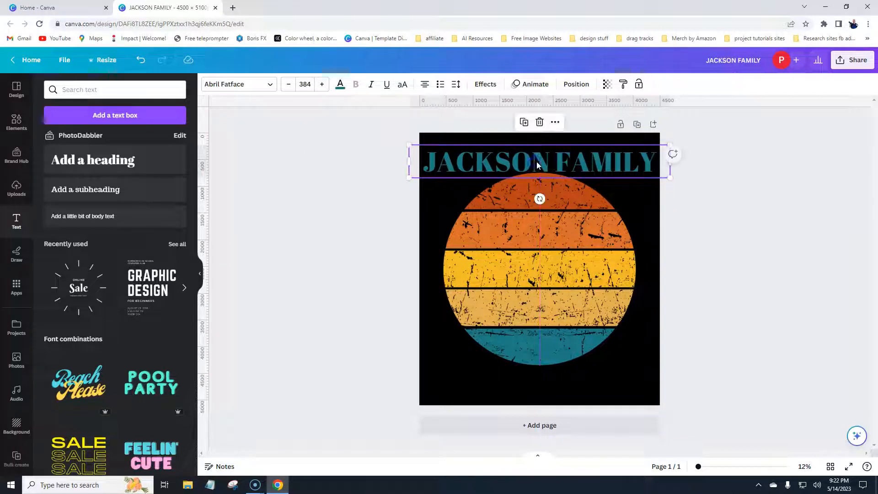
click(529, 244)
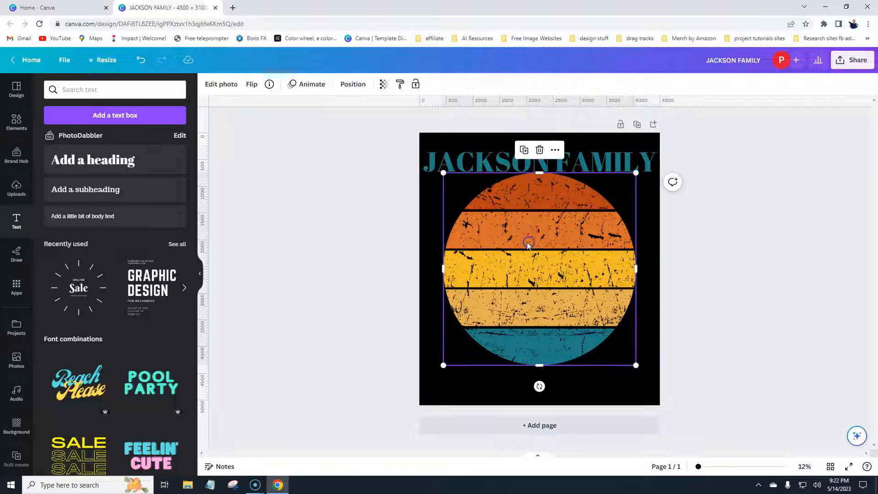
click(350, 87)
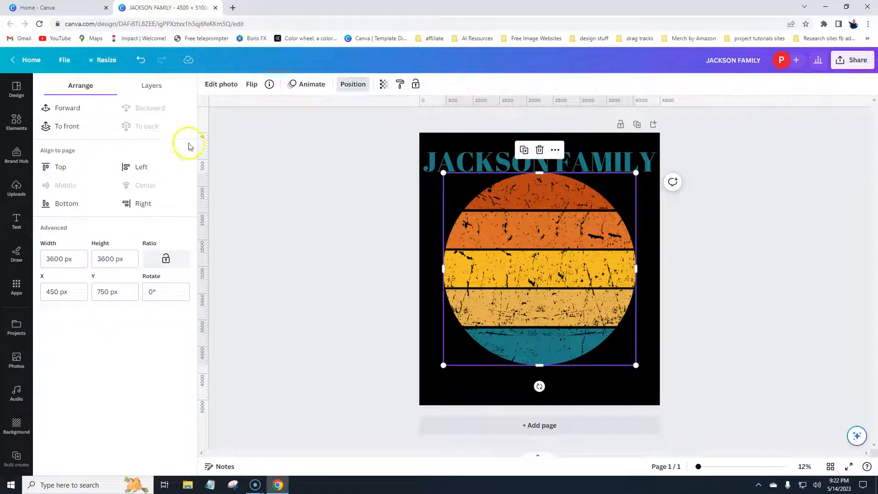
click(339, 194)
Apply the Curve shape effect to the JACKSON FAMILY text with a value of 61 and fit it around the circle's upper edge
click(470, 162)
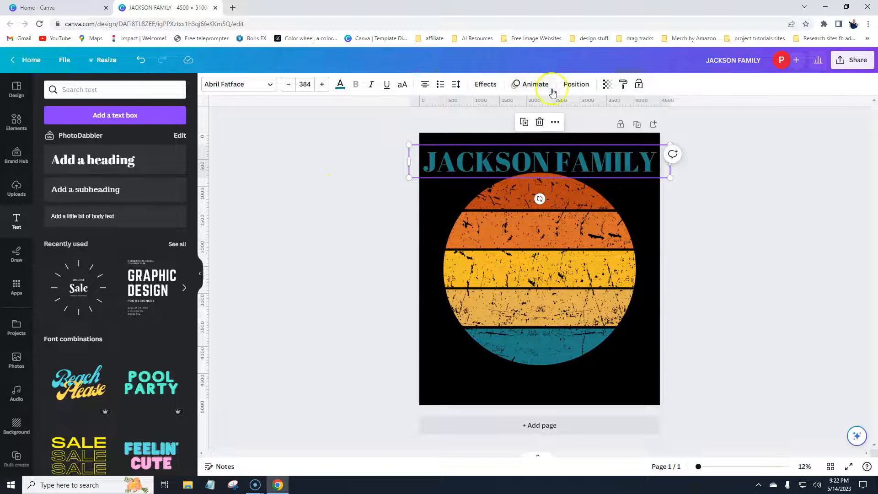
click(485, 84)
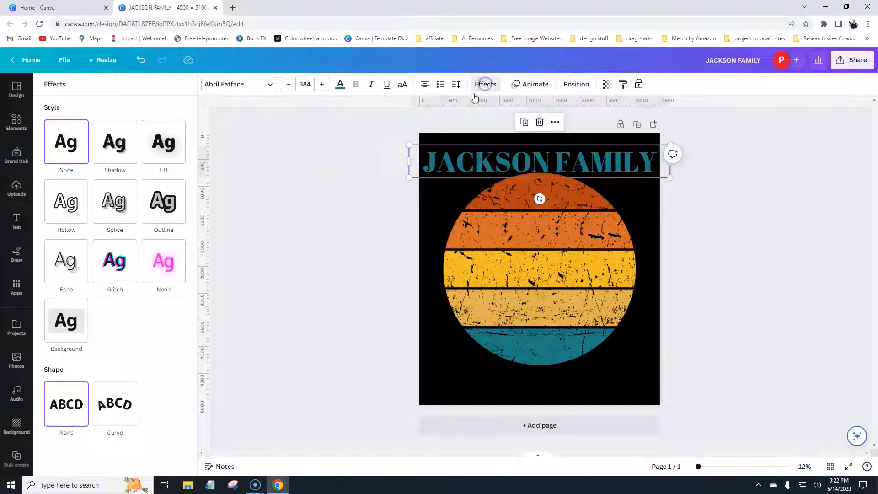
click(116, 408)
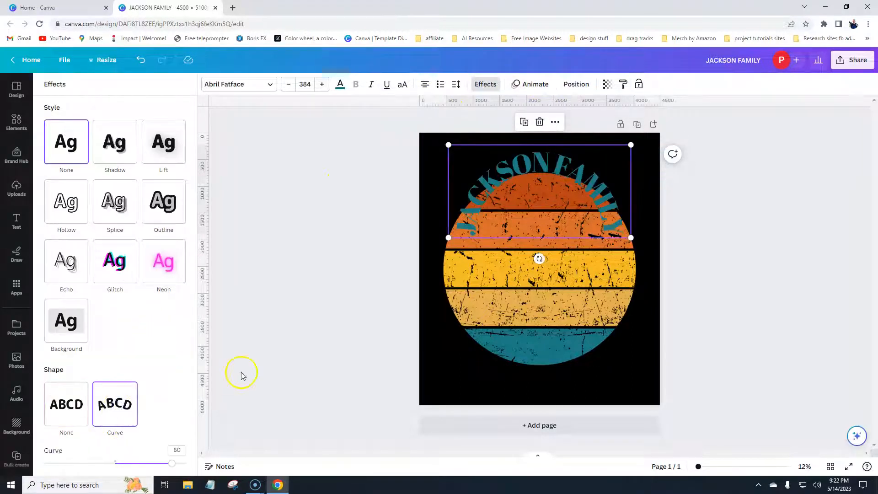
mouse_move(172, 465)
mouse_down()
mouse_move(152, 464)
mouse_move(159, 470)
mouse_up()
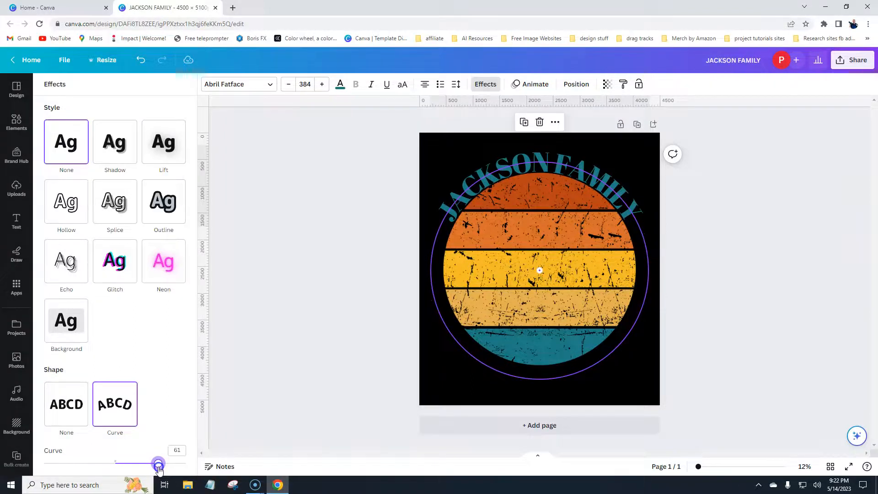
drag(546, 197, 546, 194)
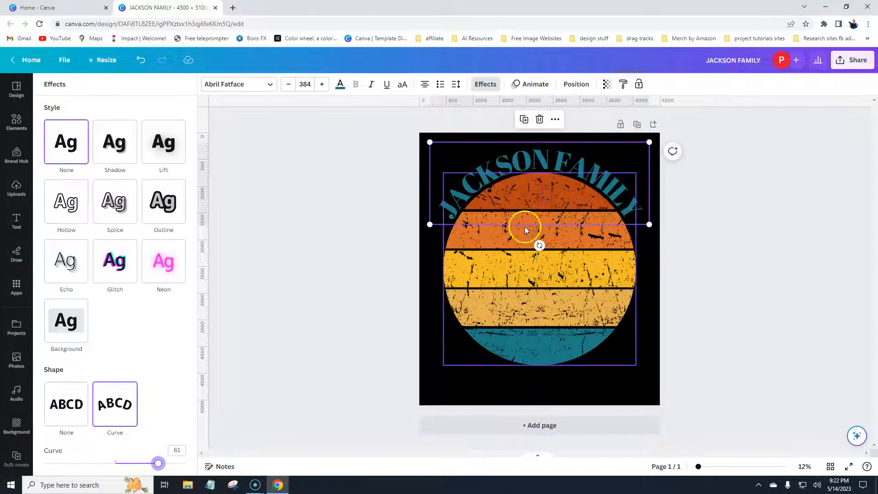
Duplicate the curved JACKSON FAMILY text, set the copy's curve to -61 and place it along the circle's lower edge
click(524, 121)
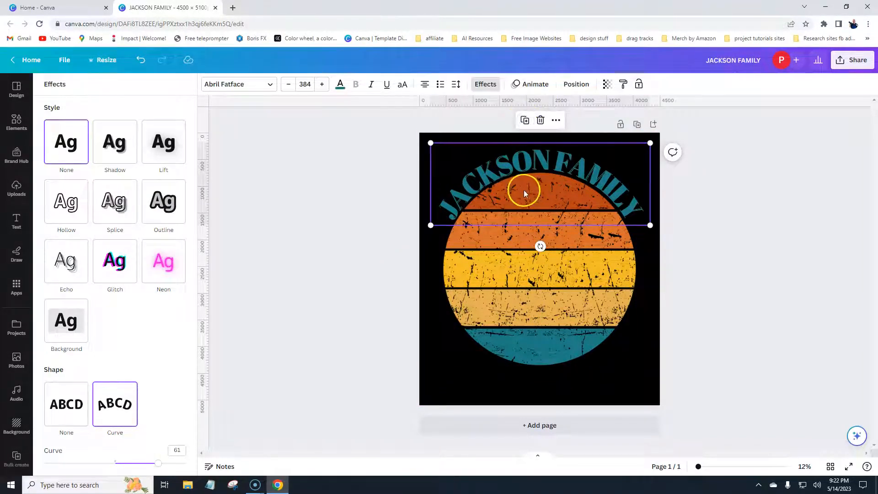
click(174, 448)
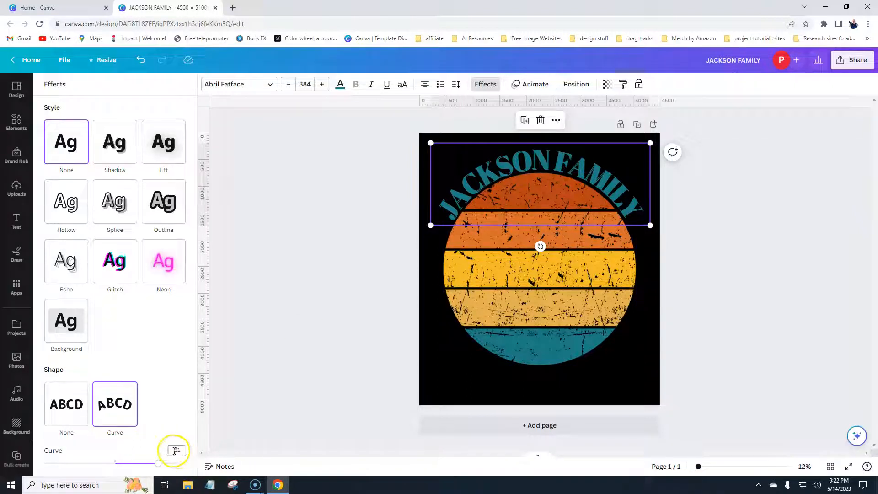
key(BackSpace)
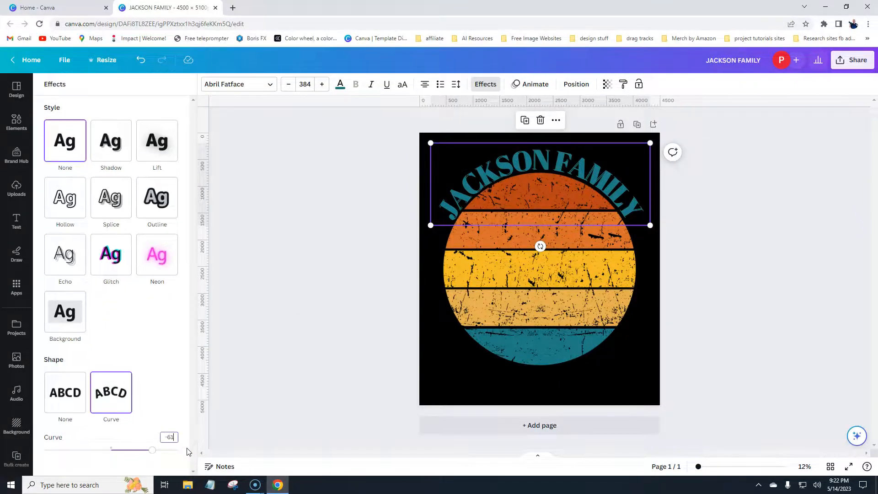
drag(154, 453, 72, 459)
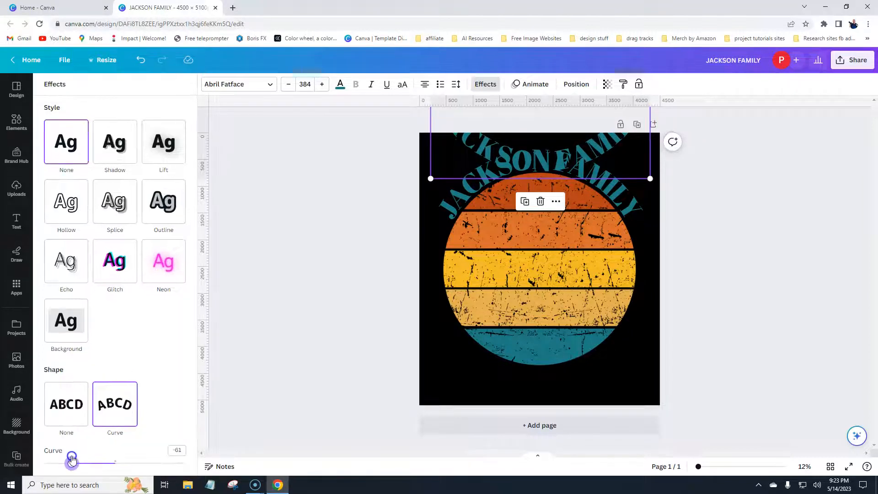
drag(542, 158, 540, 380)
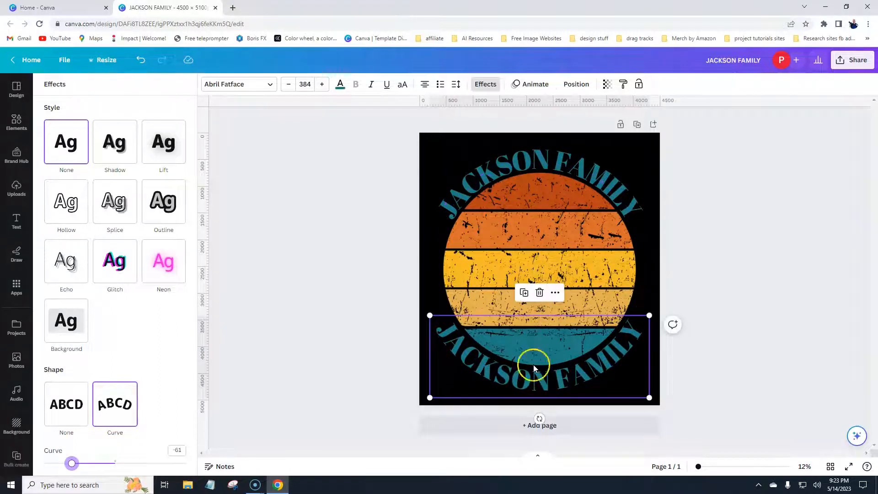
Replace the wording of the lower curved text with "VACATION 2023"
double_click(555, 382)
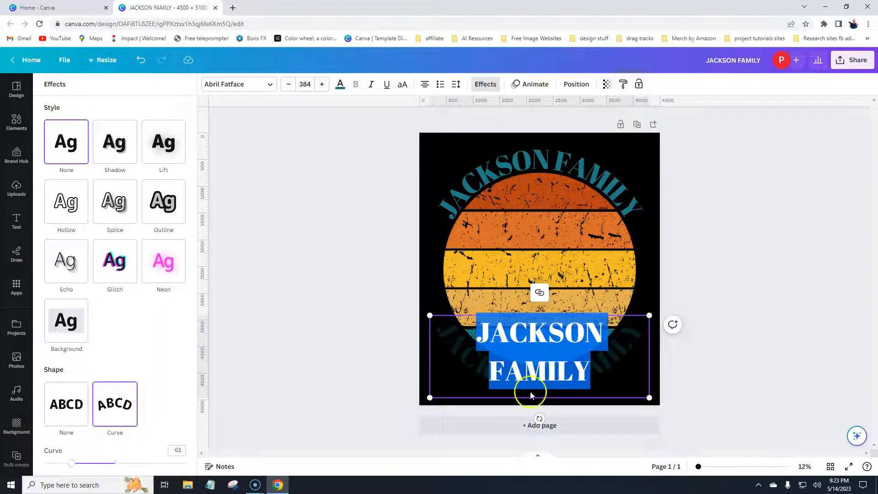
text(VACATION)
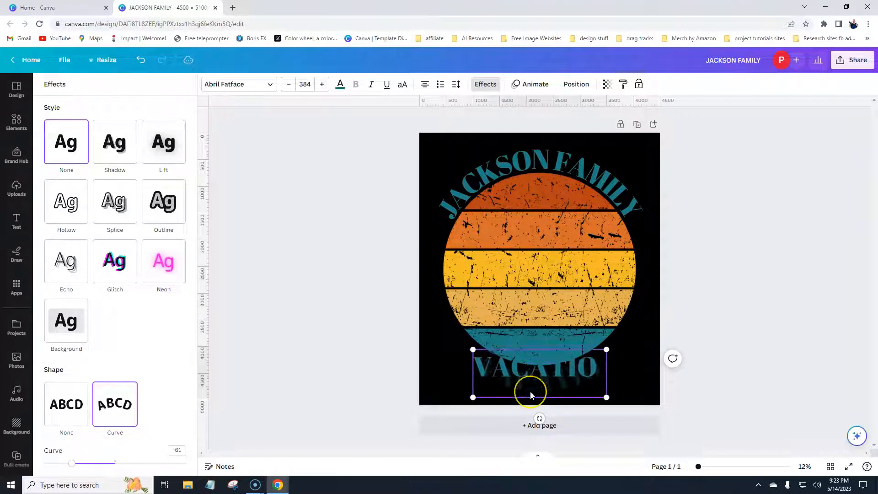
text( 202)
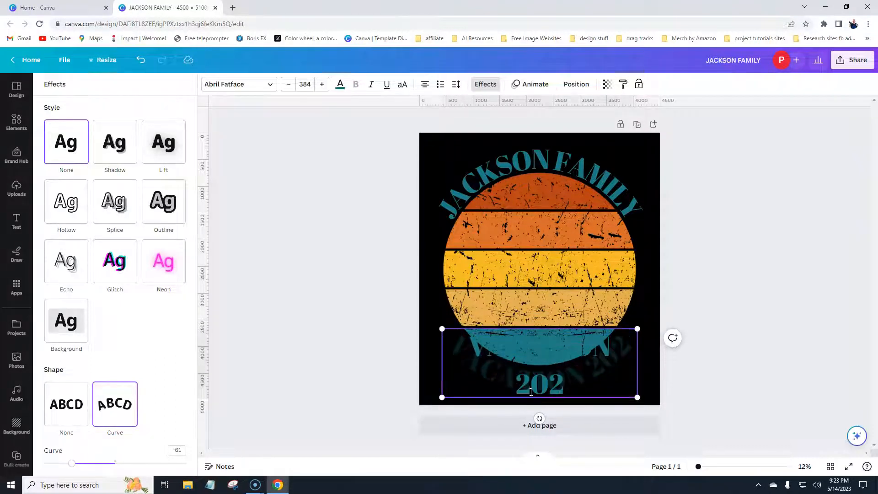
text(3)
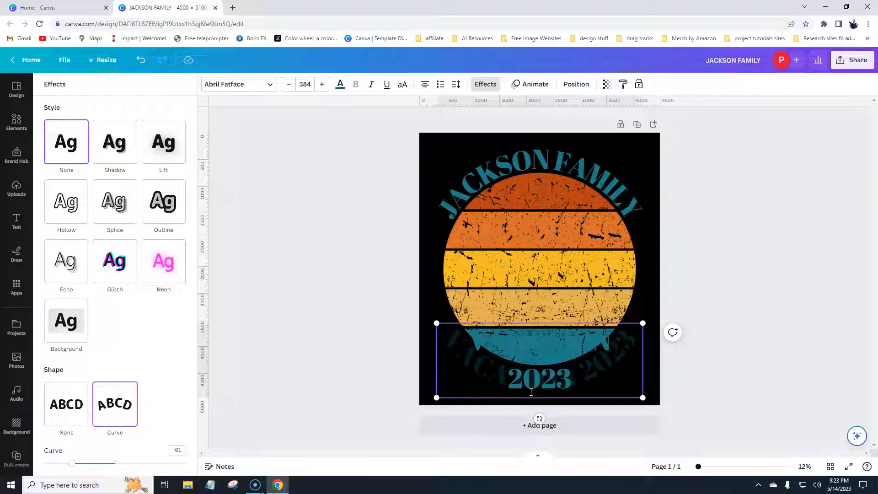
click(402, 343)
click(378, 350)
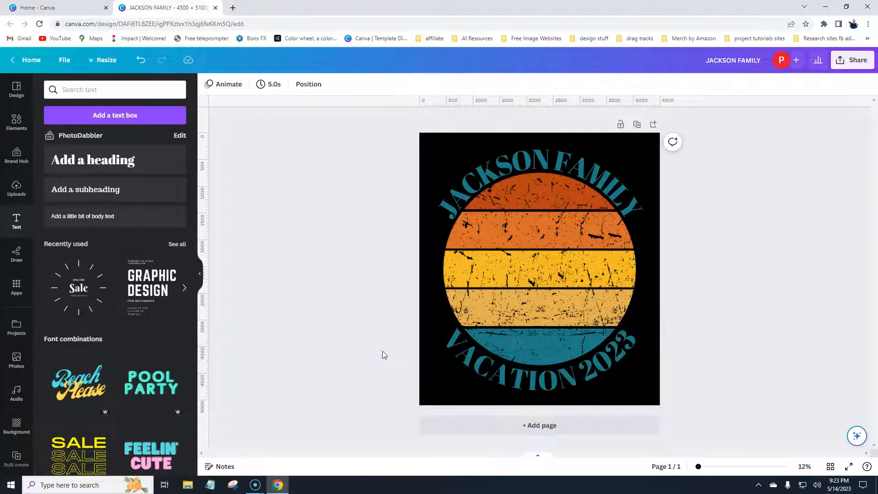
Recolor the "VACATION 2023" text with the lighter orange taken from the sunset photo colors
click(543, 383)
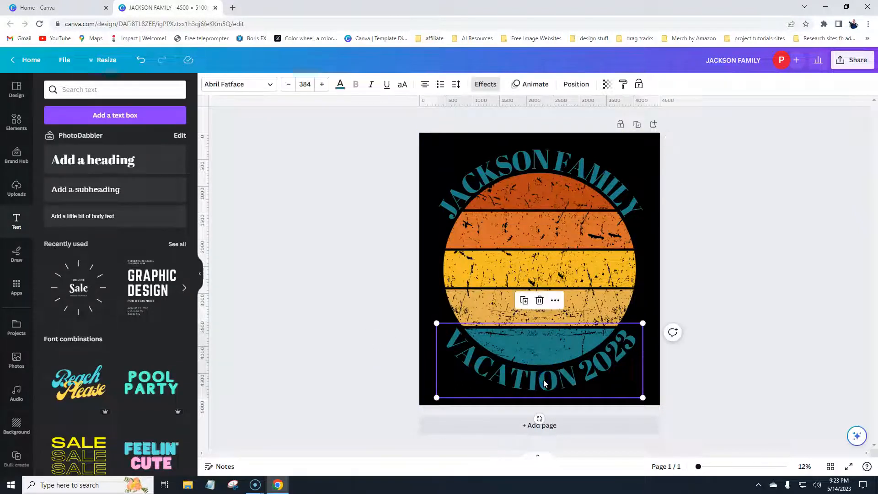
double_click(573, 371)
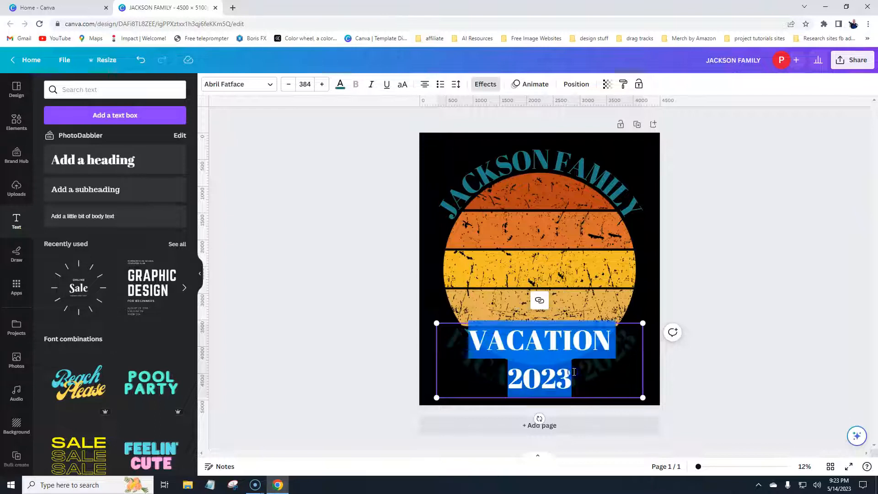
click(339, 85)
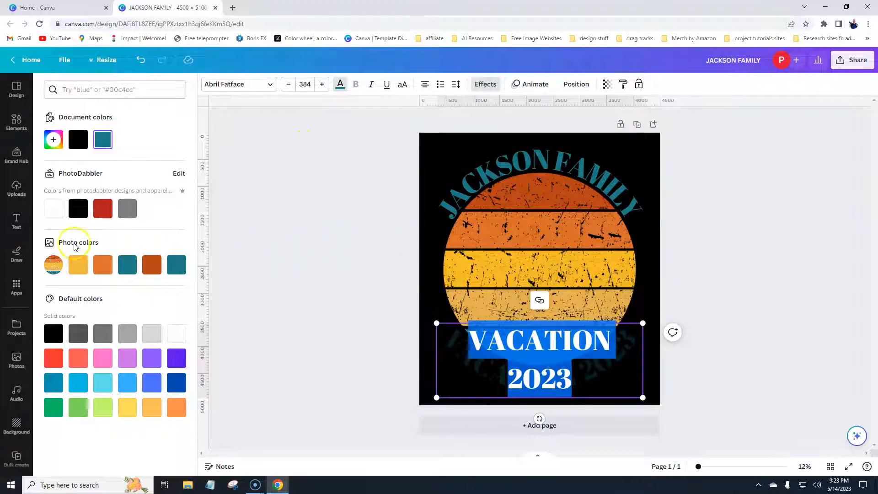
click(103, 264)
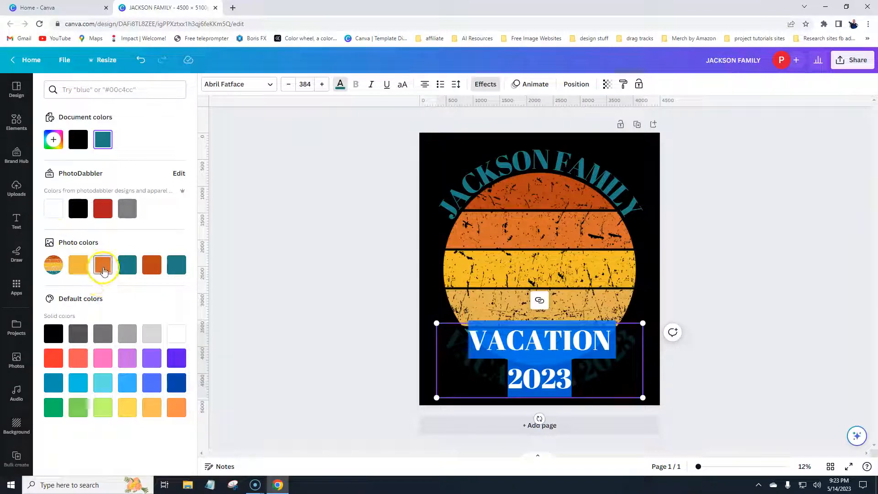
click(304, 237)
click(311, 238)
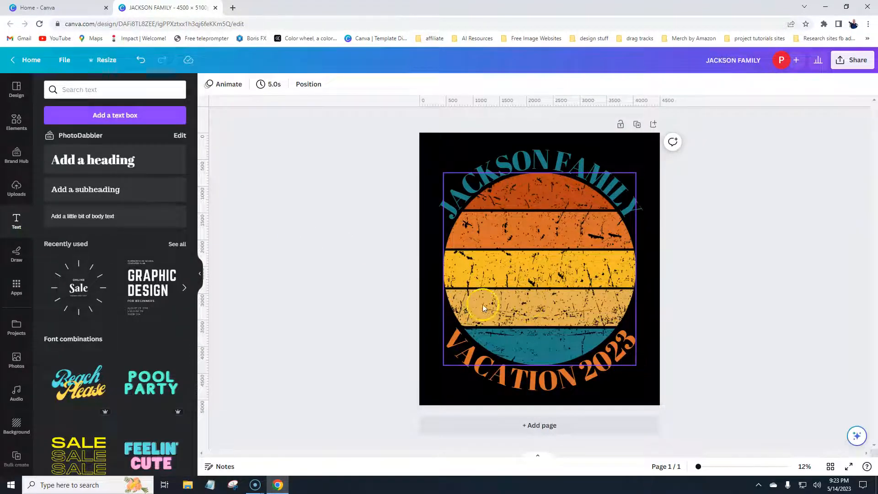
Search the graphics for "palm tree silhouette" and add the black graphic of two palm trees to the design
click(13, 124)
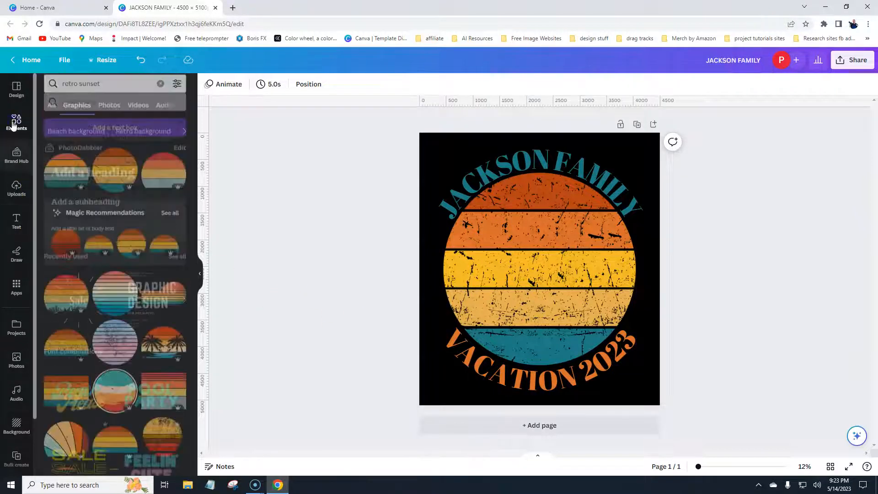
click(71, 97)
click(107, 88)
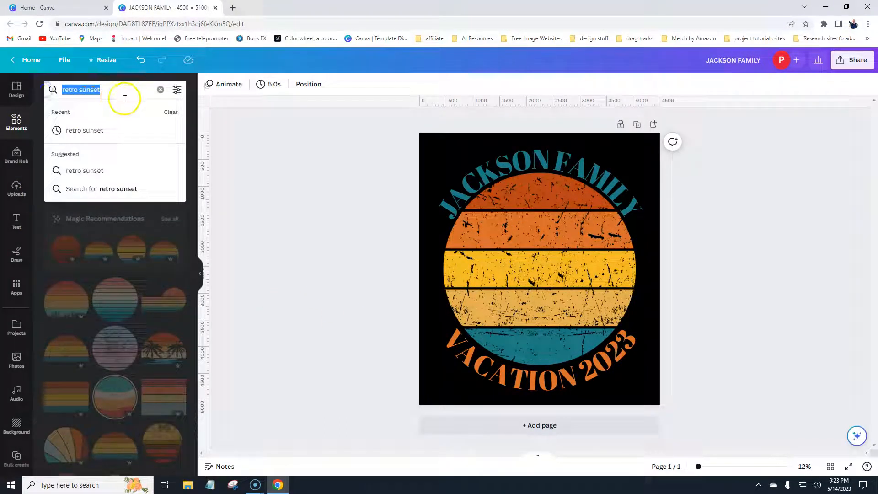
text(palm)
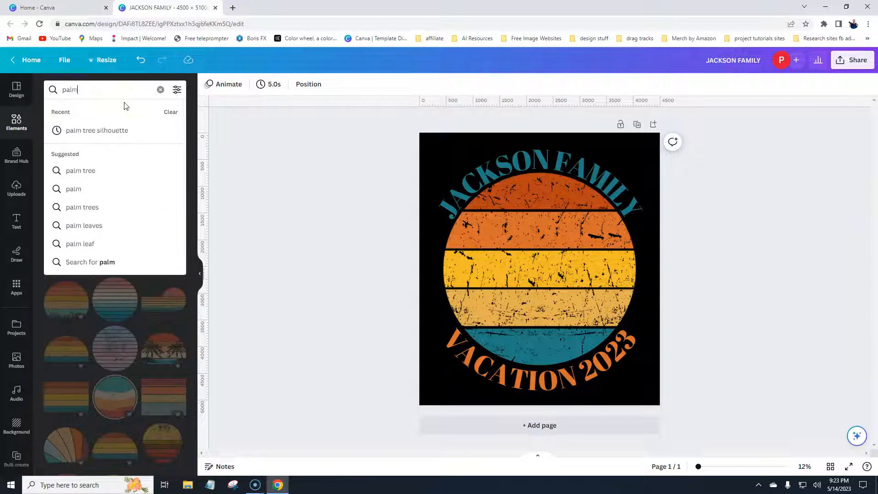
text( tree s)
click(79, 130)
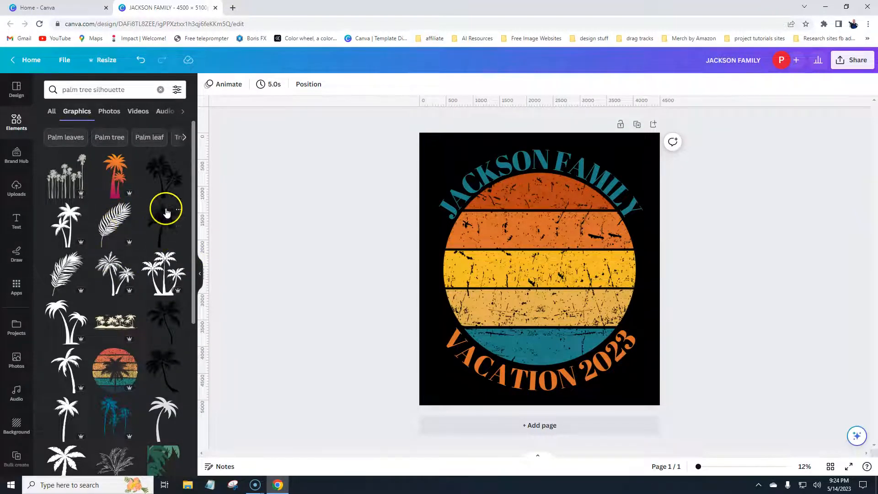
click(166, 183)
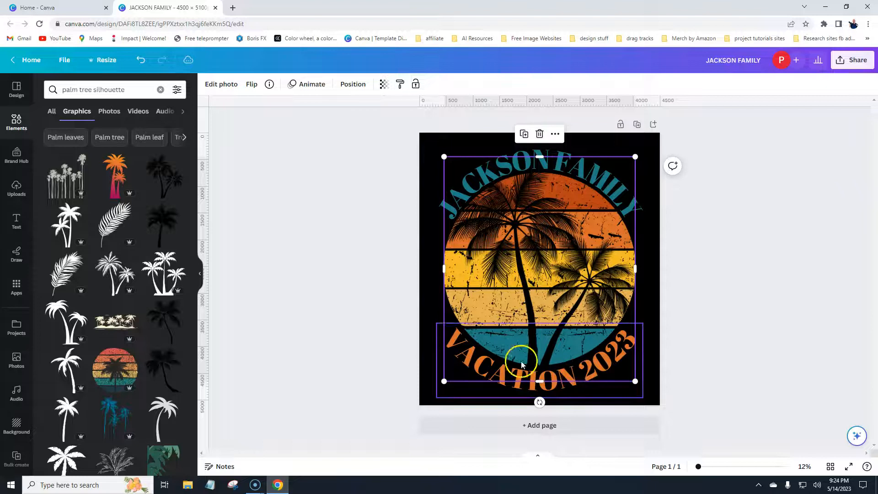
Shrink the palm tree graphic slightly and center it so the trunks end at the sunset circle's lower edge
click(430, 310)
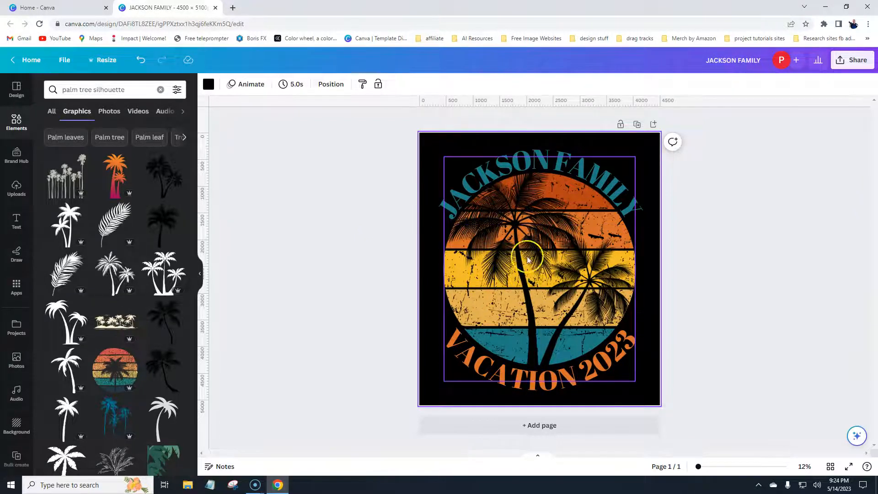
click(561, 289)
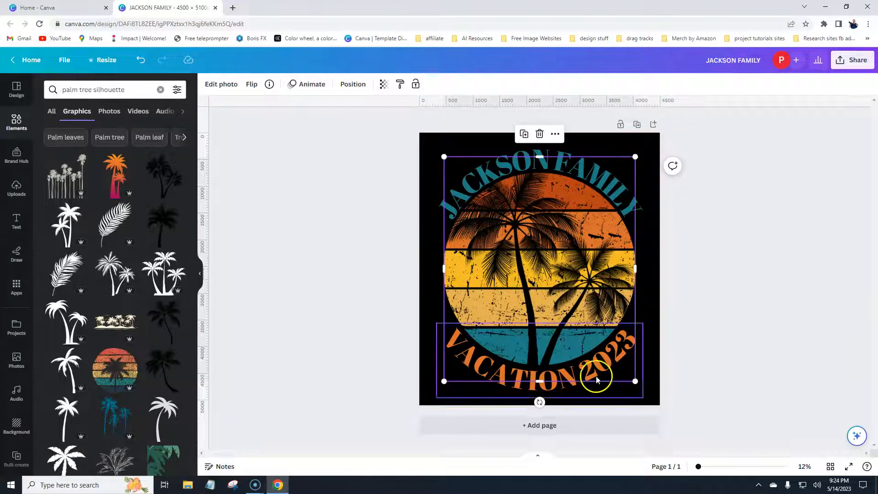
drag(634, 380, 617, 360)
drag(543, 336, 553, 341)
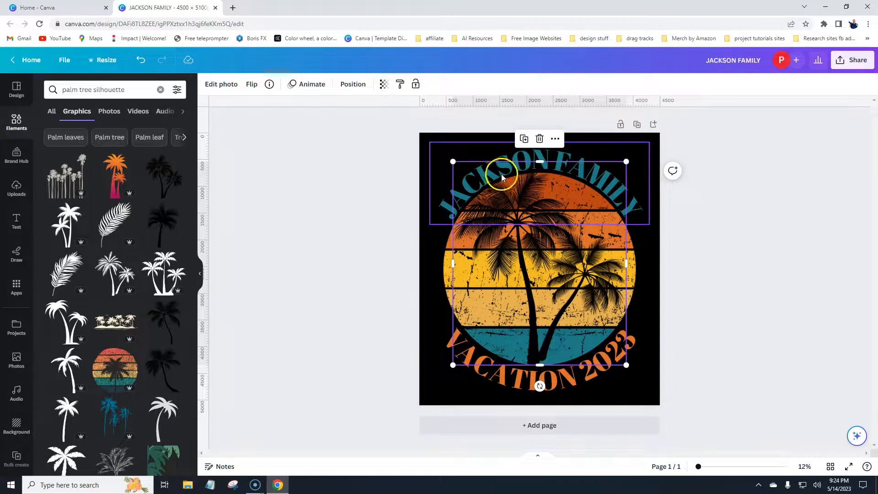
Change the page background color to the orange document color
click(436, 251)
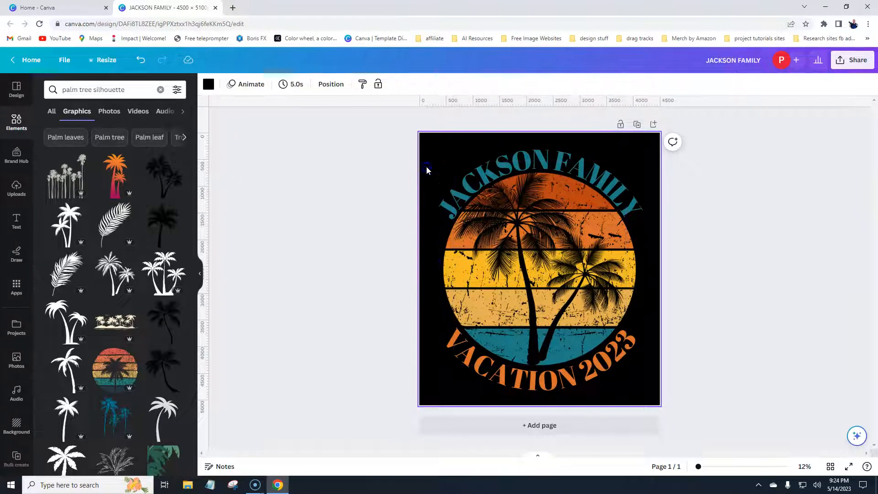
click(208, 84)
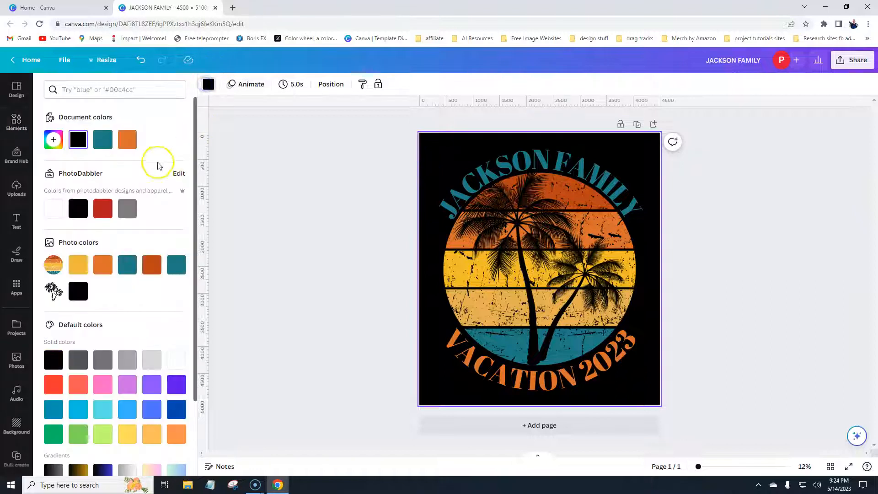
click(127, 139)
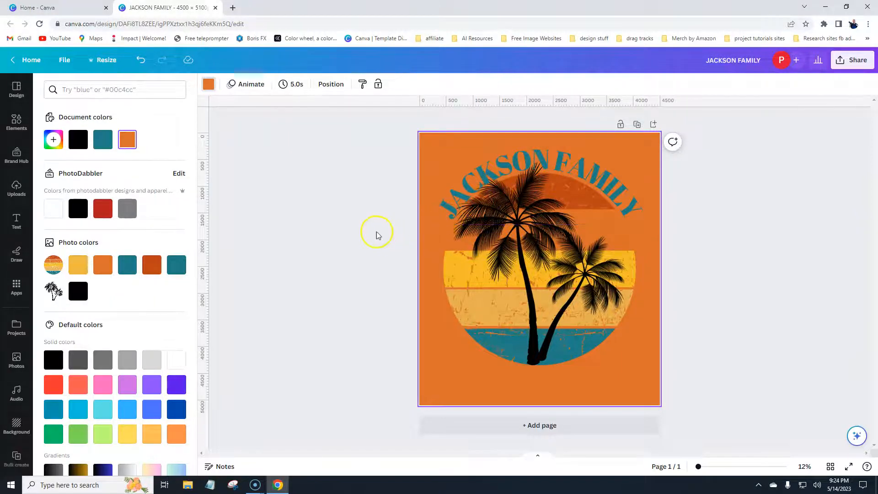
Shrink the palm trees further, seat their base on the circle's lower edge and rotate them slightly counterclockwise
click(500, 270)
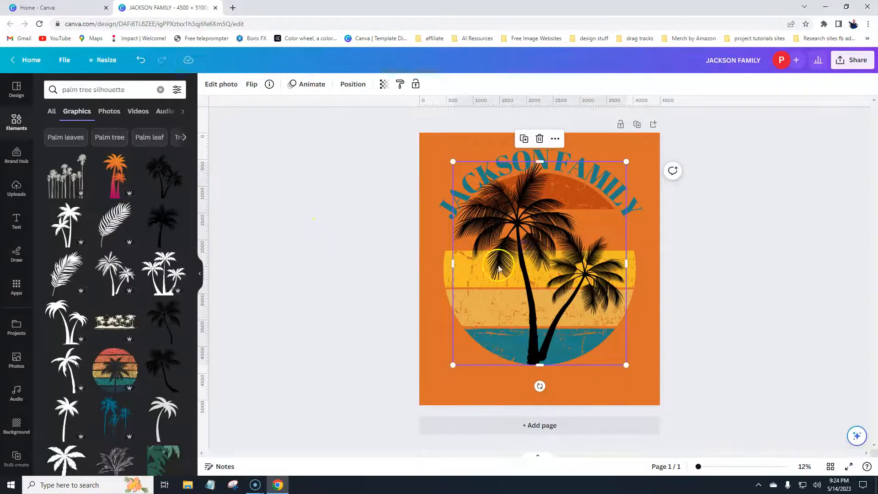
drag(625, 365, 613, 353)
drag(538, 319, 544, 331)
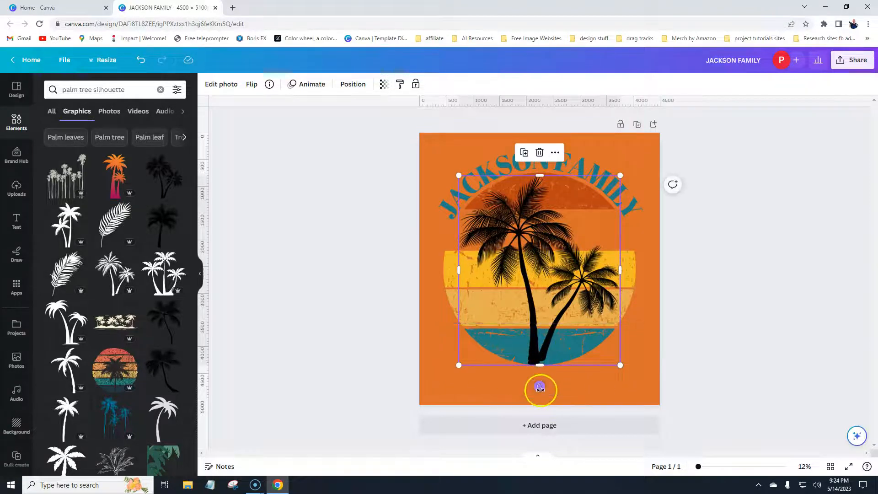
drag(540, 386, 562, 383)
click(545, 324)
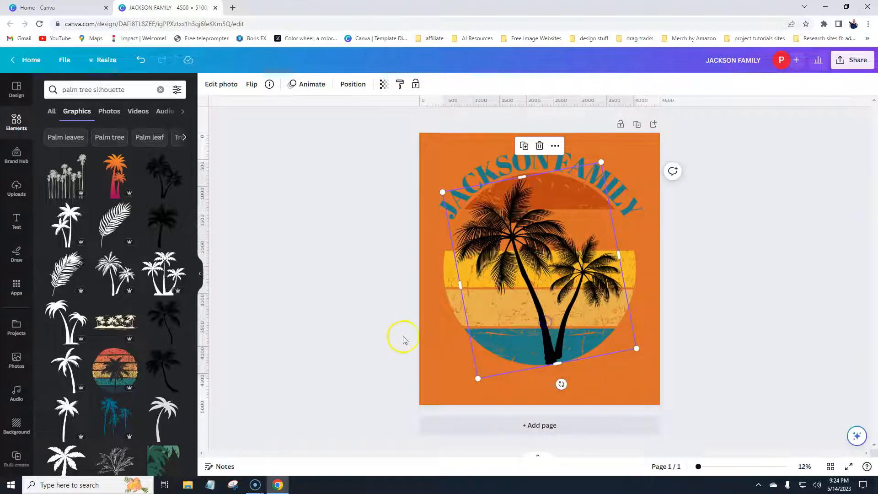
click(388, 337)
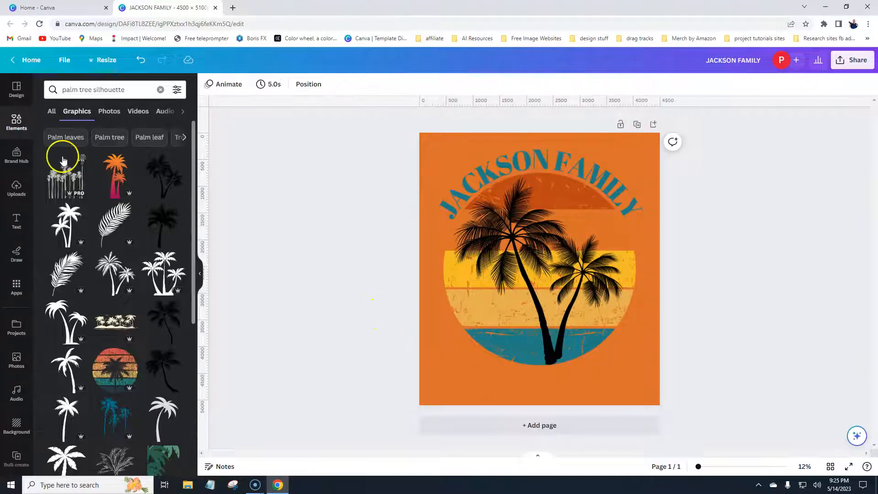
Set the page background color back to black
click(422, 150)
click(209, 84)
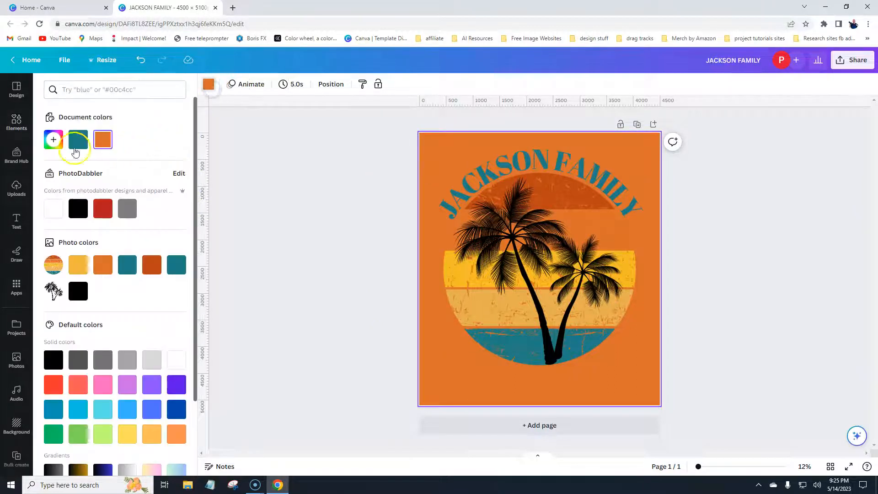
click(78, 205)
click(260, 189)
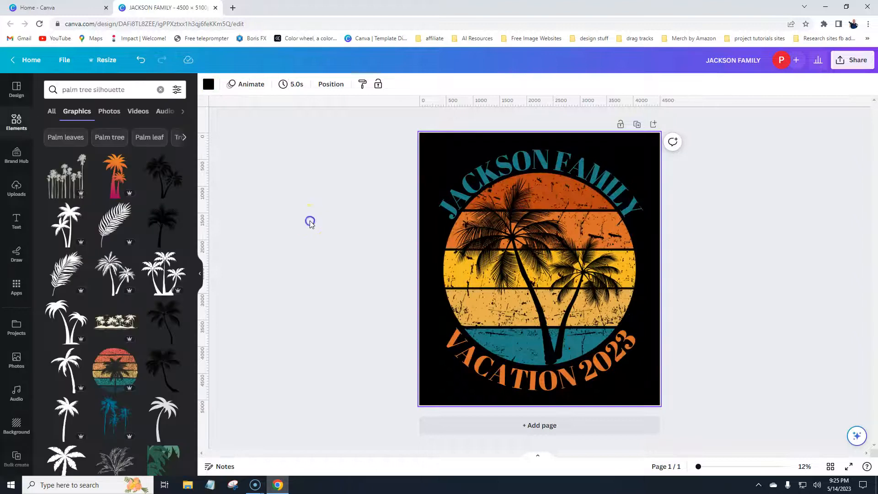
click(310, 223)
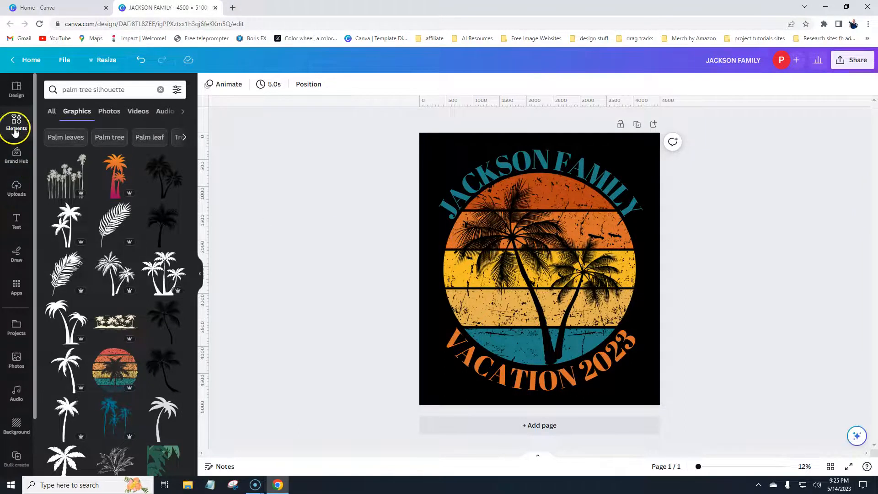
Find the circle elements, add a solid circle shape and place it between the palm crowns in the upper sunset
click(160, 89)
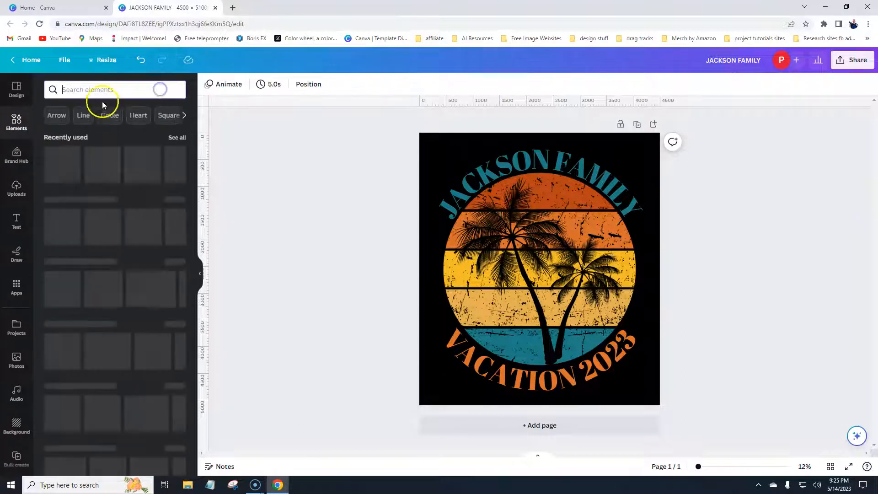
click(105, 112)
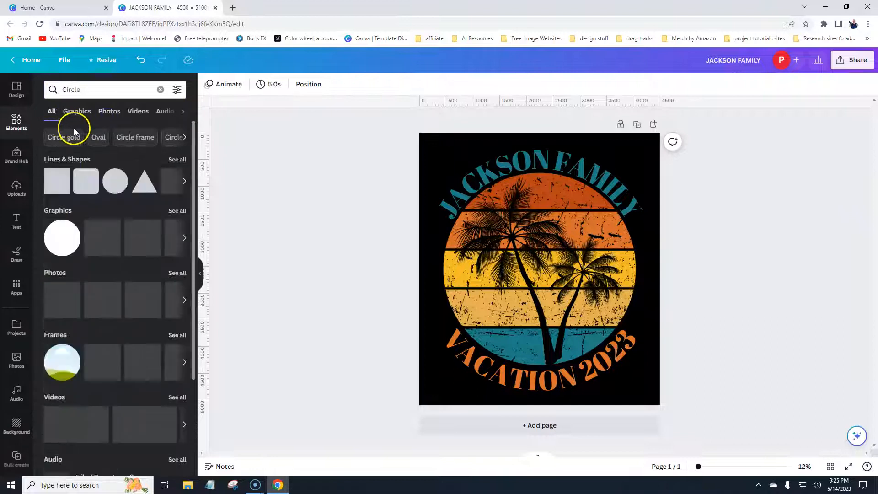
click(114, 184)
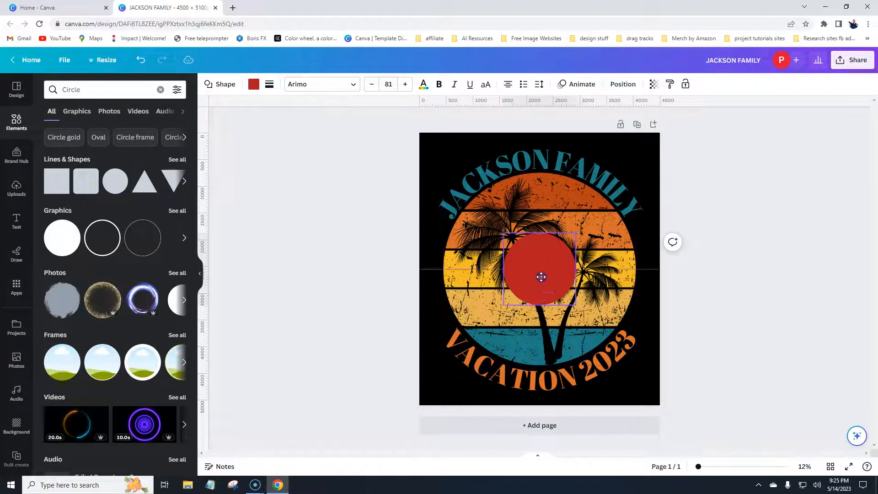
drag(541, 277, 551, 253)
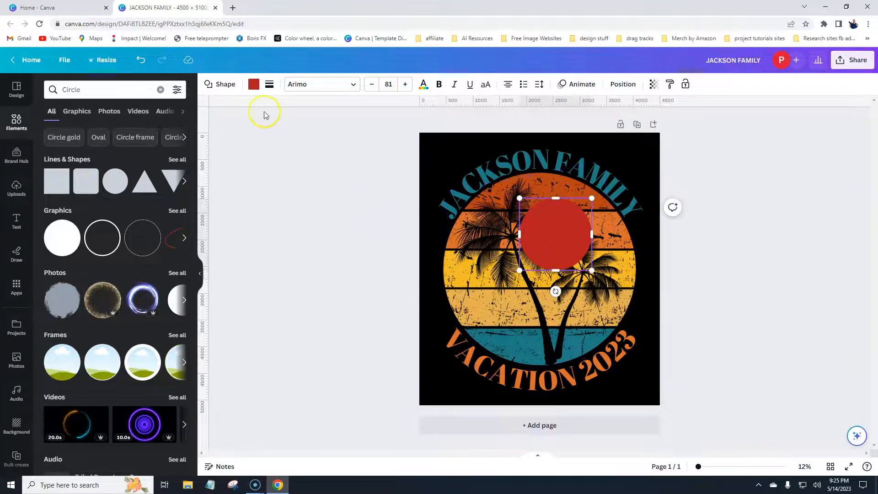
Fill the new circle with the orange document color and keep it selected
click(255, 91)
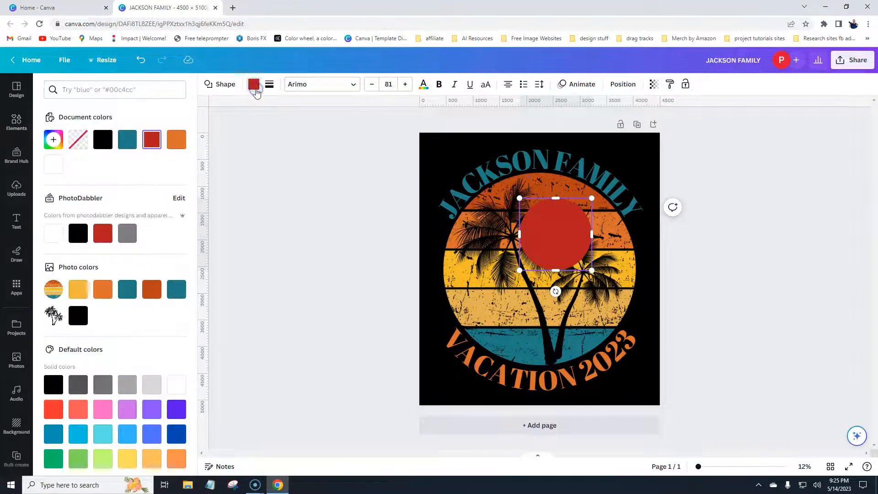
click(183, 141)
click(366, 219)
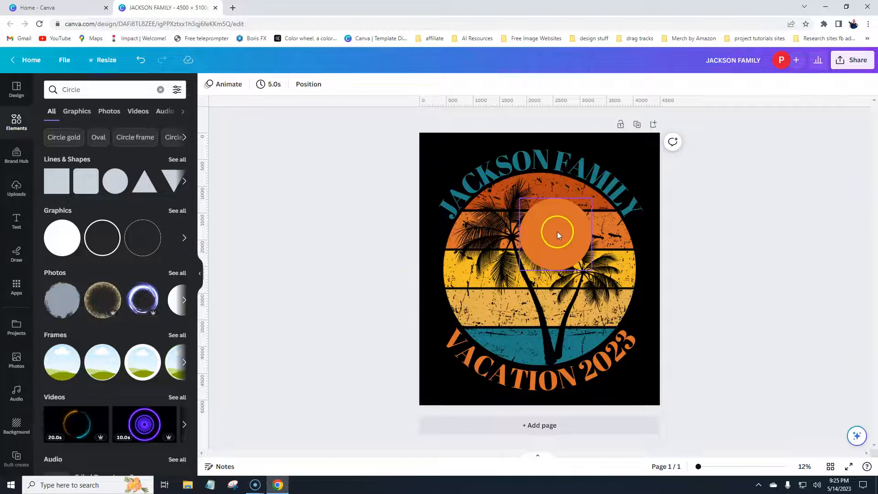
click(542, 239)
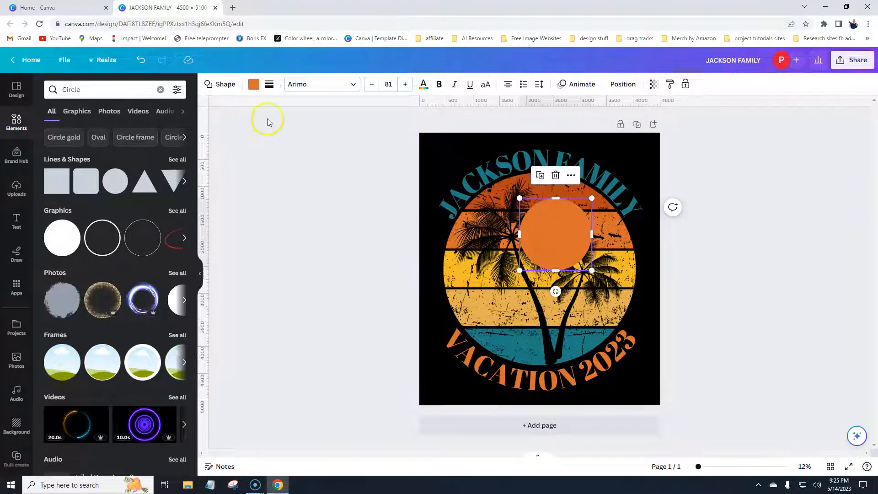
Send the orange sun circle one layer backward so it sits behind the palm trees
click(619, 86)
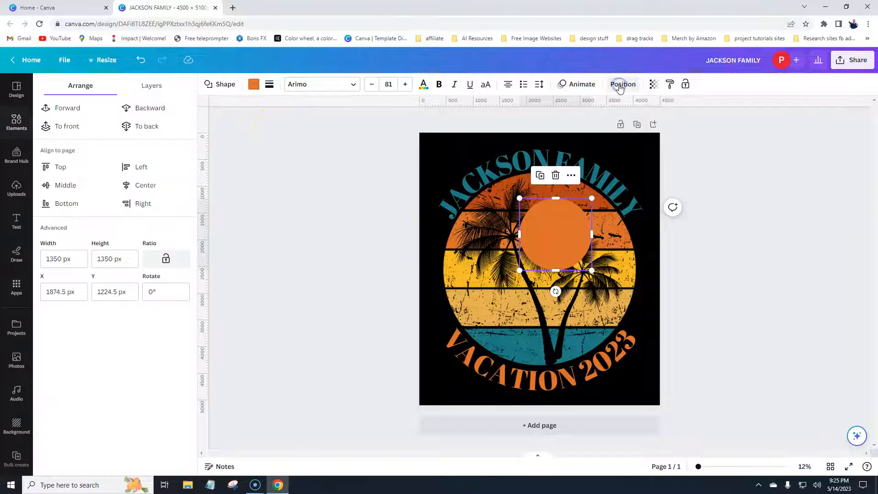
click(148, 111)
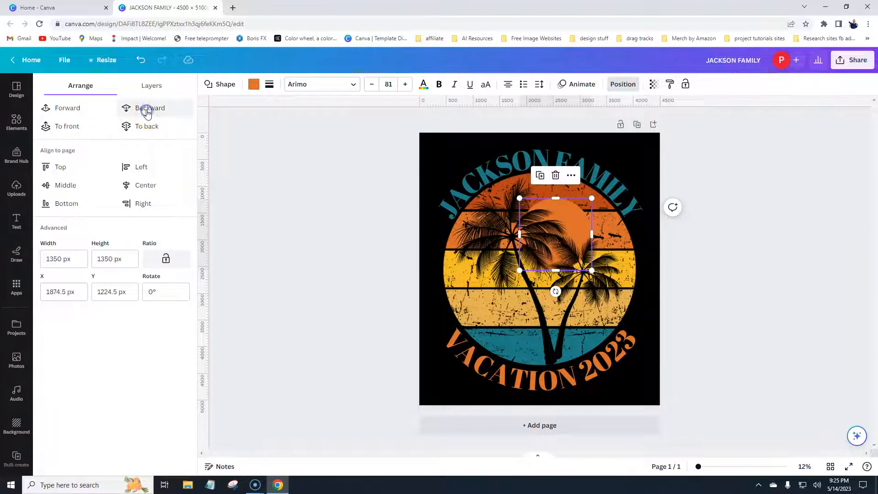
click(357, 201)
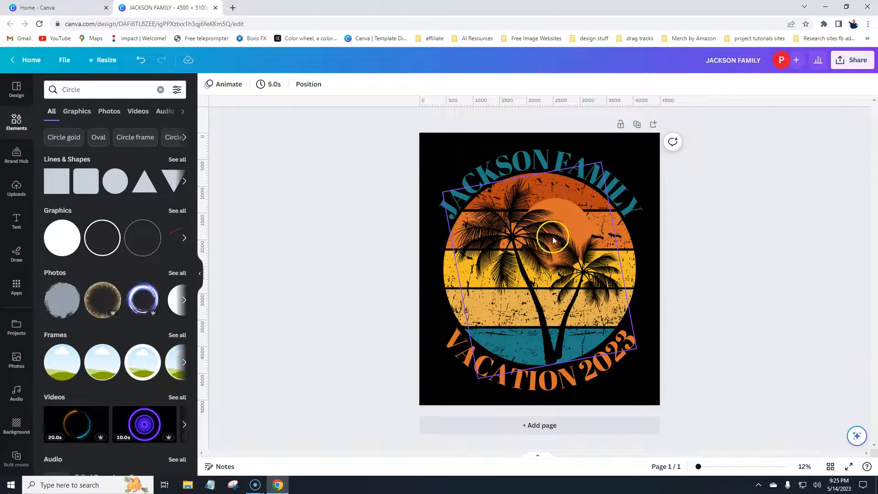
Select the orange sun circle from the layer list and move it slightly up and left within the upper sunset
click(308, 84)
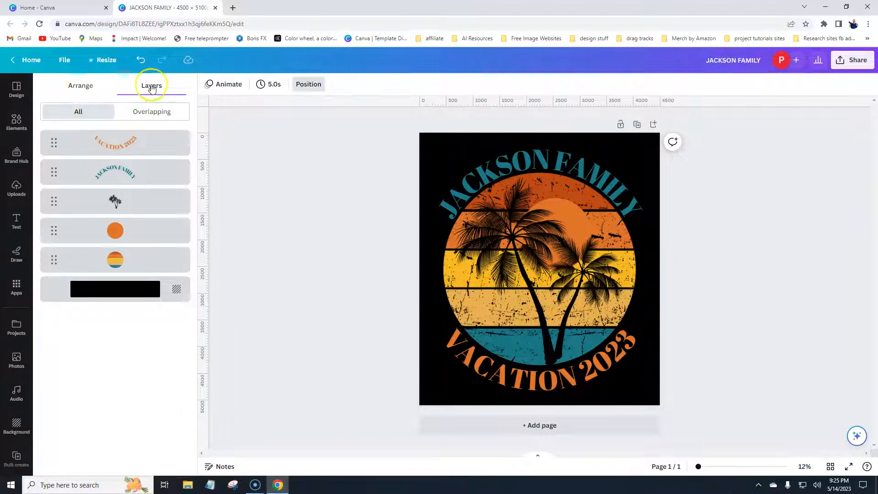
click(75, 87)
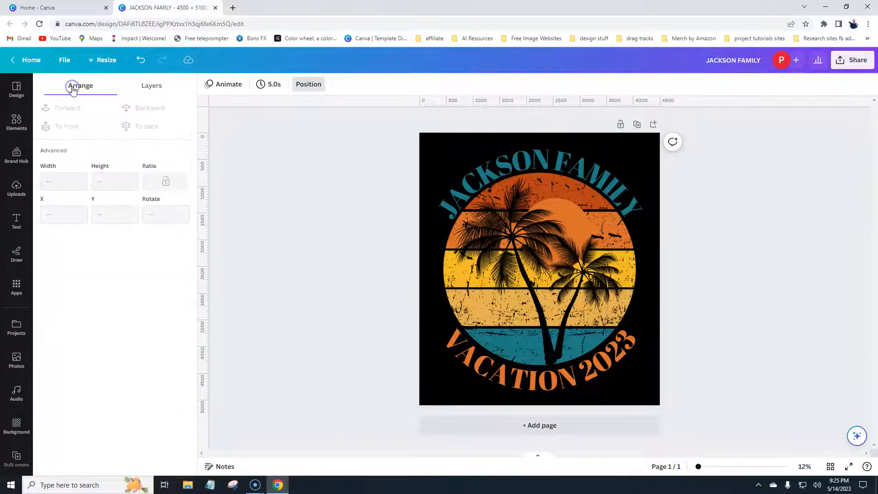
click(153, 87)
click(135, 233)
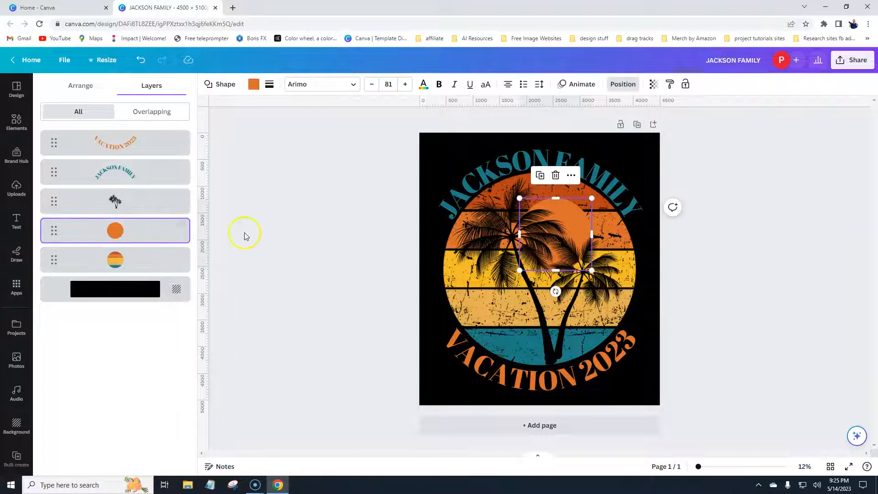
mouse_move(564, 224)
mouse_down()
mouse_move(574, 210)
mouse_move(558, 209)
mouse_move(552, 234)
mouse_move(555, 214)
mouse_up()
click(374, 261)
click(325, 264)
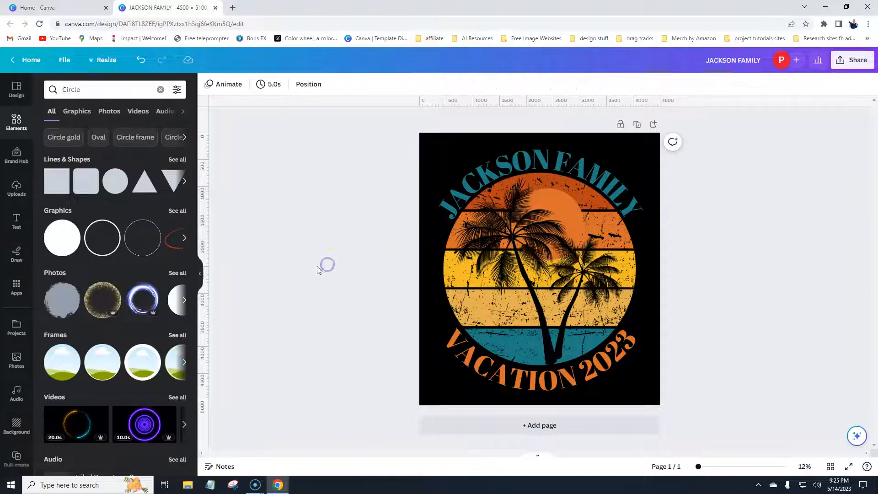
click(430, 155)
click(336, 183)
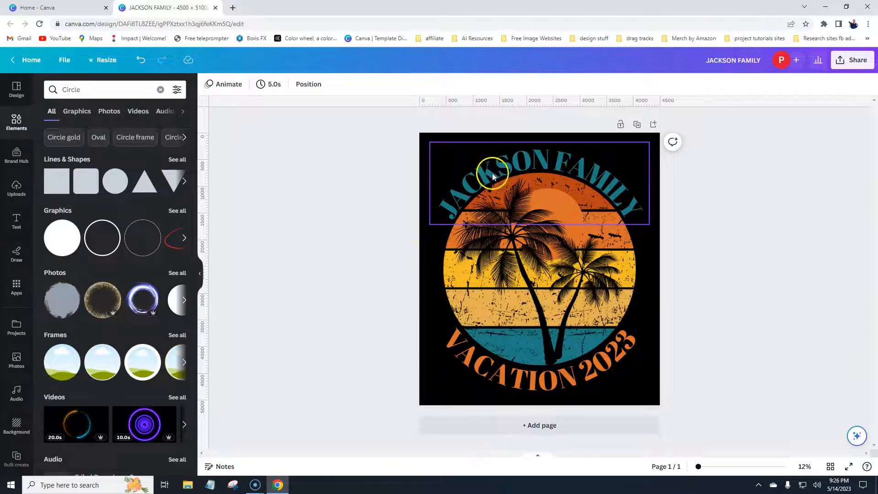
click(417, 252)
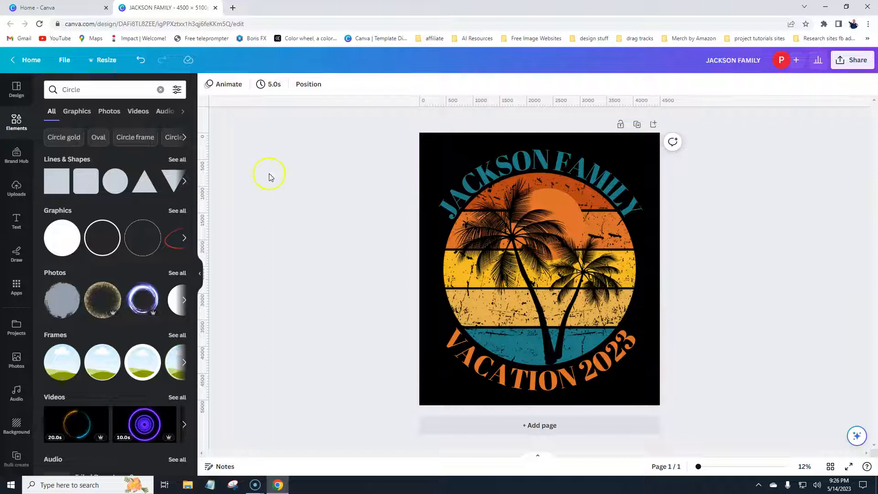
click(308, 84)
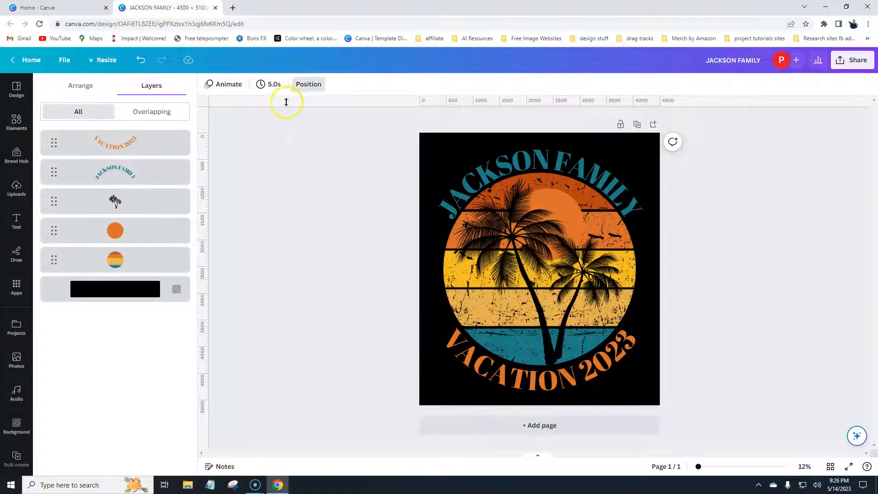
click(284, 224)
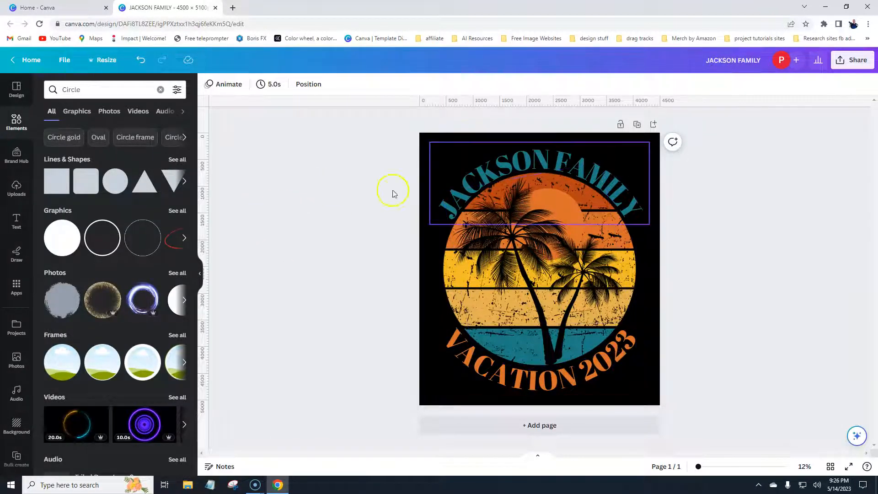
Download the finished design as a PNG with a transparent background at size 1
click(853, 60)
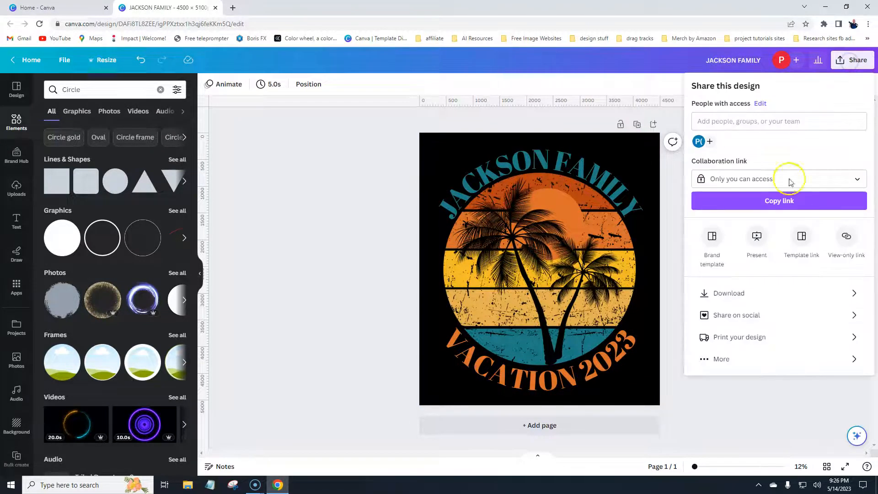
click(731, 295)
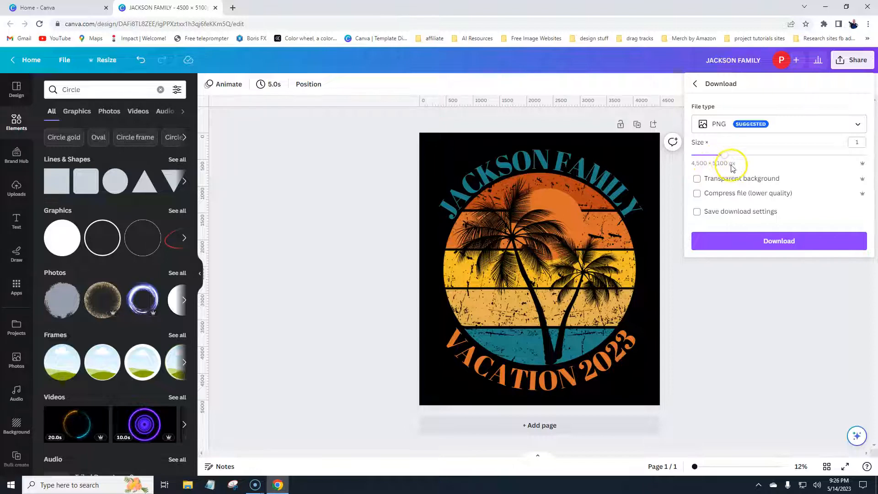
click(720, 179)
click(814, 125)
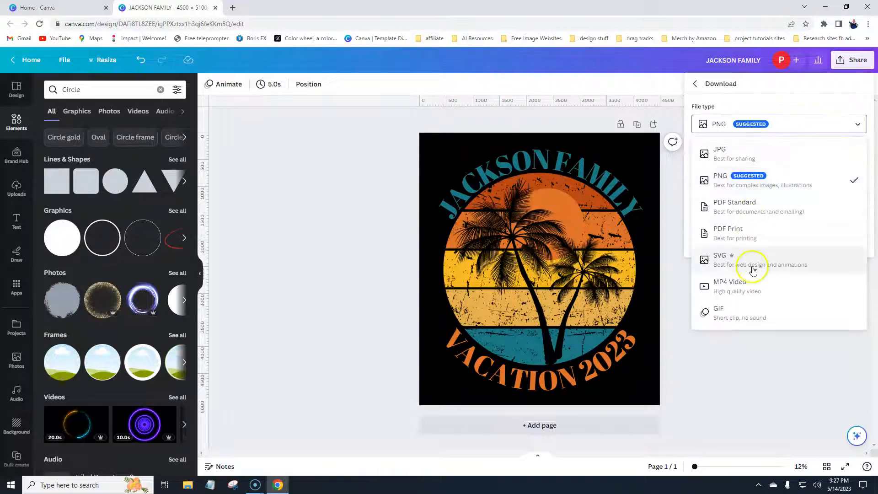
click(744, 177)
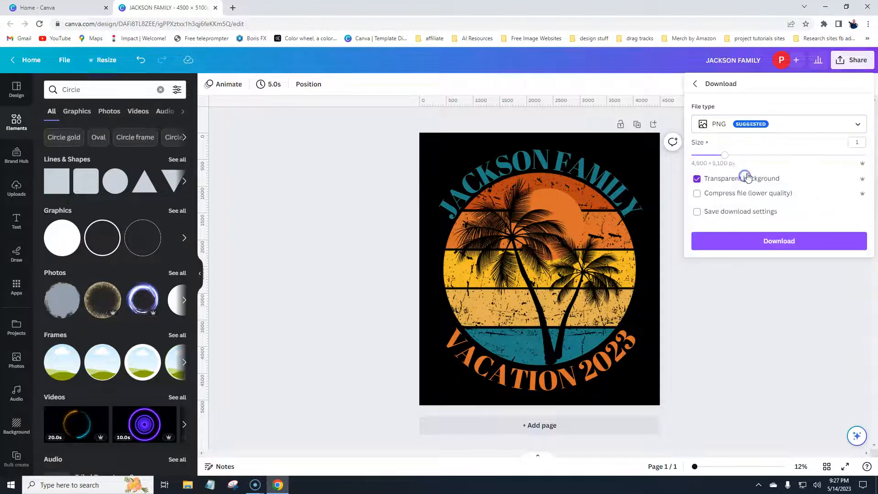
click(773, 239)
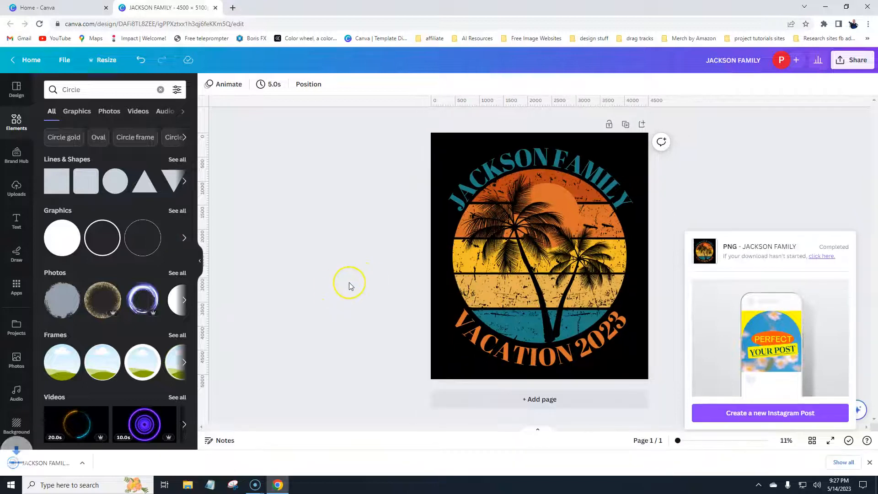
click(336, 291)
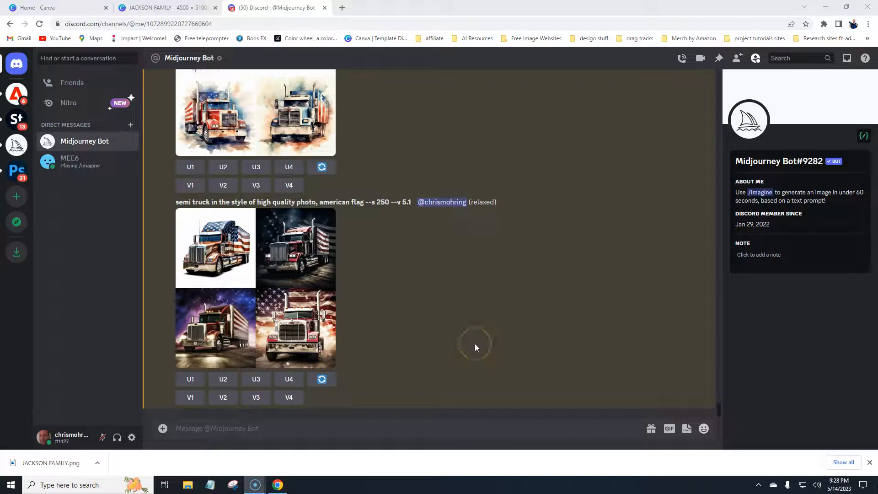
In the Midjourney Bot chat on Discord, open the bot's /settings, turn on Fast mode and dismiss the settings messages
click(215, 427)
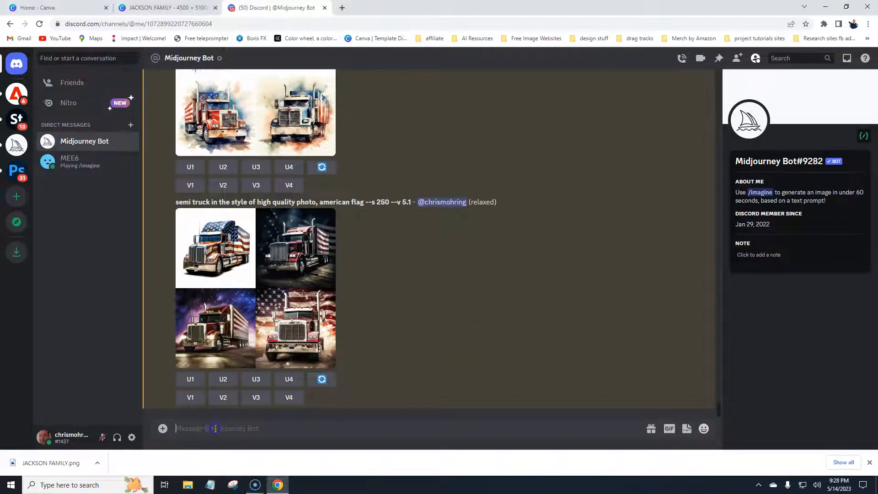
text(/sett)
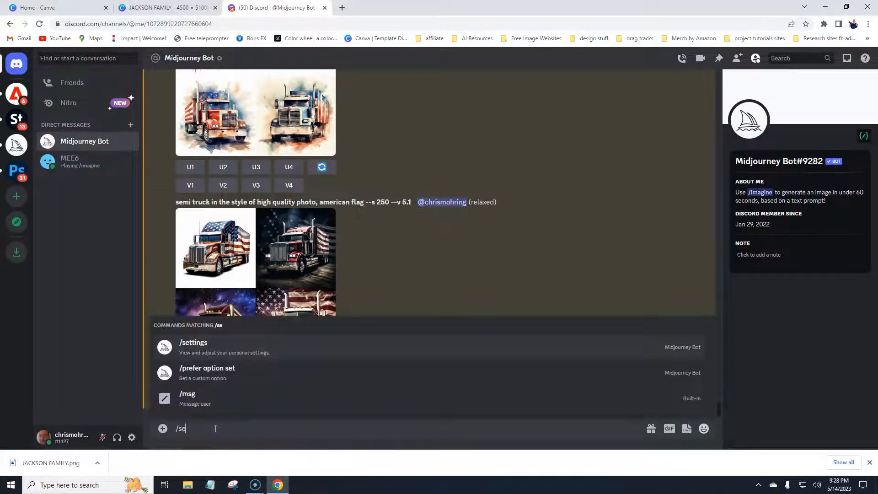
key(Return)
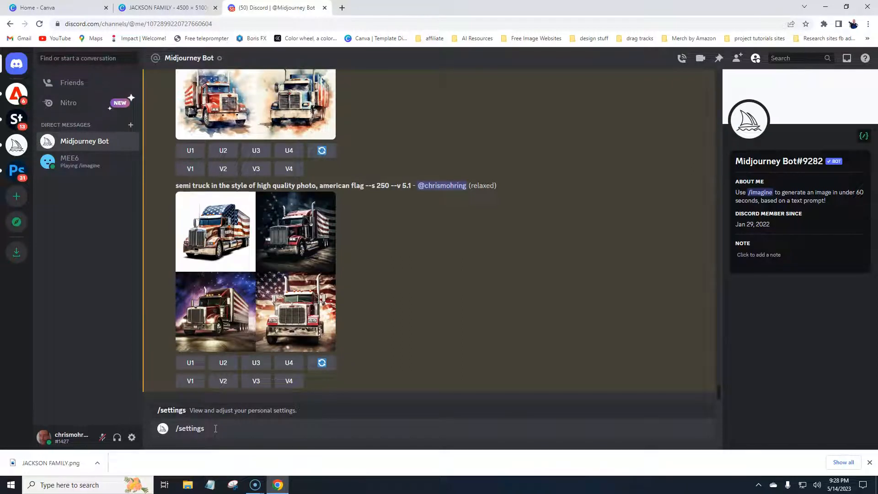
key(Return)
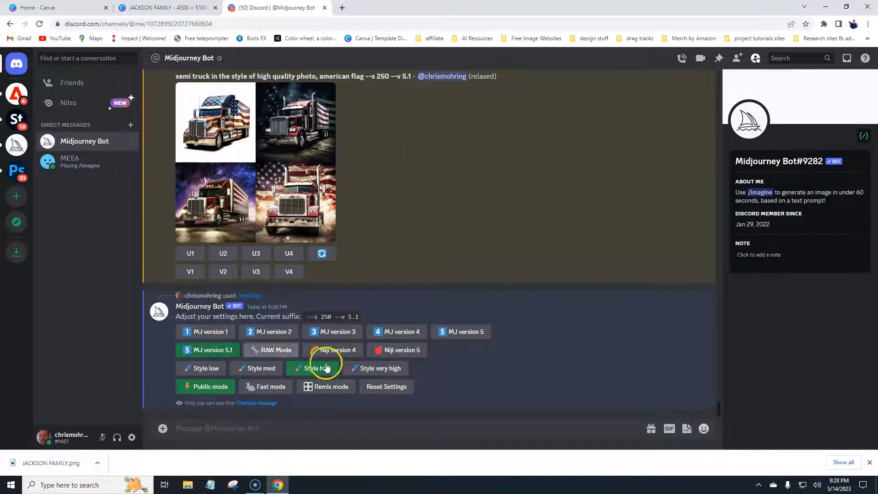
click(269, 388)
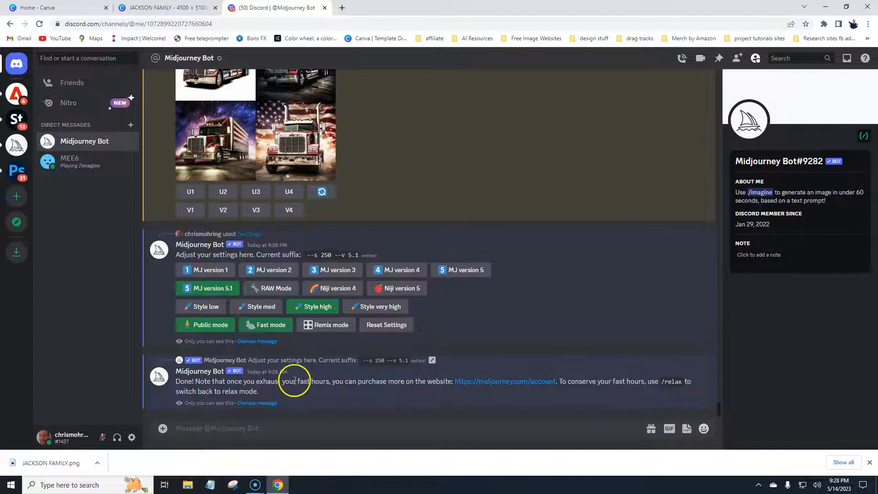
click(257, 403)
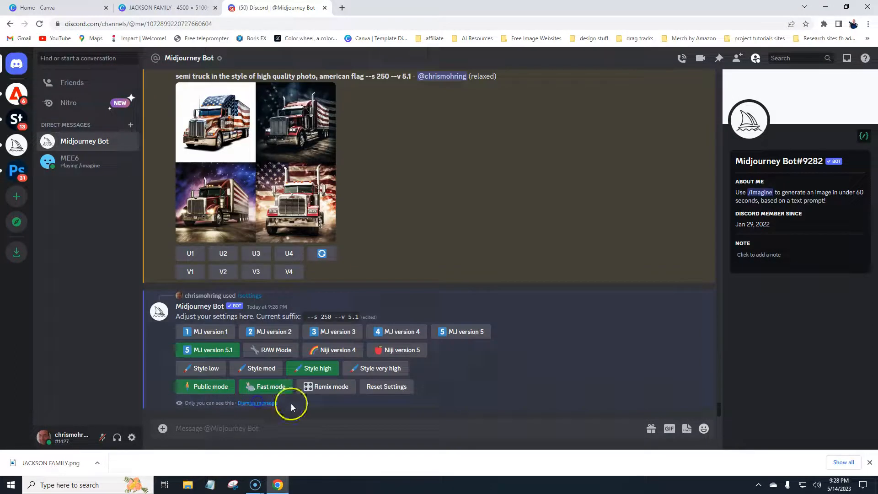
click(260, 403)
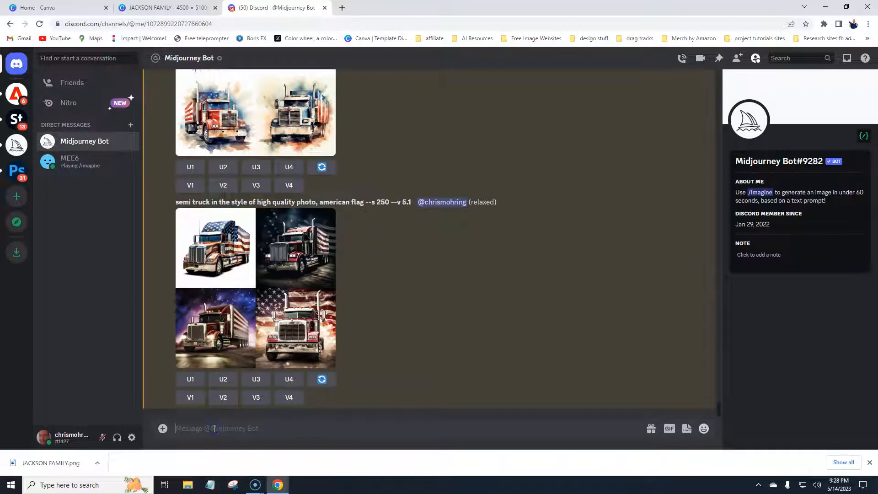
Generate images with the /imagine prompt "t-shirt graphic, palm tree silhouettes insode a retro colored circle, vector, contour"
text(/imagine)
key(Return)
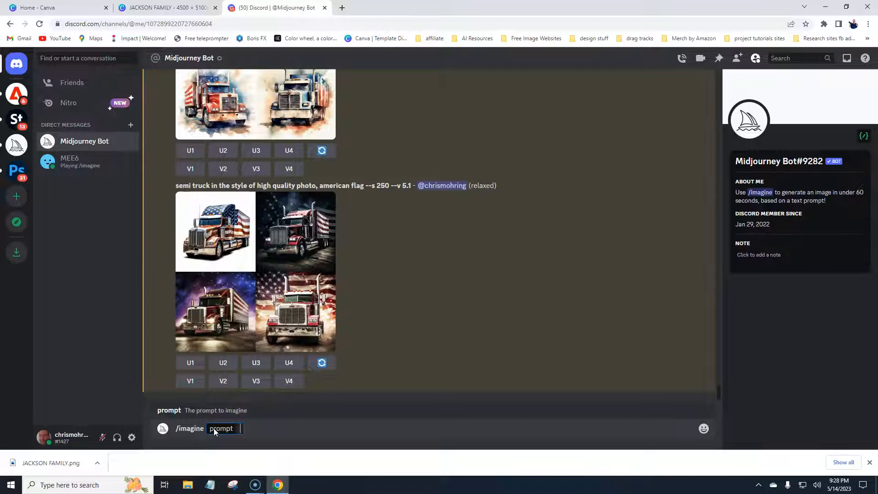
text(t-shirt graphic)
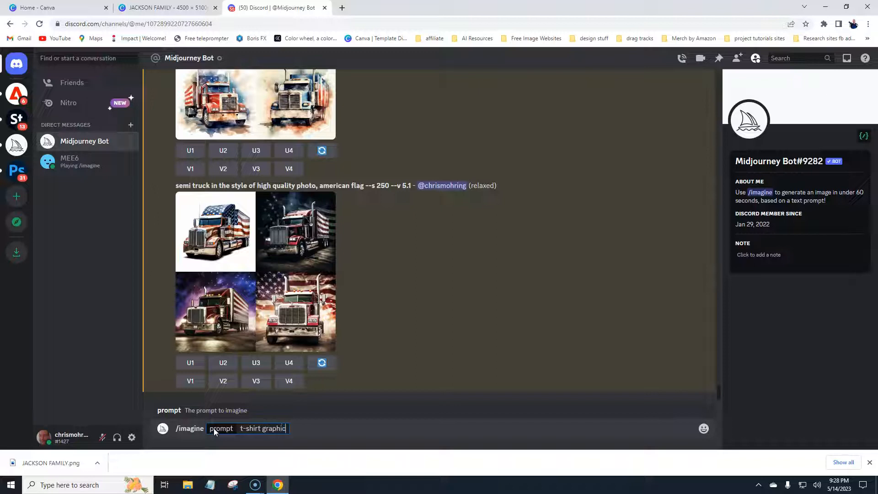
text(, palm tree silhouette)
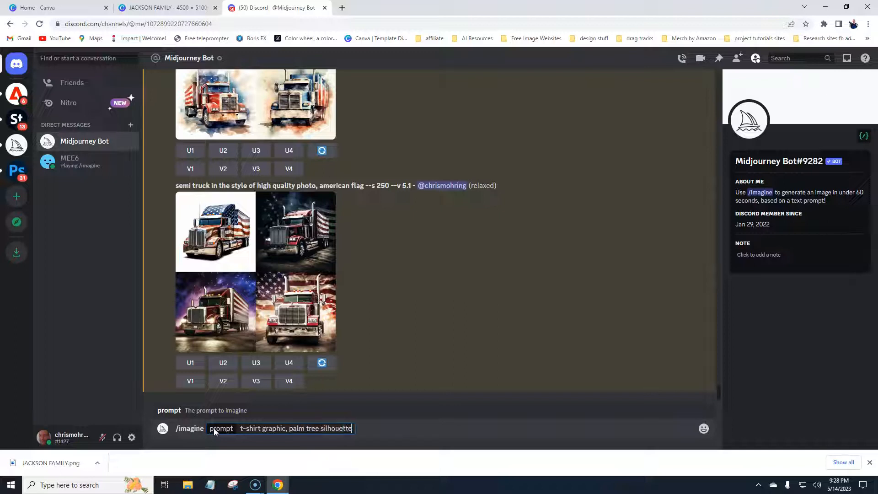
text(s insode a retro colored corcle)
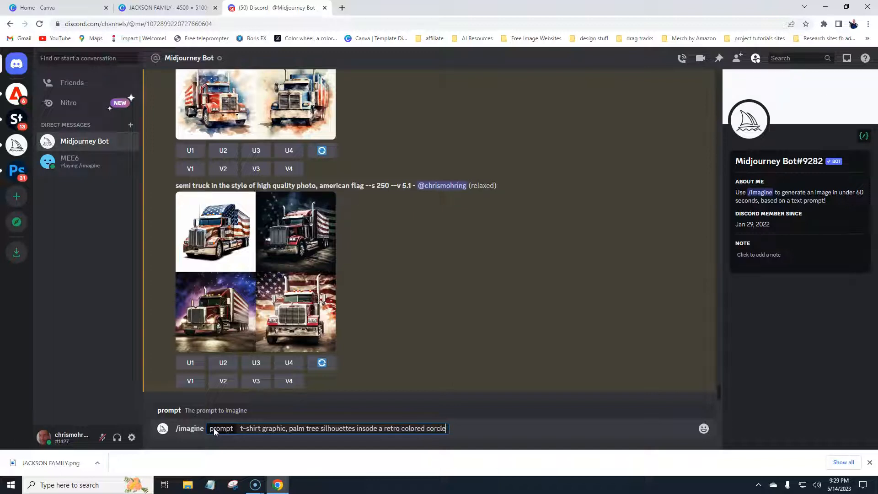
key(BackSpace)
key(BackSpace)
key(BackSpace)
key(BackSpace)
key(BackSpace)
text(ircle, vector, contour)
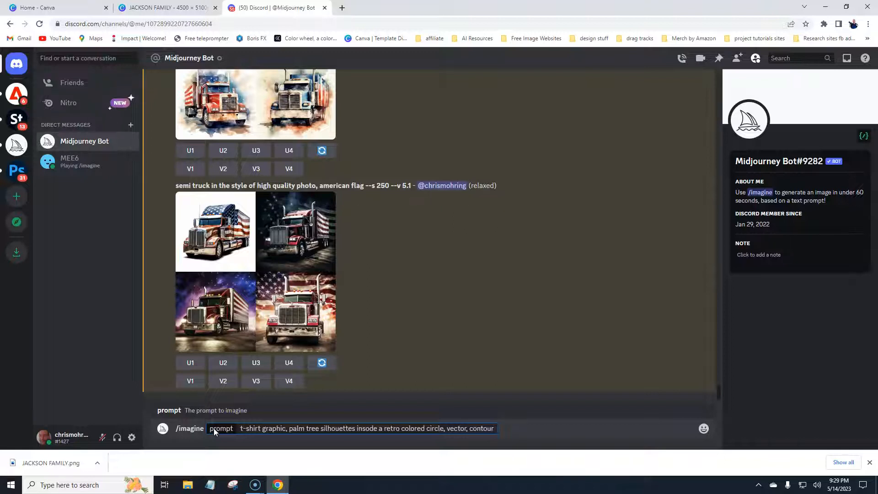
key(Return)
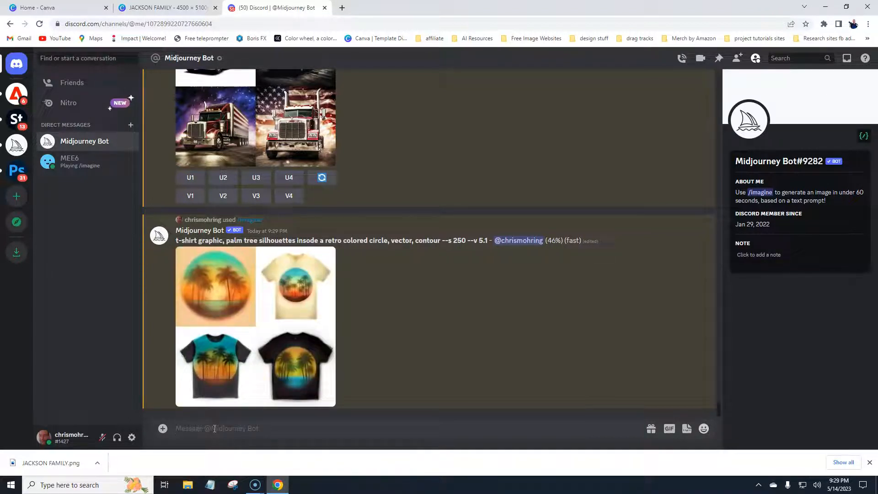
Copy the palm tree prompt's text without its parameters and paste it into a new /imagine prompt
click(218, 293)
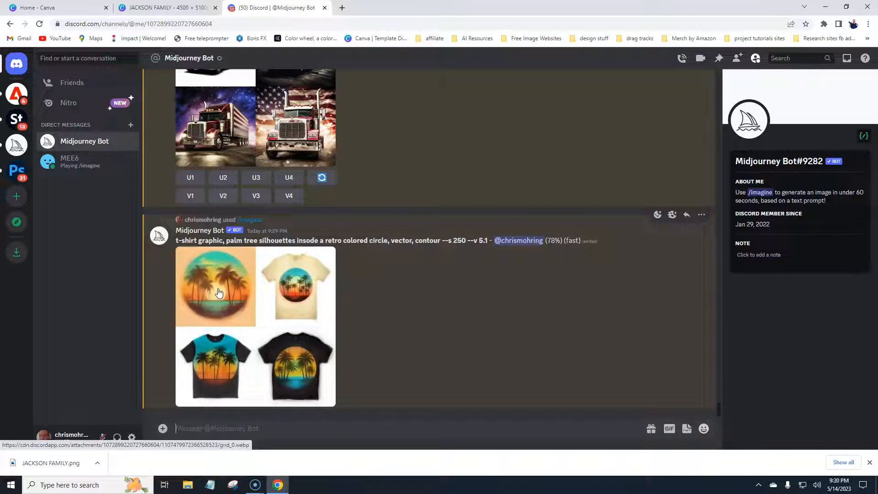
click(476, 243)
drag(440, 240, 170, 247)
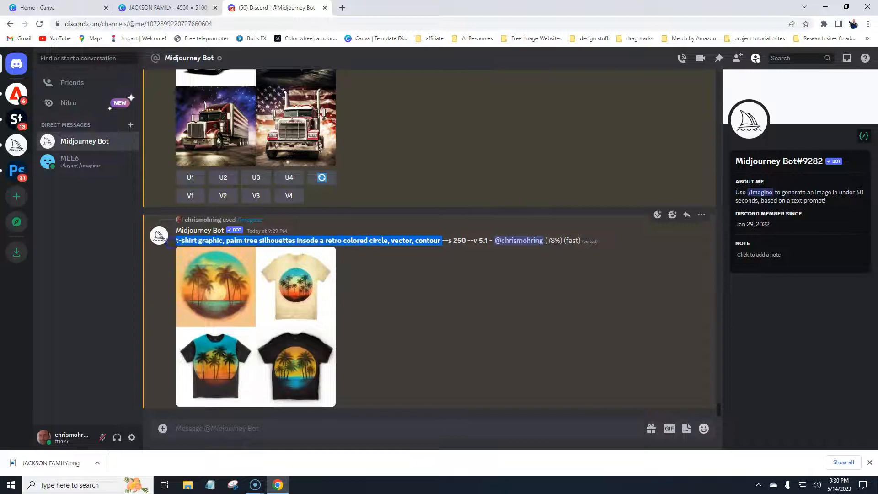
right_click(205, 238)
click(209, 246)
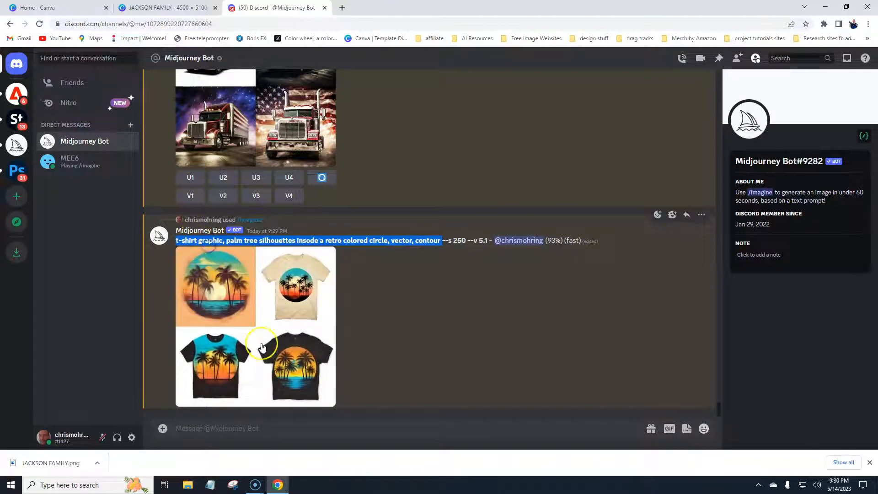
click(256, 426)
text(/imag)
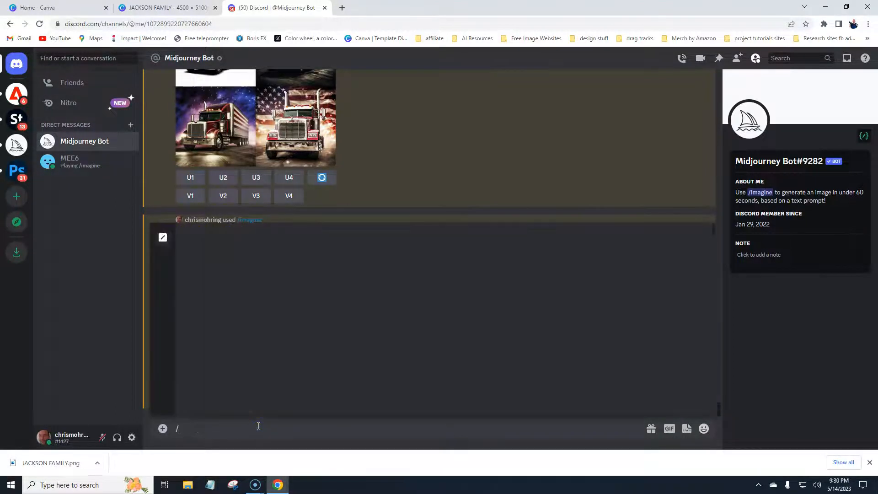
key(Tab)
key(ctrl+v)
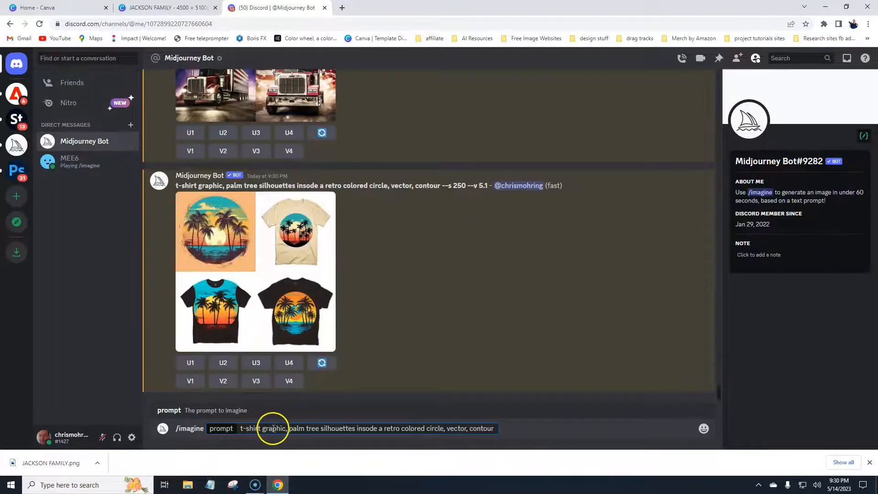
Remove "t-shirt" from the pasted prompt, correct "insode" to "inside", and generate the images
click(286, 428)
drag(262, 428, 240, 429)
key(BackSpace)
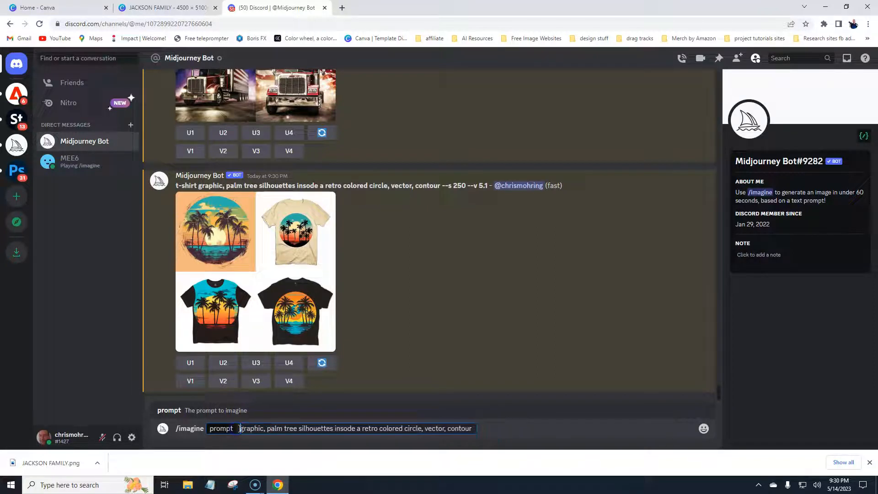
click(347, 427)
key(BackSpace)
text(i)
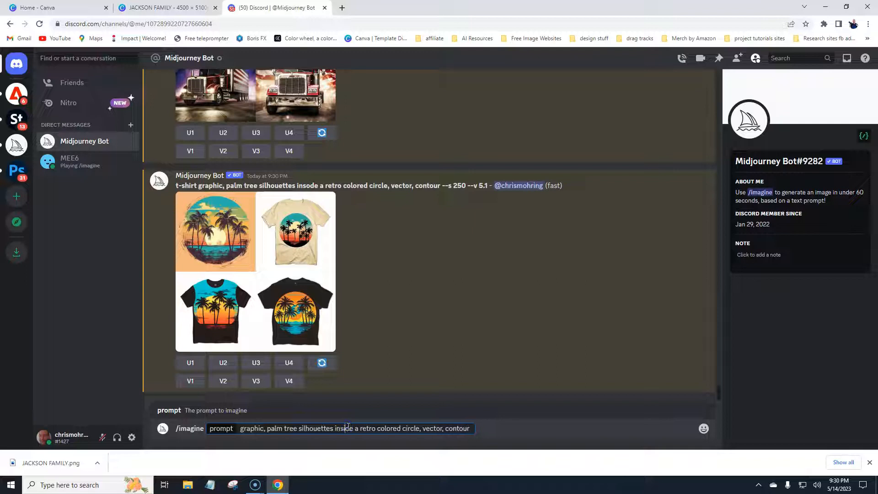
click(474, 429)
key(Return)
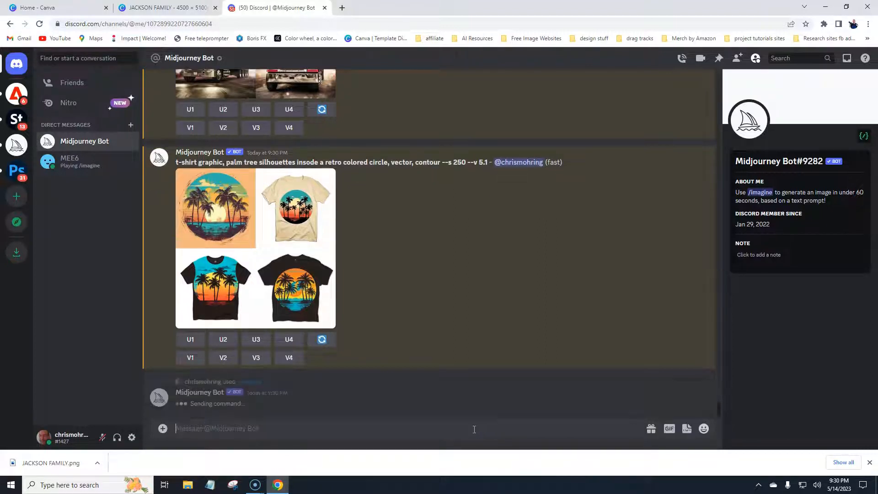
Examine the first T-shirt graphic grid at full size in the browser, then close the enlarged views
click(213, 210)
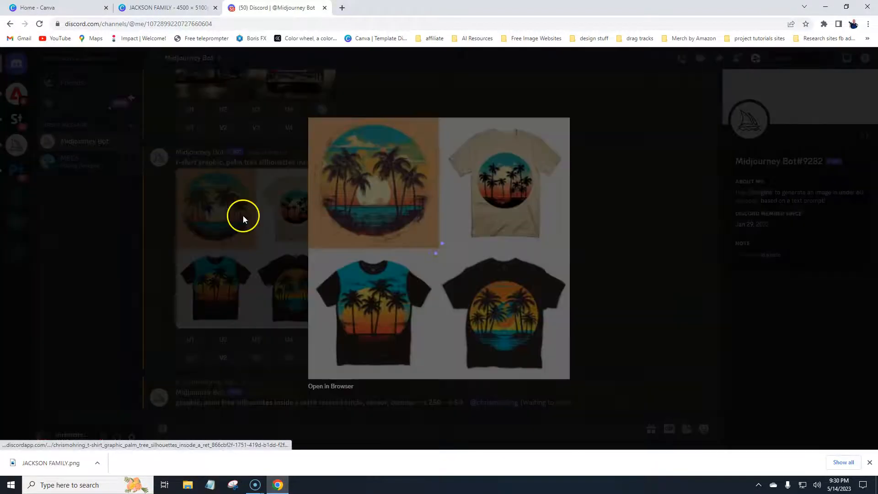
click(343, 386)
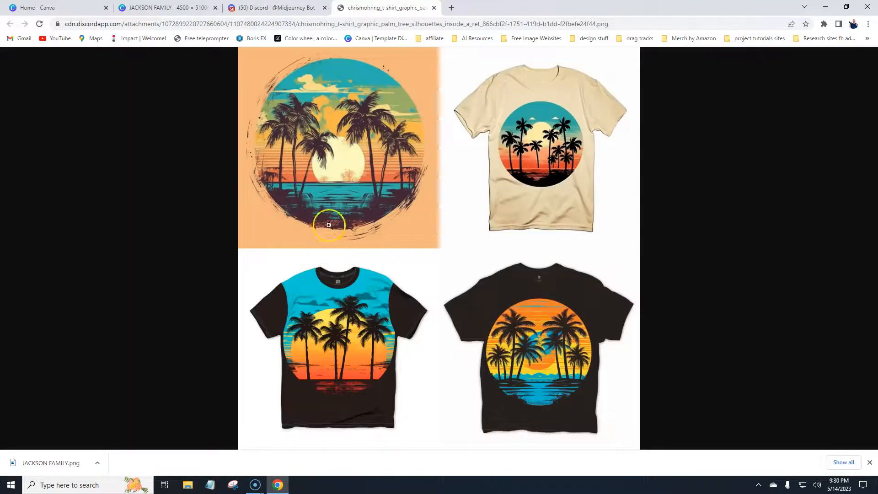
click(320, 171)
scroll(337, 272, up, 1)
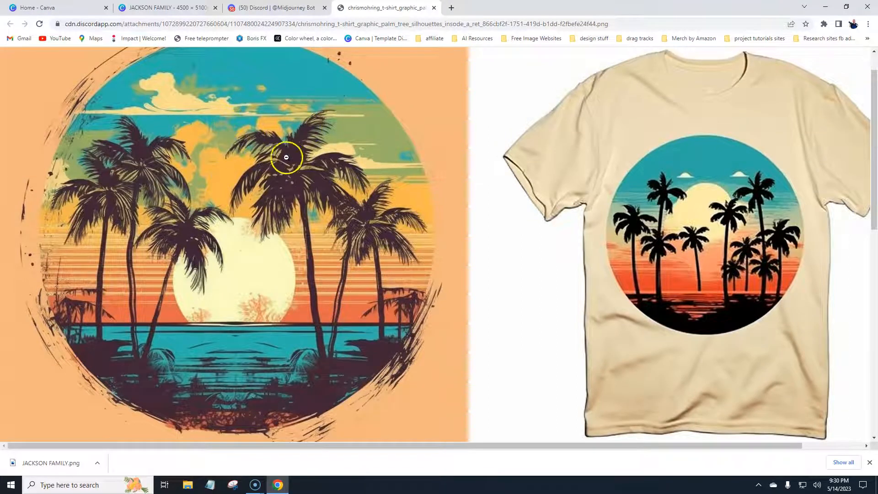
click(290, 7)
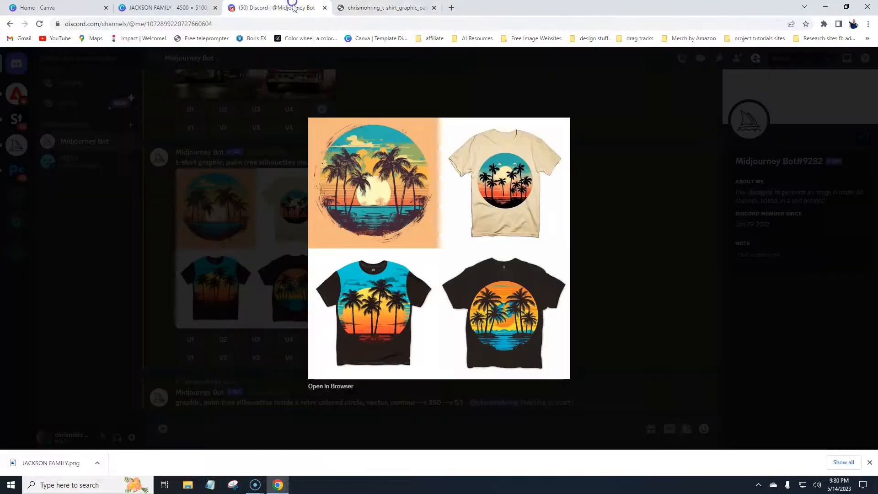
click(435, 7)
click(629, 290)
click(526, 328)
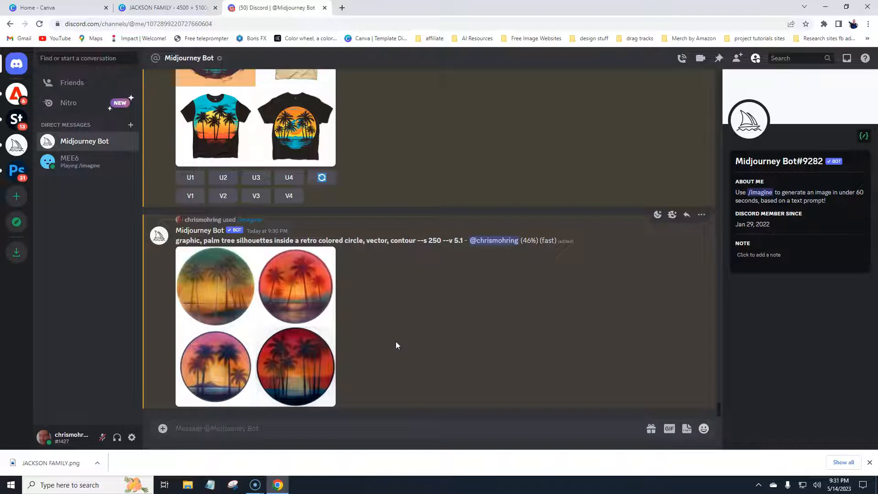
Start a new /imagine prompt reading "the capital letter B sunset"
click(195, 429)
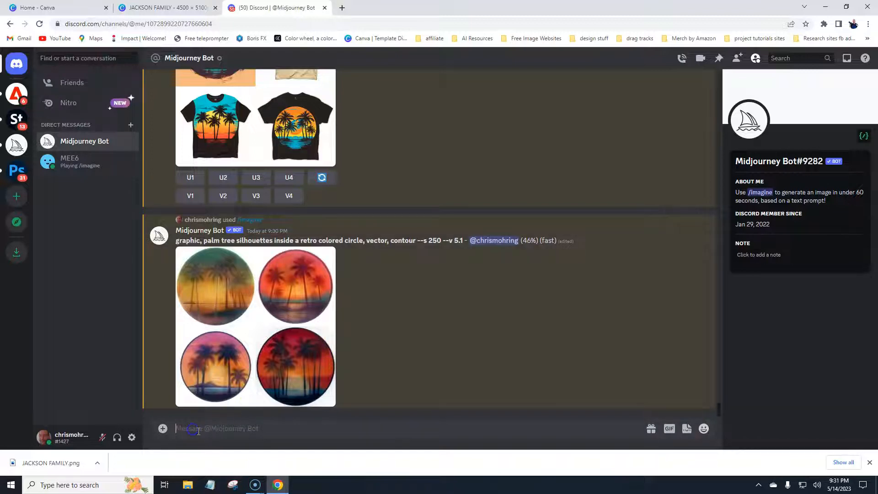
text(/ima)
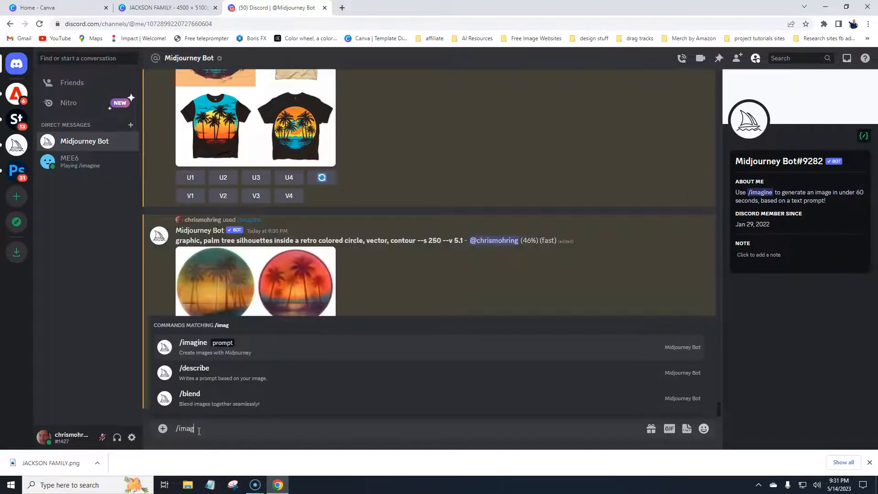
text(g)
key(Tab)
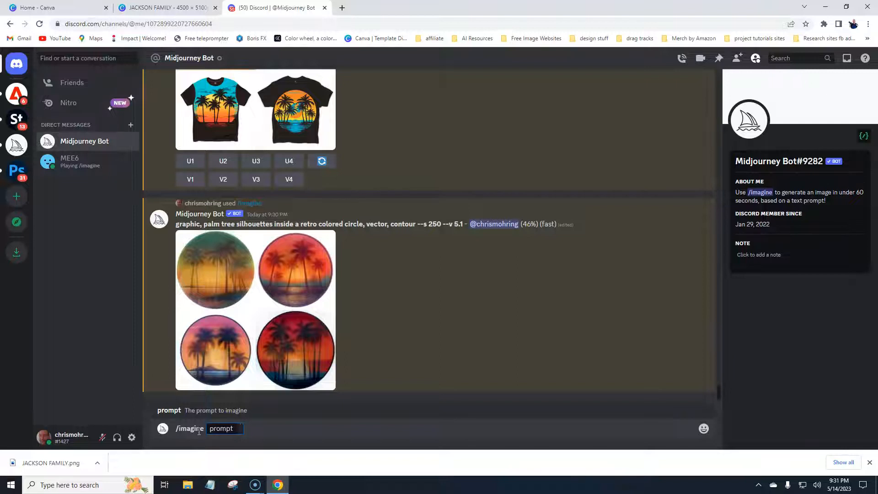
text(the capital letter B sunset)
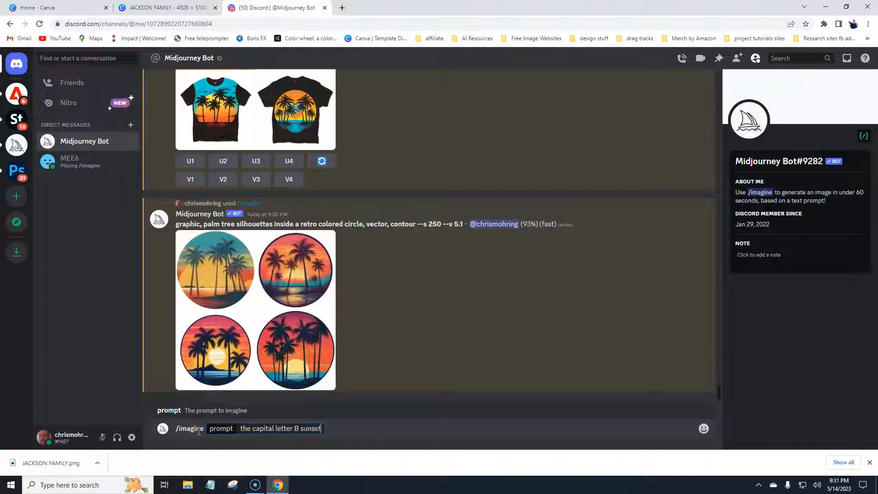
Revise the prompt to "the capital letter B in a sunset graphic" and generate the images
key(Left)
key(Left)
key(Left)
key(Left)
text(in a)
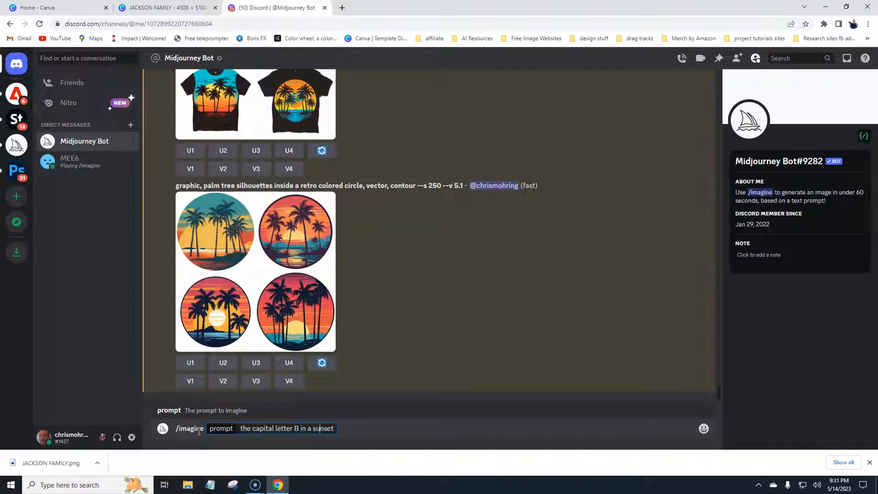
key(Right)
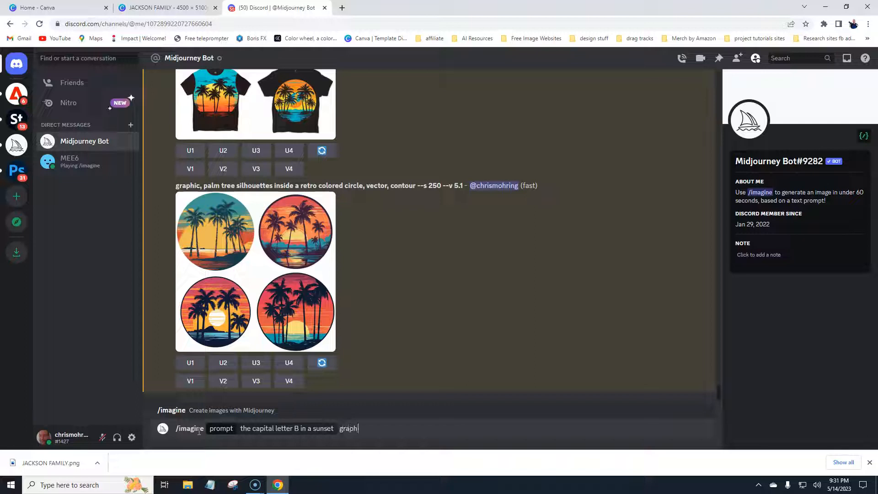
text(graphic)
drag(368, 428, 338, 427)
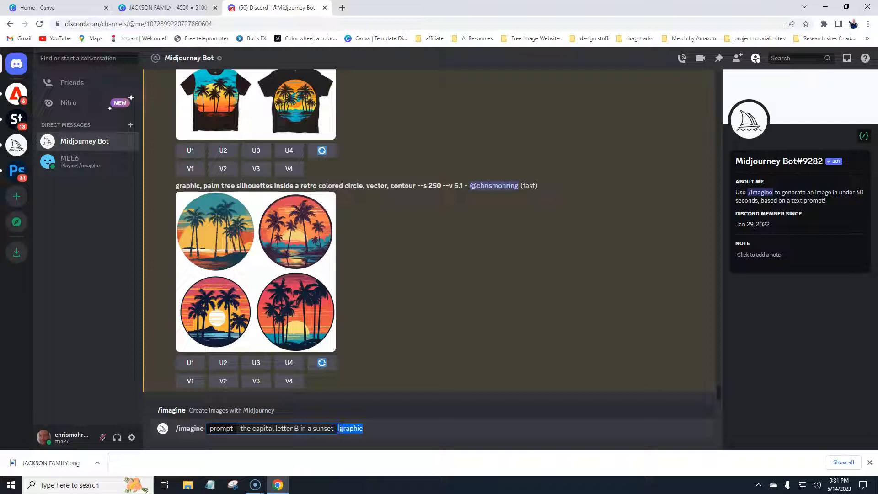
key(BackSpace)
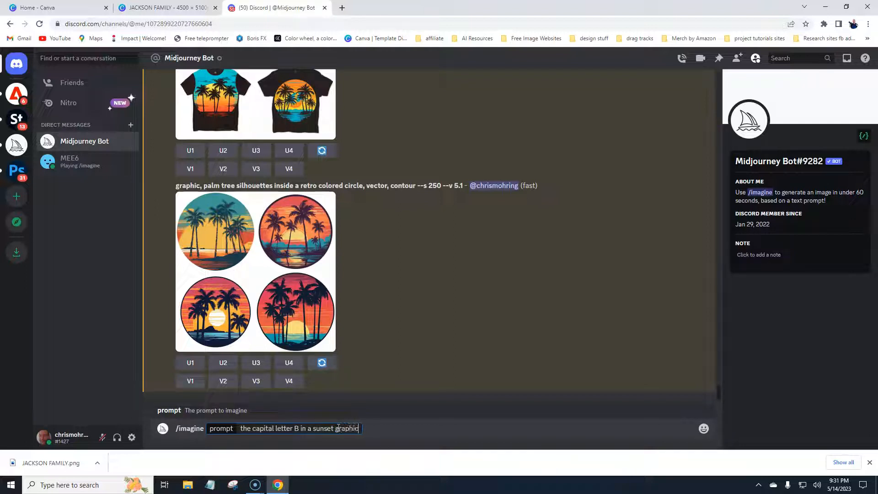
key(Return)
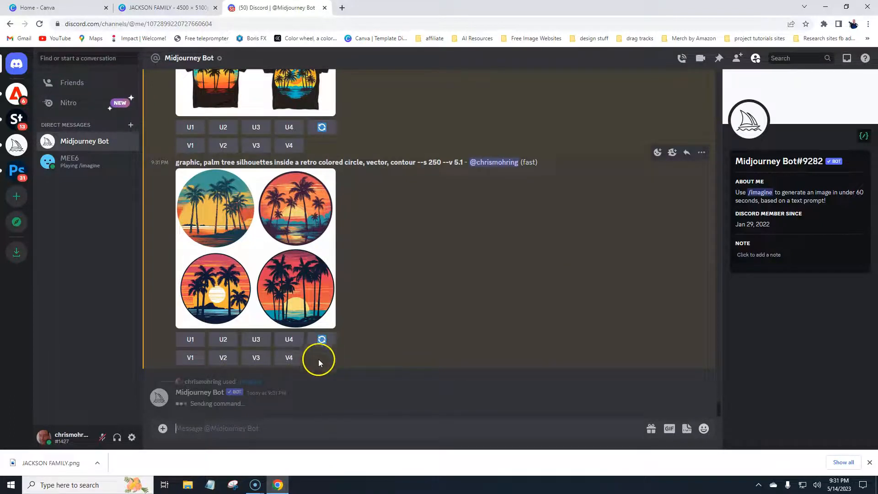
Examine the four palm tree circle graphics at full size in the browser, then close the enlarged views
click(261, 248)
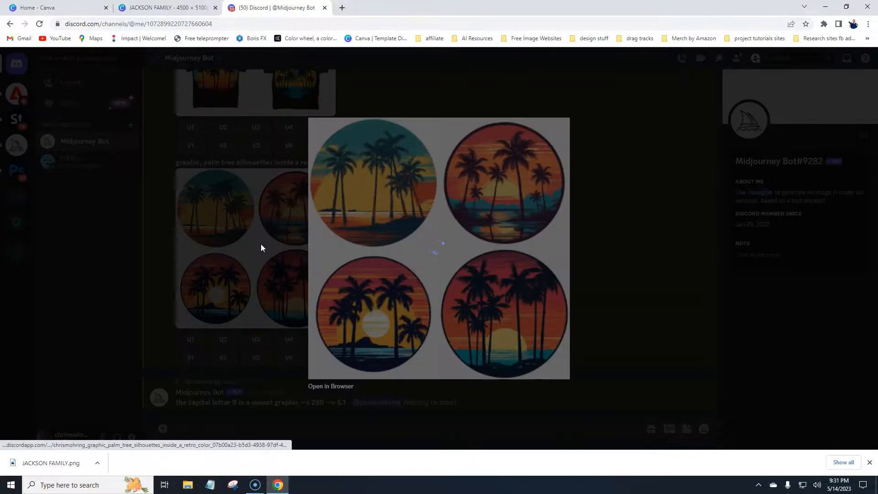
click(330, 387)
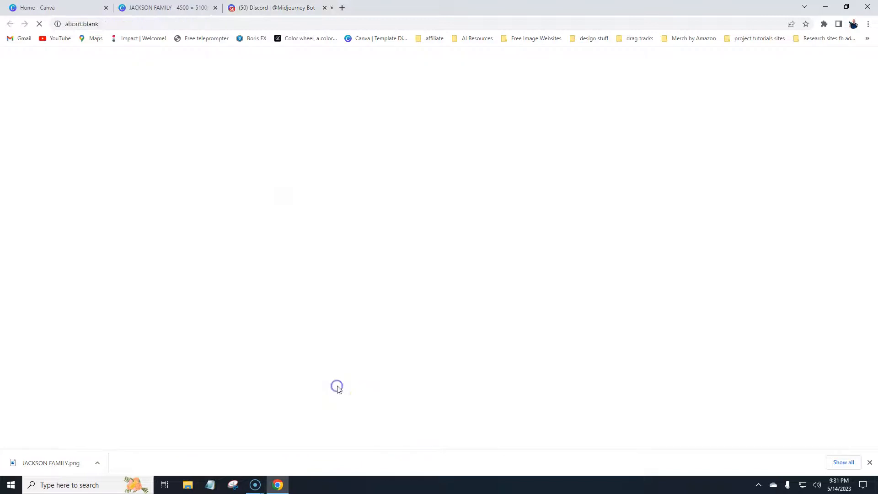
click(492, 231)
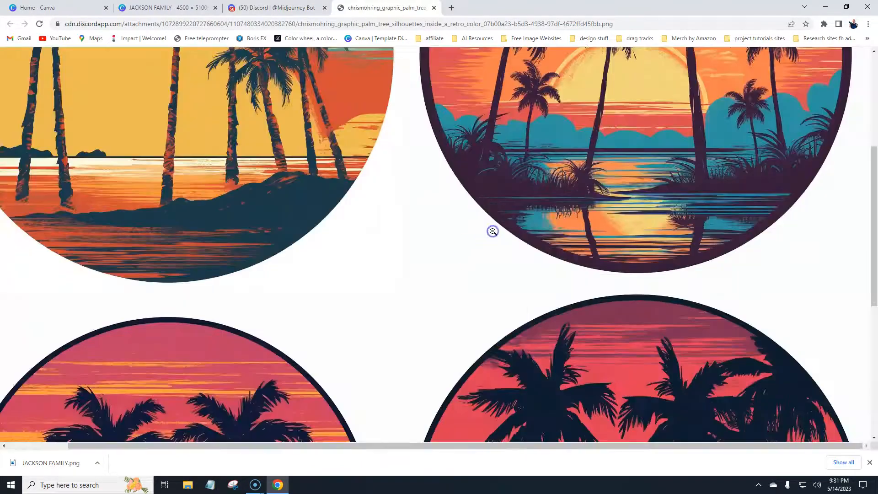
scroll(507, 256, up, 4)
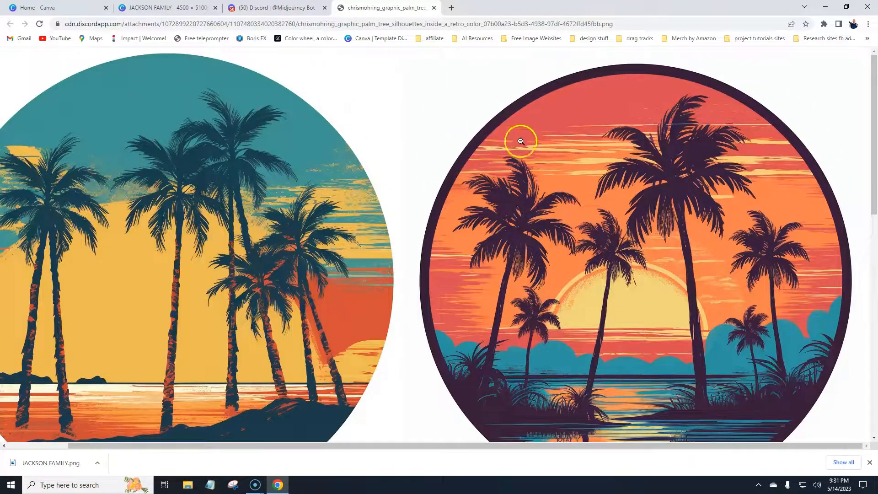
scroll(314, 214, down, 6)
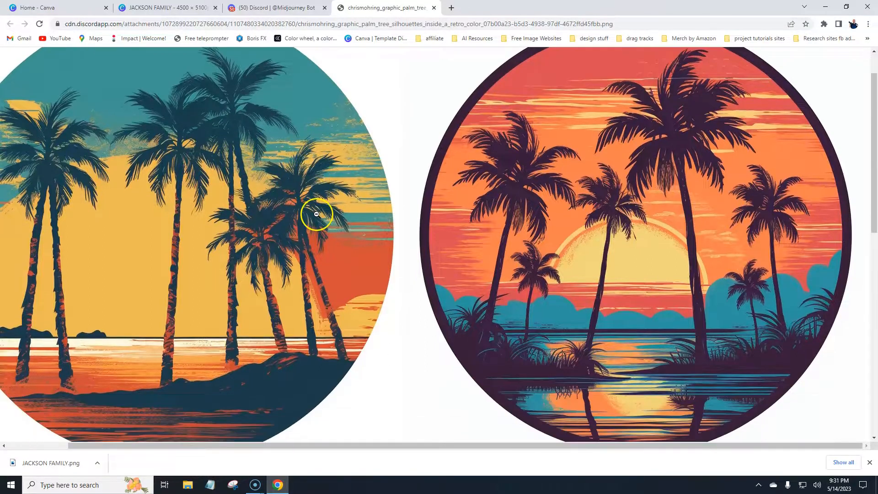
scroll(345, 208, down, 4)
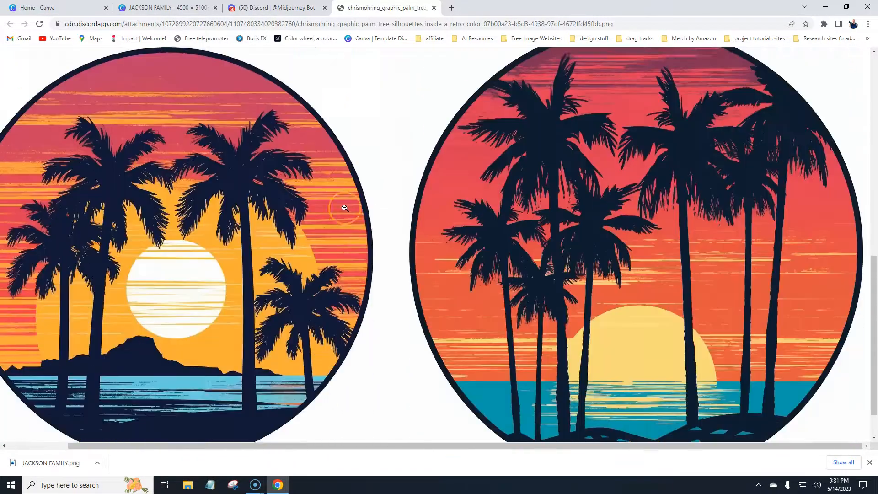
click(433, 8)
click(613, 311)
Upscale all four images of the palm tree circle grid
scroll(486, 247, up, 5)
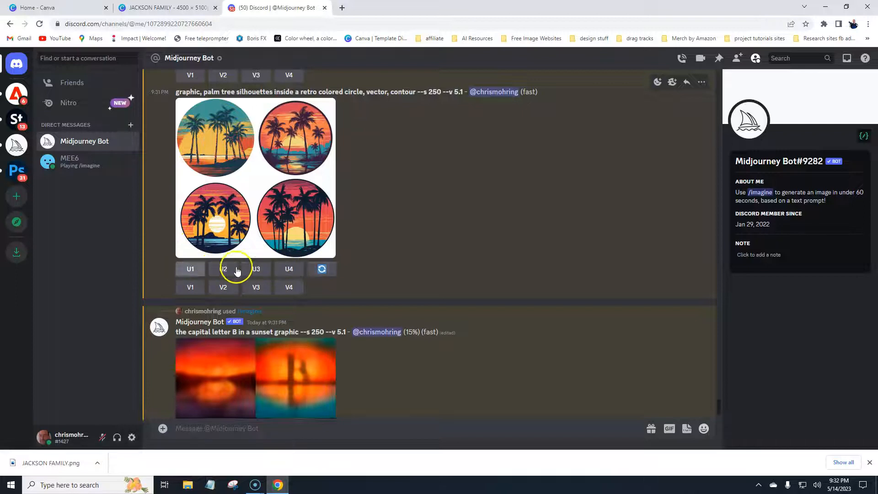
click(197, 274)
click(225, 270)
click(256, 270)
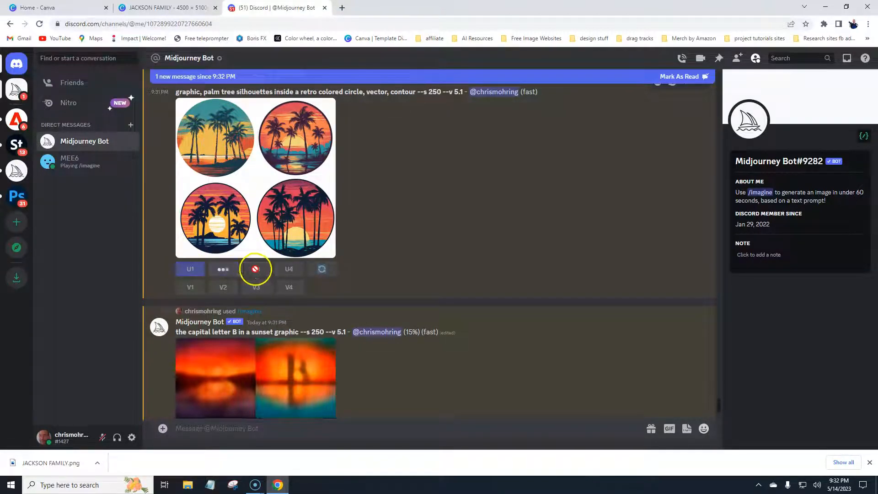
click(285, 269)
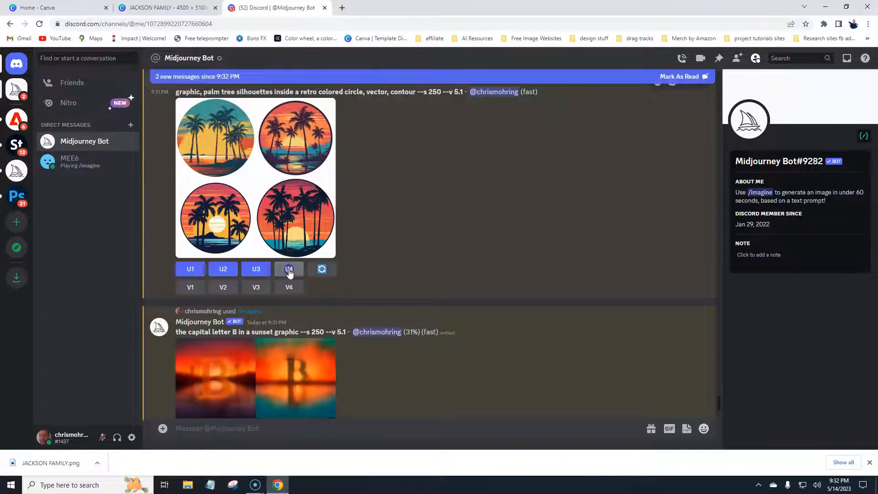
Find the upscaled palm tree circle Image #1, examine it at full size in the browser, and close it
scroll(382, 221, down, 3)
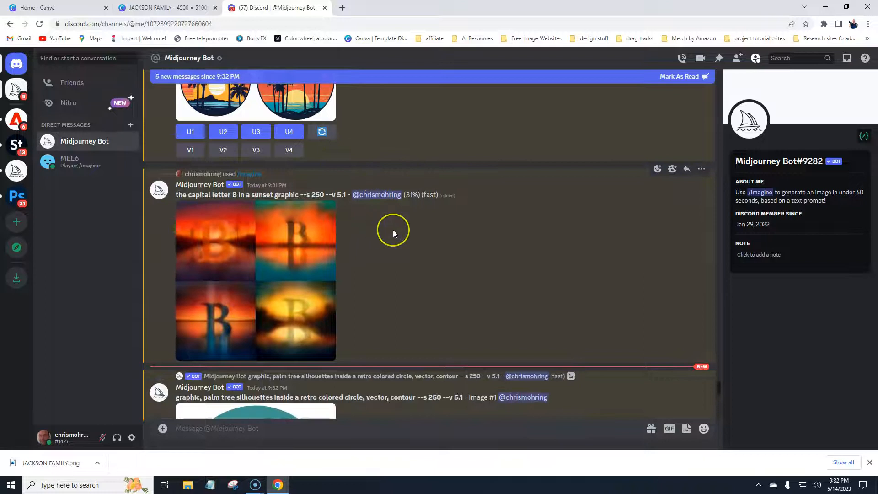
scroll(393, 230, down, 2)
scroll(392, 230, down, 3)
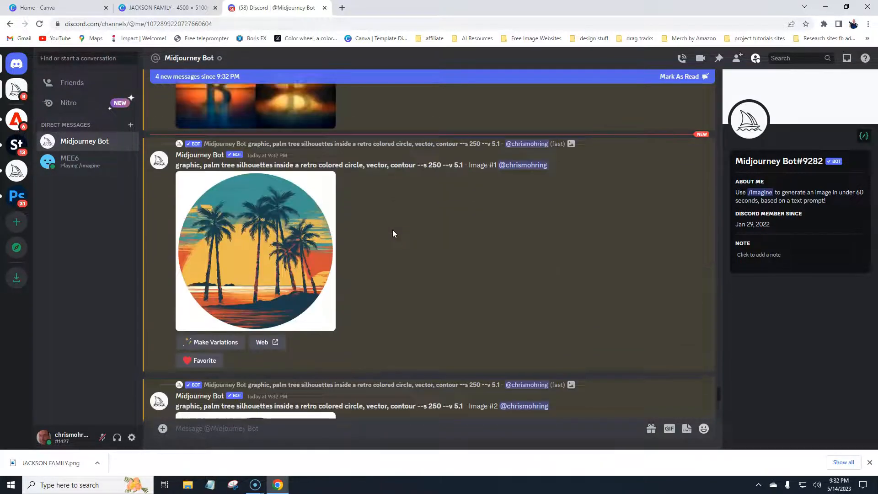
scroll(392, 234, down, 1)
click(261, 223)
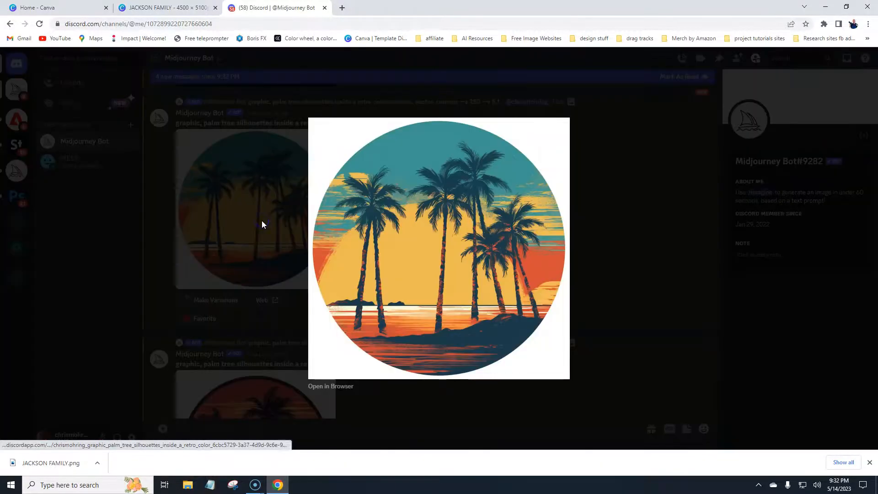
click(341, 386)
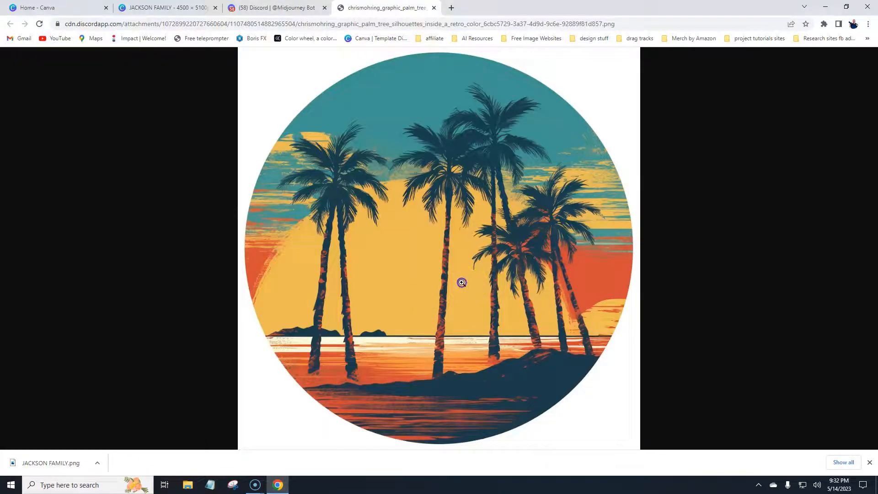
click(461, 282)
click(408, 264)
click(434, 8)
click(591, 213)
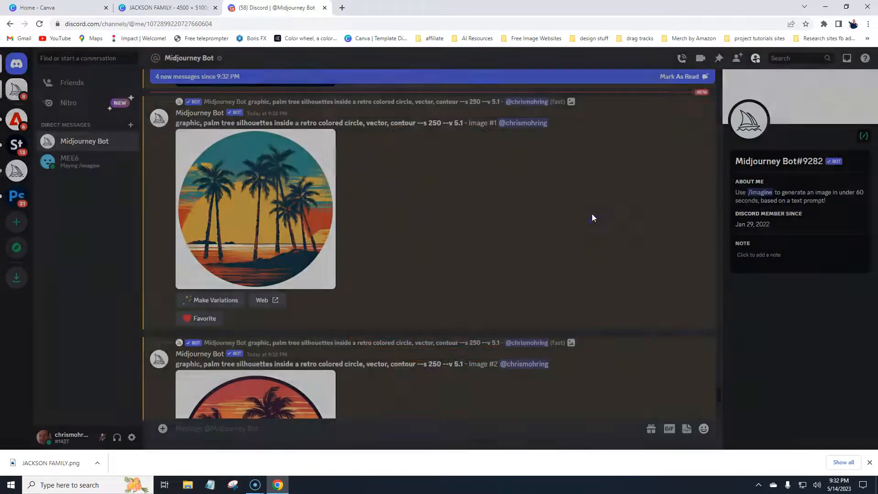
Copy the prompt text "the capital letter B in a sunset graphic" without its parameters
scroll(405, 257, up, 5)
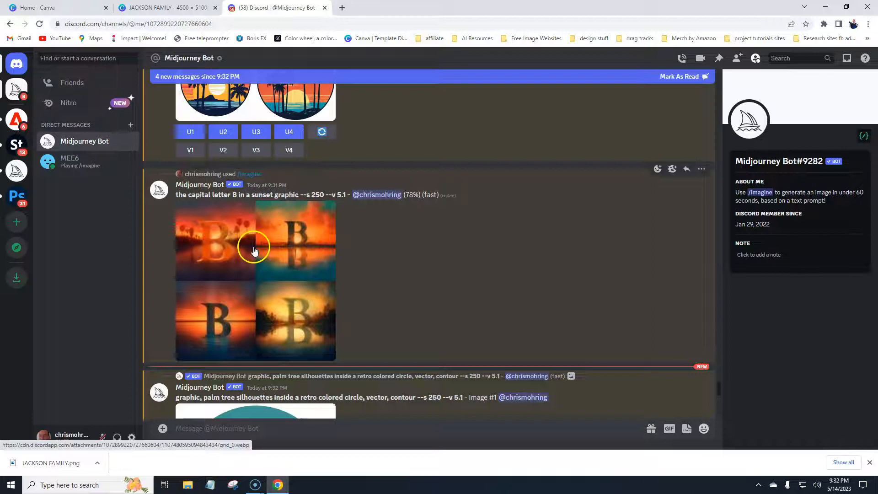
scroll(405, 254, down, 2)
scroll(395, 247, up, 1)
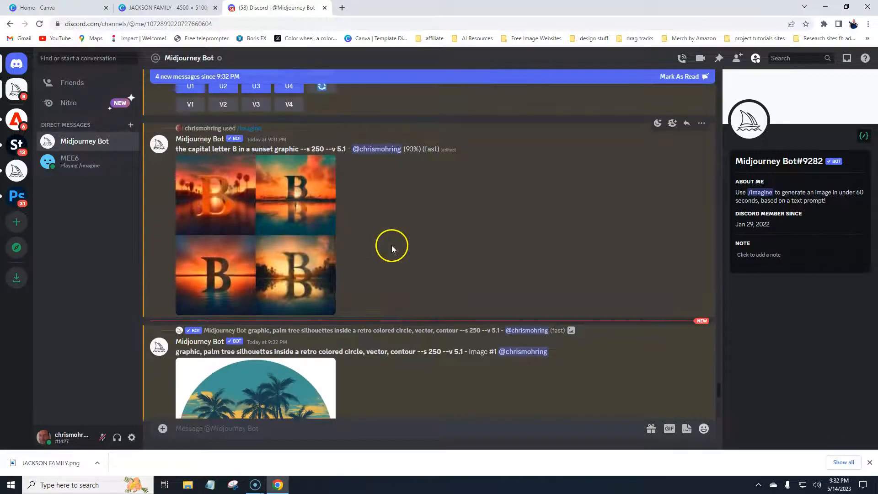
drag(300, 150, 179, 148)
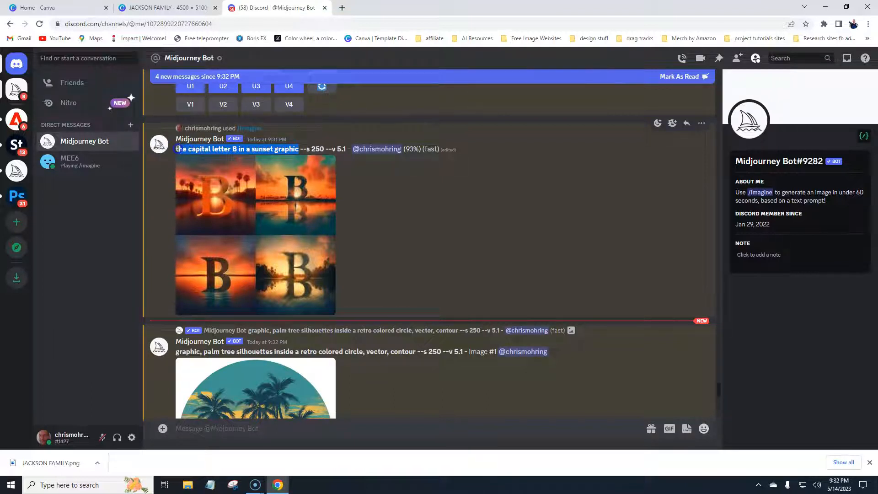
right_click(181, 149)
click(198, 157)
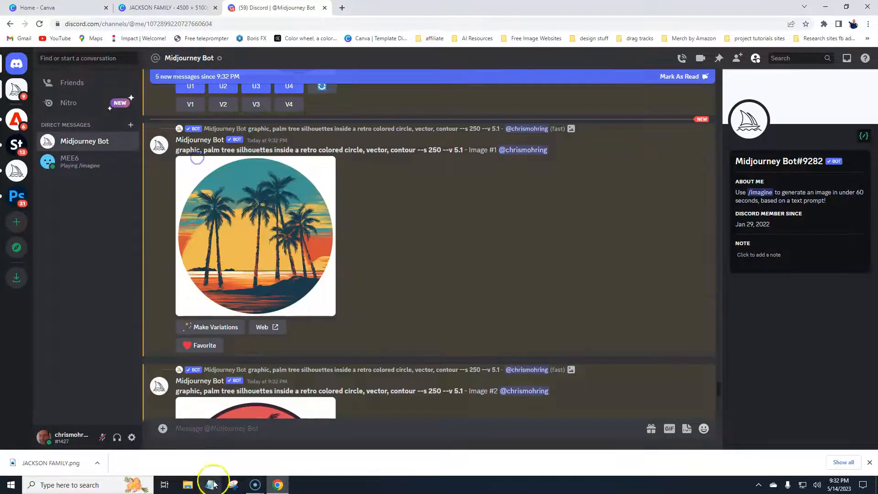
click(229, 430)
text(/imagine)
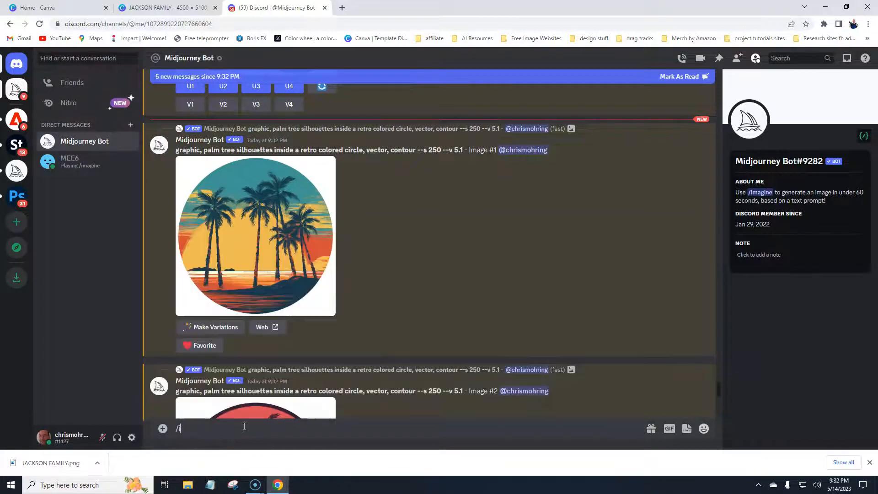
key(Return)
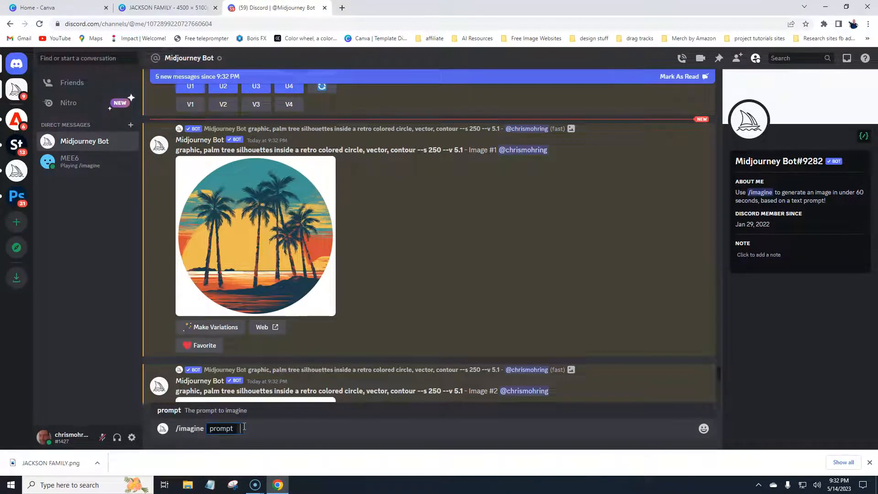
key(ctrl+v)
click(246, 427)
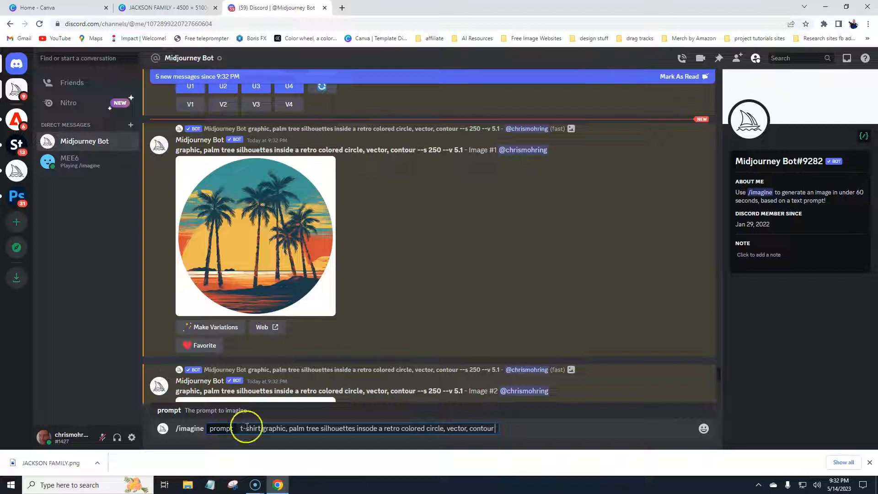
key(BackSpace)
key(BackSpace)
key(ctrl+a)
key(BackSpace)
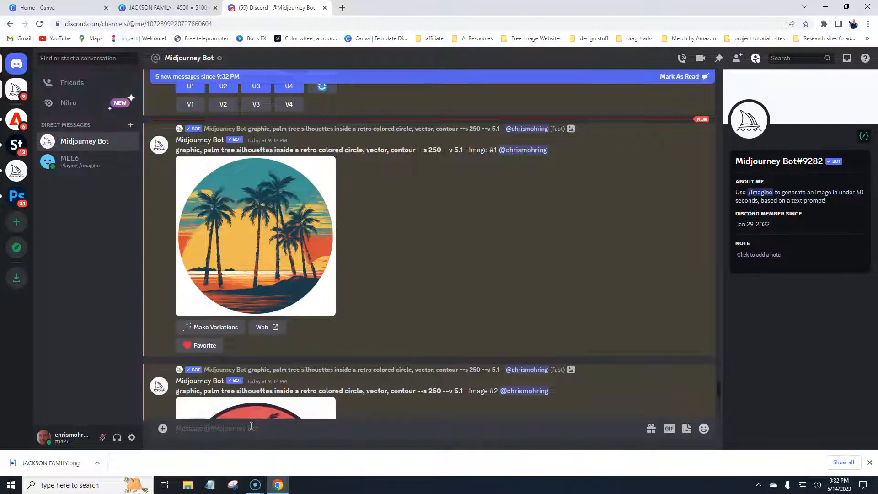
text(?ima)
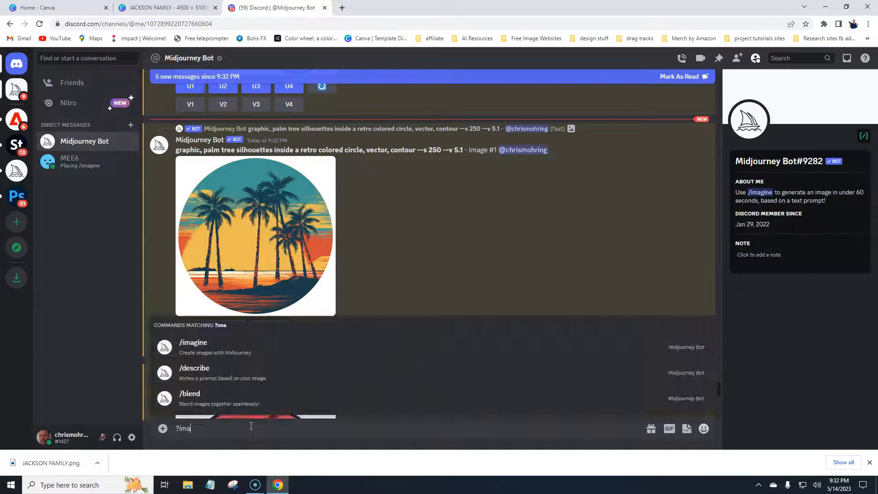
key(Return)
Start a new /imagine prompt and fill it with the copied text "the capital letter B in a sunset graphic" from the earlier result
click(254, 425)
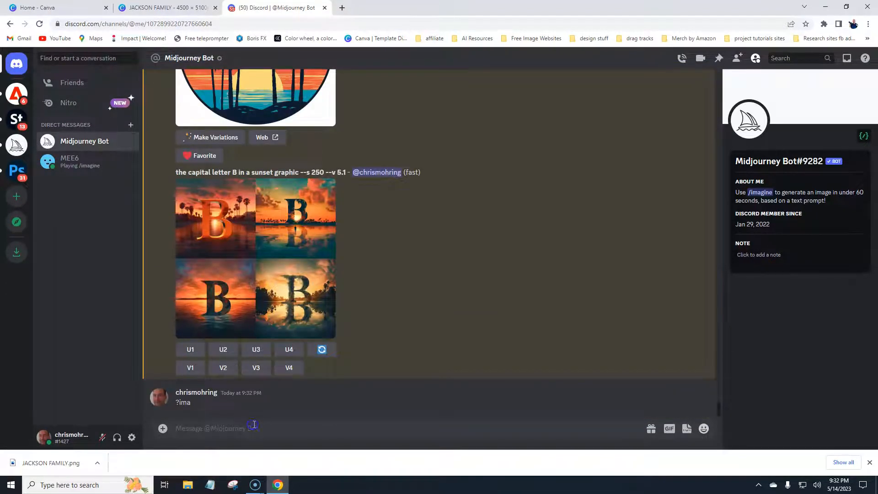
text(/)
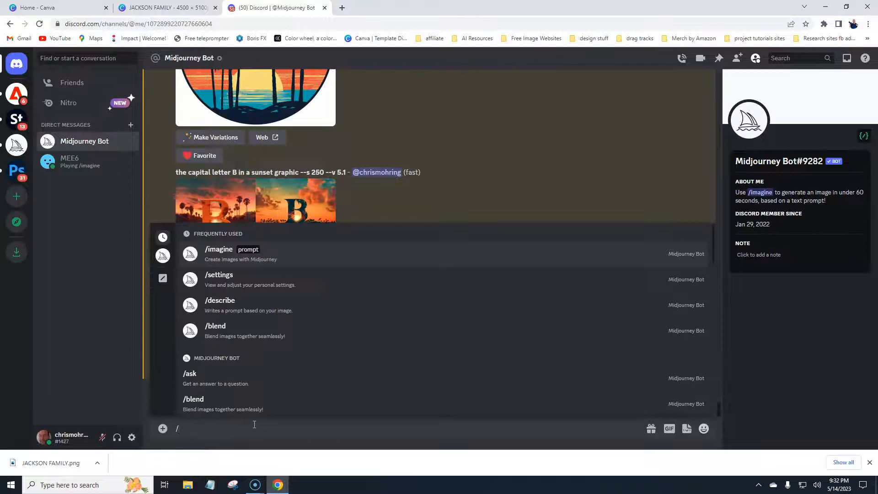
text(ima)
key(Tab)
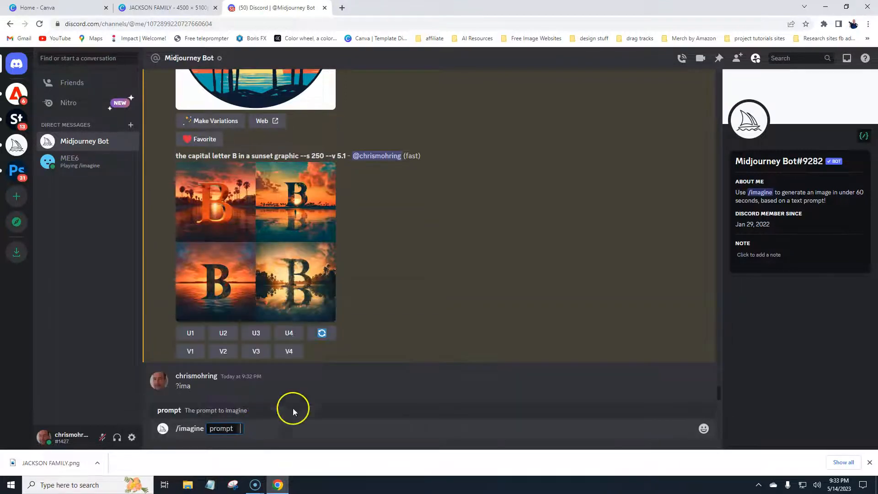
drag(299, 157, 182, 159)
right_click(182, 157)
click(195, 168)
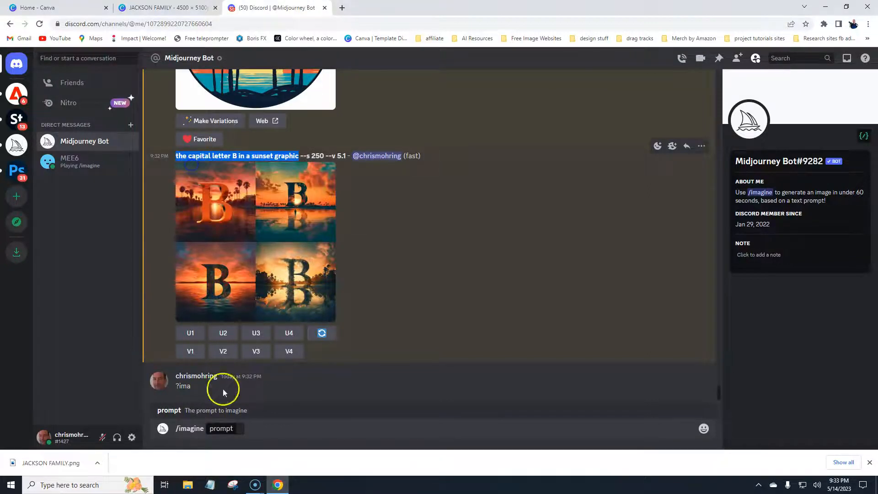
click(239, 429)
key(ctrl+v)
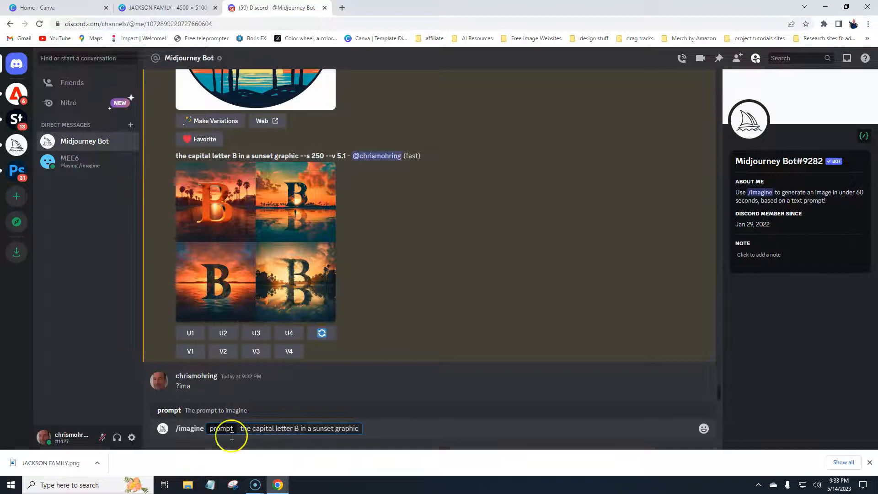
Replace the letter B in the prompt with "J A C K S O N", append "with a slight arc warp", and submit it
double_click(296, 428)
key(BackSpace)
text(J A C)
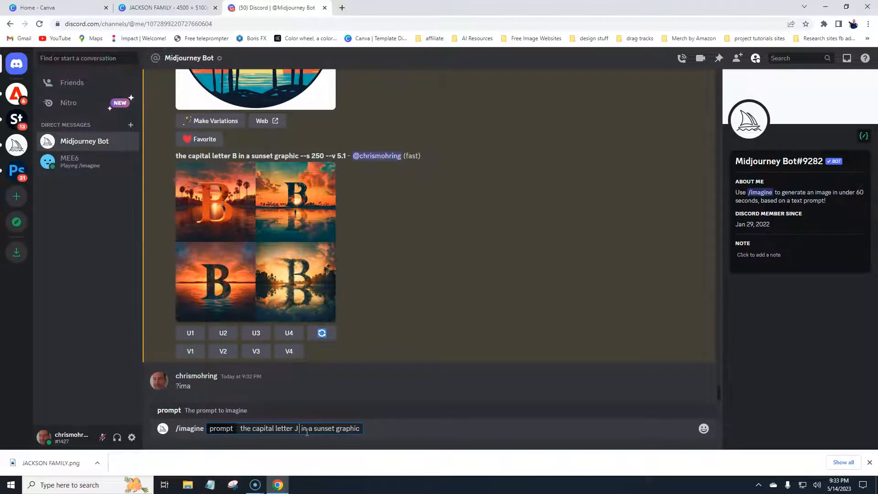
text( K S O N)
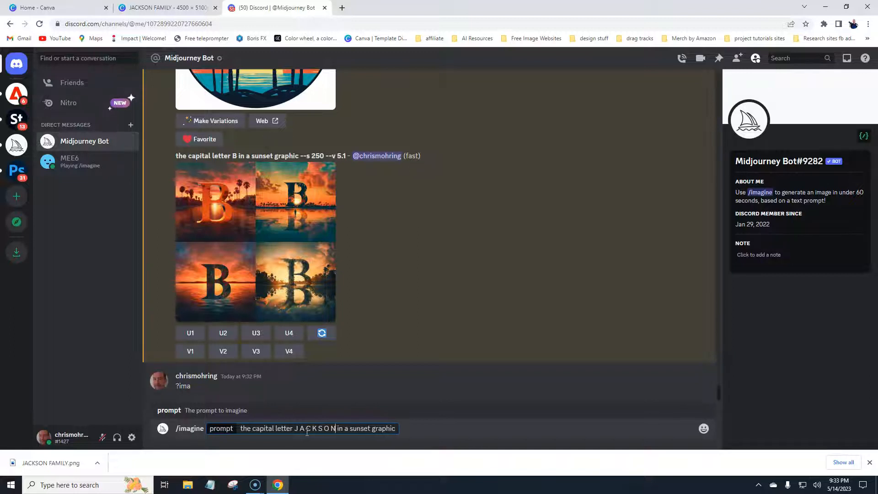
click(397, 429)
text(with a slight arc warp)
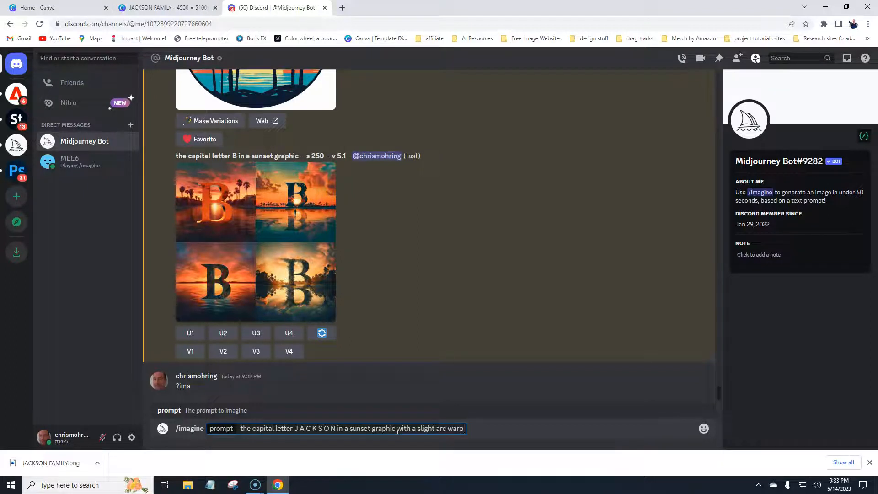
key(Return)
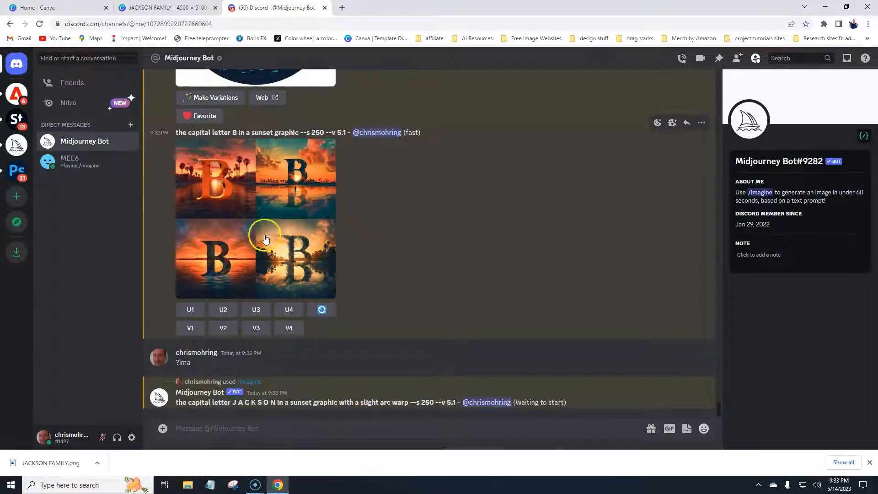
Examine the four sunset letter B images at full size in the browser, then close the enlarged views
click(240, 199)
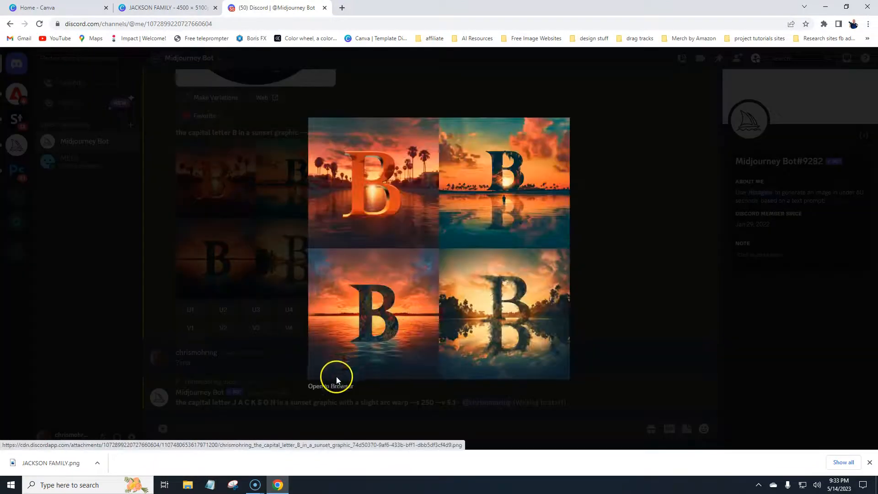
click(333, 386)
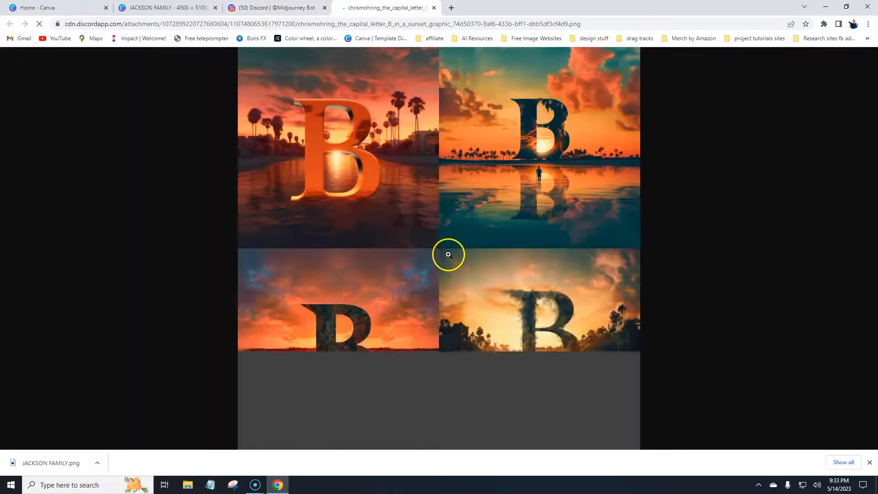
click(393, 241)
scroll(429, 256, up, 5)
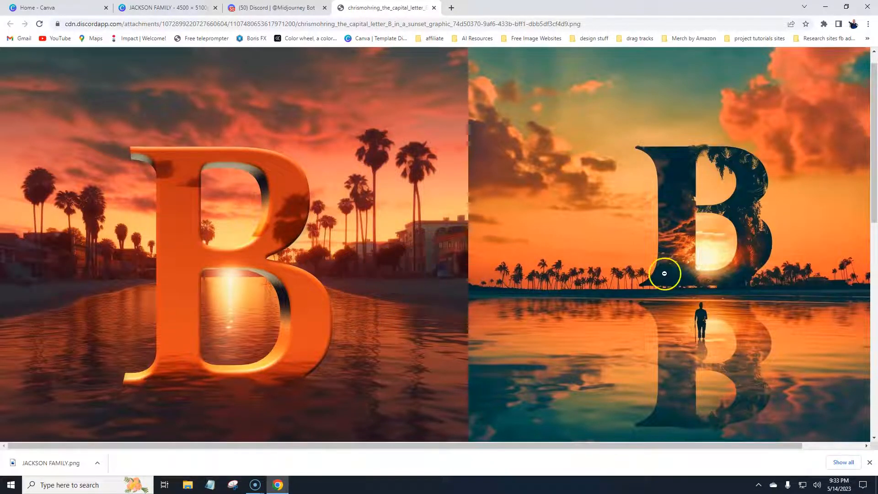
scroll(686, 286, down, 1)
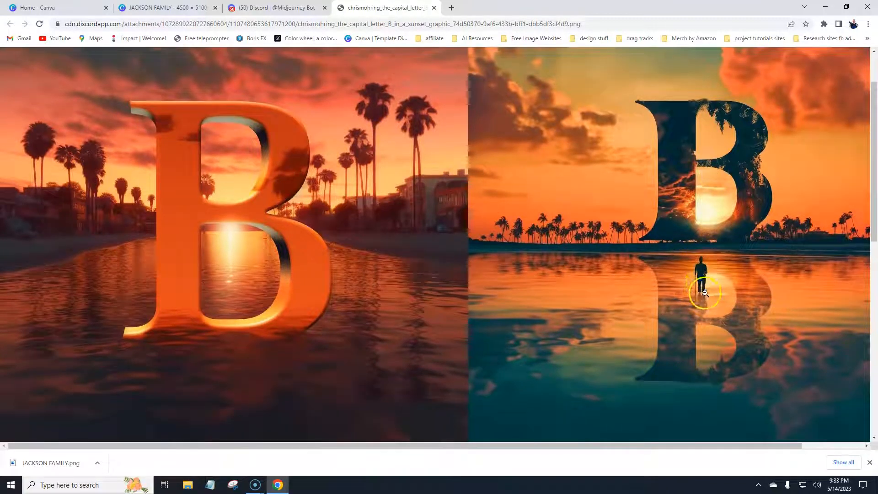
click(706, 278)
click(591, 288)
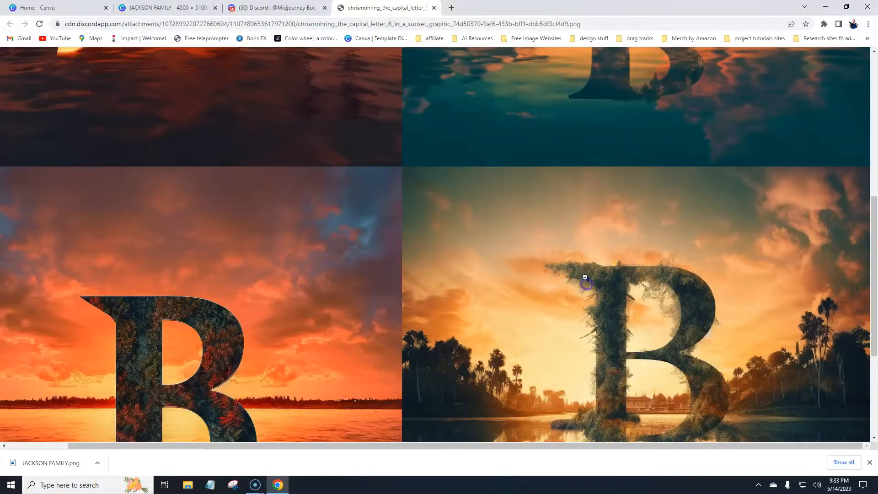
scroll(733, 321, up, 5)
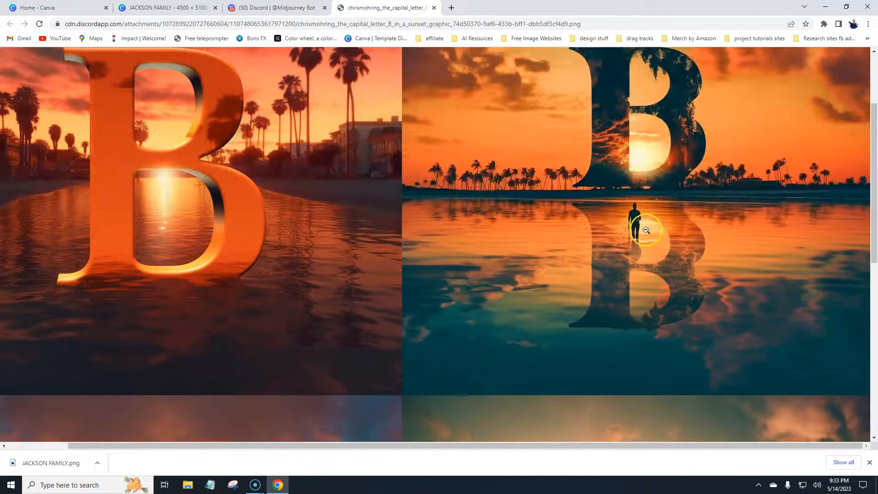
scroll(565, 261, up, 2)
scroll(566, 262, down, 10)
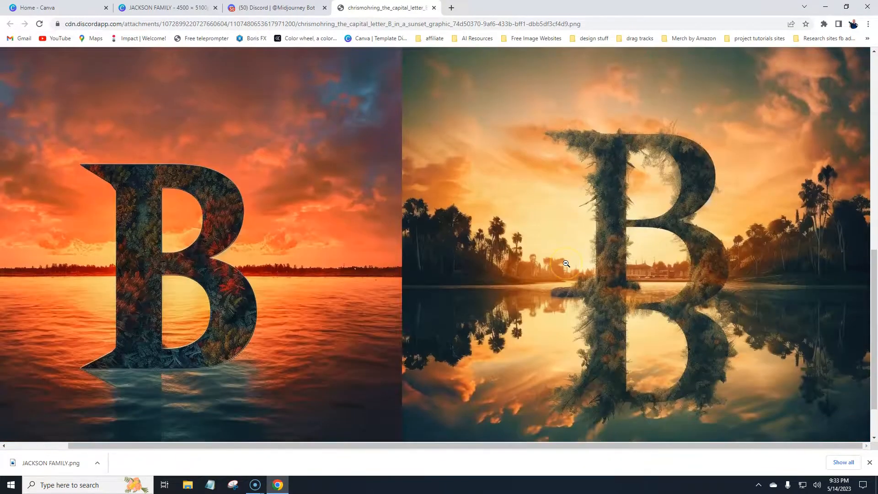
scroll(566, 264, down, 1)
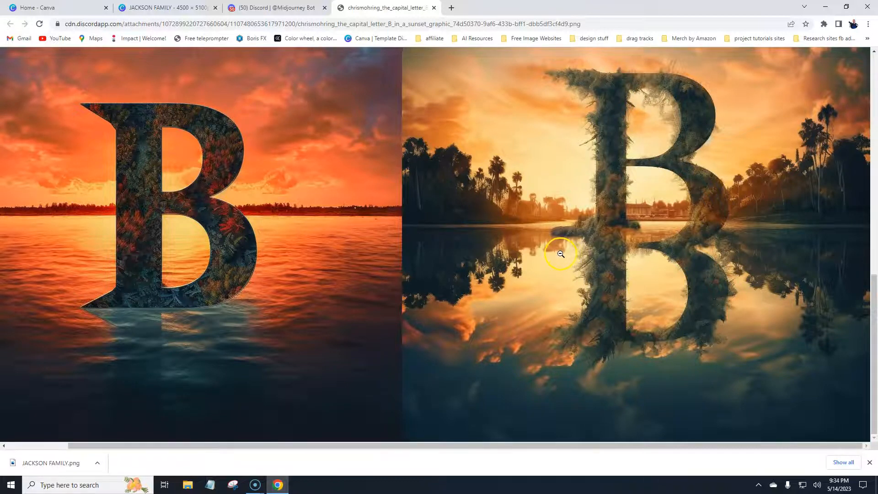
scroll(560, 254, up, 10)
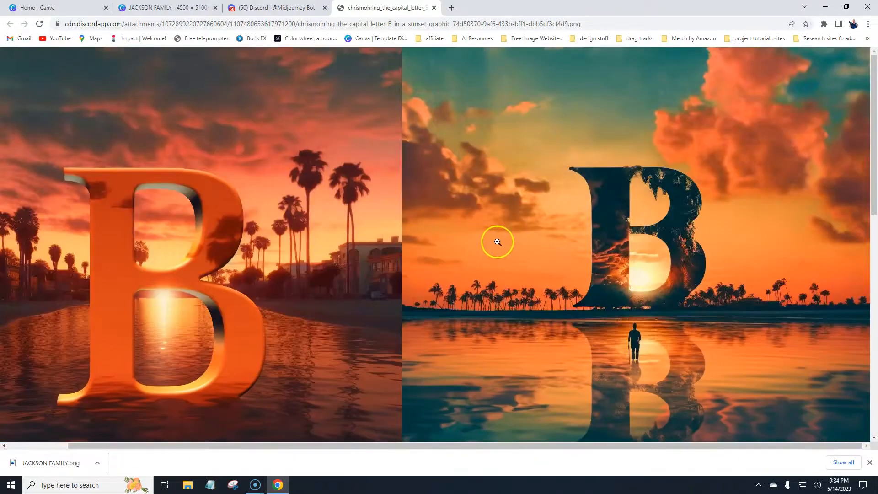
click(434, 9)
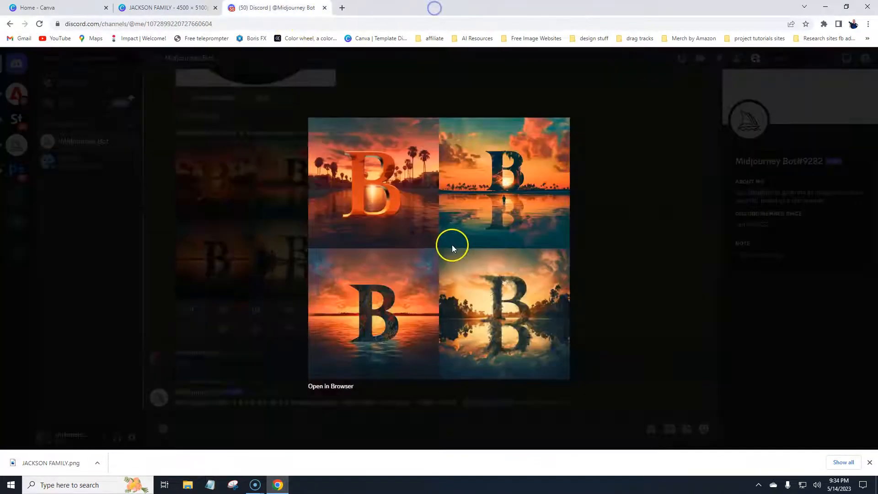
click(617, 216)
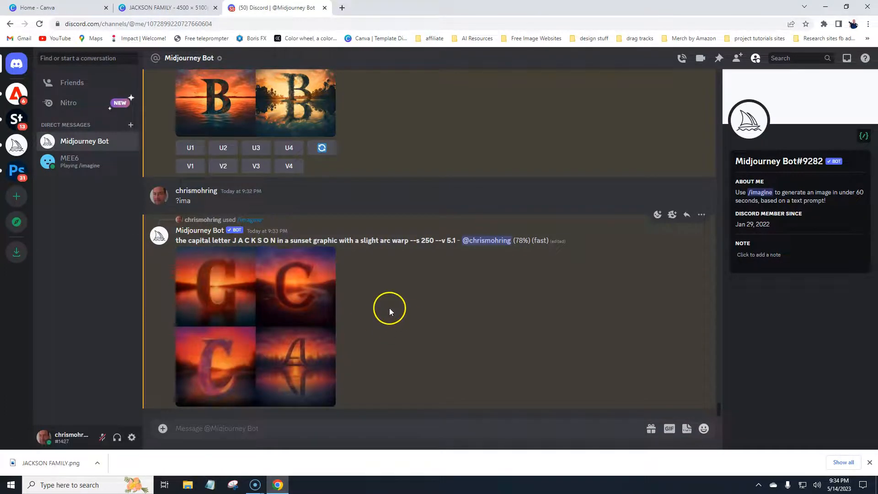
Review the upscaled palm tree circle graphics, enlarging Image #3, and check the J A C K S O N sunset result
scroll(385, 324, up, 10)
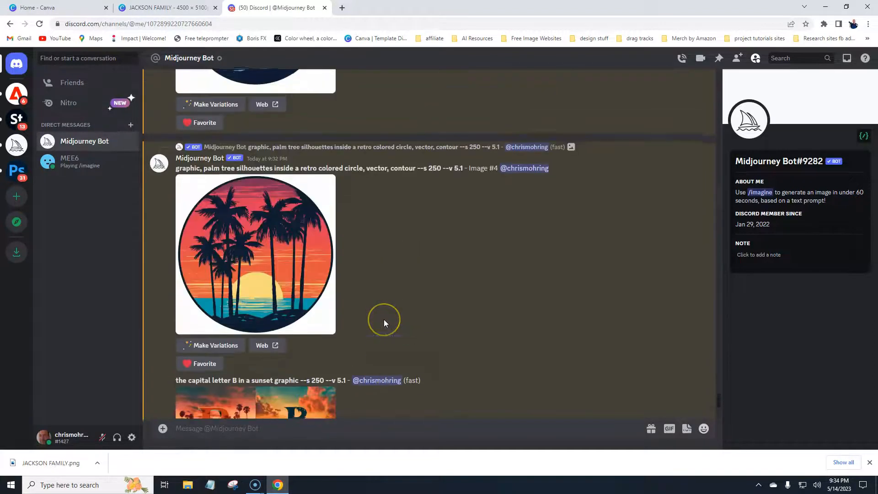
scroll(384, 322, up, 2)
click(330, 257)
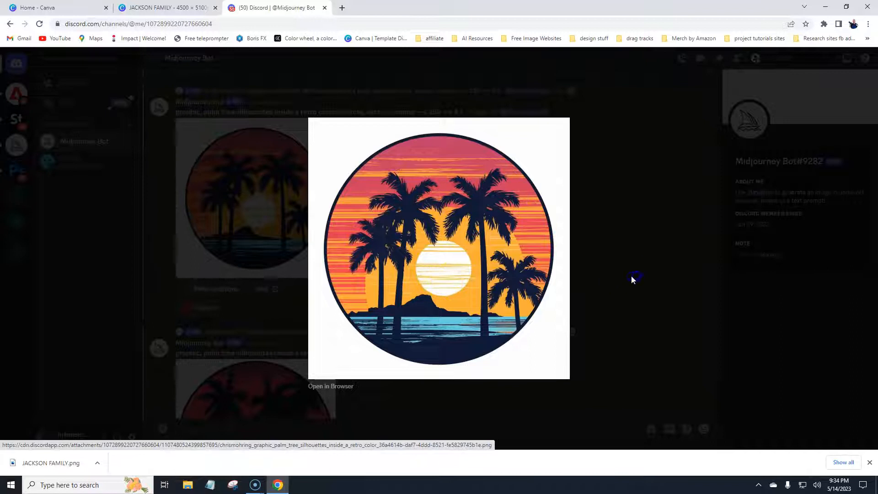
click(632, 275)
scroll(351, 253, up, 6)
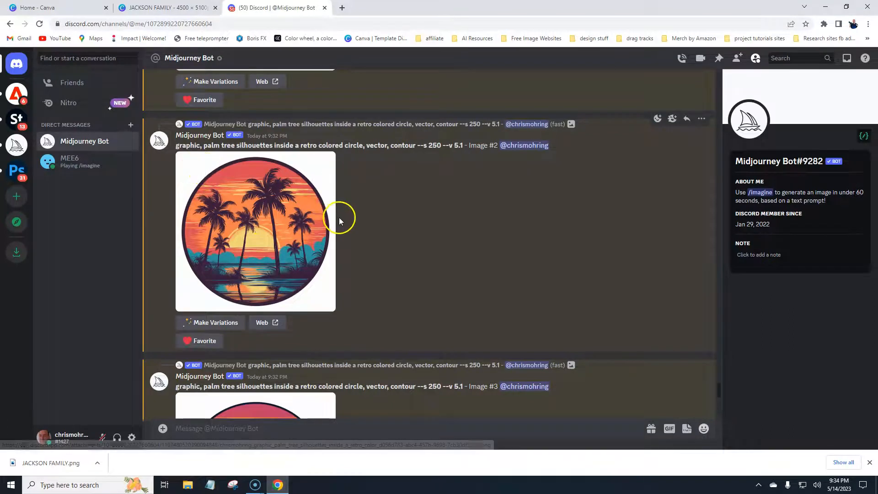
scroll(391, 243, down, 10)
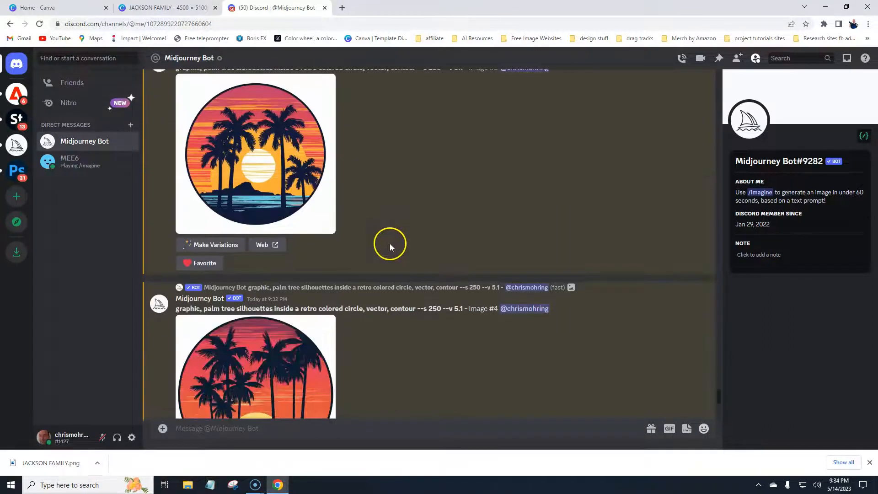
scroll(388, 243, down, 10)
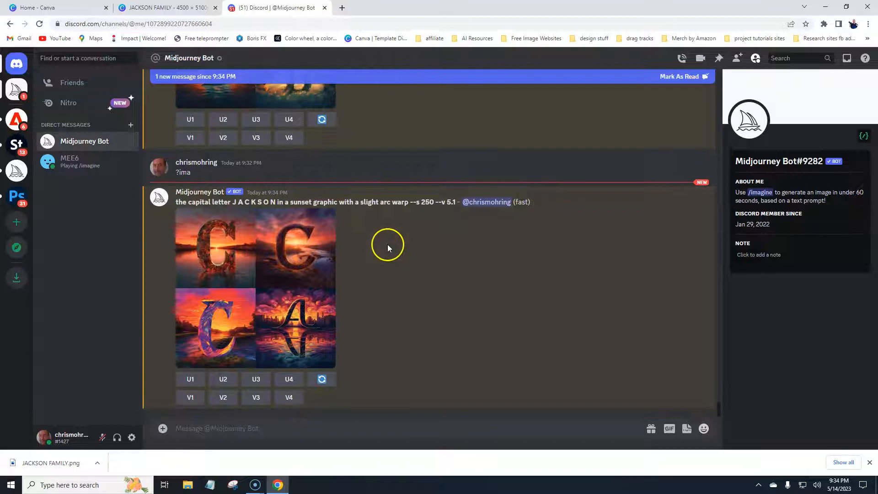
scroll(383, 263, up, 15)
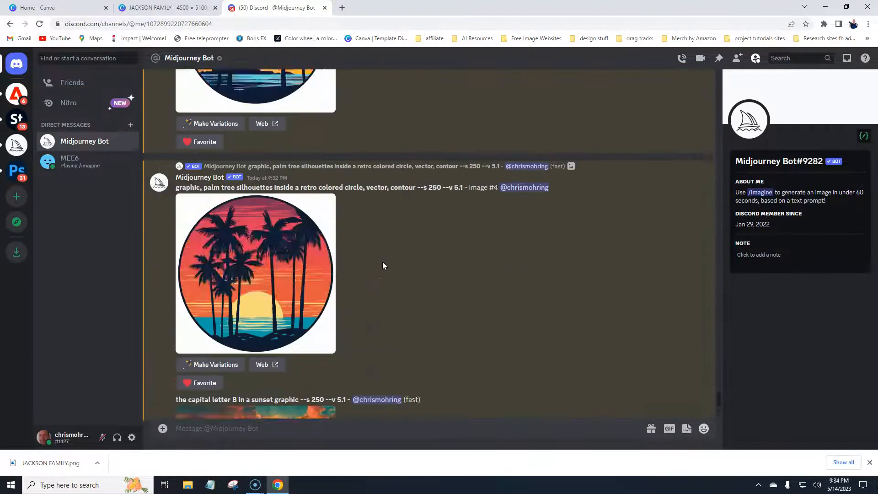
scroll(382, 262, up, 5)
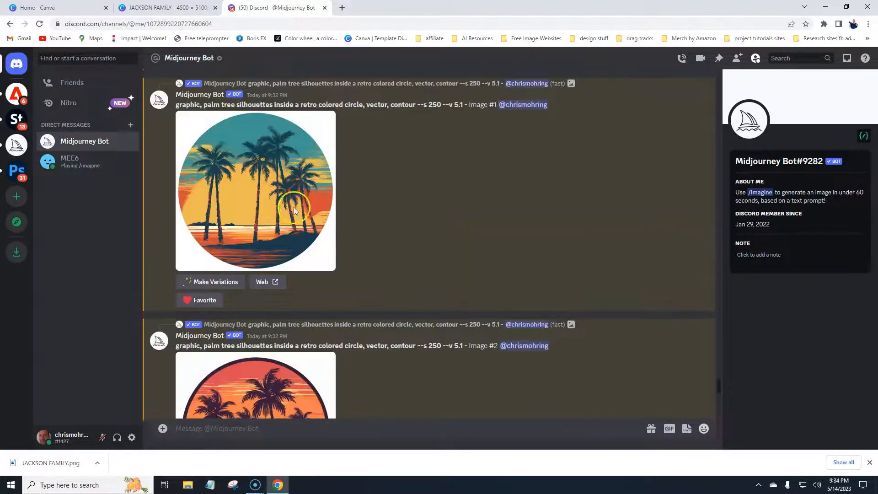
Open the Printify products page in a new browser tab, then return to the Midjourney conversation in Discord
click(342, 8)
click(272, 26)
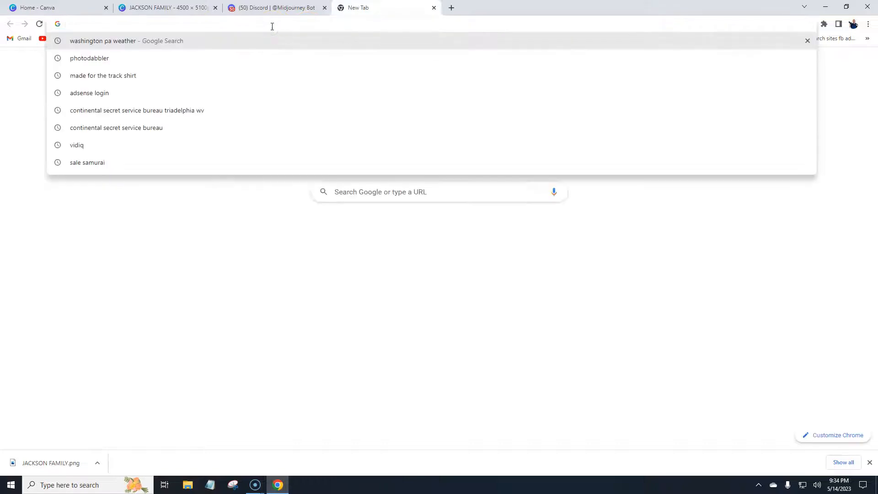
text(print)
key(Return)
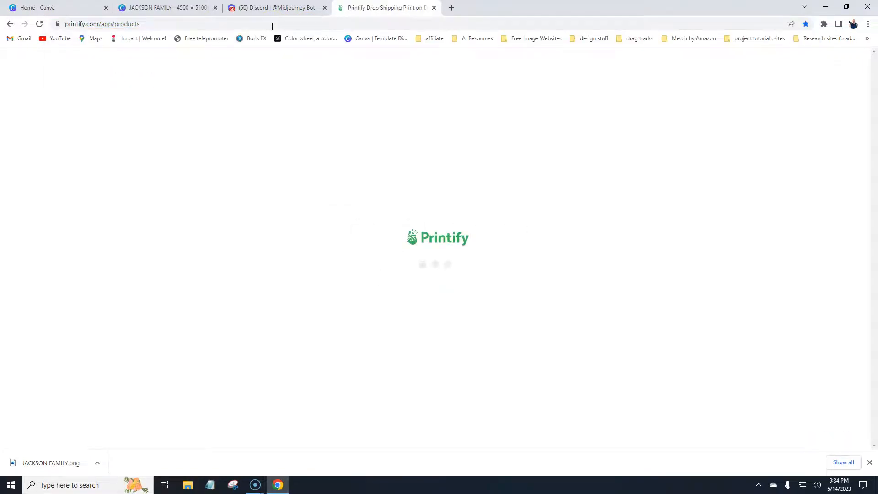
click(254, 9)
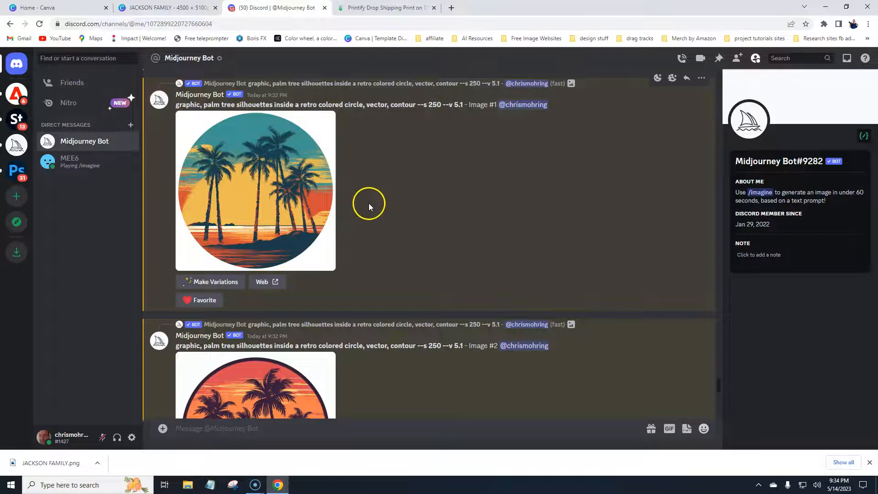
Review the J A C K S O N sunset results and the upscaled palm tree circle graphics in the Midjourney conversation
scroll(361, 210, down, 9)
scroll(358, 215, down, 15)
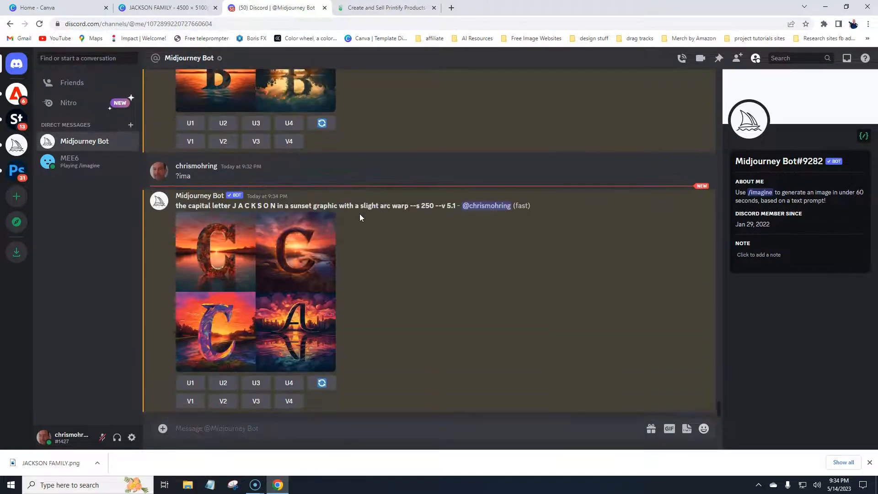
scroll(354, 230, up, 10)
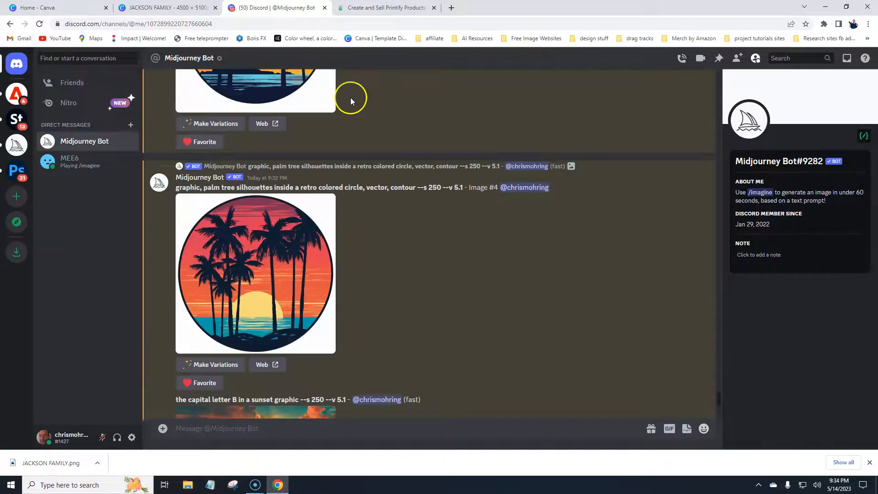
Switch to Printify and sign in to the account, completing the robot check
click(369, 8)
click(609, 65)
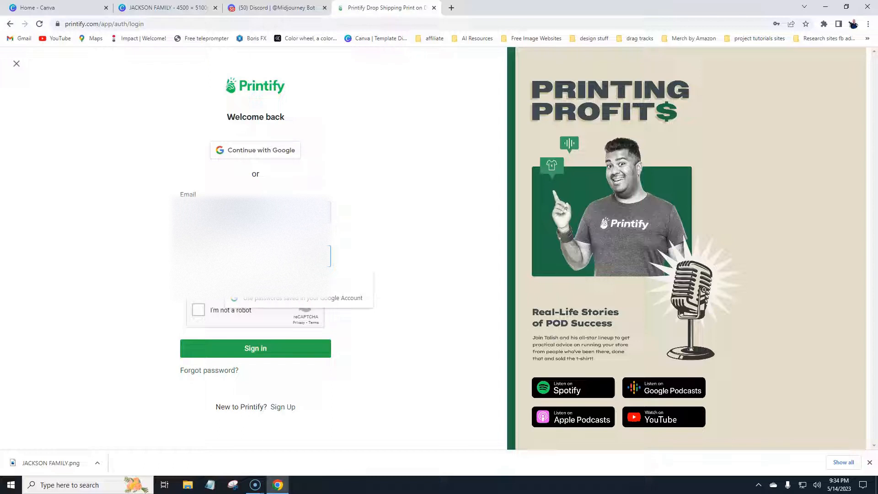
click(197, 311)
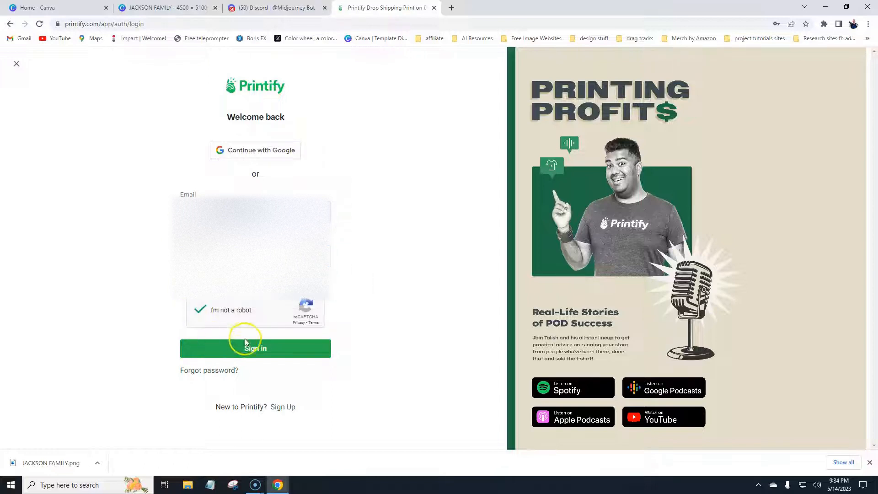
click(251, 349)
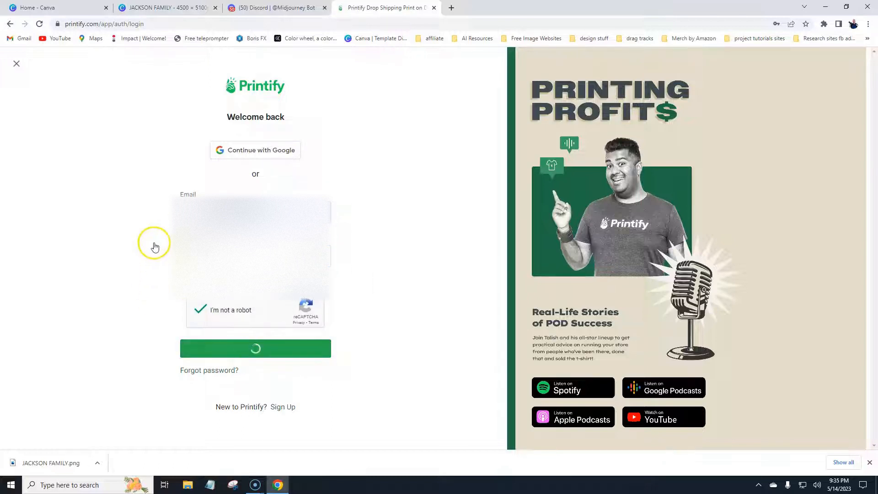
Look over the Midjourney graphics in Discord and the JACKSON FAMILY design in Canva, then return to Printify
click(275, 8)
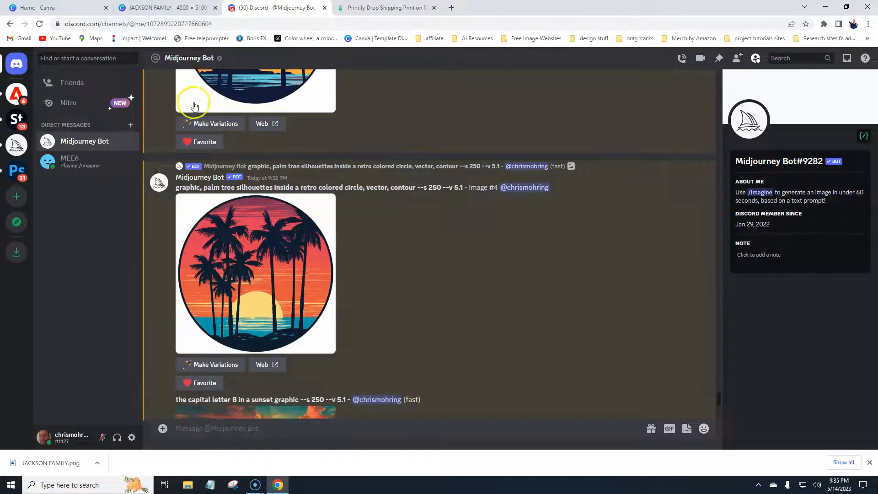
click(167, 8)
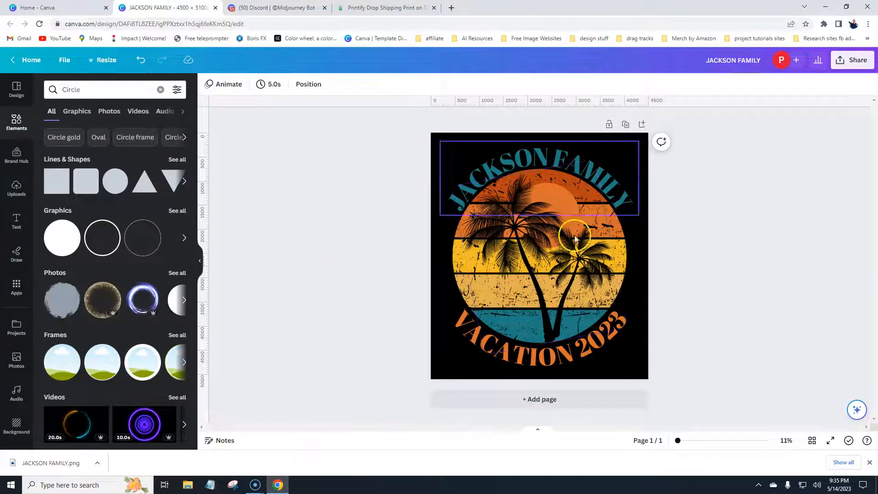
click(378, 7)
click(477, 161)
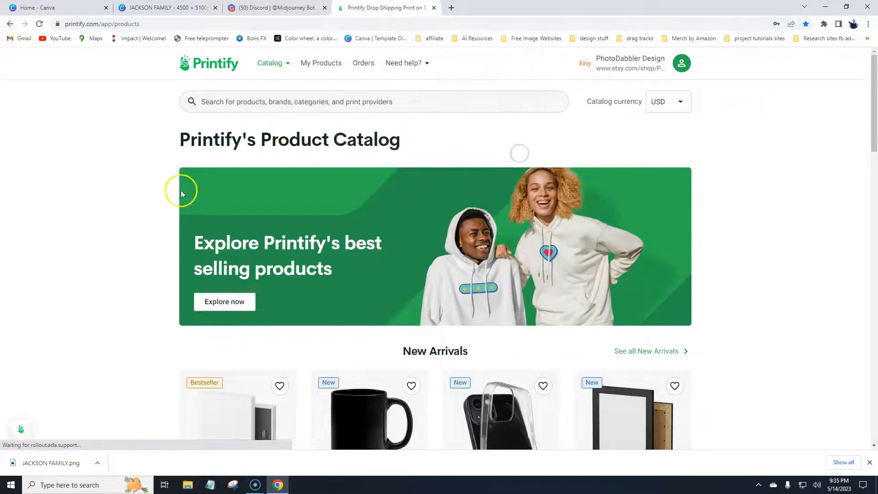
Open the men's T-shirts category in the Printify catalog and browse the available shirts
mouse_move(288, 68)
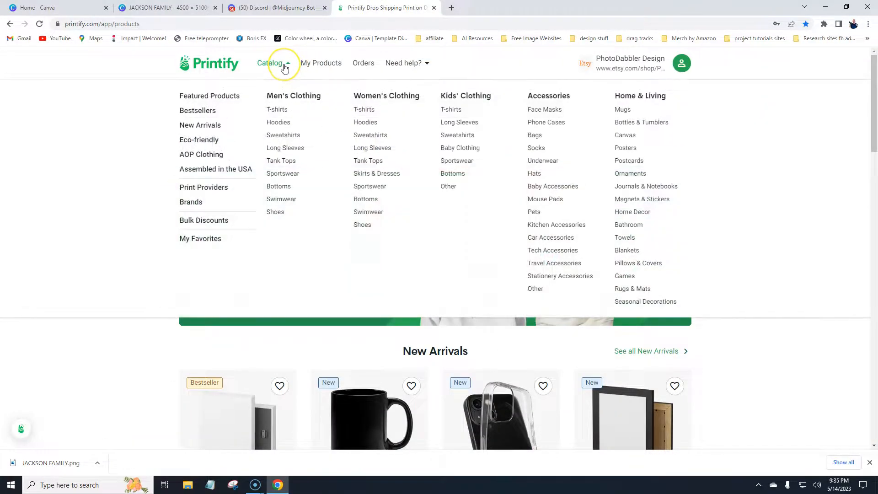
click(277, 111)
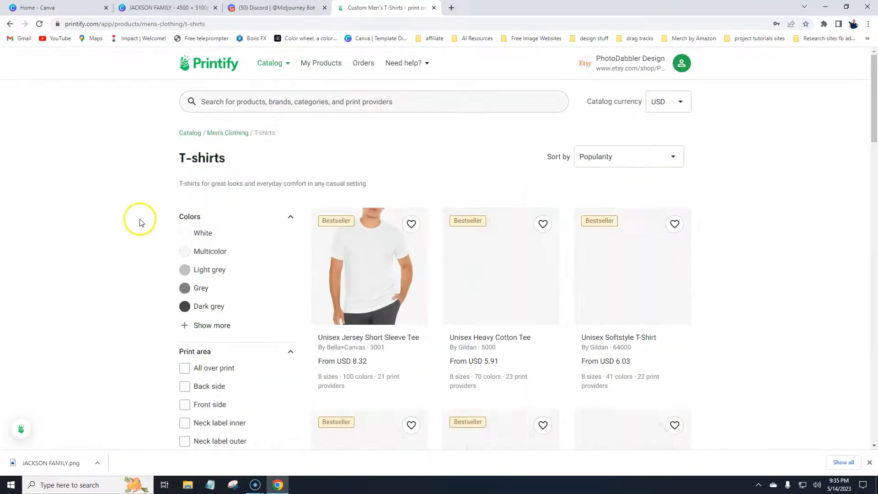
scroll(138, 218, down, 2)
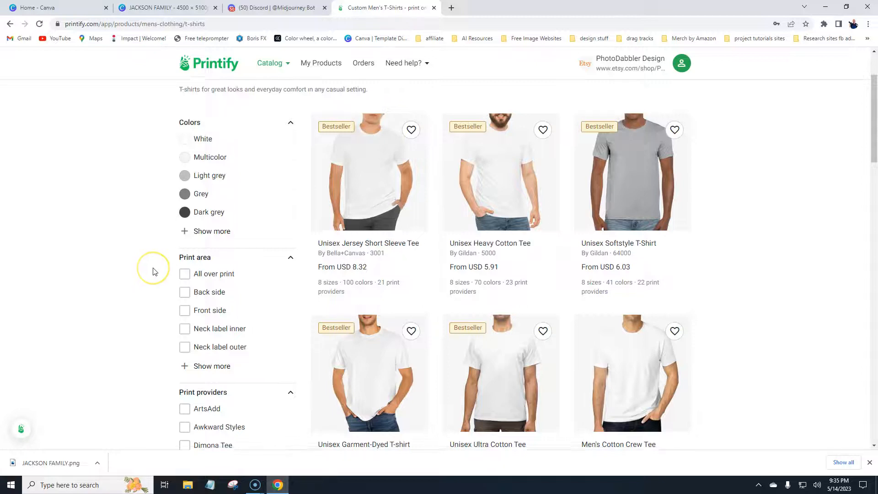
scroll(153, 271, down, 3)
scroll(153, 271, up, 5)
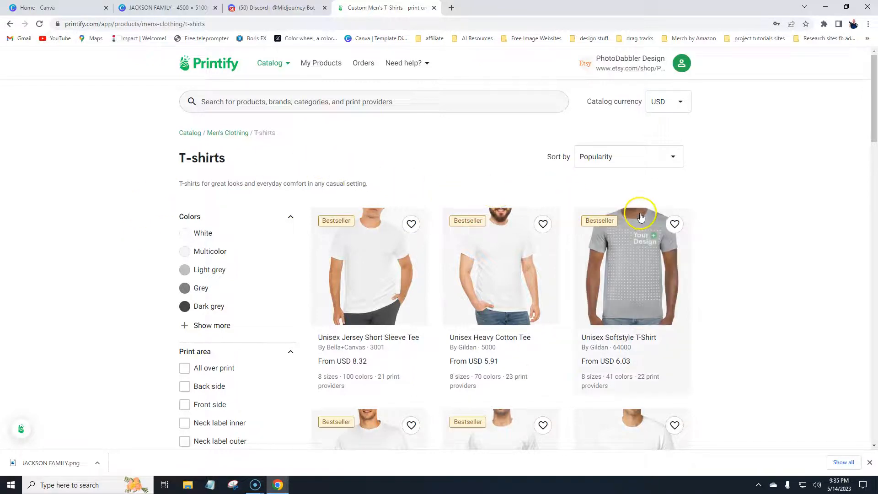
scroll(709, 239, down, 2)
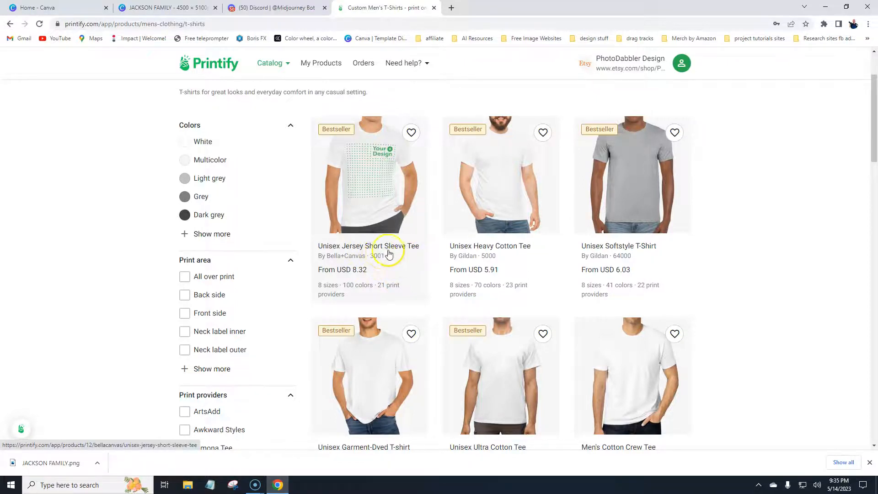
Open the Gildan 5000 Unisex Heavy Cotton Tee and compare its print providers by location, price, shipping and production time
click(499, 248)
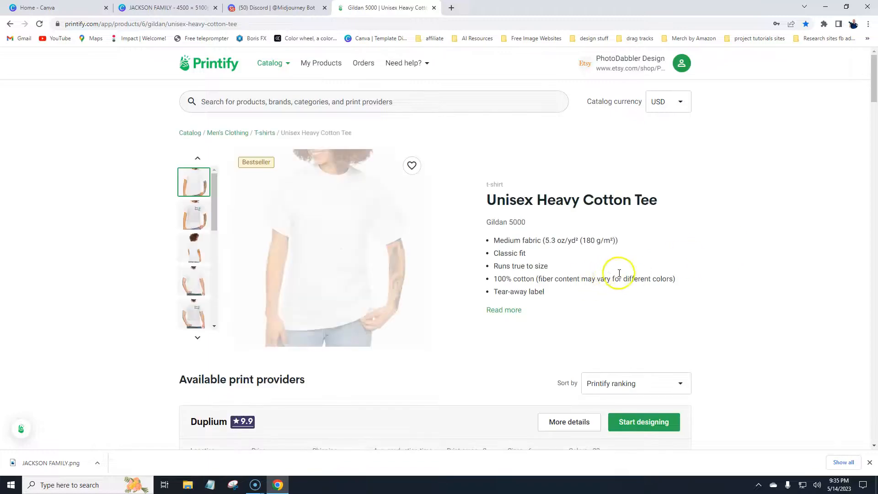
scroll(495, 254, down, 5)
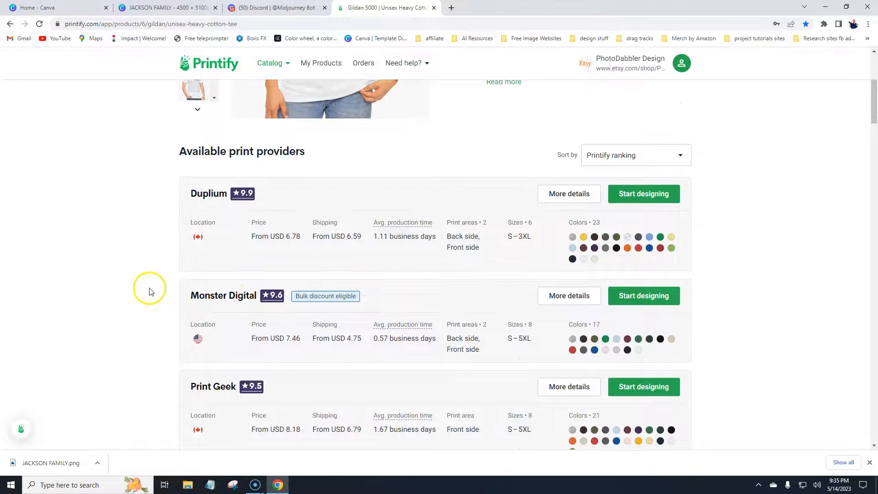
scroll(155, 289, up, 5)
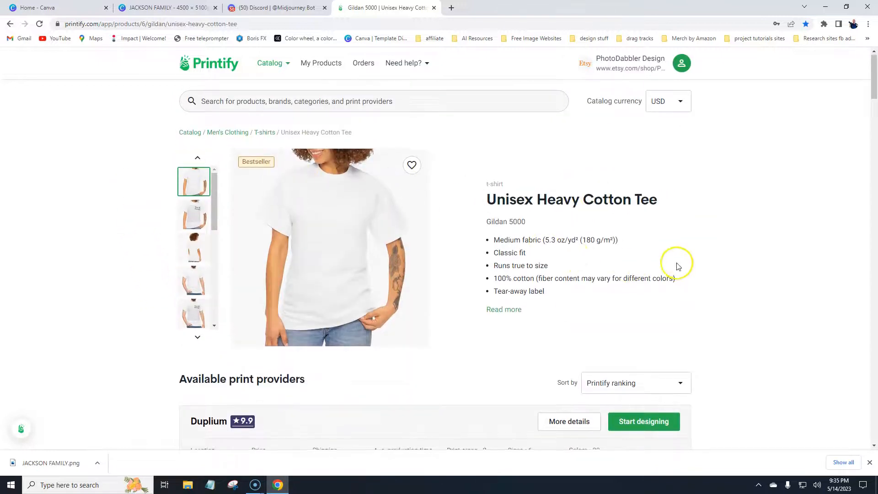
scroll(690, 265, down, 7)
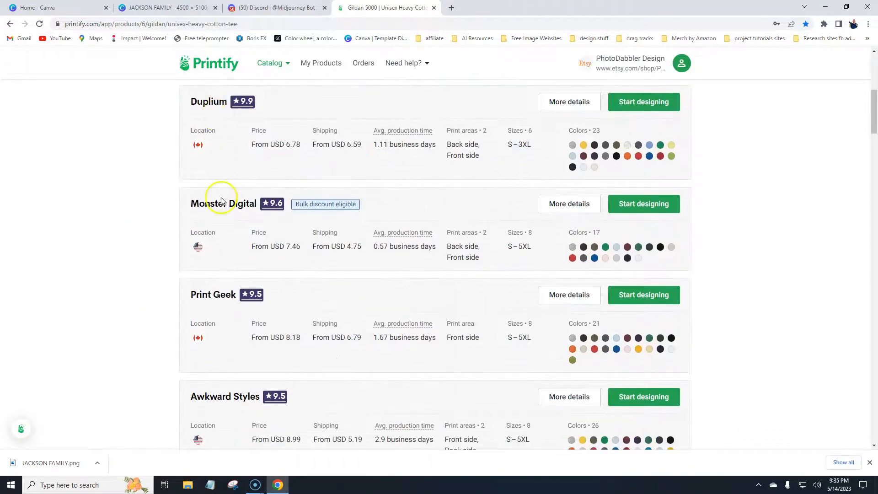
scroll(124, 272, down, 2)
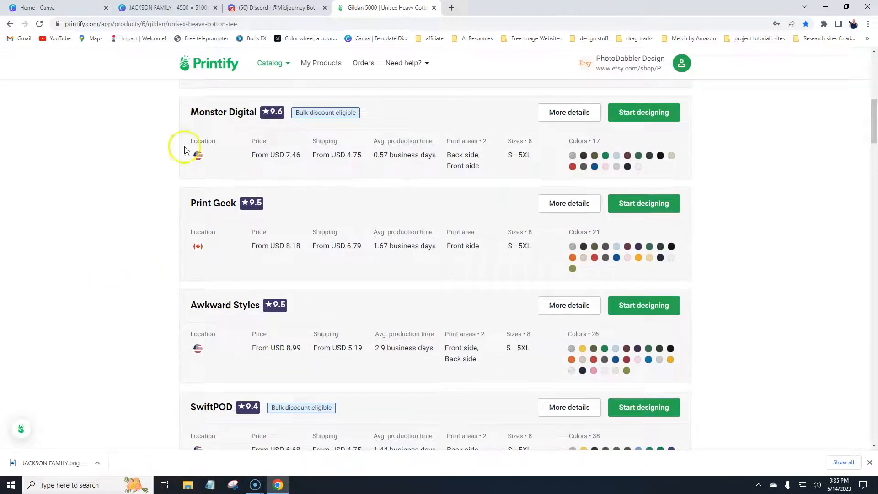
scroll(153, 191, down, 2)
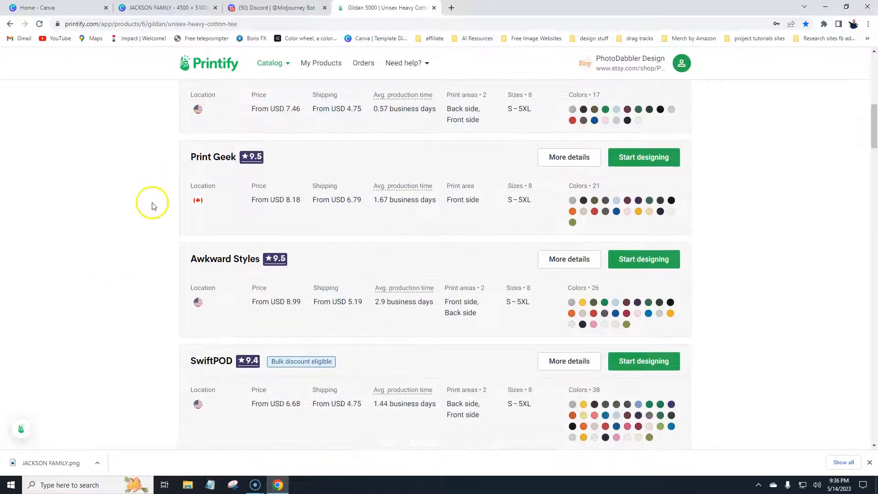
scroll(173, 329, up, 4)
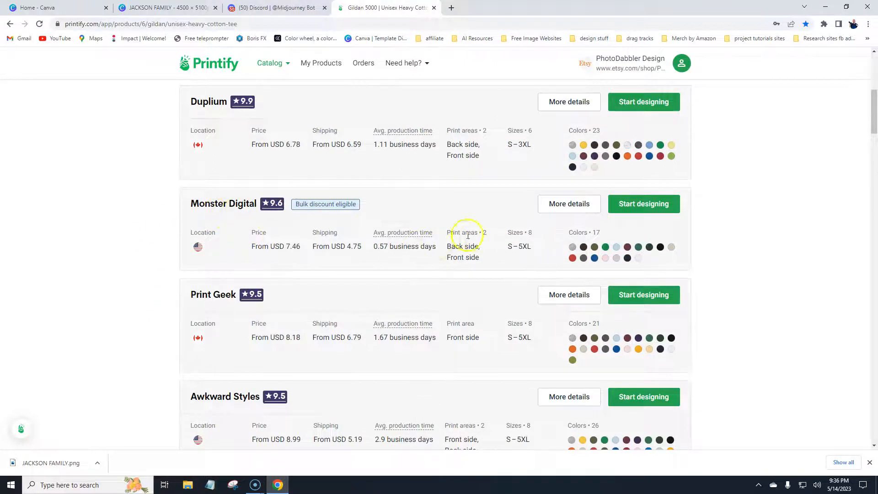
Start designing the tee with Monster Digital and with SwiftPOD, each in its own new browser tab
right_click(638, 208)
click(676, 214)
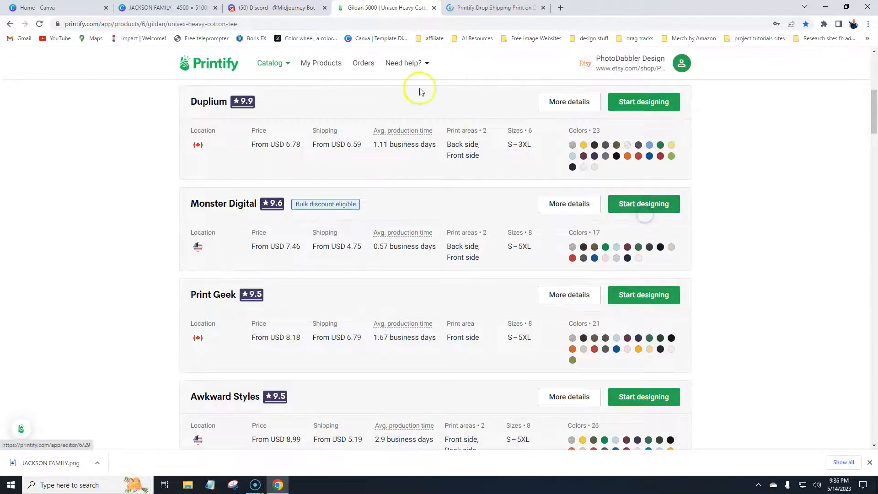
scroll(417, 192, down, 2)
scroll(301, 271, down, 2)
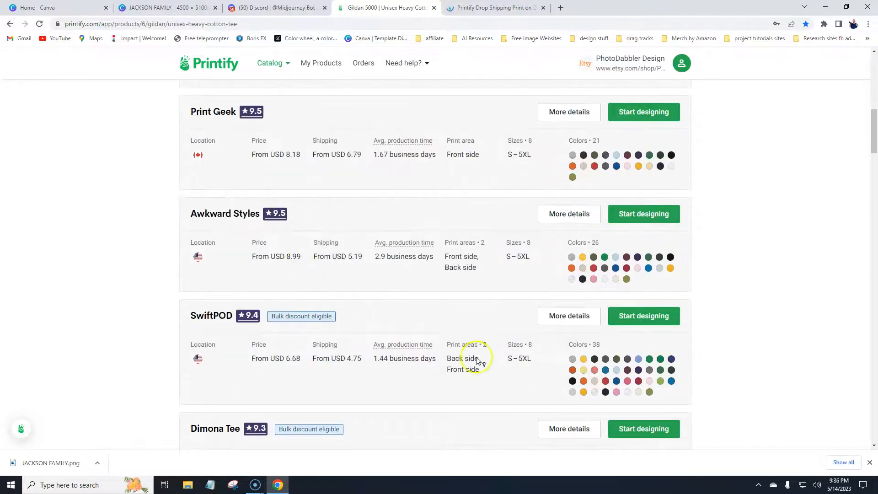
right_click(643, 319)
click(676, 326)
Compare the print area sizes required by Monster Digital and SwiftPOD in their design editors
key(ctrl+Tab)
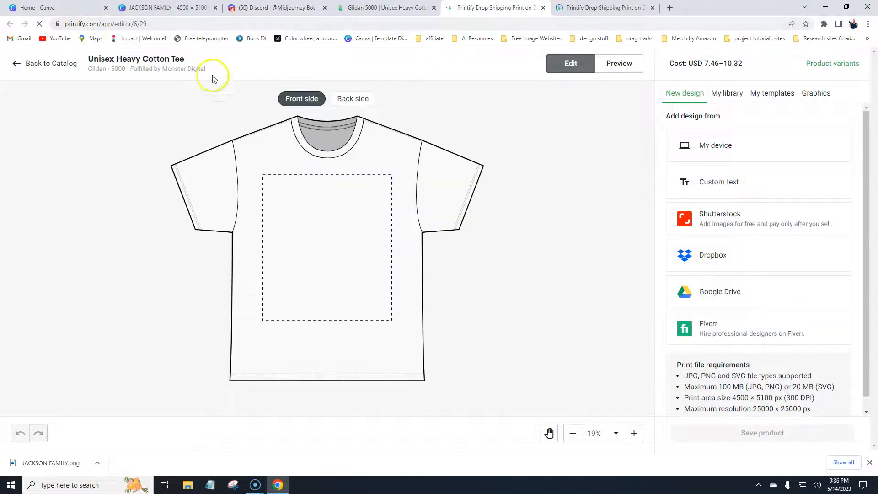
drag(731, 398, 760, 401)
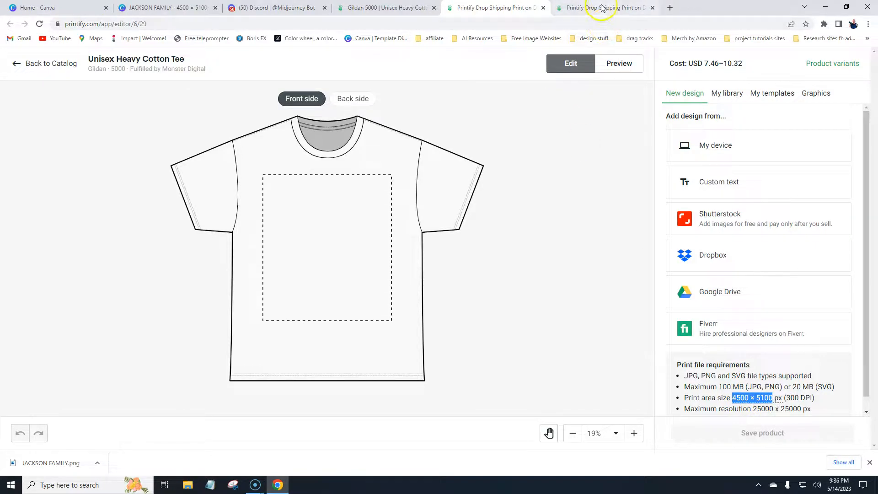
click(615, 8)
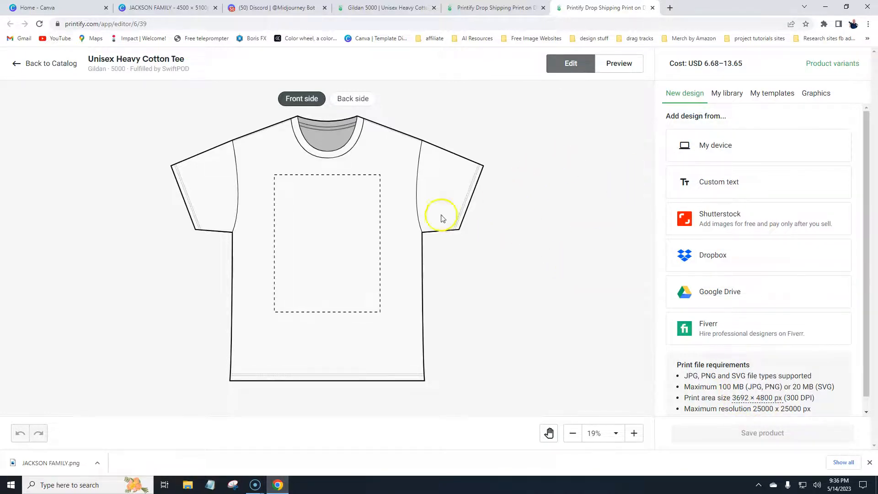
Review the color variants SwiftPOD offers for the tee, then close the variant list
click(832, 65)
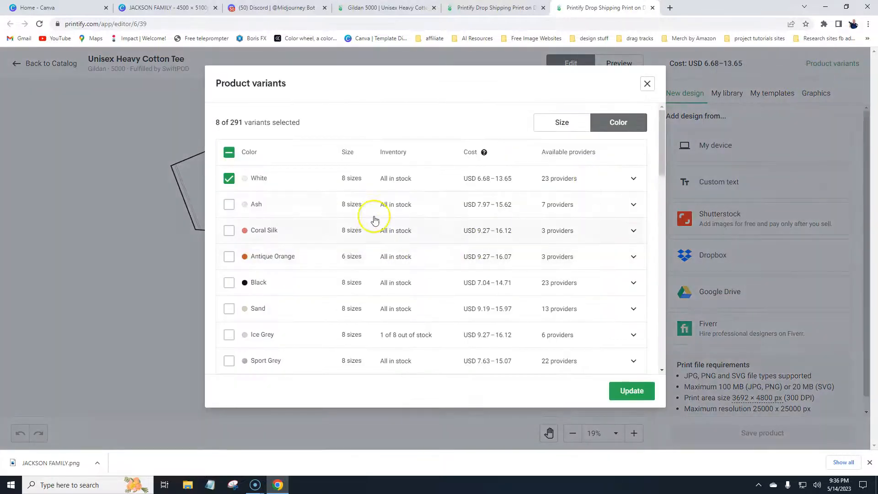
scroll(389, 251, down, 3)
scroll(389, 251, down, 12)
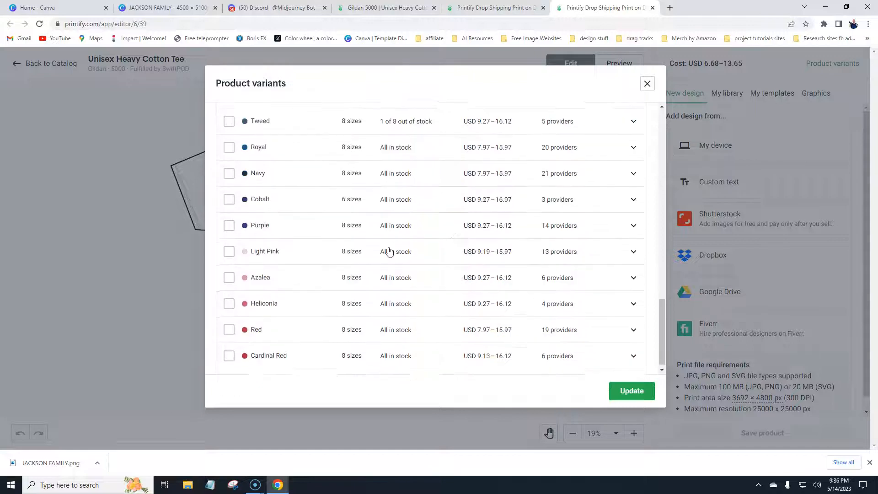
scroll(505, 280, up, 15)
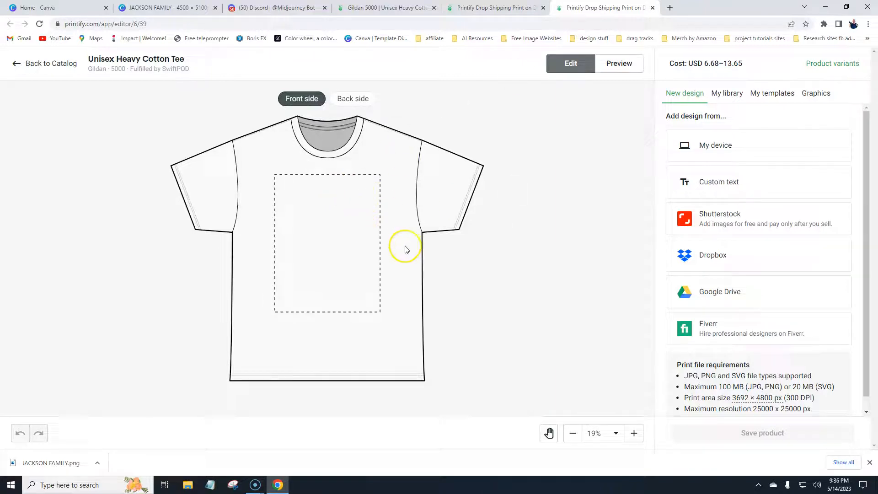
Close the SwiftPOD editor and add JACKSON FAMILY.png from the Downloads folder to the front of the Monster Digital tee
click(652, 7)
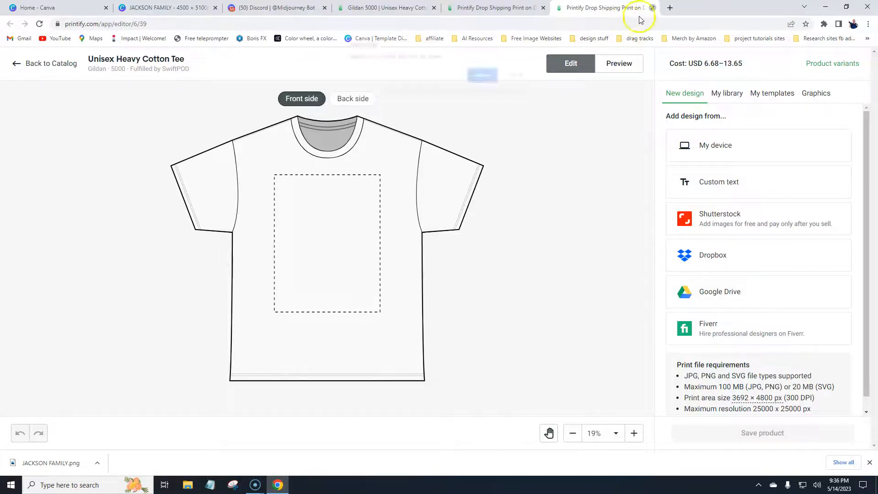
click(487, 80)
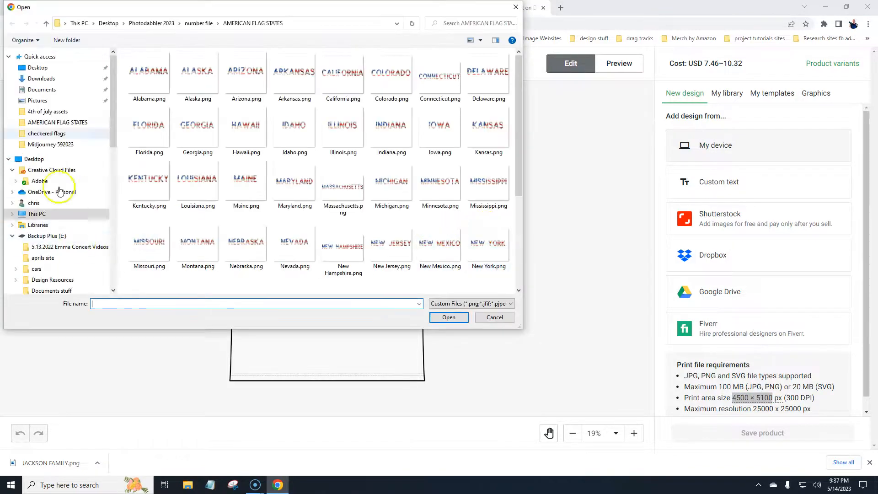
click(45, 78)
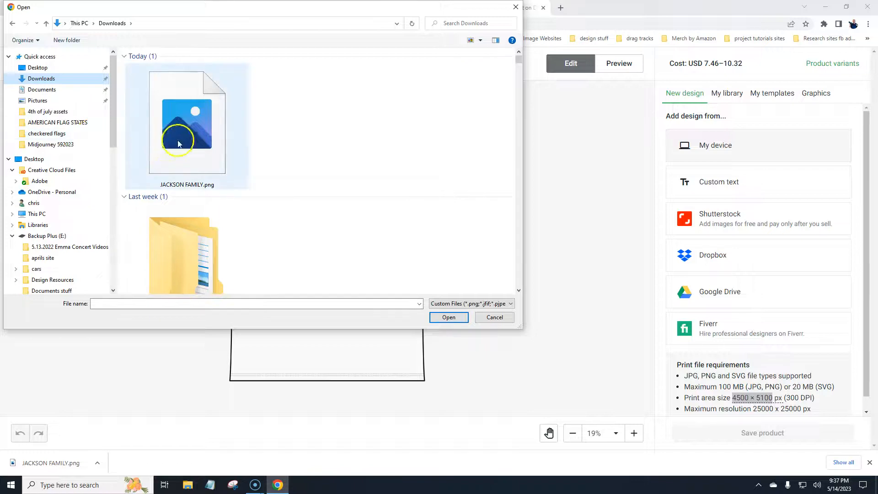
click(458, 317)
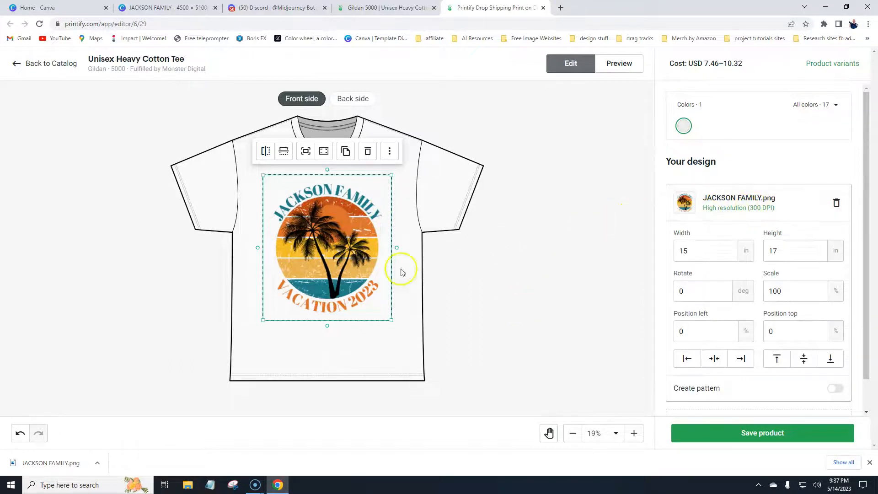
Move the design up to a top position of about -5.04% and preview the shirt in the Person 3 mockup
drag(341, 266, 341, 259)
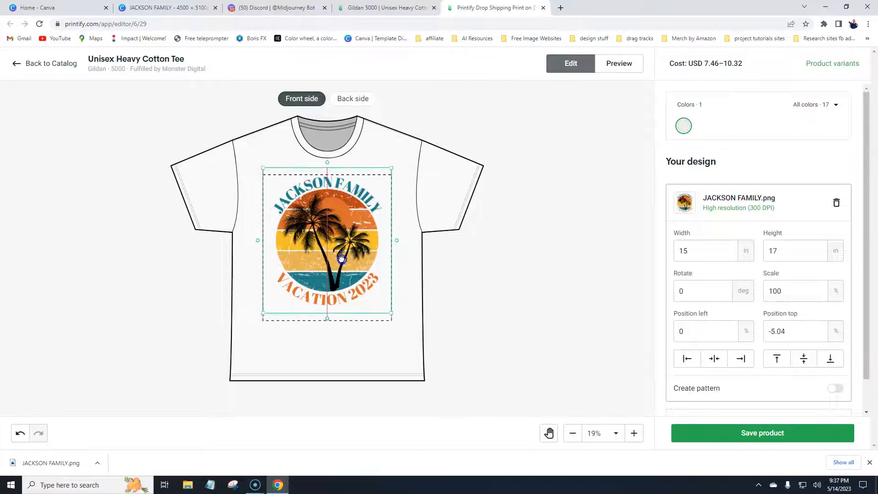
click(505, 268)
click(624, 67)
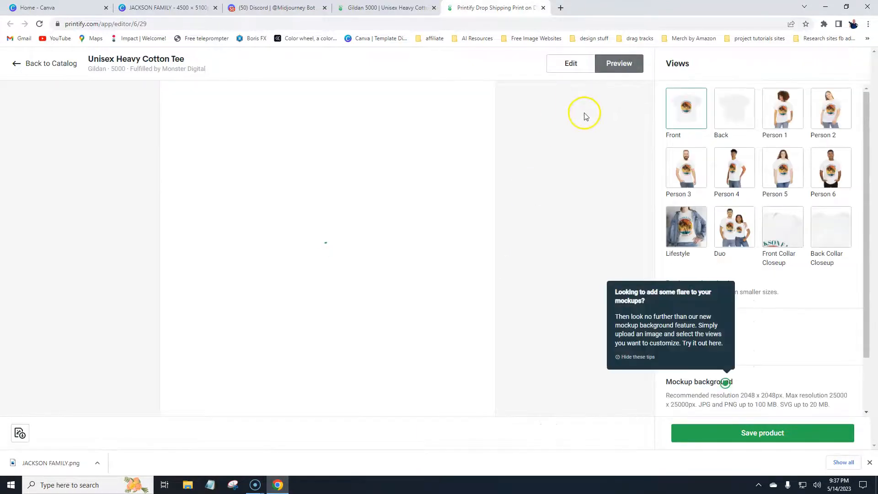
click(691, 180)
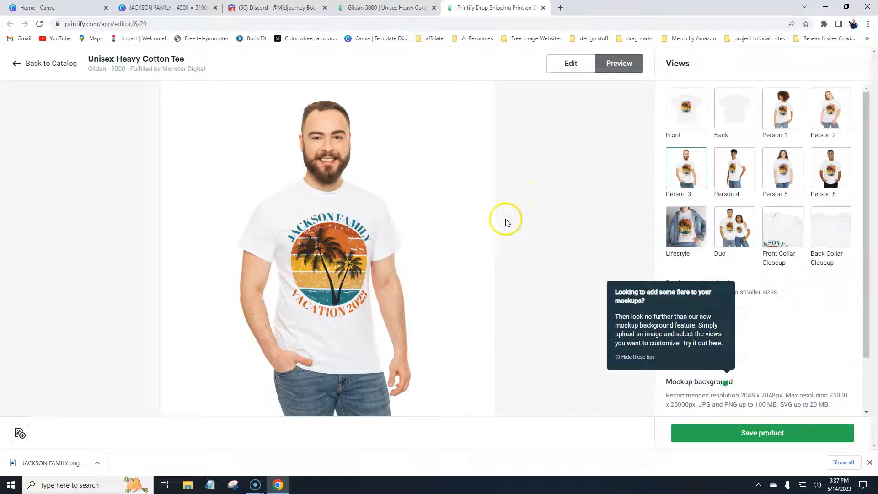
Return to editing the tee, add black, the other first-row colors and Light Pink, and try Red before deselecting it
click(570, 66)
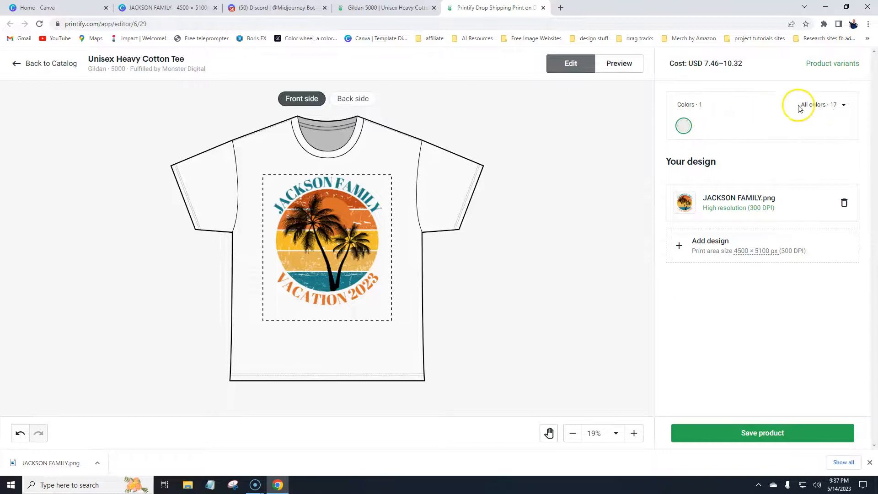
click(836, 105)
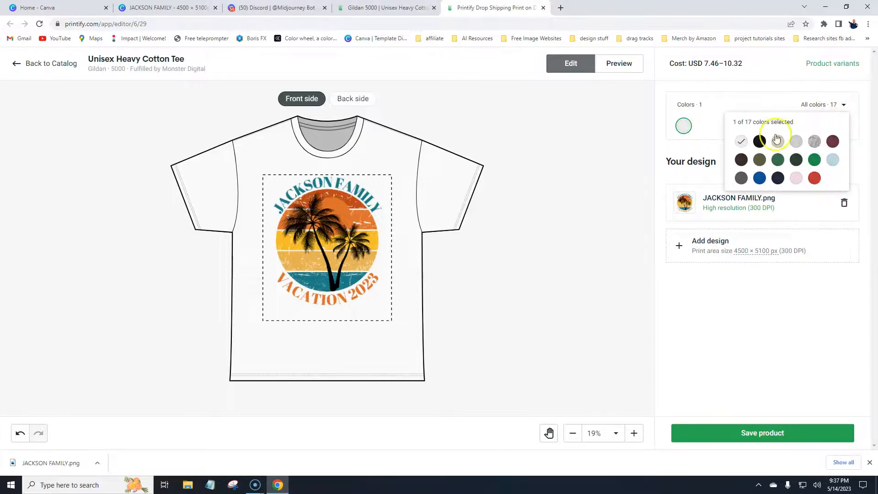
click(758, 142)
click(777, 142)
click(796, 143)
click(814, 141)
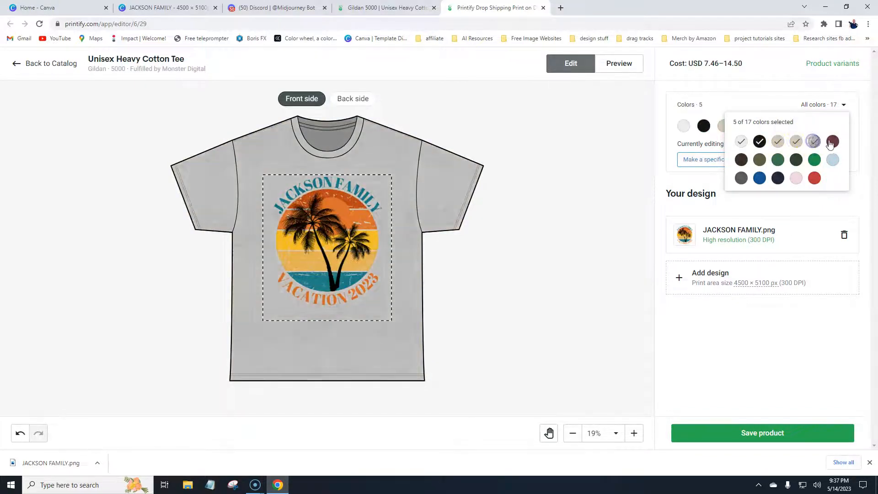
click(832, 142)
click(798, 180)
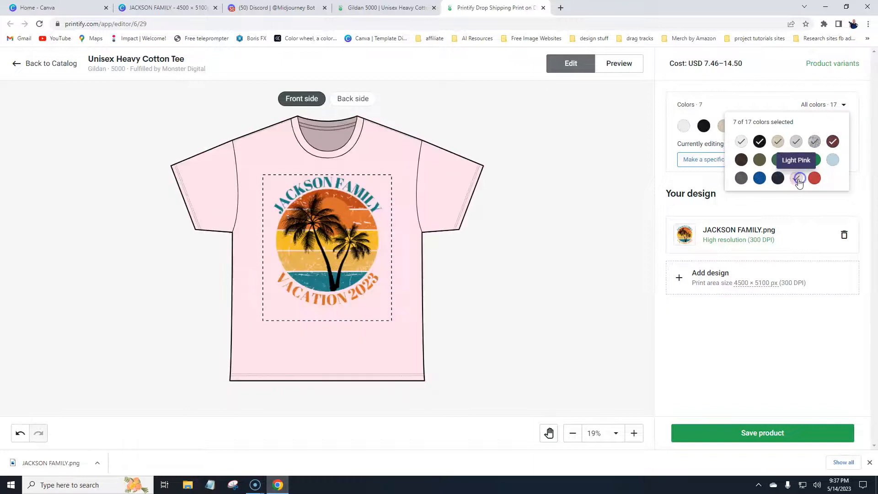
click(814, 179)
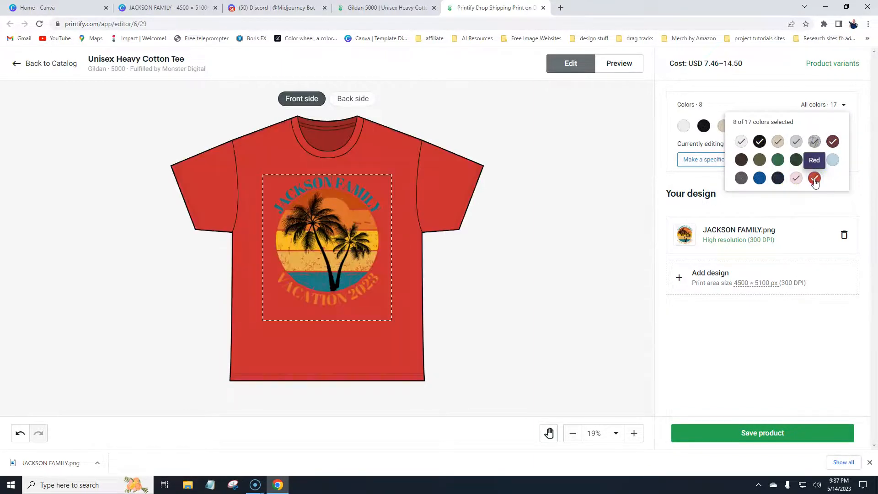
click(815, 179)
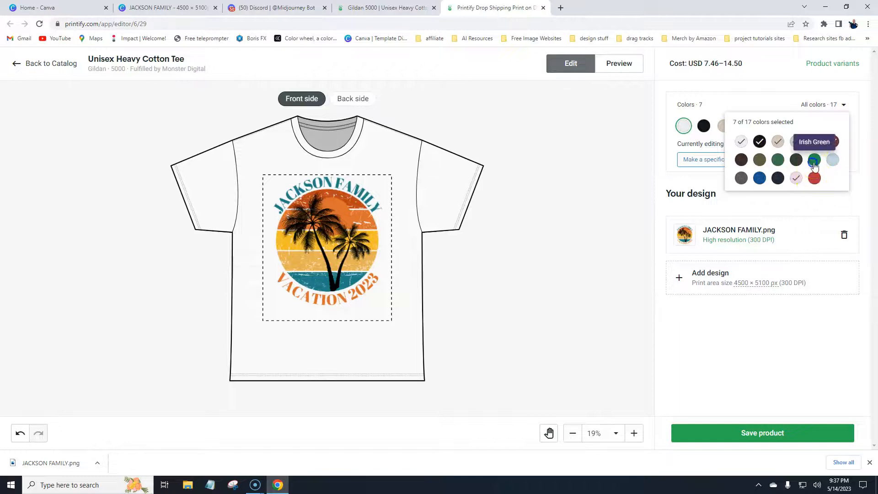
Try the design on Irish Green and its neighboring dark green, deselect every color except black, and save the product
click(813, 164)
click(796, 160)
click(797, 178)
click(798, 160)
click(815, 158)
click(832, 140)
click(813, 141)
click(796, 141)
click(778, 141)
click(741, 141)
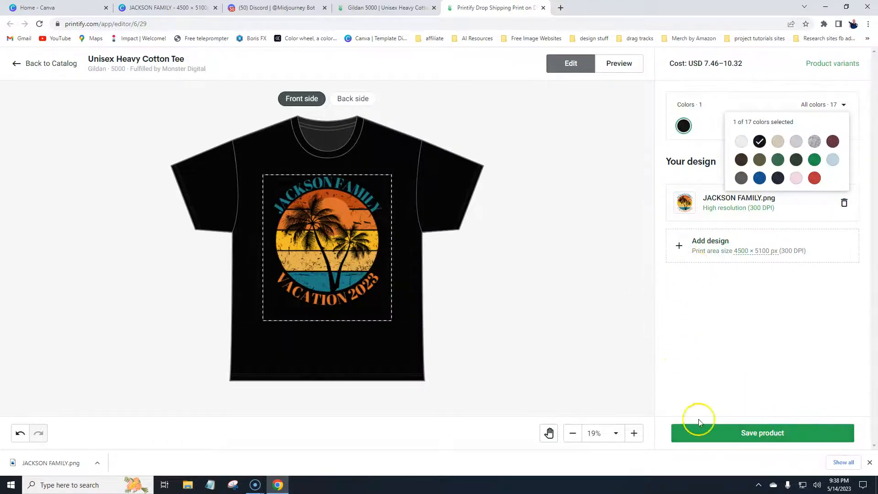
click(751, 429)
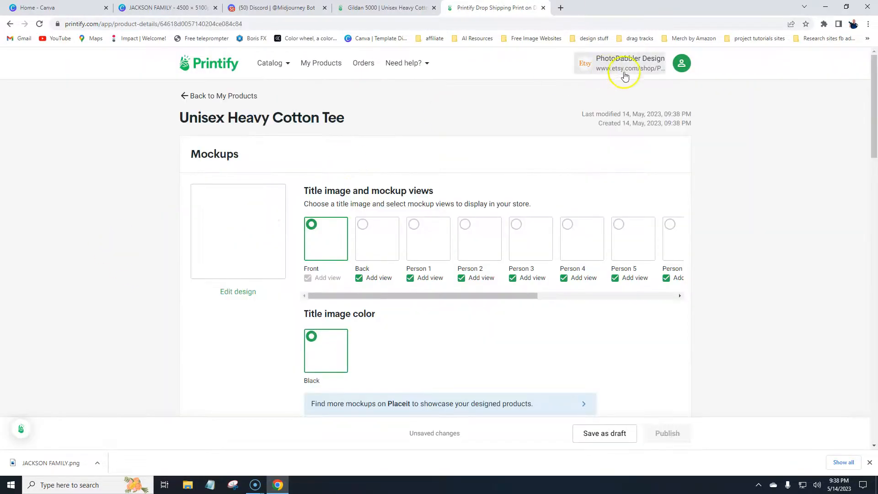
Review the product listing's mockups, title, description, shipping profile and variant pricing
scroll(414, 146, down, 1)
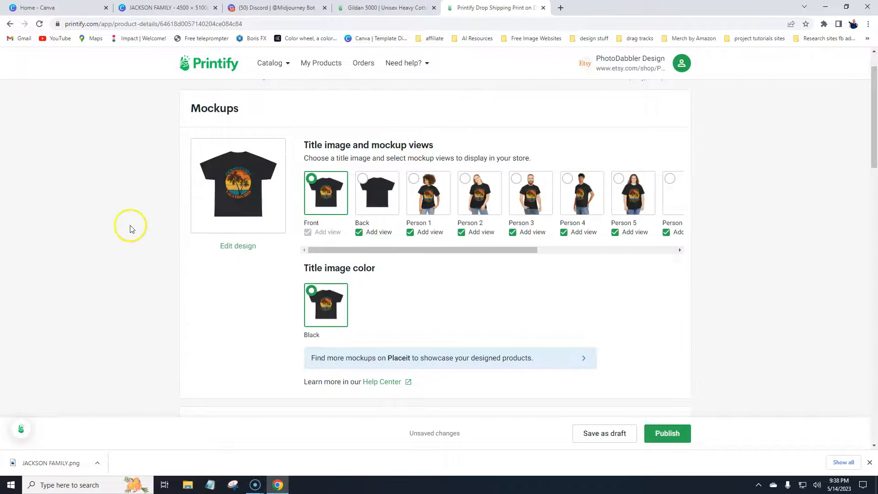
scroll(130, 242, down, 2)
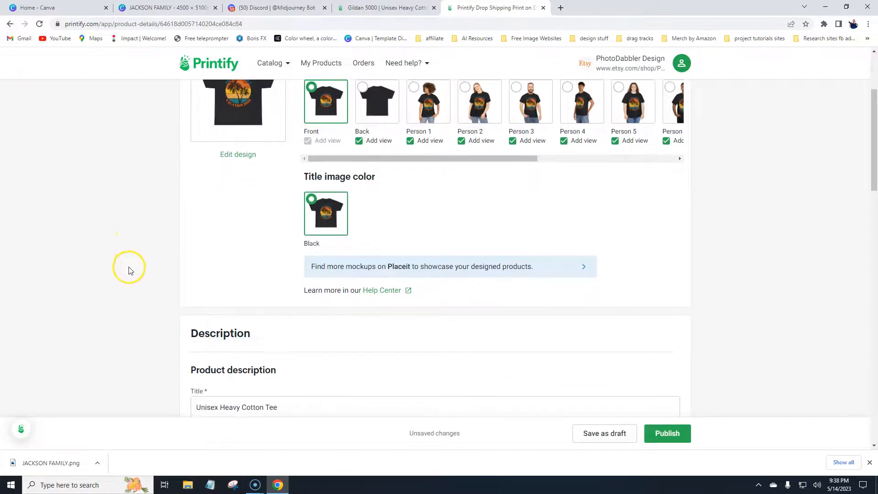
scroll(129, 270, up, 3)
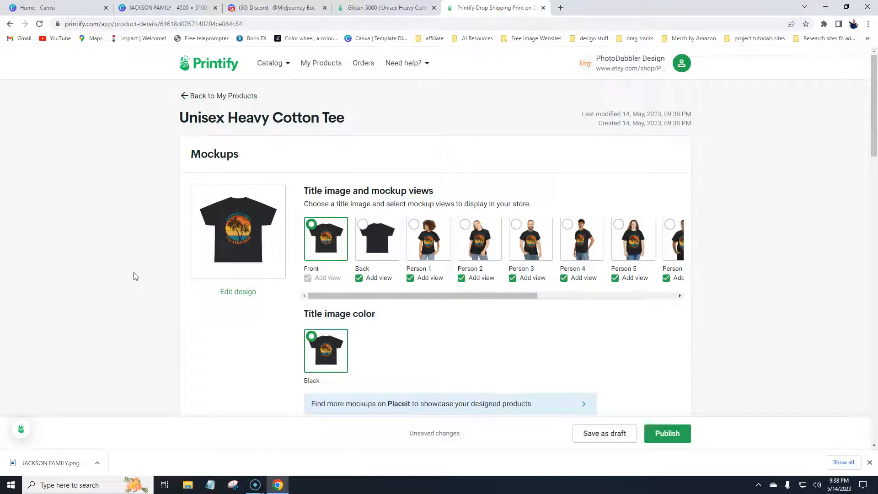
scroll(135, 274, down, 3)
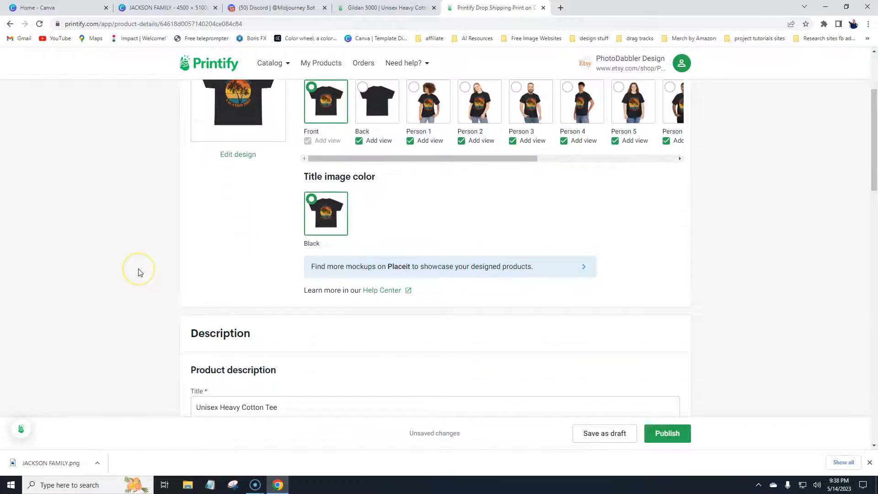
scroll(139, 271, up, 3)
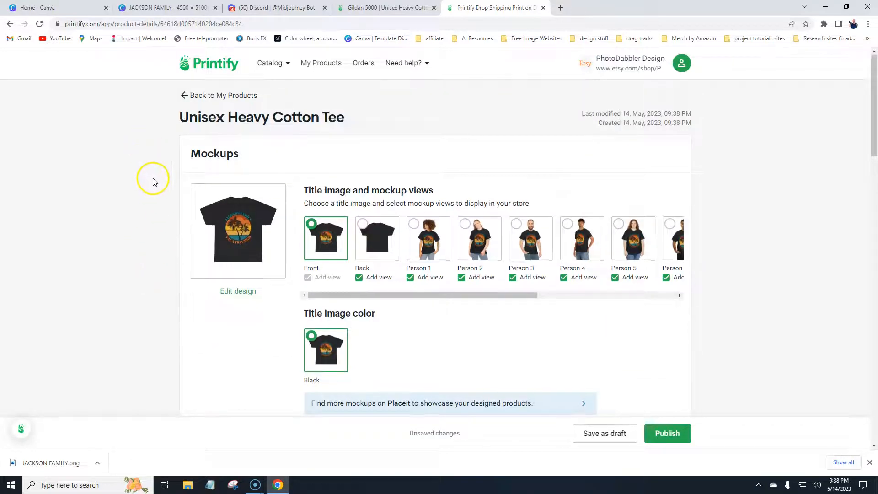
scroll(143, 149, down, 6)
drag(286, 270, 206, 270)
scroll(128, 281, down, 4)
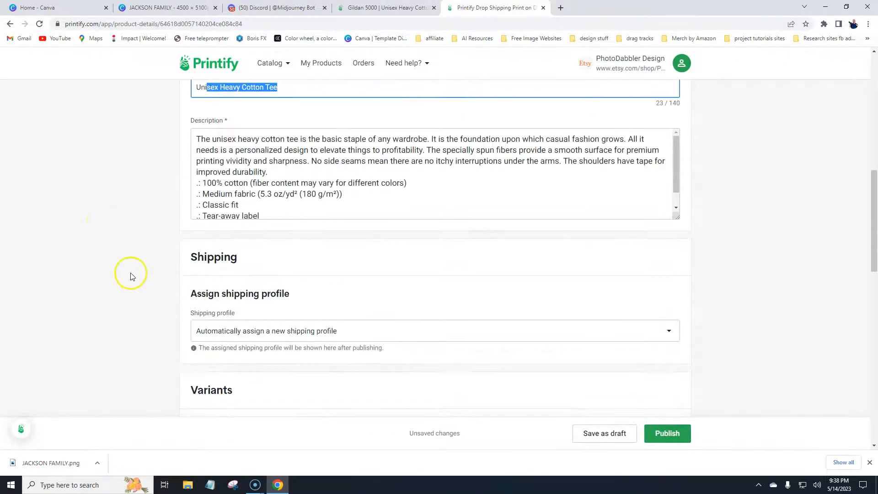
scroll(224, 153, up, 1)
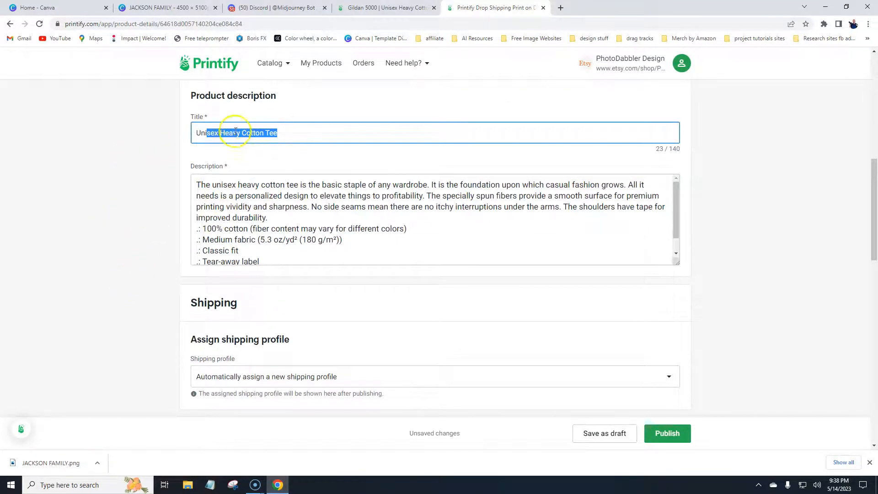
scroll(147, 236, down, 4)
scroll(176, 239, down, 3)
scroll(427, 297, down, 1)
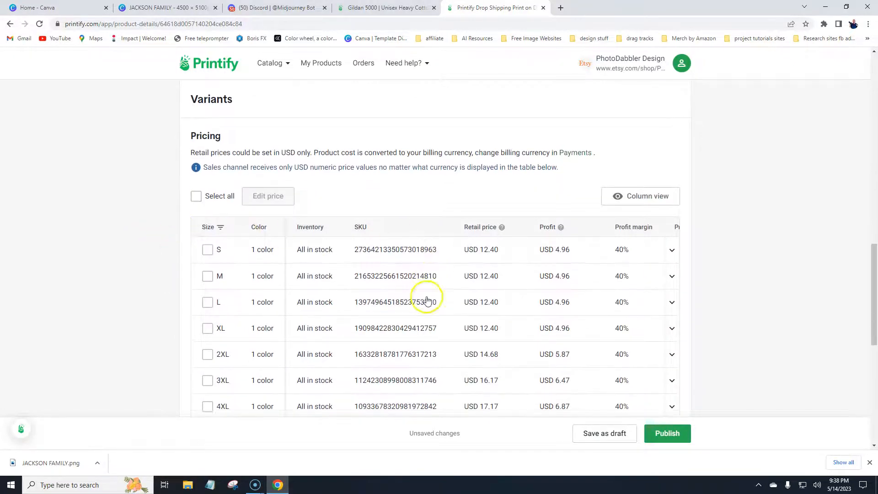
scroll(468, 311, down, 1)
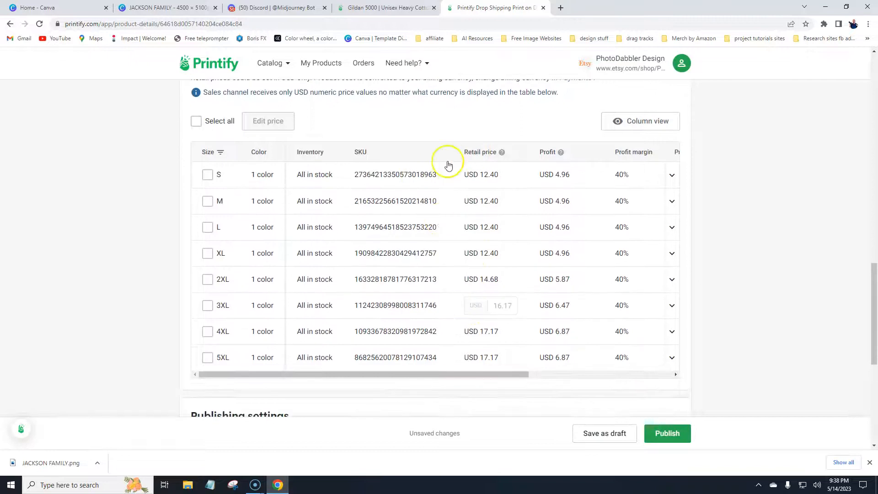
Select all eight size variants, set their profit to USD 10.00, and check the retail prices
click(195, 122)
click(284, 121)
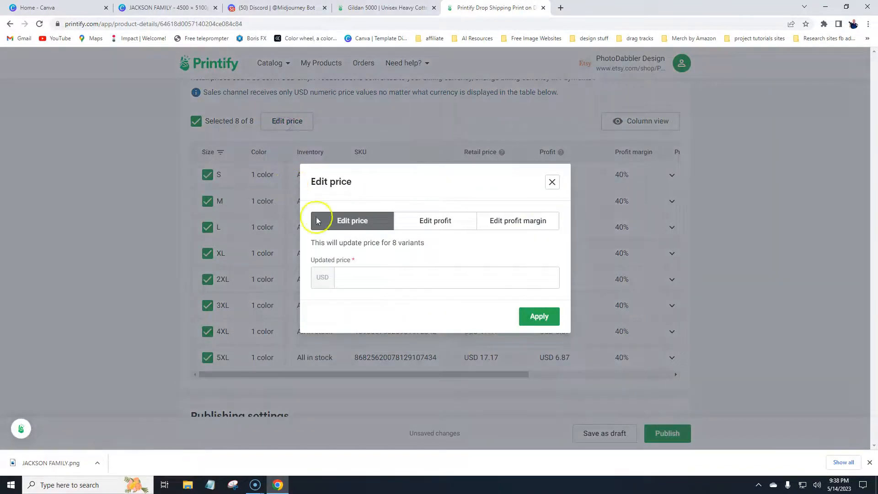
click(437, 220)
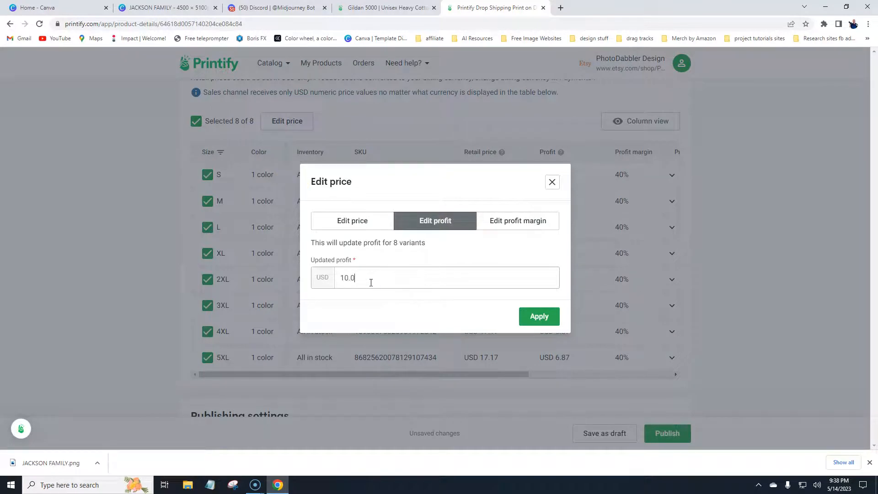
click(535, 315)
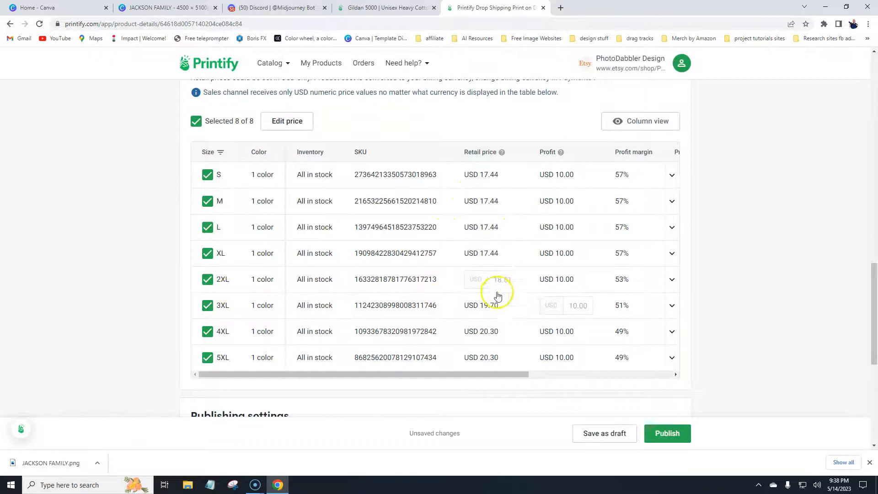
scroll(527, 311, down, 1)
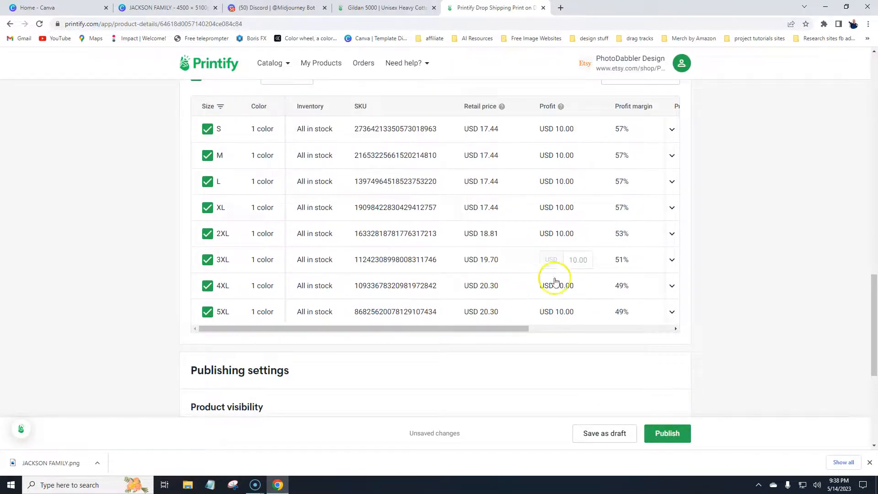
scroll(548, 279, down, 2)
scroll(539, 276, up, 4)
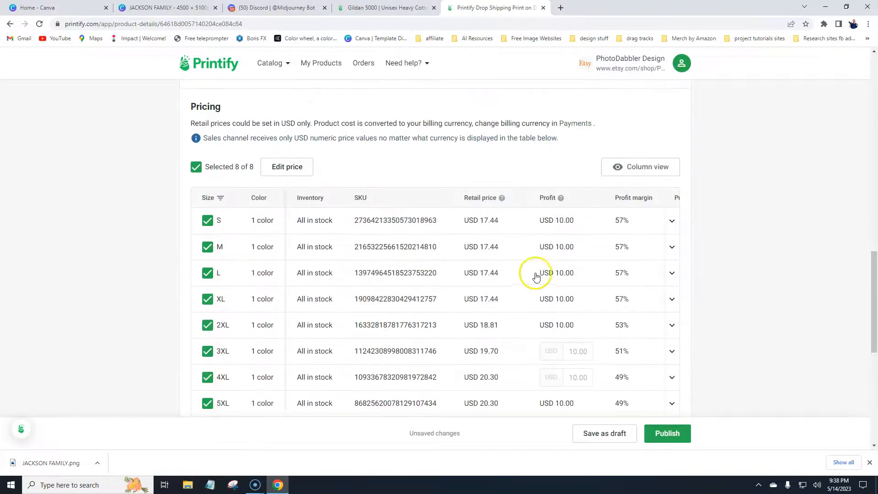
Try a 45% profit margin on all eight variants and compare the retail prices
click(287, 165)
click(519, 222)
click(344, 278)
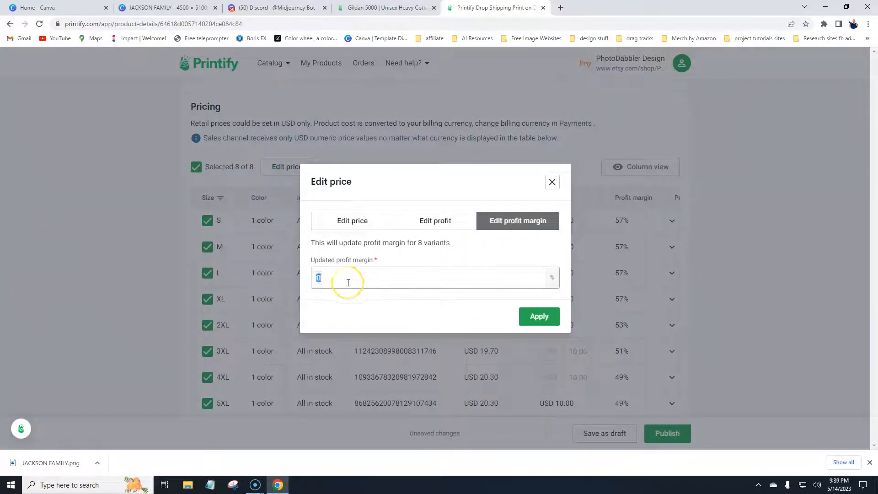
click(544, 319)
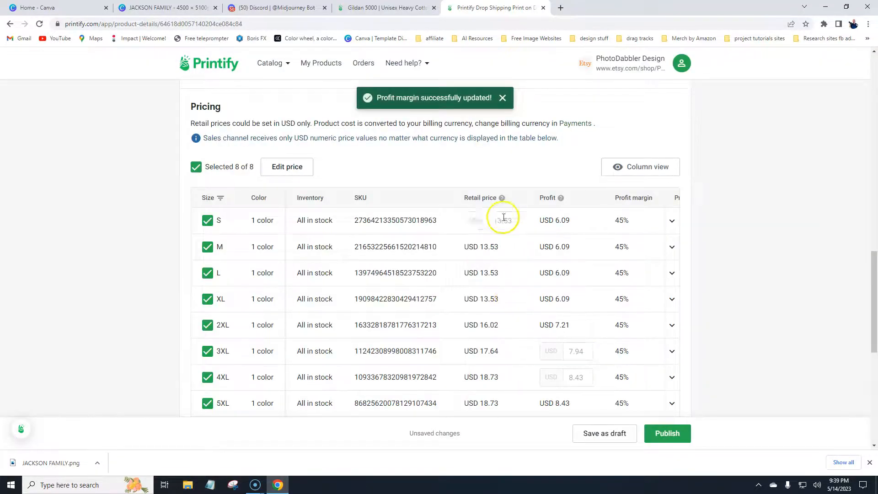
scroll(497, 302, down, 1)
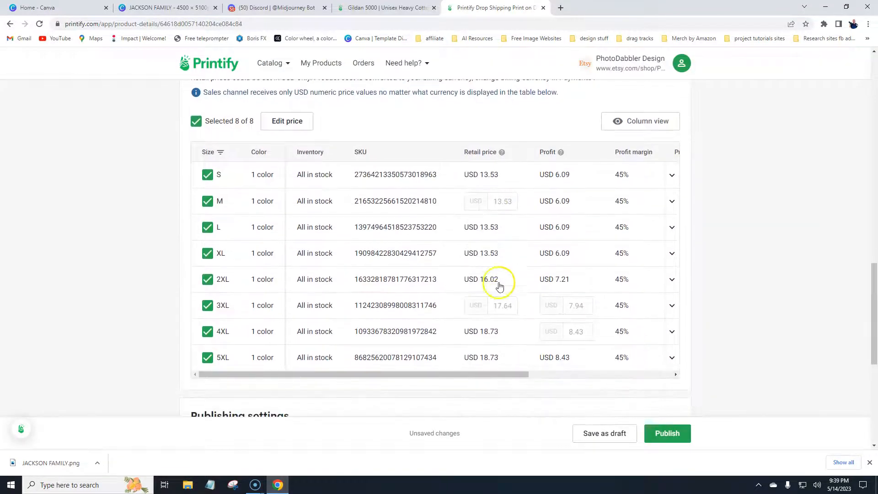
scroll(542, 297, up, 1)
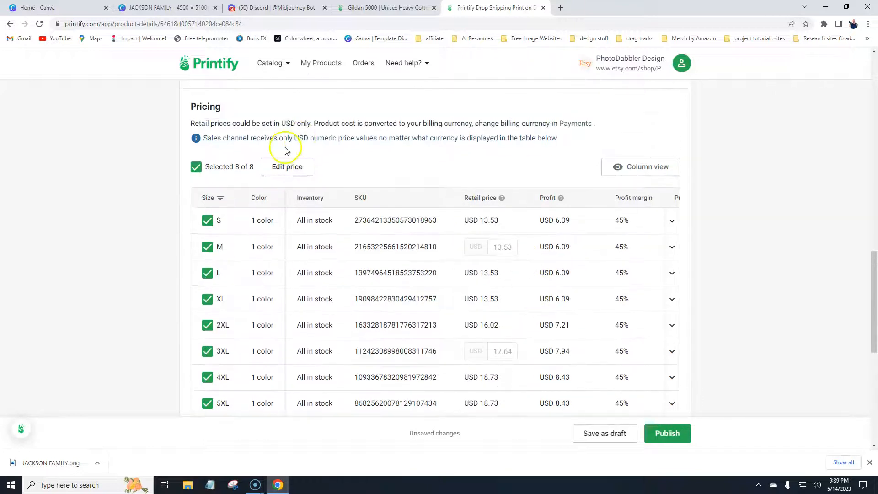
Restore the USD 10 profit on all eight selected variants
click(286, 166)
click(433, 225)
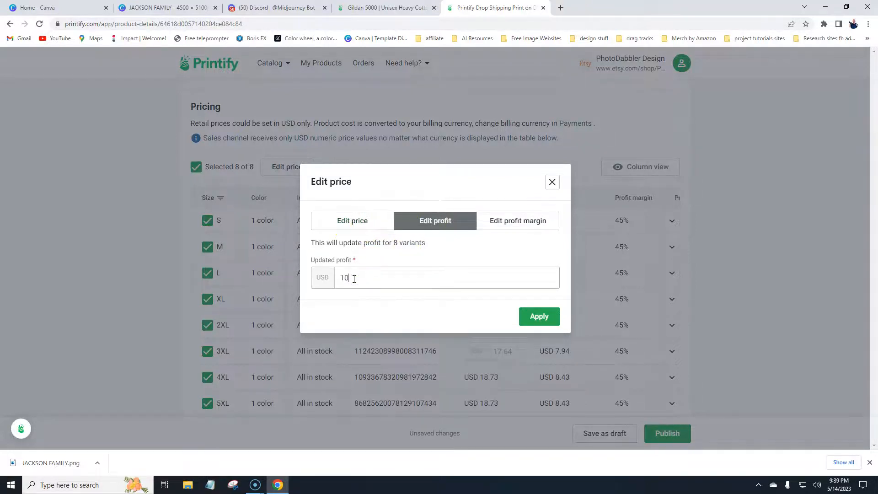
click(537, 315)
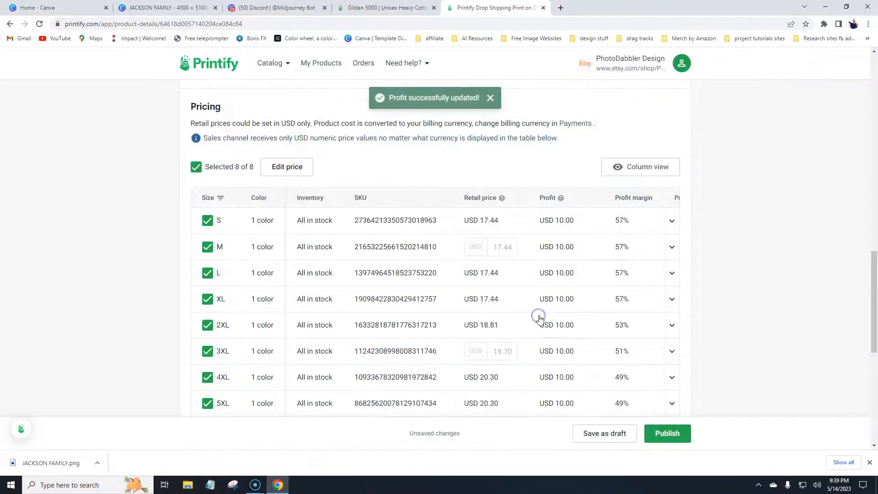
Review the product visibility, variant visibility and sync settings, and recheck the title and mockups before publishing
scroll(758, 247, down, 2)
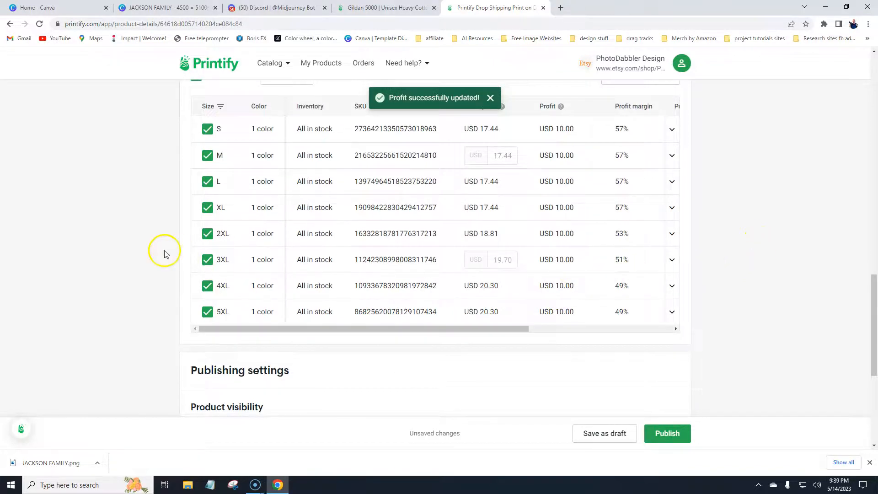
scroll(165, 254, down, 4)
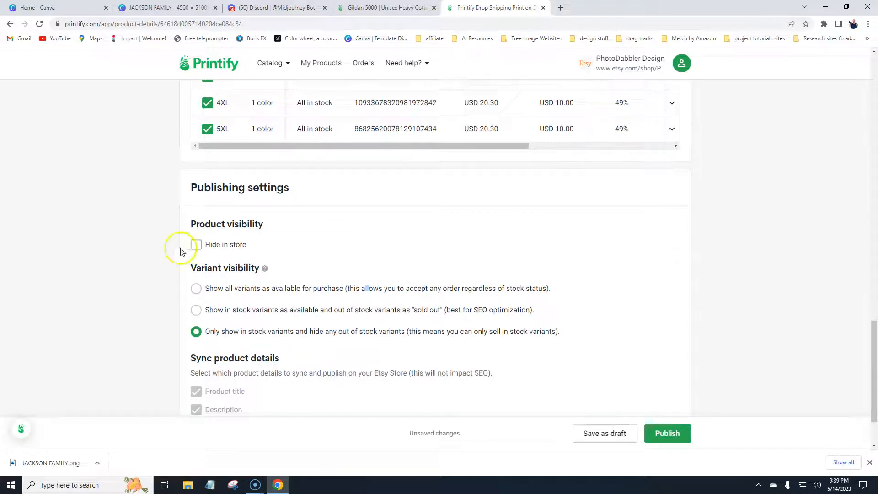
scroll(180, 252, down, 2)
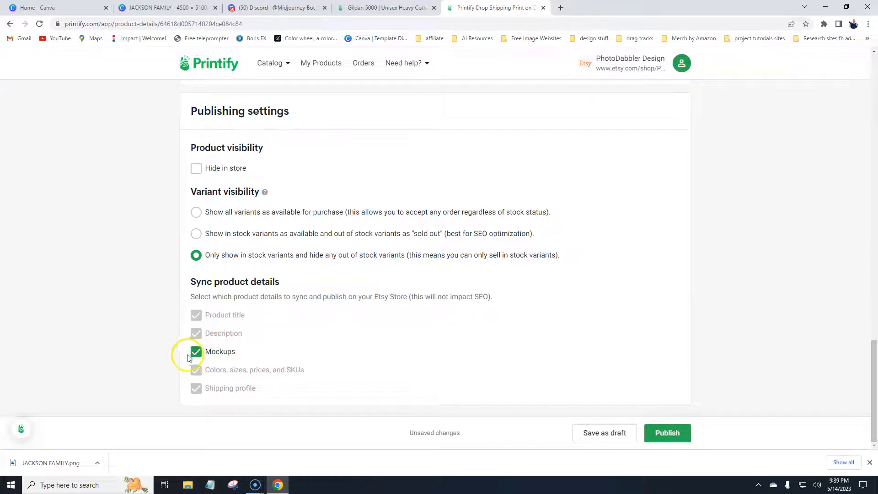
click(202, 355)
scroll(152, 345, up, 20)
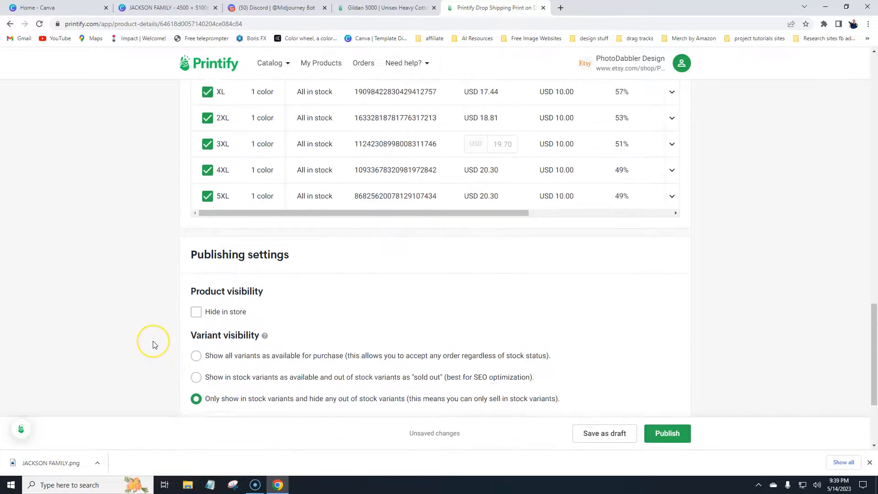
scroll(154, 345, up, 3)
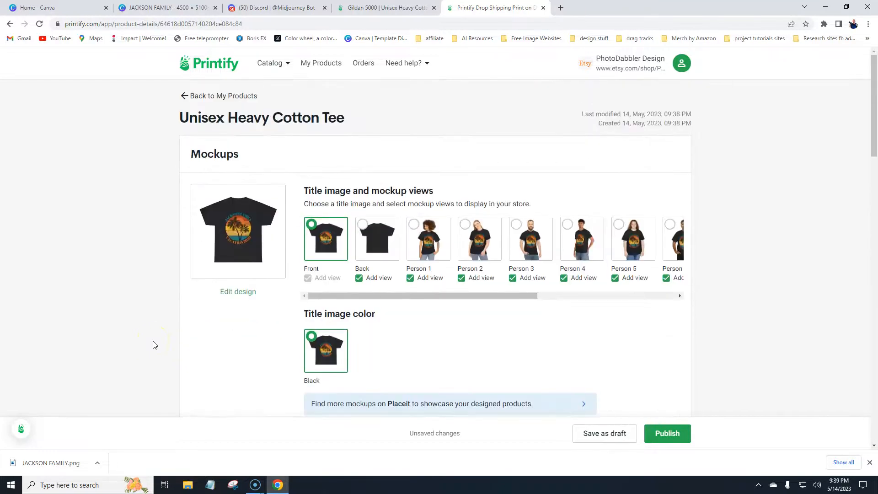
scroll(154, 345, down, 2)
drag(397, 251, 235, 254)
scroll(154, 270, down, 3)
click(666, 435)
click(328, 297)
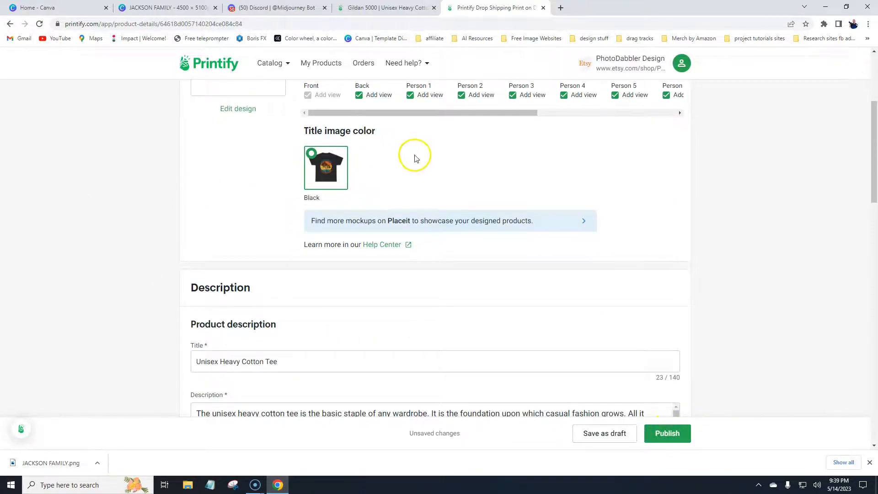
scroll(143, 286, up, 3)
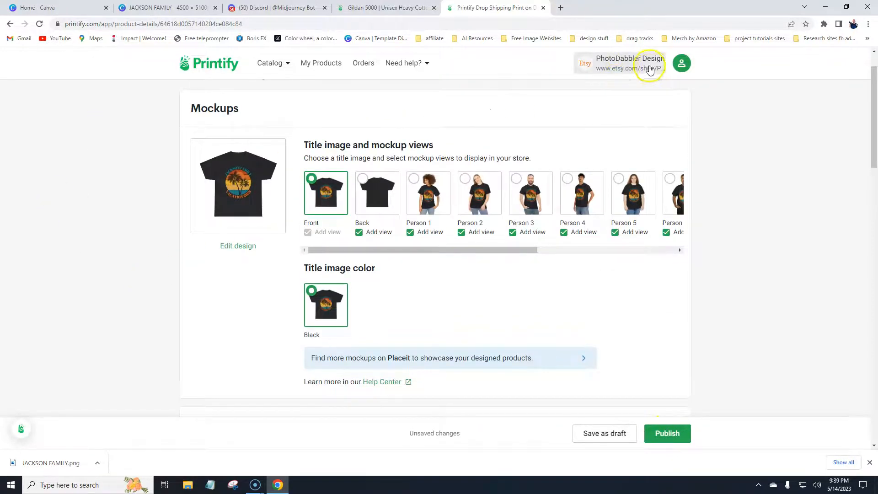
Open the page for adding a new store and review the sales channels available for connection
click(627, 64)
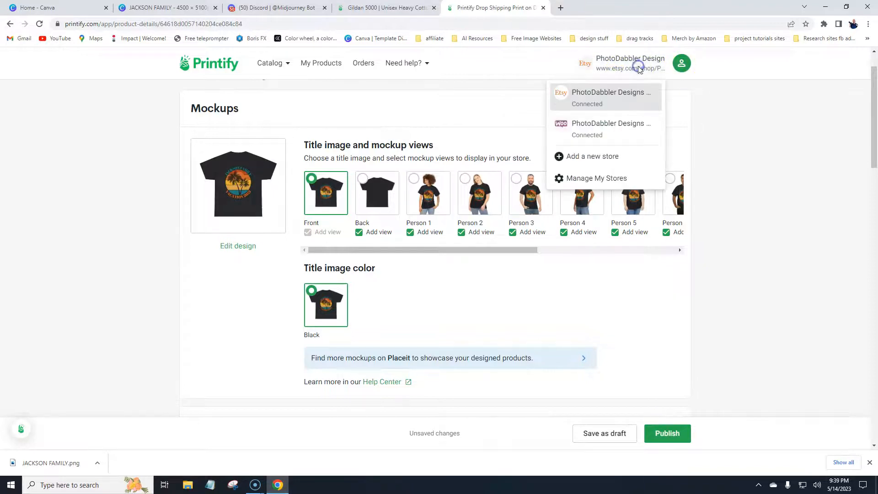
click(604, 157)
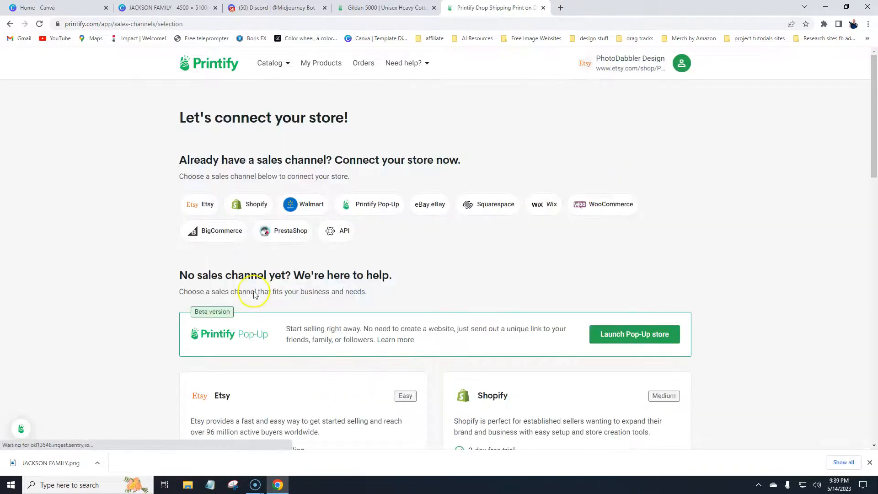
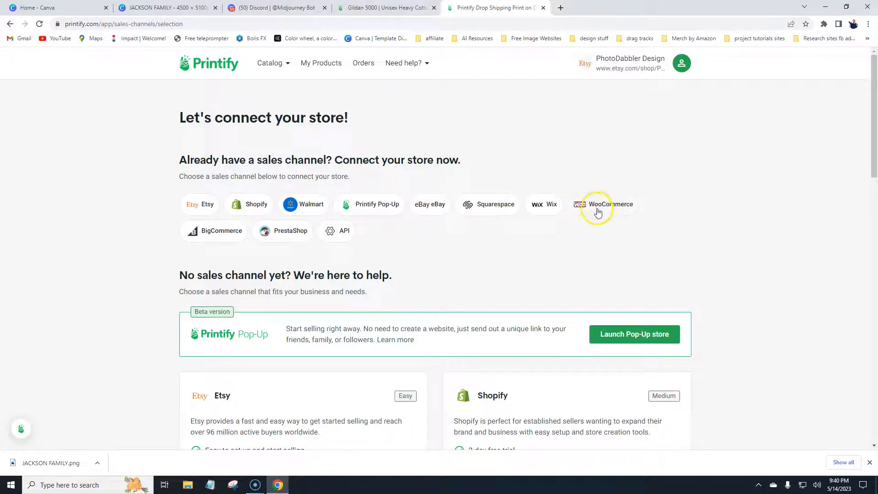
scroll(102, 315, down, 10)
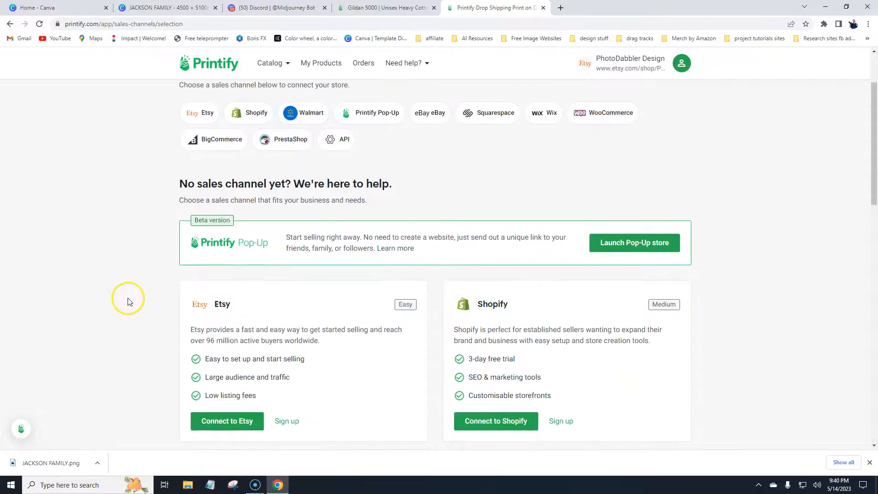
scroll(144, 293, up, 10)
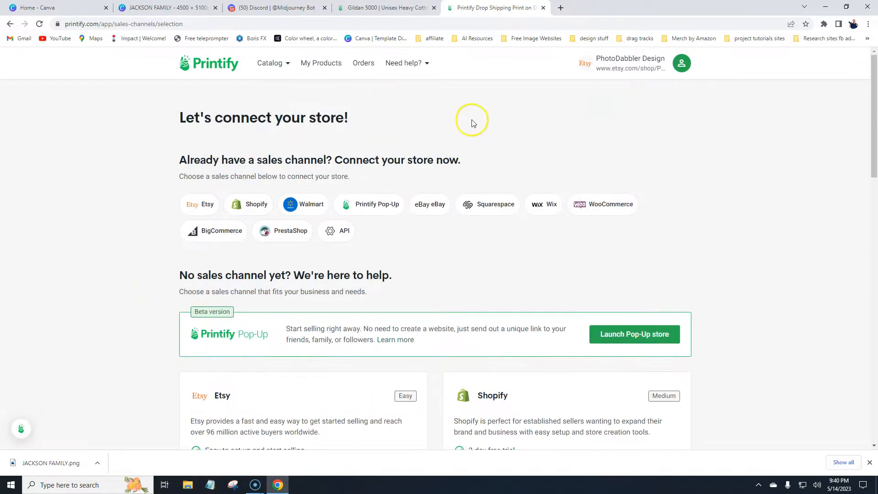
Choose the Vagabond 20oz Tumbler from the Bottles & Tumblers catalog and start designing it with the Chill print provider
click(280, 70)
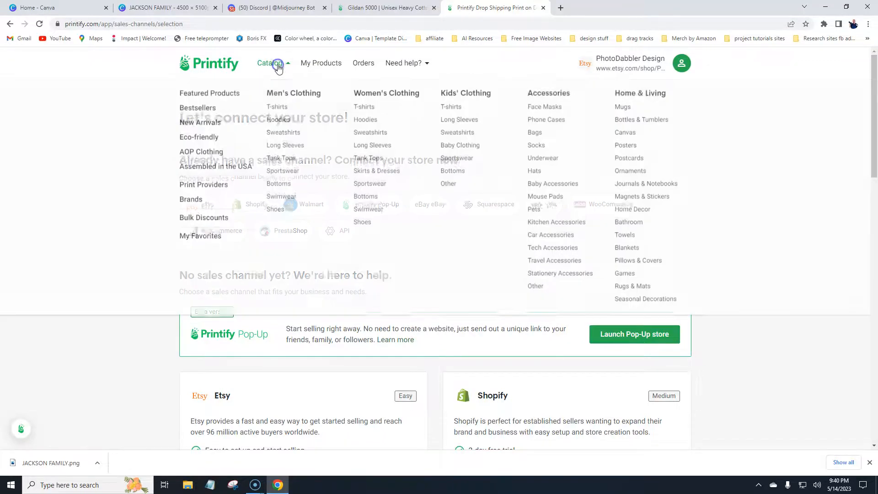
click(628, 123)
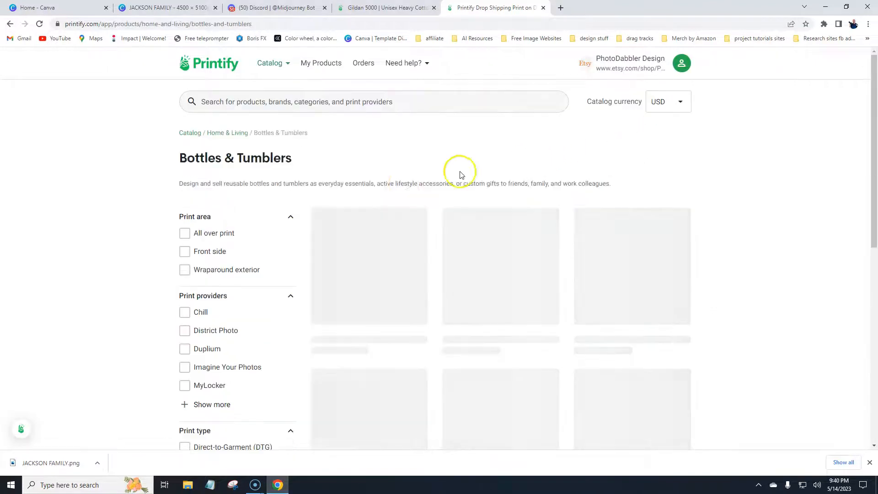
scroll(123, 207, down, 2)
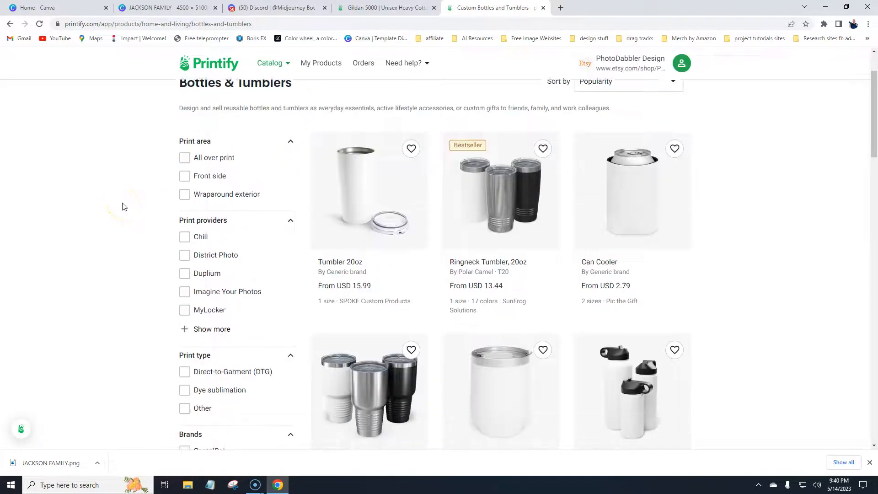
scroll(143, 280, down, 6)
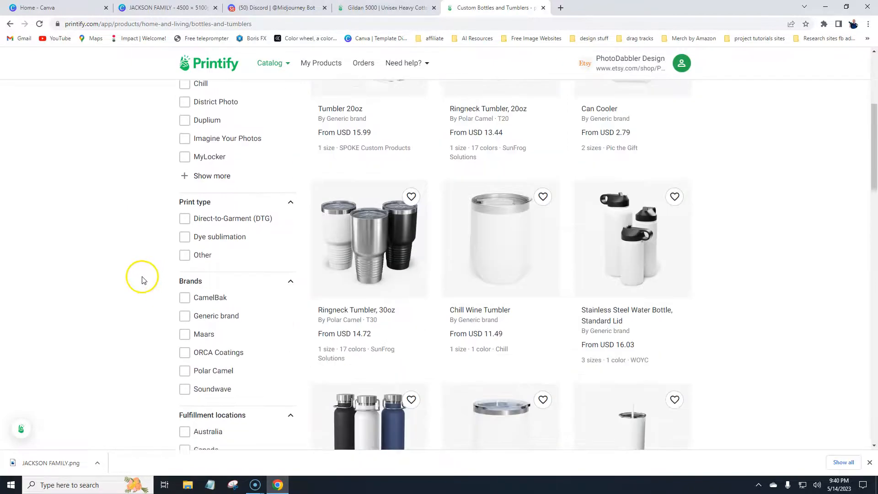
scroll(143, 280, down, 3)
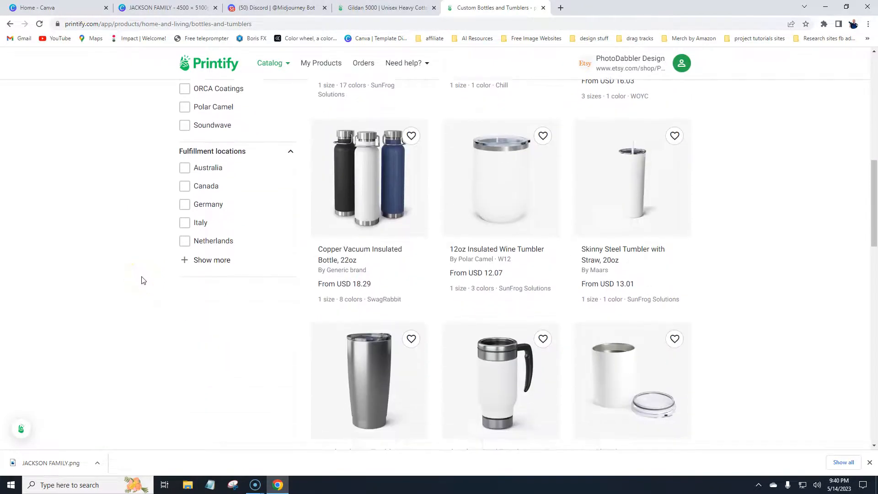
scroll(243, 319, down, 2)
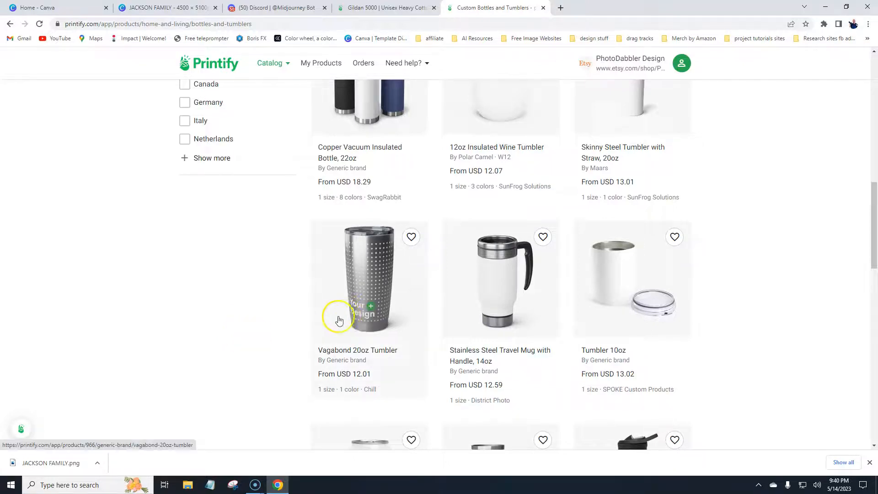
click(357, 319)
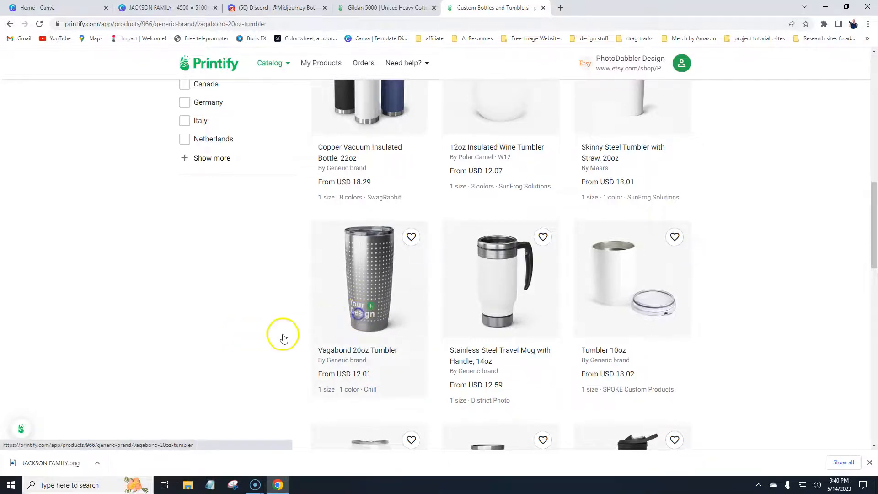
scroll(116, 298, down, 3)
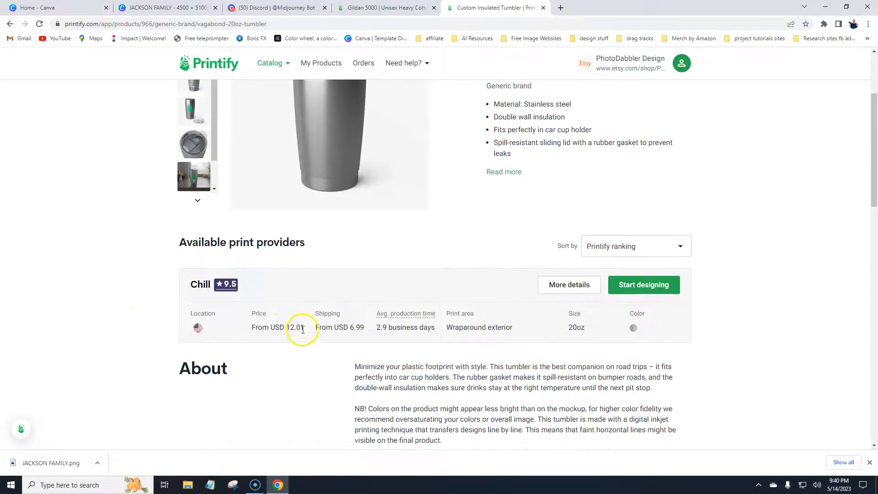
click(631, 288)
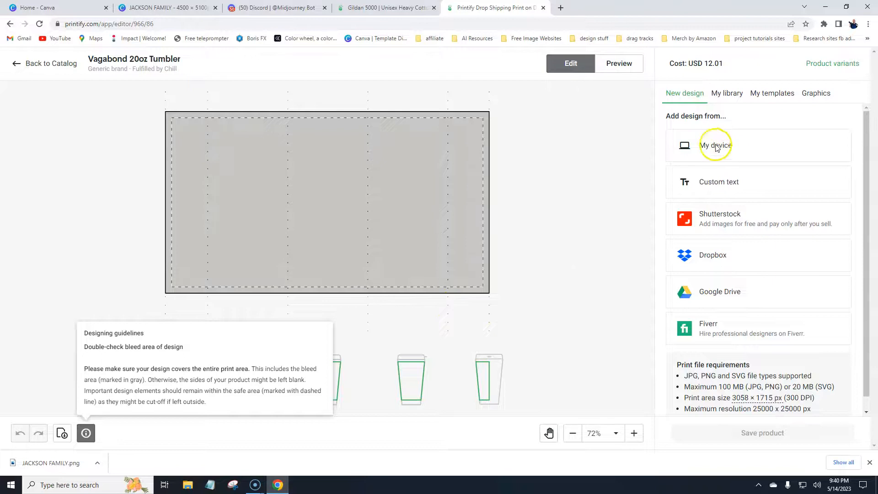
Add JACKSON FAMILY.png from the library and place it at the print area's left end, scaled to about 3.49 by 3.95 in
click(730, 95)
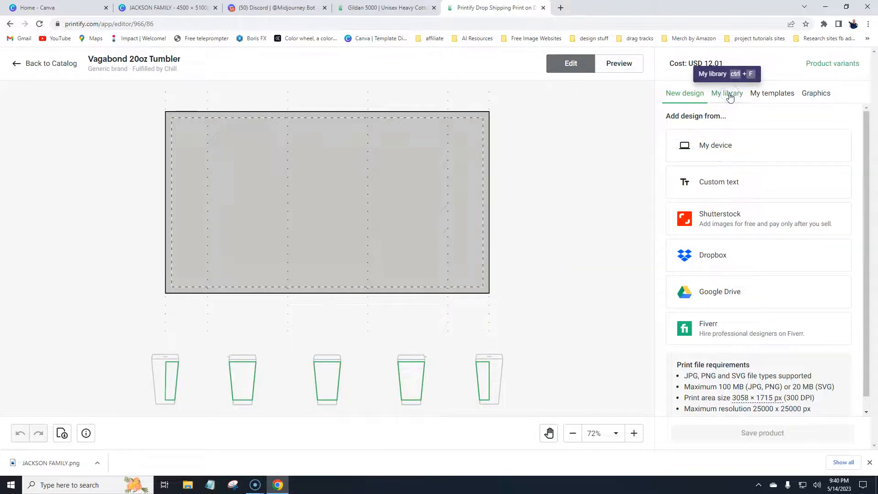
click(730, 96)
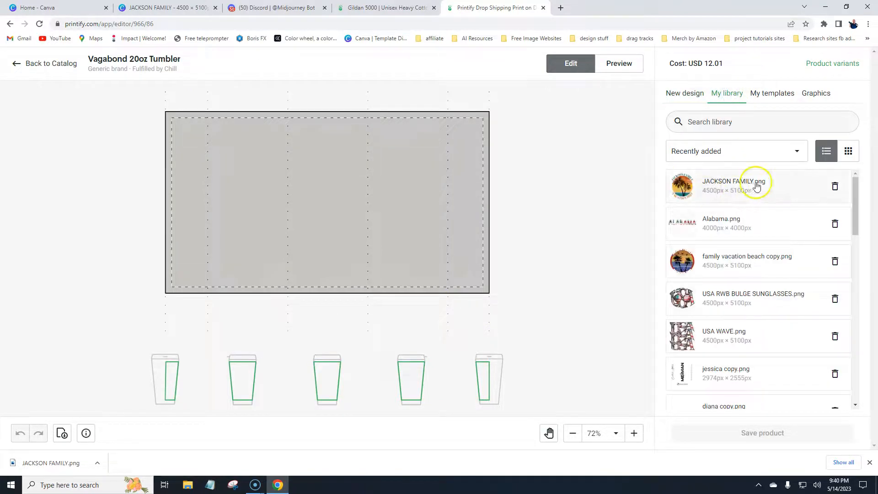
click(781, 185)
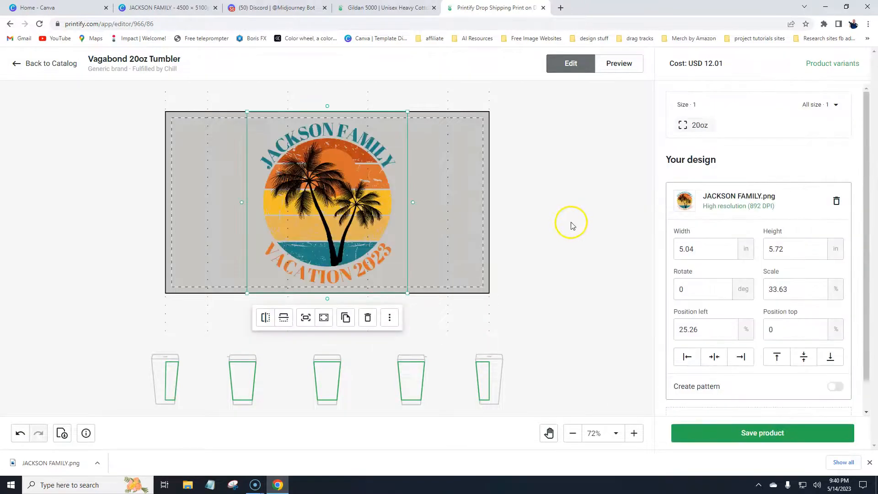
drag(326, 203, 246, 201)
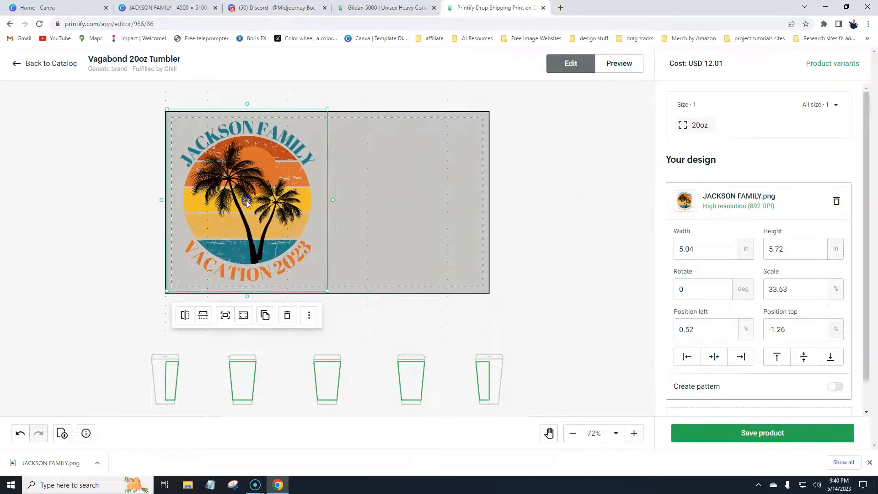
drag(327, 291, 278, 235)
Duplicate the design to the right end of the tumbler's print area and preview the front and back mockups
drag(244, 191, 422, 208)
click(238, 289)
click(541, 193)
click(621, 65)
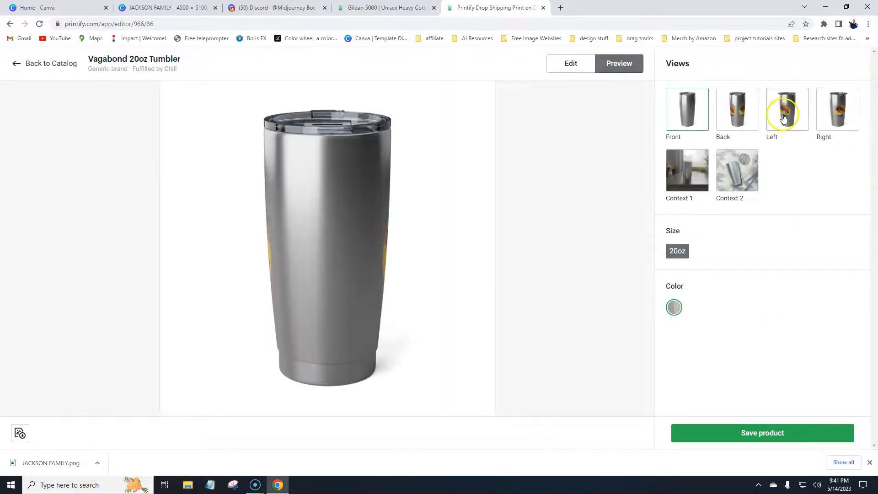
click(734, 109)
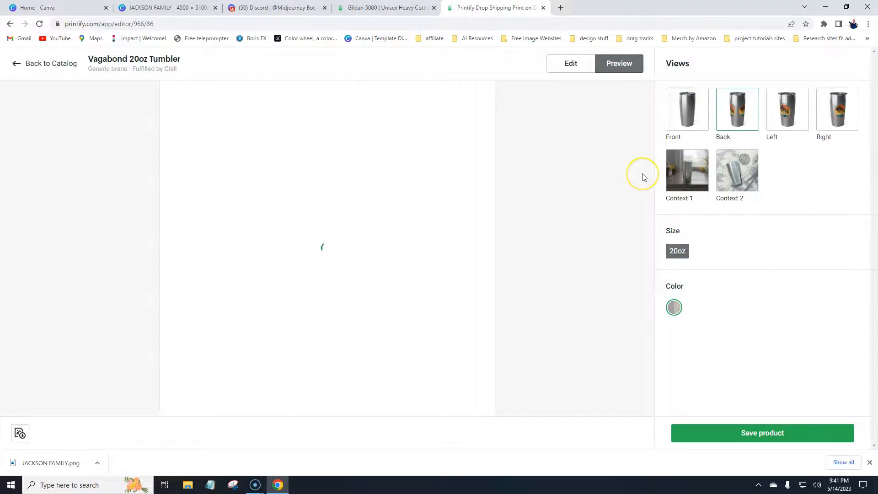
Return to editing, shrink the right-hand design to about 2.97 by 3.37 in and recenter it in its section
click(569, 64)
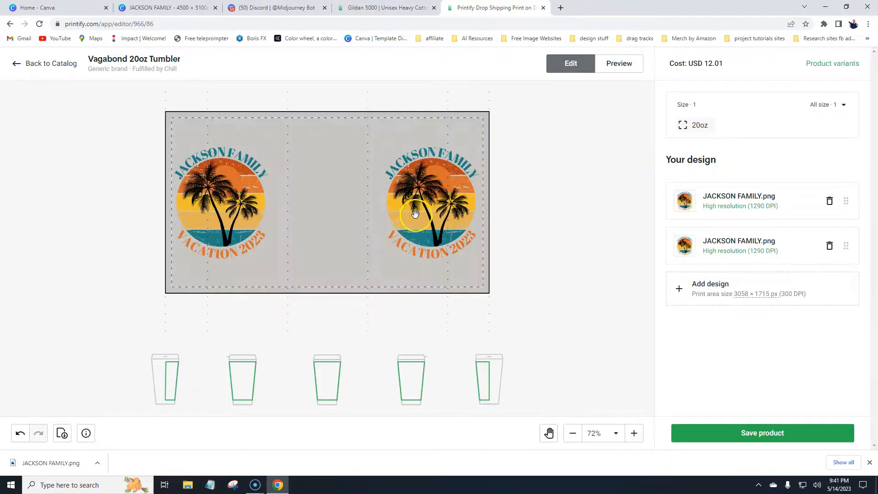
click(410, 207)
drag(486, 265, 470, 248)
drag(438, 212, 447, 219)
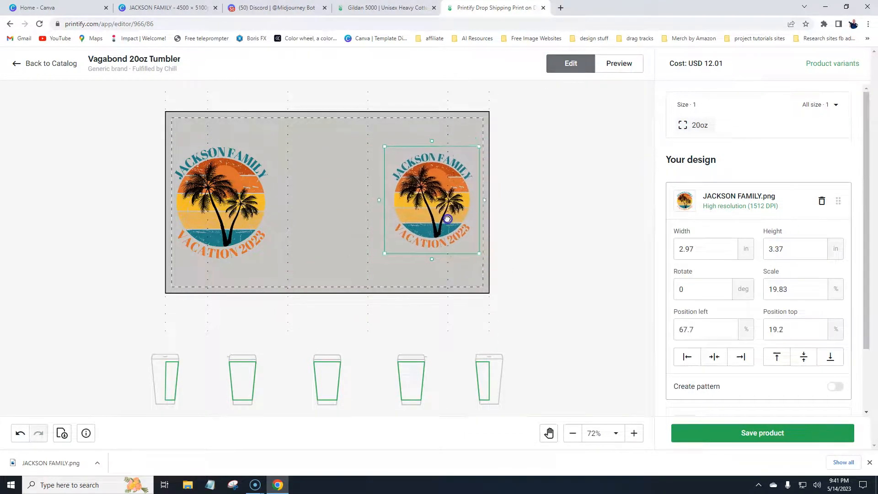
Replace the larger left-hand design with a duplicate of the smaller one and adjust the right-hand copy's position
click(231, 217)
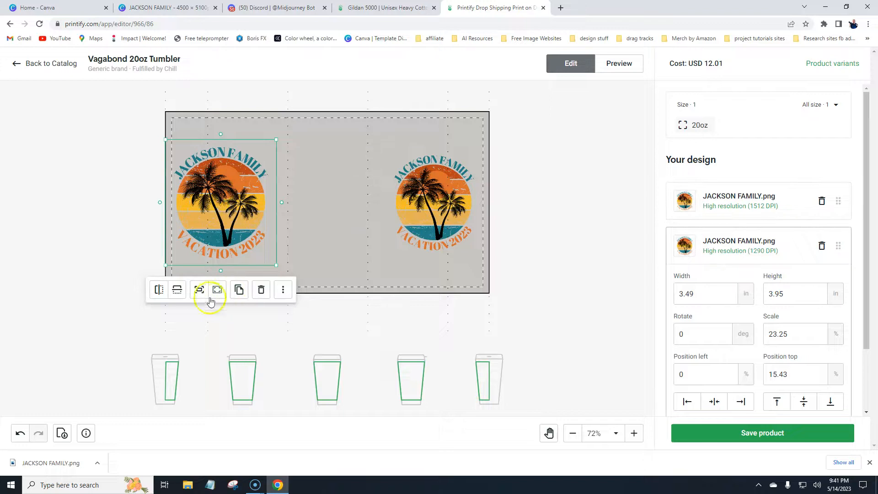
click(259, 290)
click(426, 203)
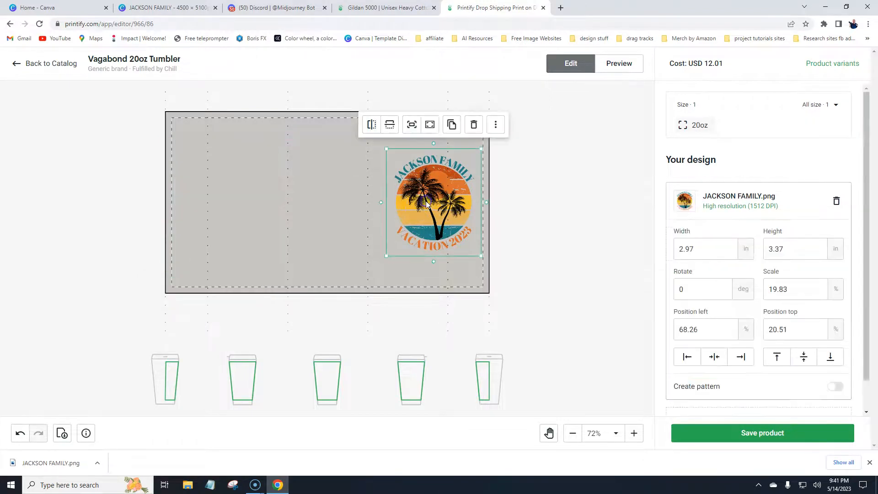
click(451, 125)
drag(429, 206, 219, 197)
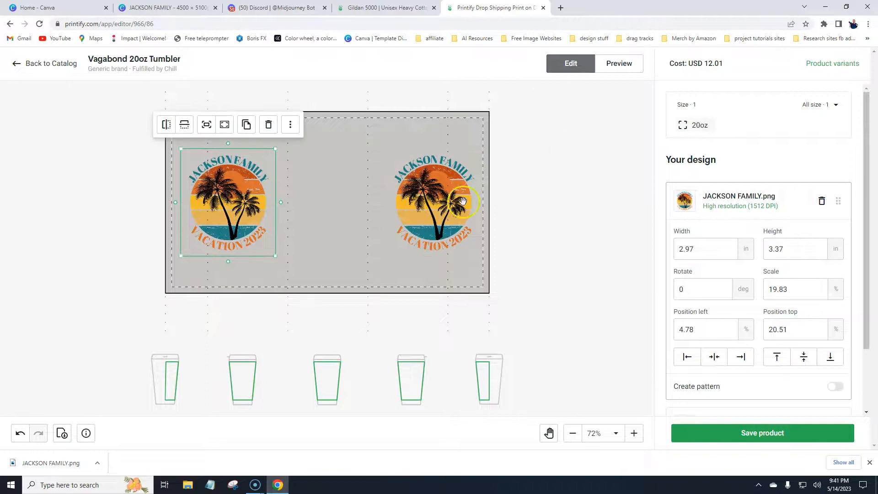
click(442, 200)
click(514, 190)
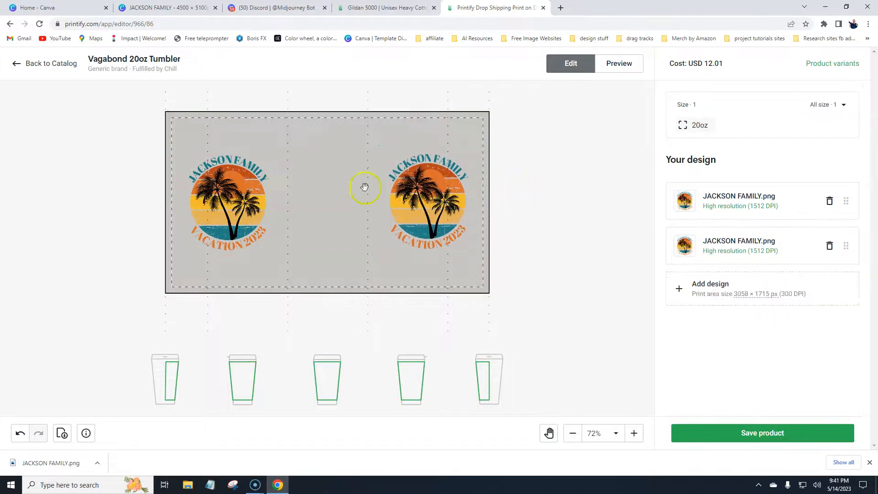
Preview the left-side mockup of the tumbler, then return to the design editor
click(618, 63)
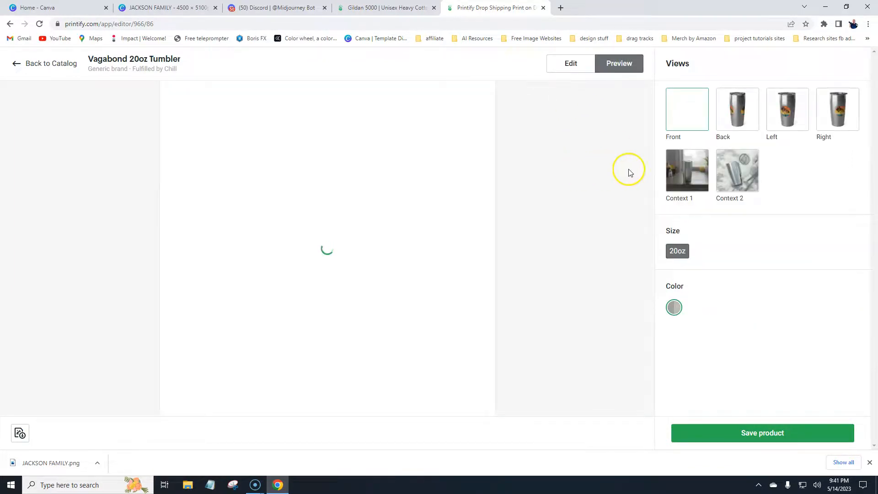
click(790, 115)
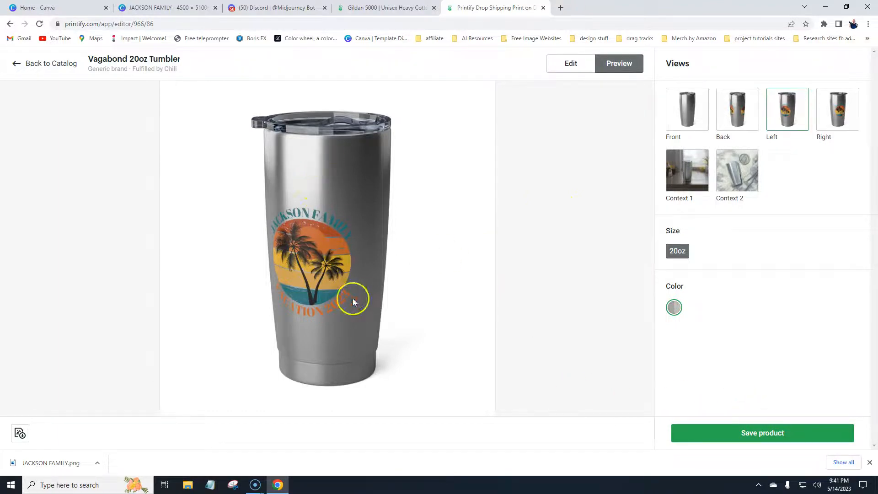
click(570, 64)
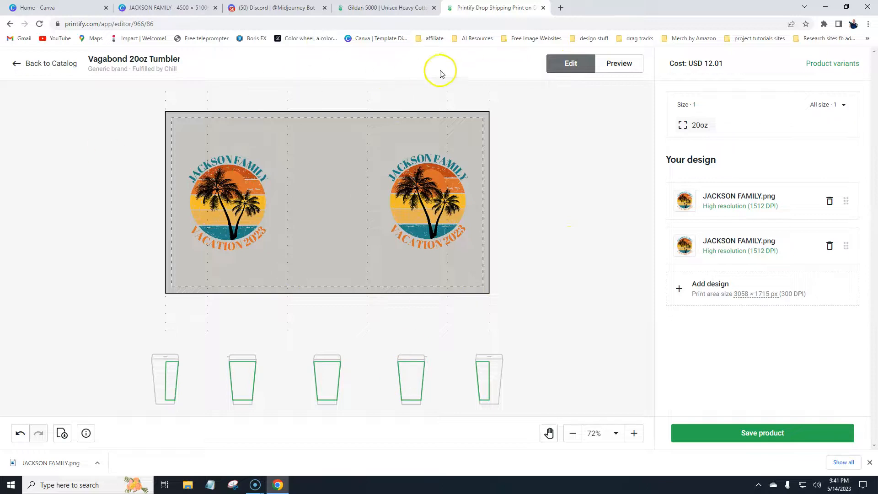
Close the tumbler editor without saving and look through the print providers for the Gildan 5000 Unisex Heavy Cotton Tee
click(543, 8)
click(487, 81)
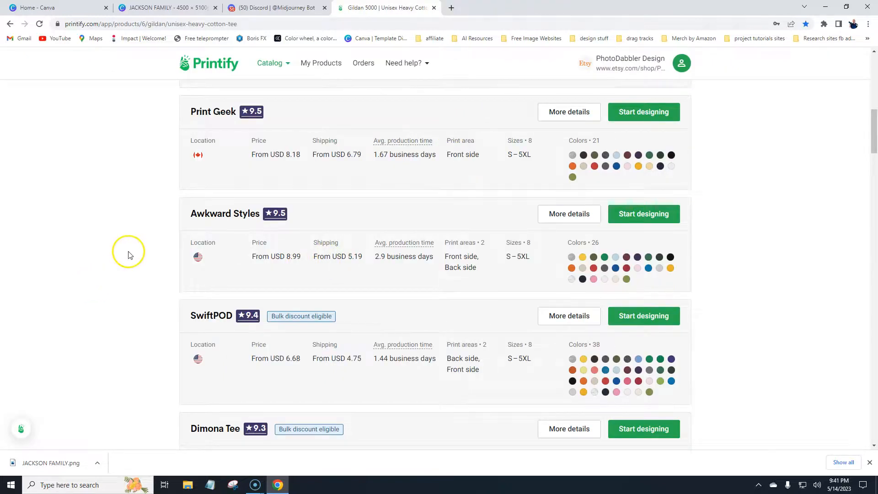
scroll(128, 255, up, 4)
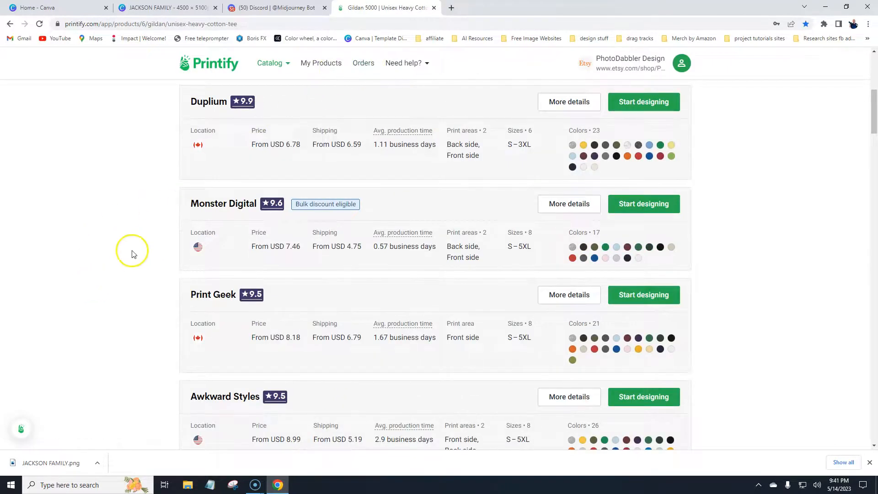
scroll(132, 254, down, 8)
scroll(136, 251, down, 5)
scroll(137, 258, up, 20)
Open the Beach Towel from the Home & Living Towels category and check its print provider details
mouse_move(263, 65)
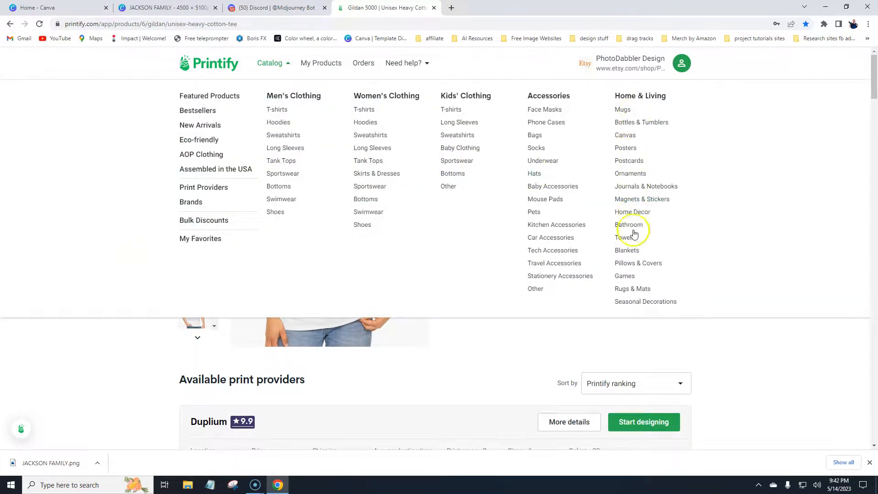
click(625, 238)
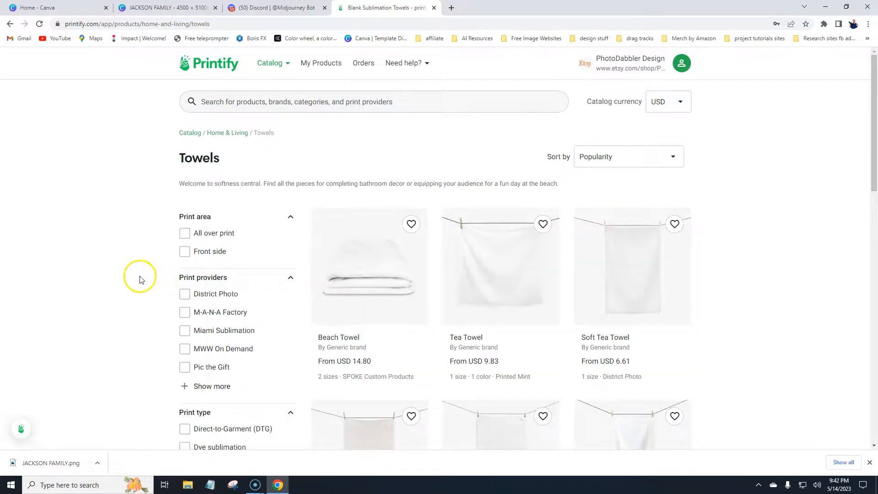
click(356, 237)
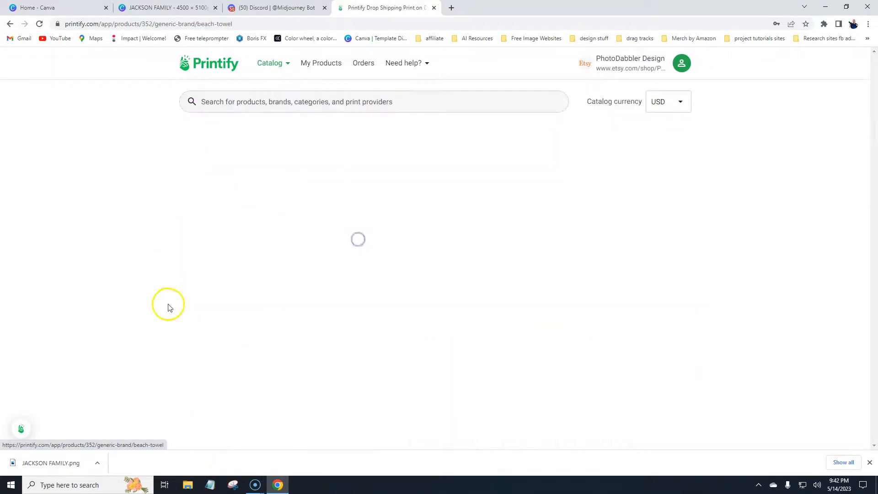
scroll(129, 294, down, 2)
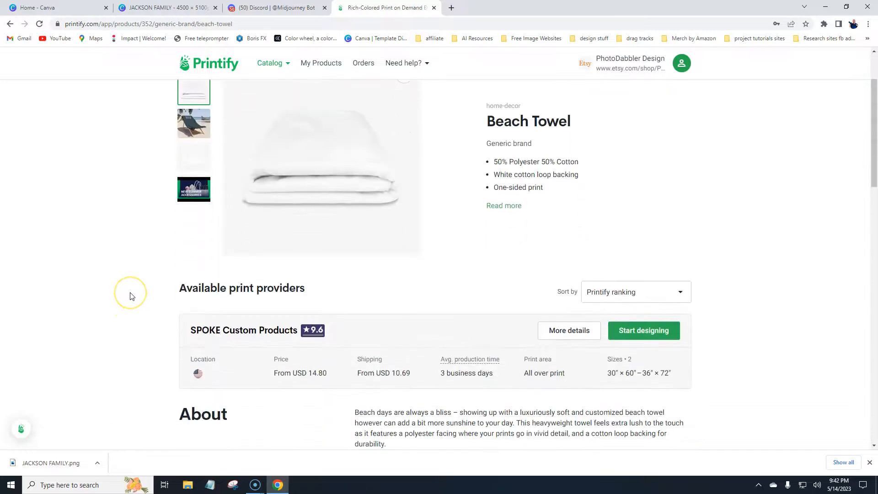
Start designing the Beach Towel from SPOKE Custom Products and check its required print area size in pixels
scroll(130, 296, down, 1)
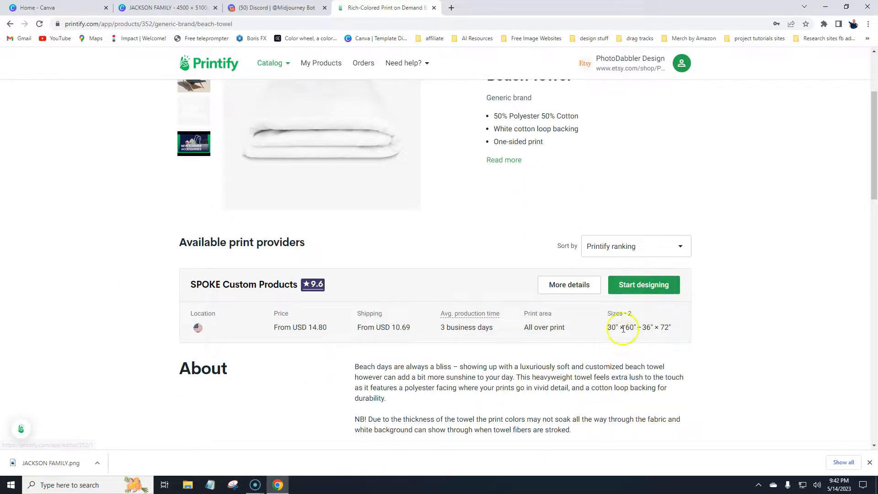
click(643, 284)
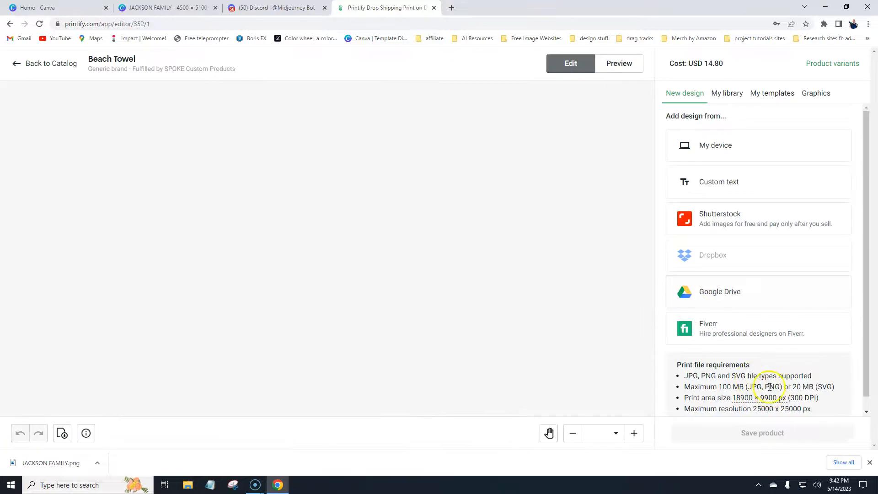
mouse_move(773, 401)
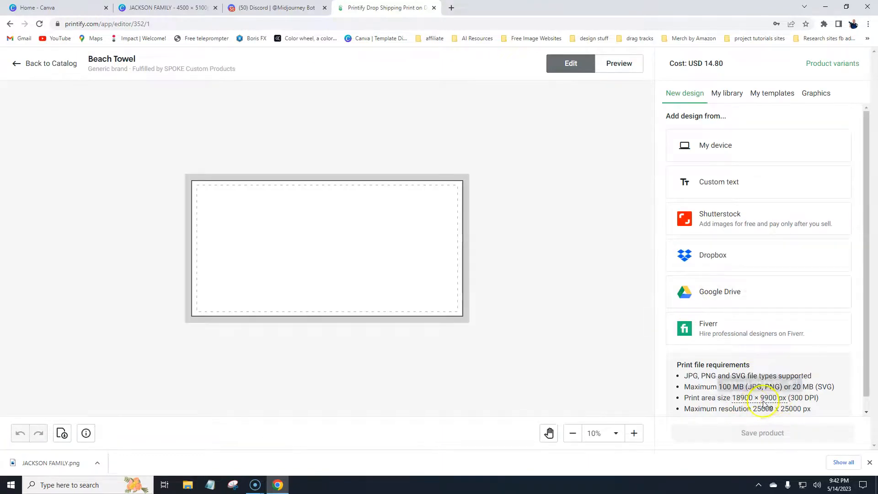
mouse_move(737, 400)
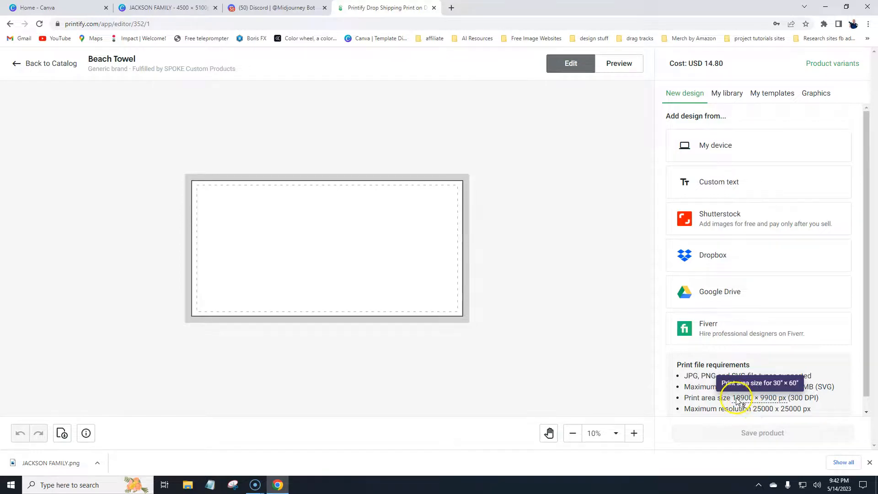
drag(755, 400, 777, 399)
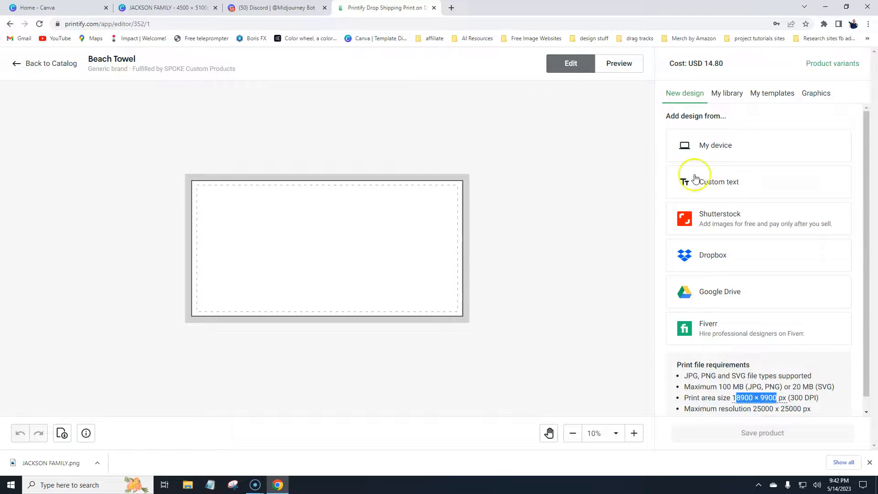
Add JACKSON FAMILY.png from the saved library to the beach towel instead of uploading a file from the device
click(715, 147)
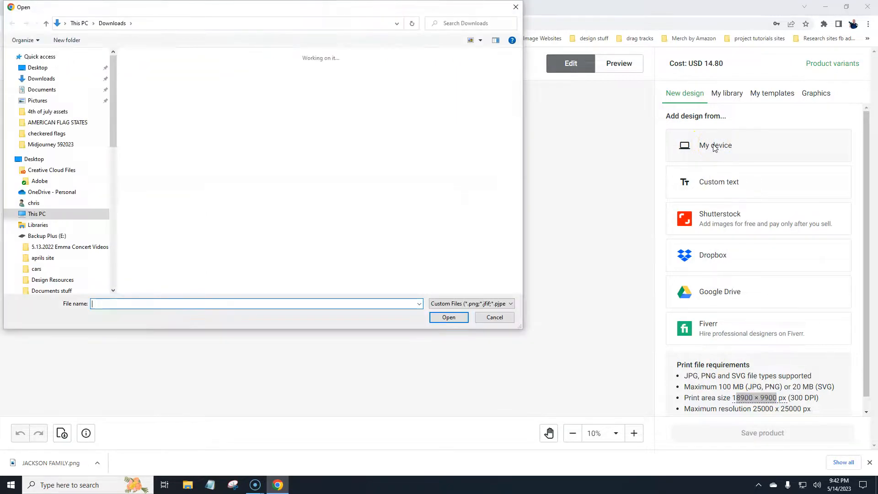
click(516, 7)
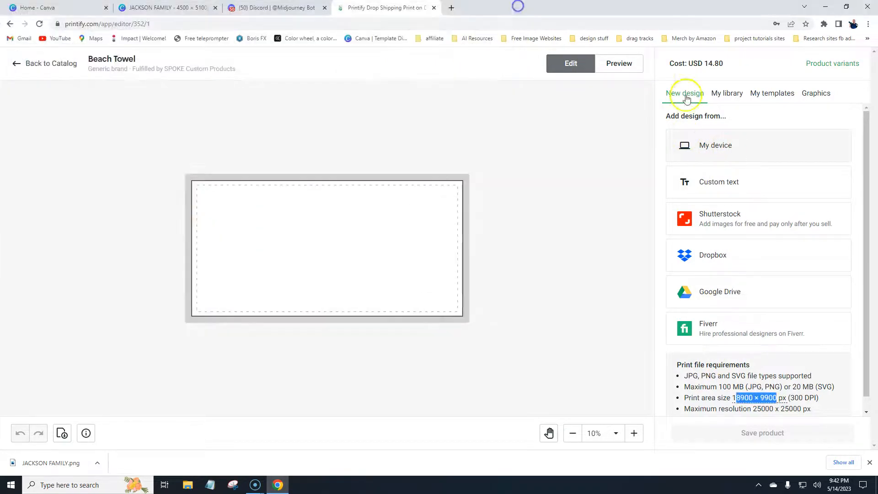
click(725, 92)
click(745, 188)
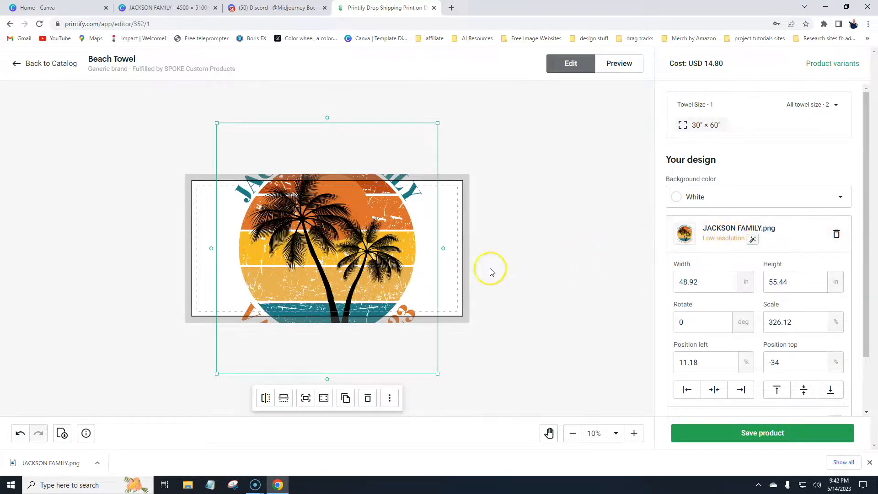
Shrink the JACKSON FAMILY design to about 14.66 × 16.62 in and place it in the towel's upper-left corner
drag(438, 375, 343, 238)
drag(297, 222, 301, 281)
drag(333, 309, 289, 256)
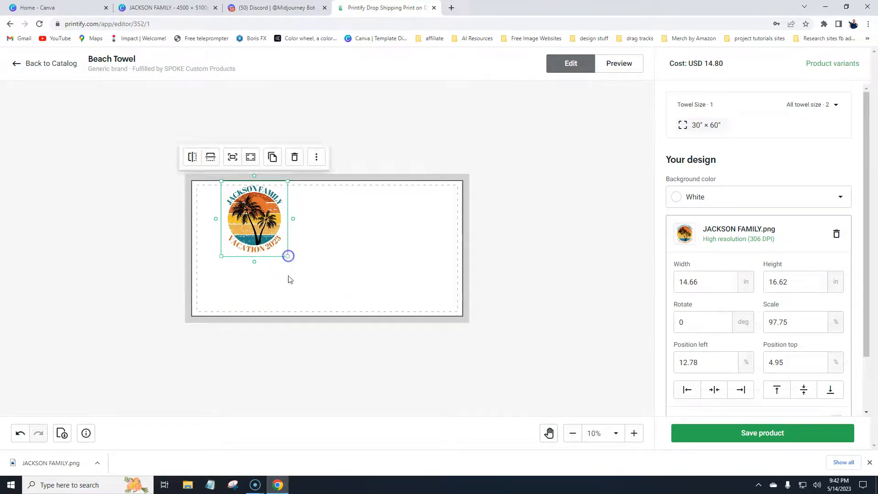
drag(255, 233, 218, 226)
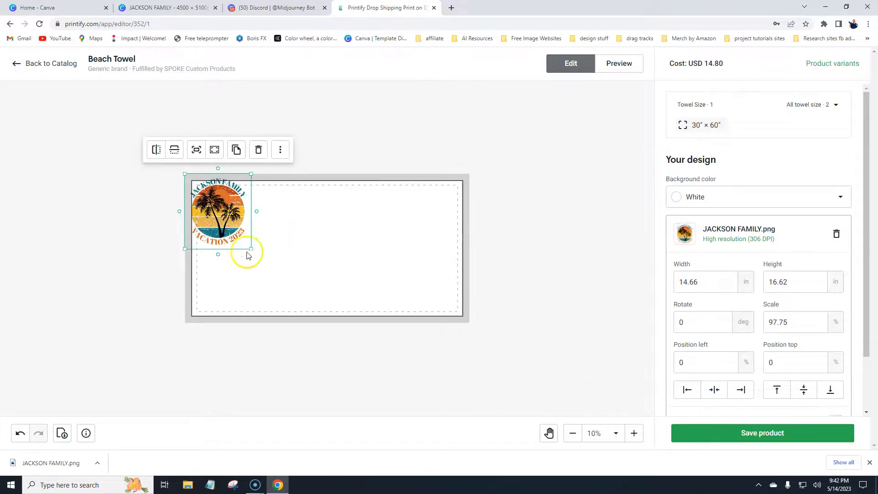
Rotate the design to 270 degrees, repeat it as a pattern across the towel, and shift the pattern upward
drag(253, 235, 241, 219)
drag(867, 313, 867, 364)
click(835, 354)
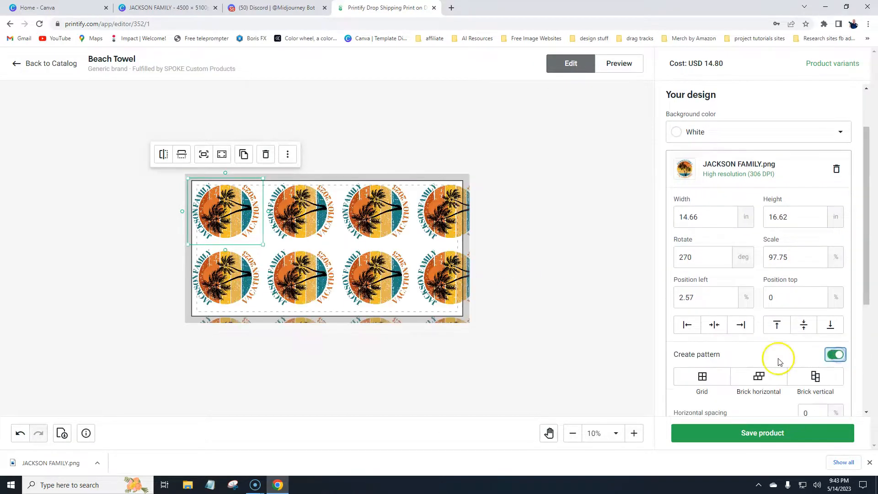
drag(244, 226, 243, 202)
click(566, 158)
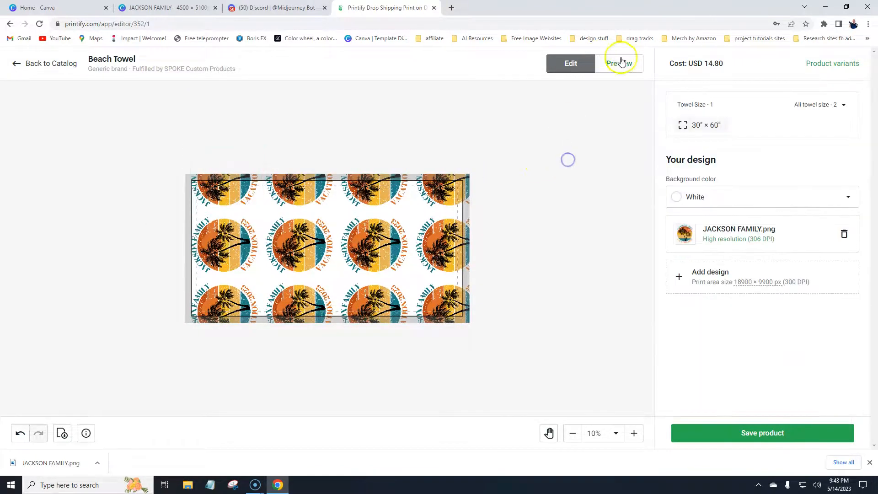
Preview the patterned towel in the Context mockup, then return to the design editor and inspect the pattern layout
click(621, 62)
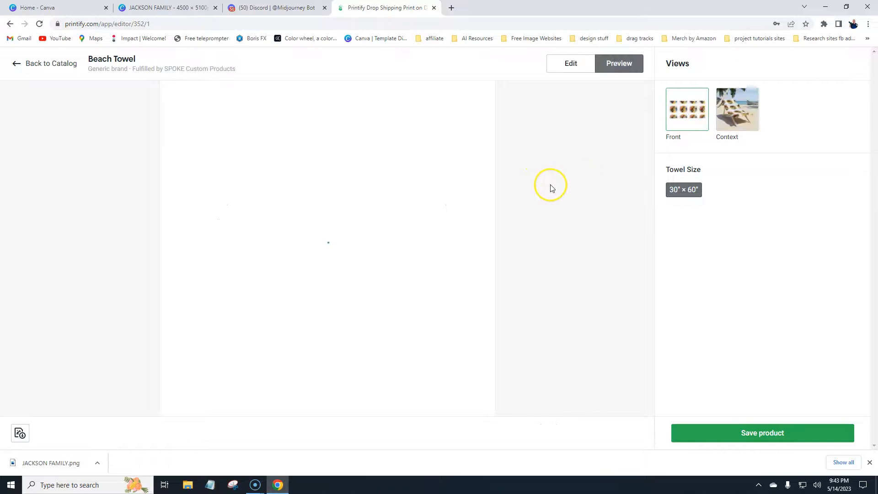
click(736, 124)
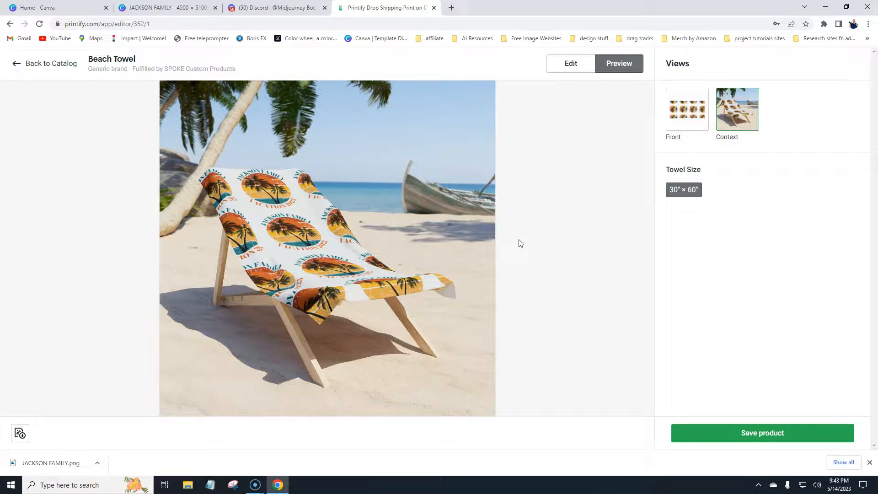
click(557, 69)
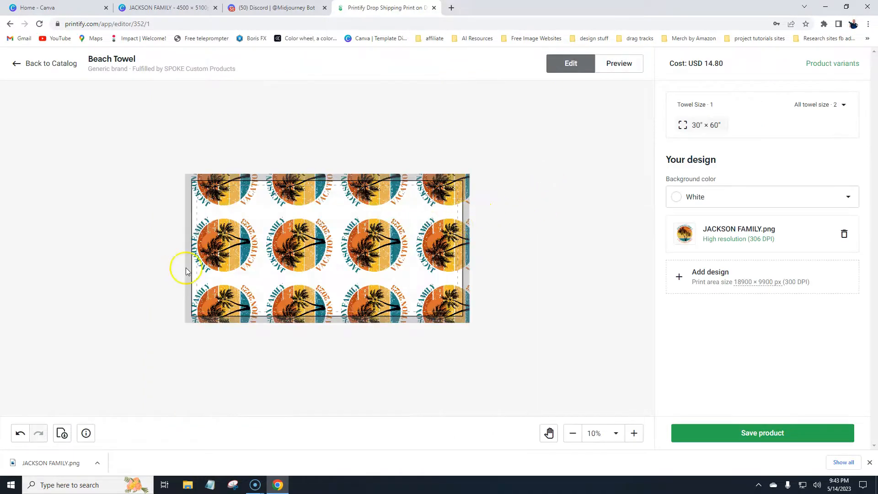
scroll(538, 229, down, 2)
scroll(268, 265, up, 1)
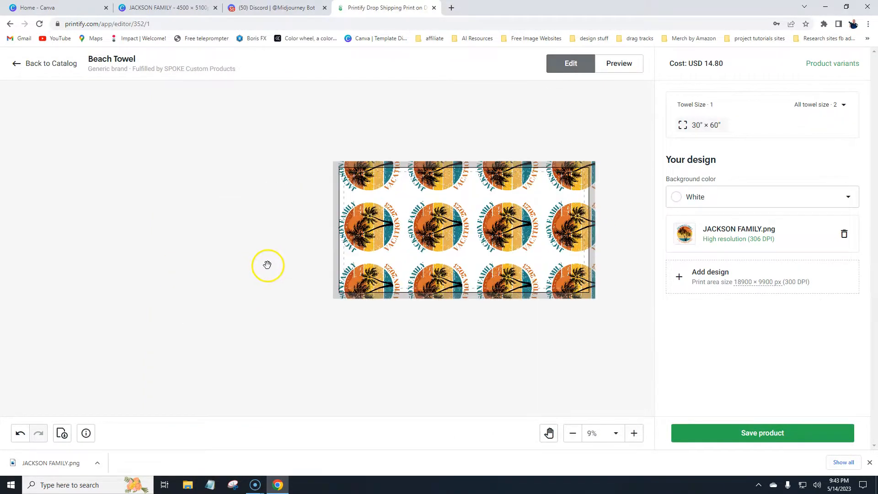
scroll(269, 264, up, 2)
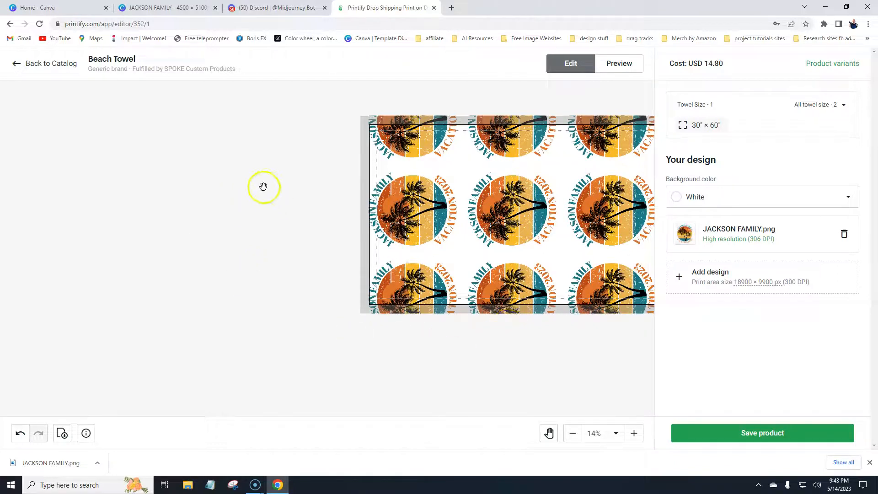
scroll(257, 201, down, 1)
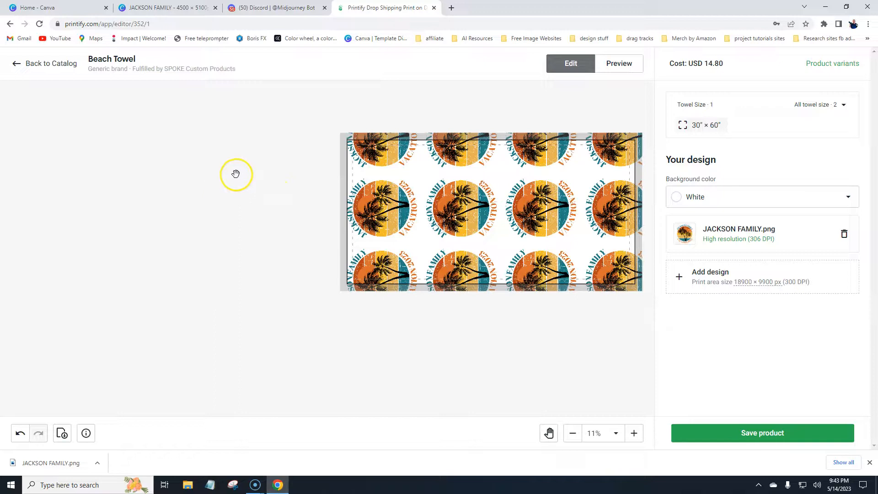
Switch to the Jackson Family design in Canva, clear the Circle search, browse the default elements, and close the design
click(185, 8)
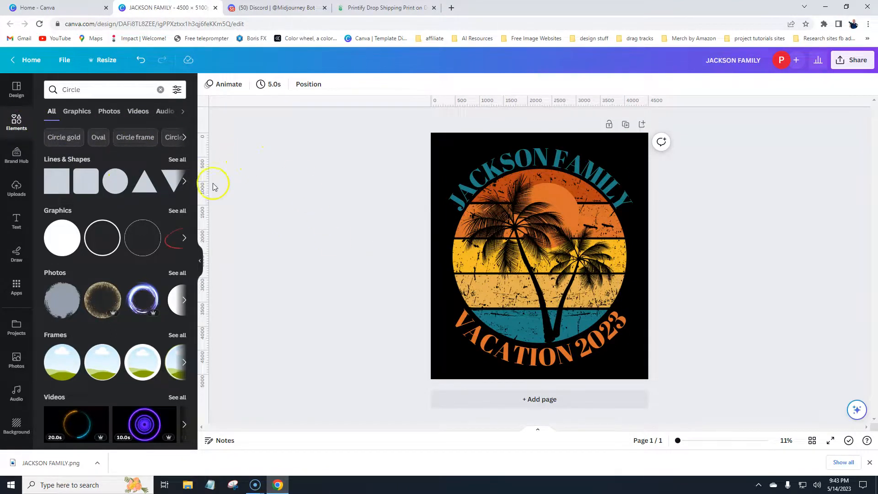
scroll(131, 200, down, 3)
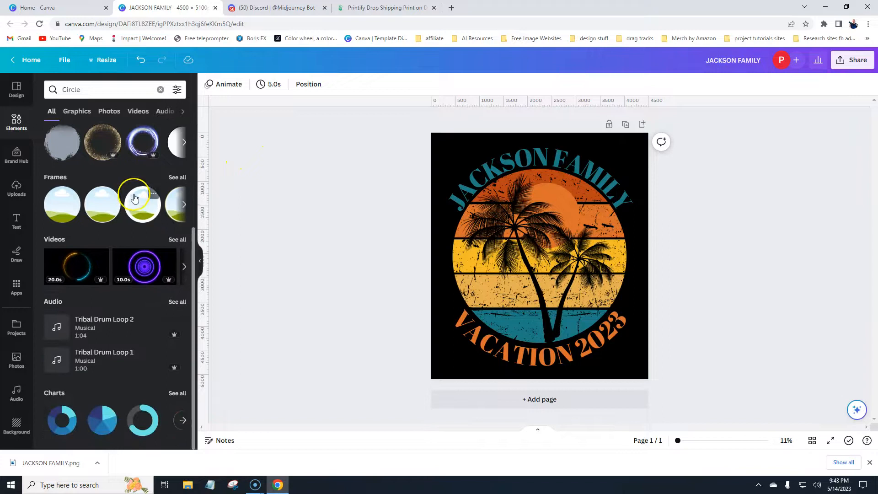
scroll(134, 198, up, 3)
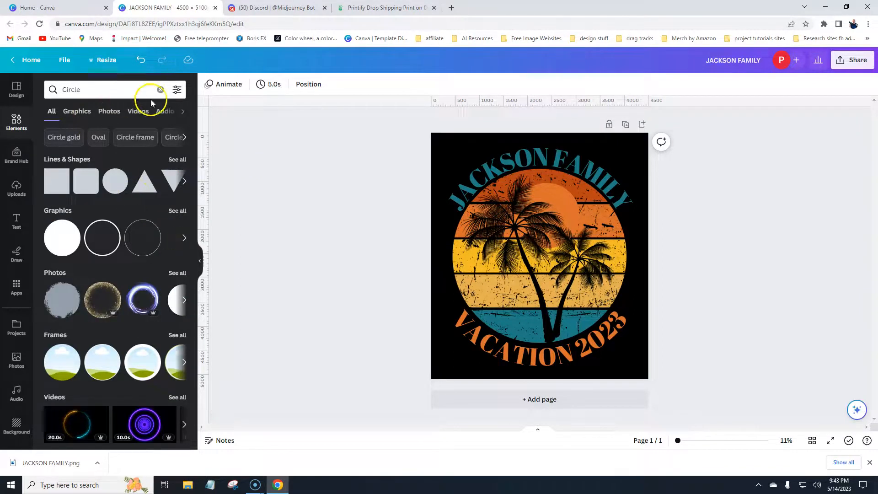
click(160, 89)
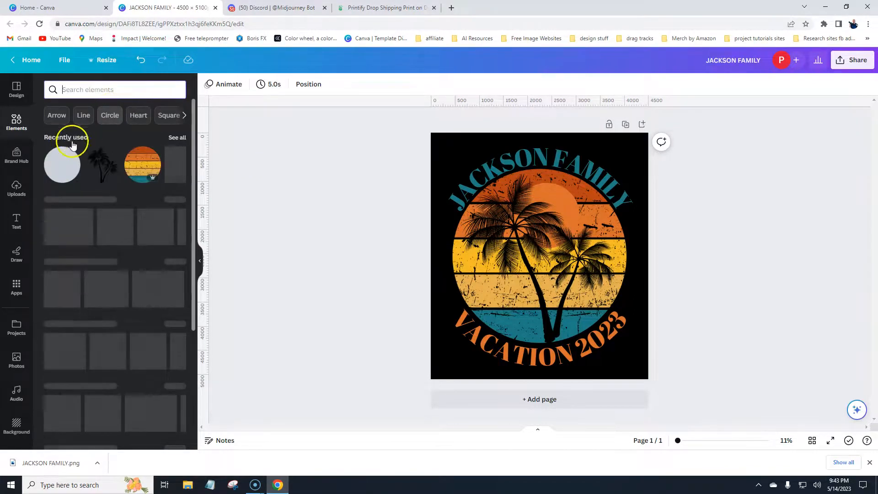
scroll(97, 191, down, 10)
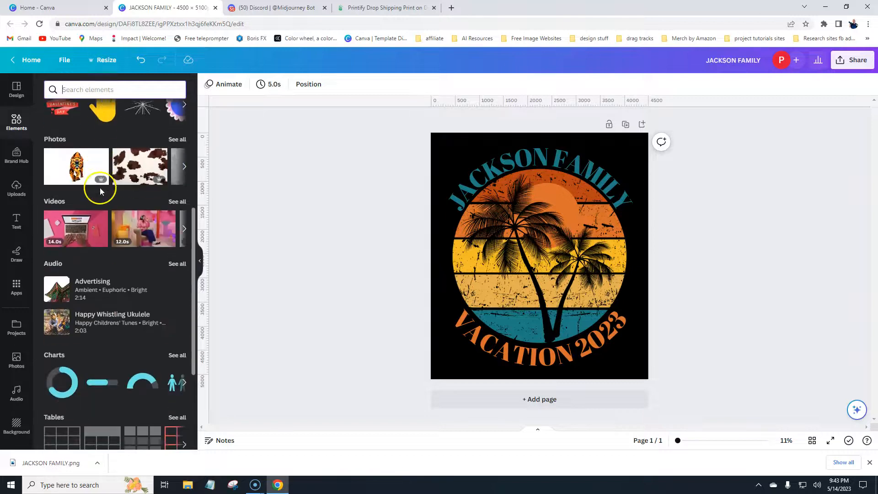
scroll(97, 192, down, 3)
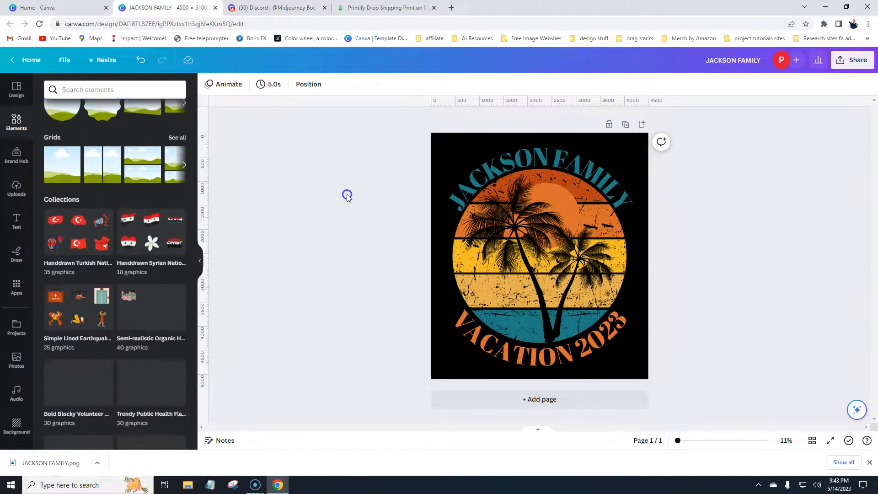
click(215, 7)
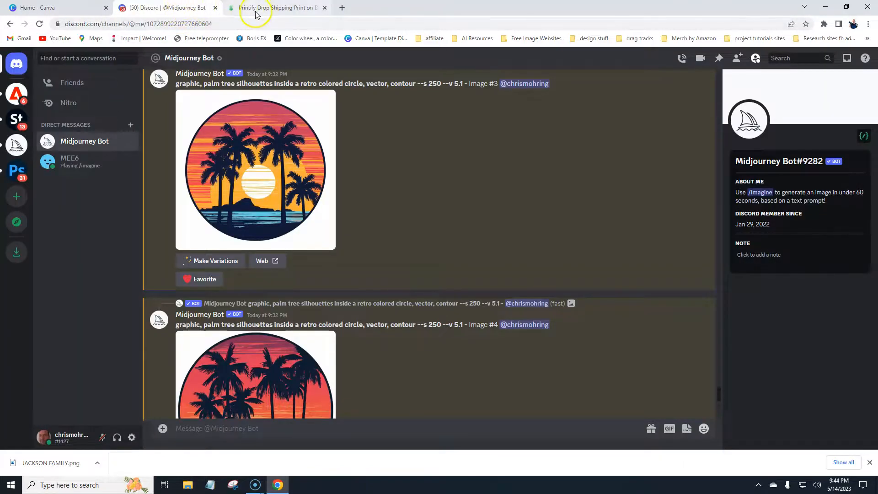
Review the Midjourney palm tree and sunset images in Discord, comparing with the Canva home page and the Printify towel design
click(265, 8)
click(174, 8)
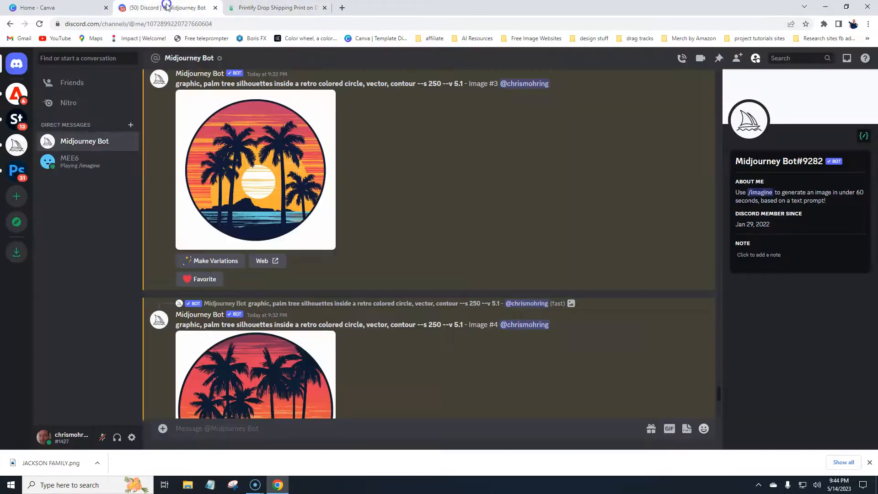
click(79, 8)
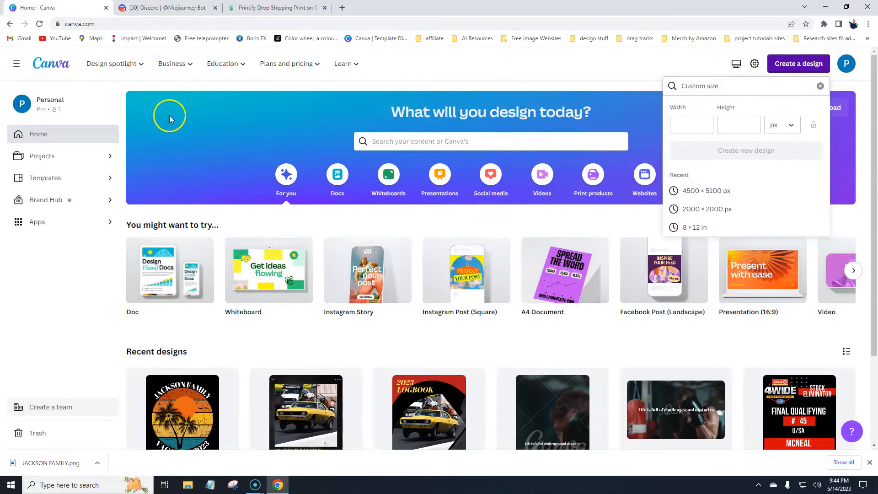
click(264, 8)
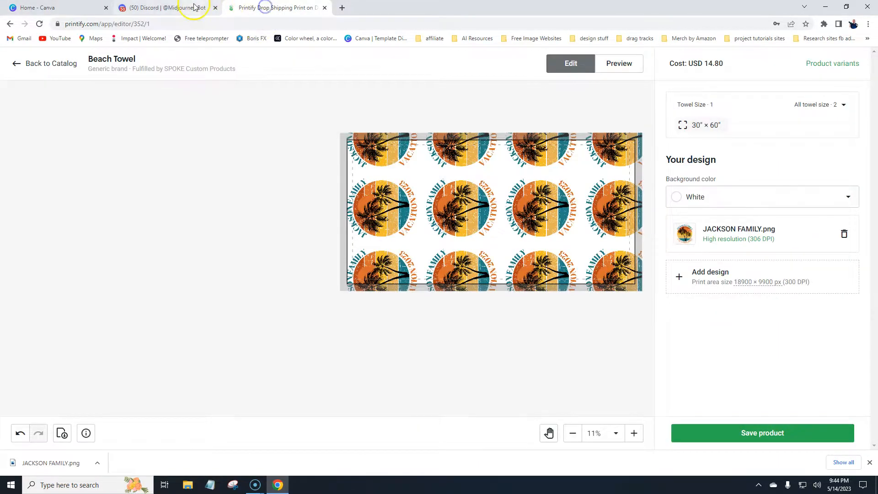
click(173, 8)
scroll(446, 201, down, 20)
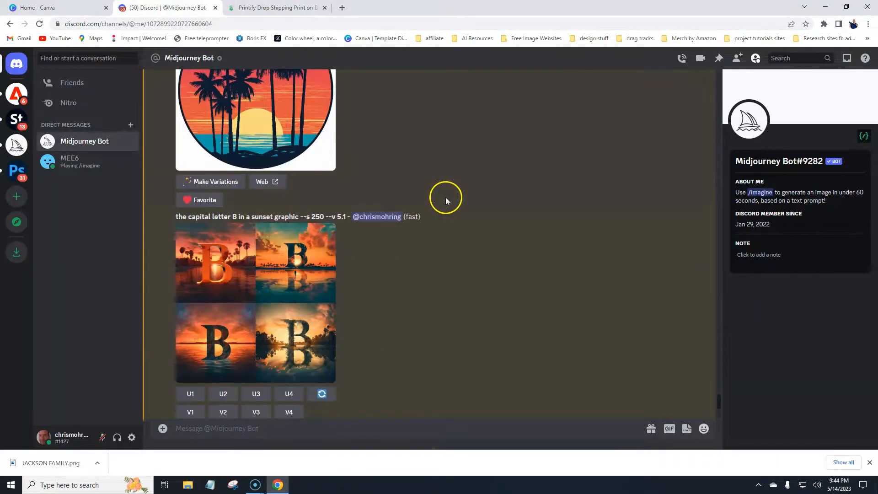
scroll(448, 196, up, 10)
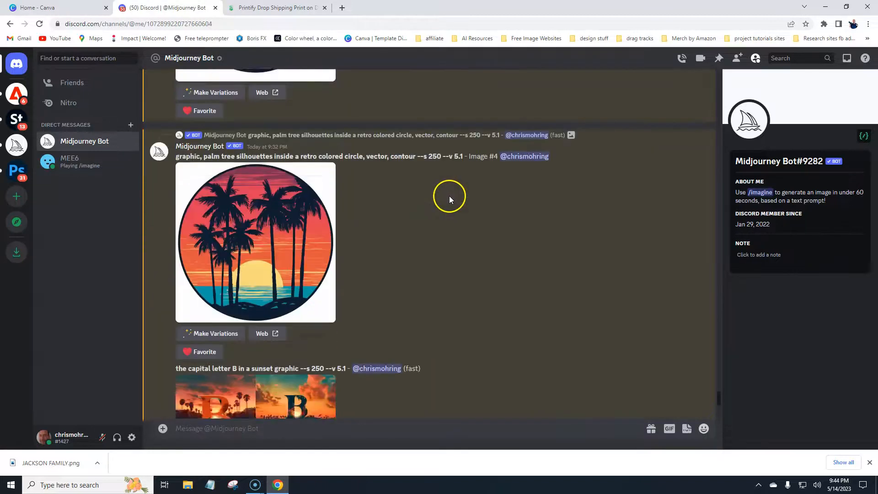
click(254, 10)
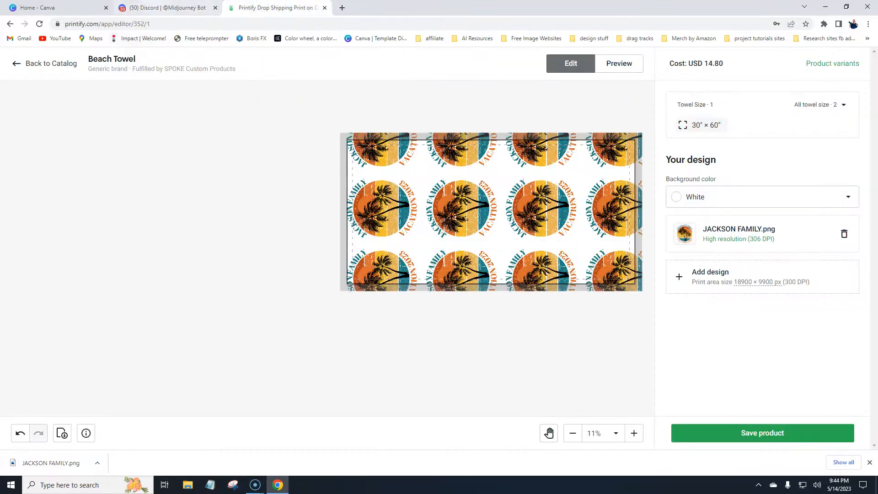
click(171, 8)
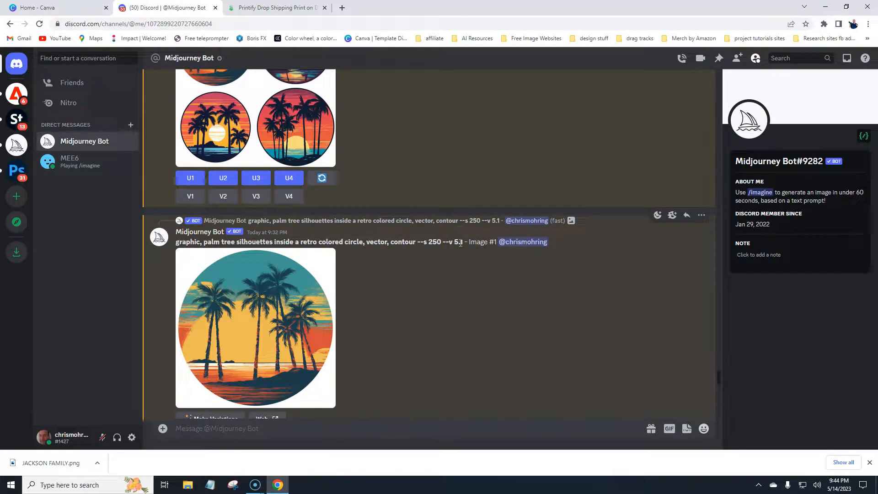
click(265, 7)
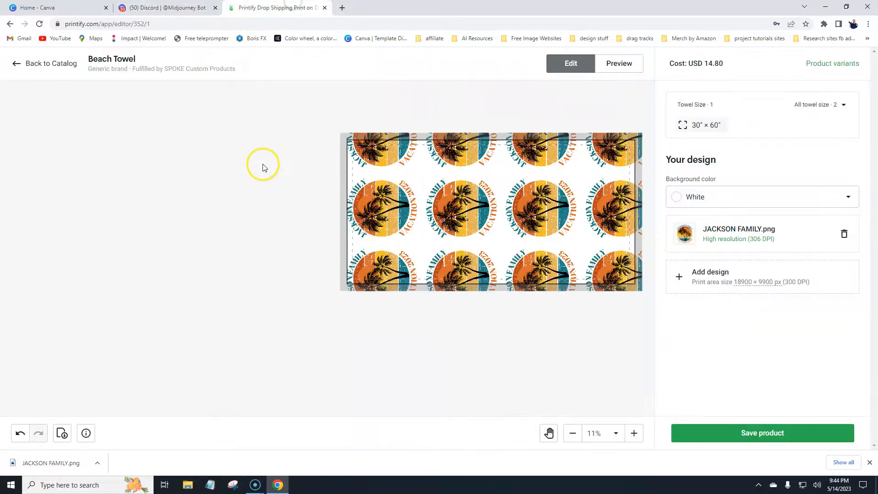
Leave the towel editor without saving and look over the Beach Towel's print provider details
click(61, 67)
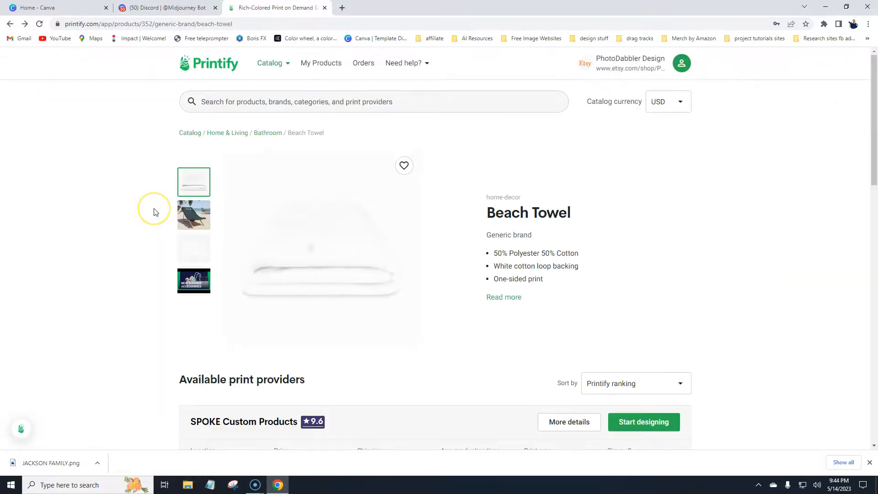
scroll(141, 245, down, 8)
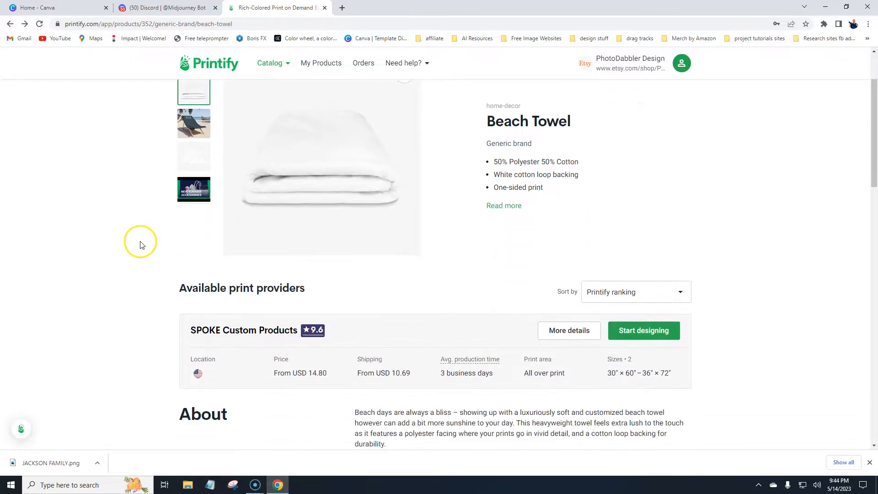
Return to Printify's main product catalog from the Beach Towel page and look over the New Arrivals
scroll(141, 245, up, 4)
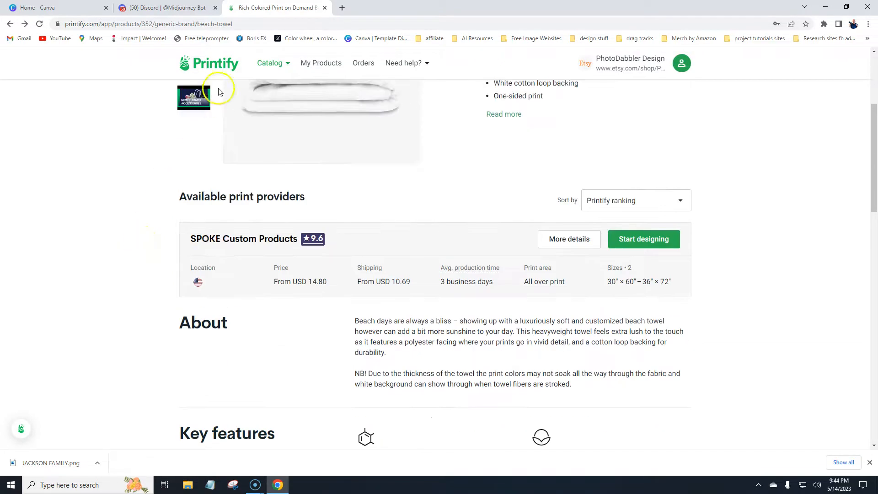
click(213, 64)
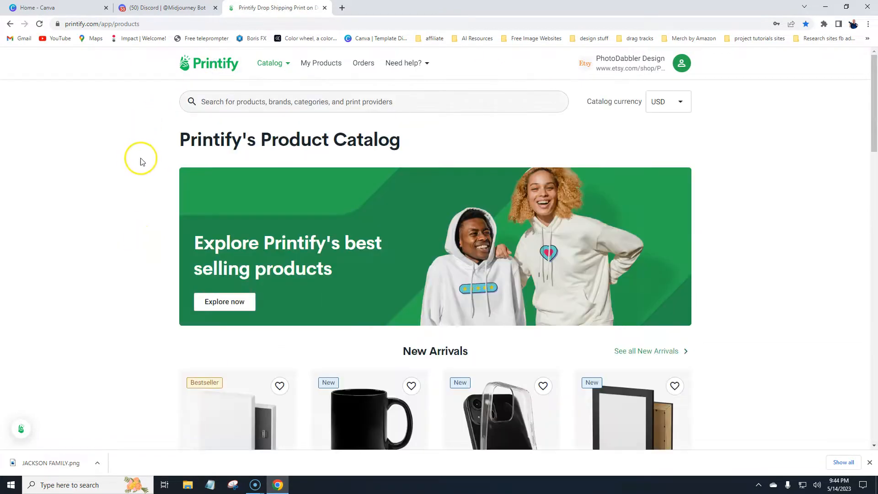
scroll(145, 161, down, 2)
scroll(152, 178, down, 3)
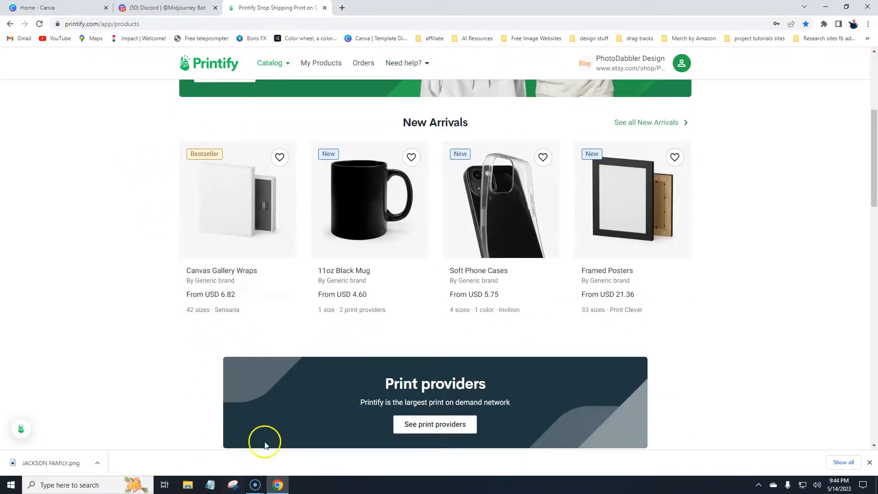
Load printify.com/app/products in an Incognito window and compare the regular and Printify Premium prices of the New Arrivals
key(ctrl+shift+n)
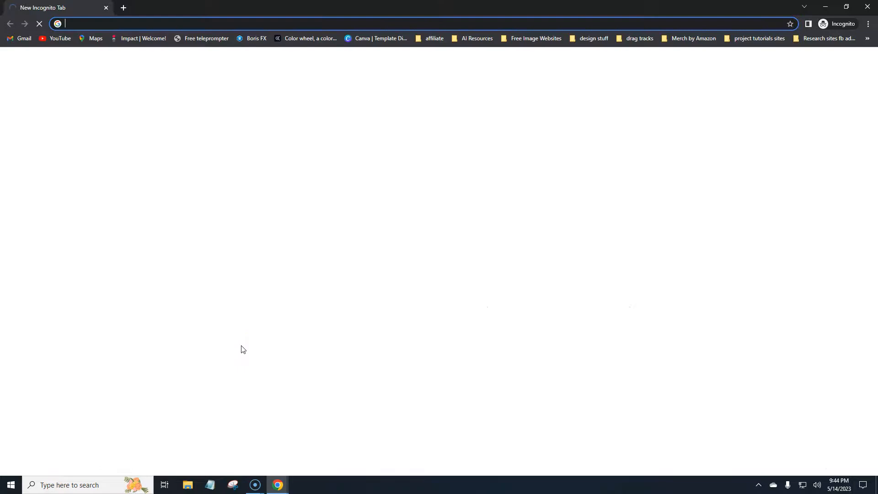
text(printify.com/app/products)
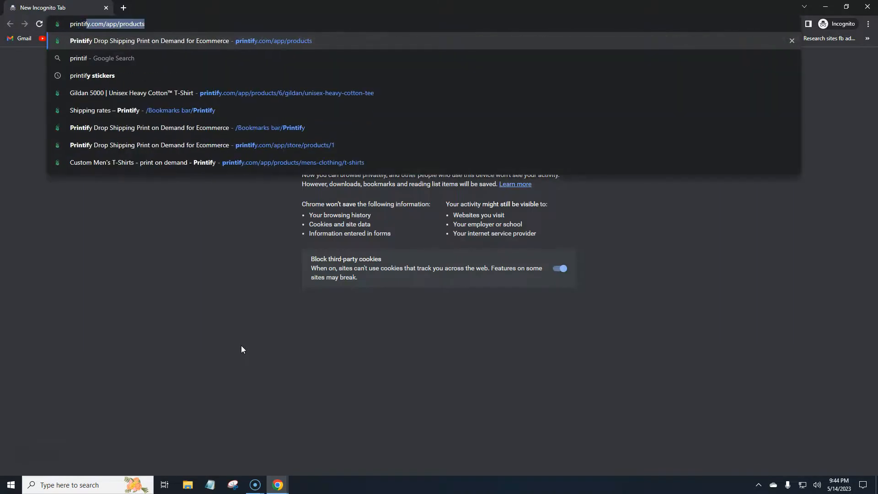
key(Return)
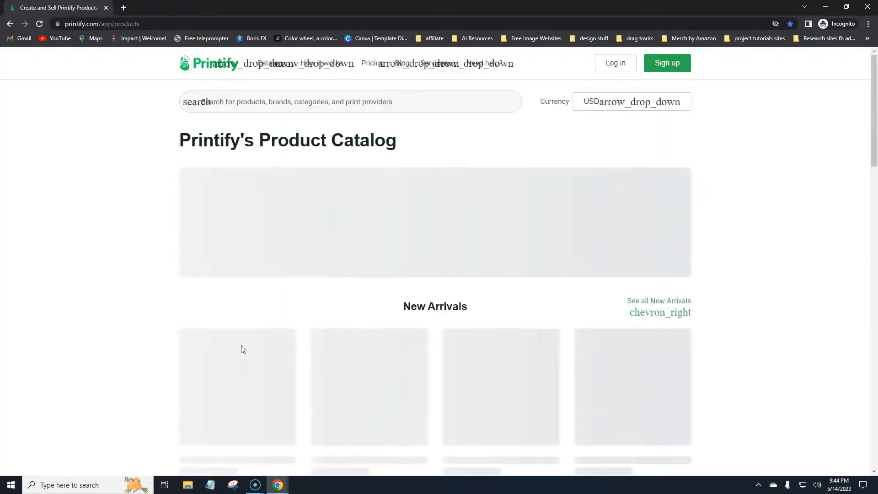
scroll(134, 316, down, 4)
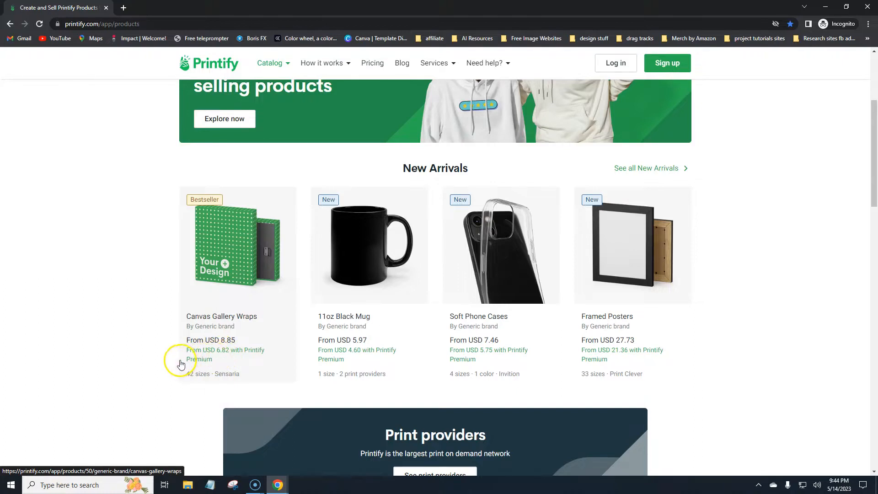
scroll(167, 369, up, 1)
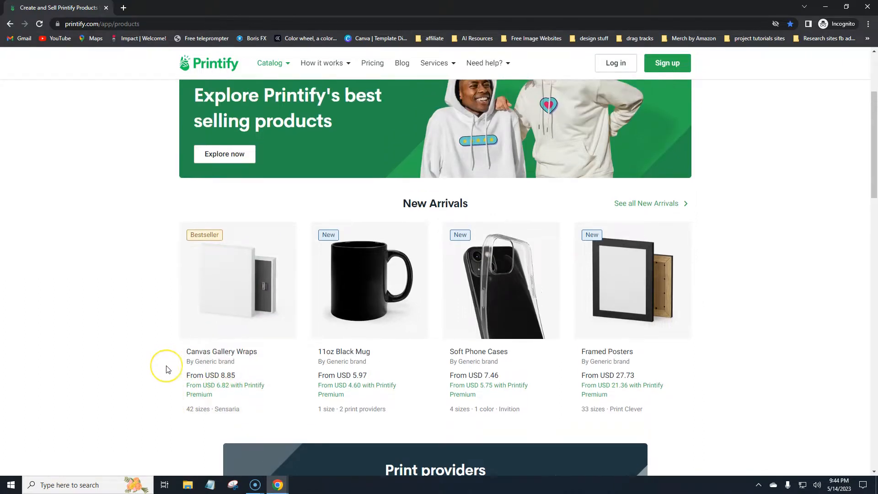
scroll(167, 369, up, 2)
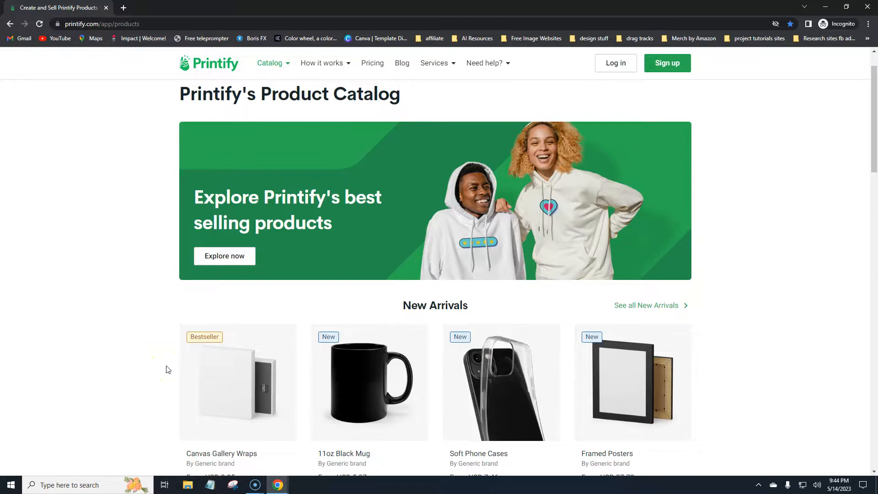
Browse the logged-out catalog from the top banner to the clothing, Accessories and Home & Living categories
scroll(168, 369, down, 6)
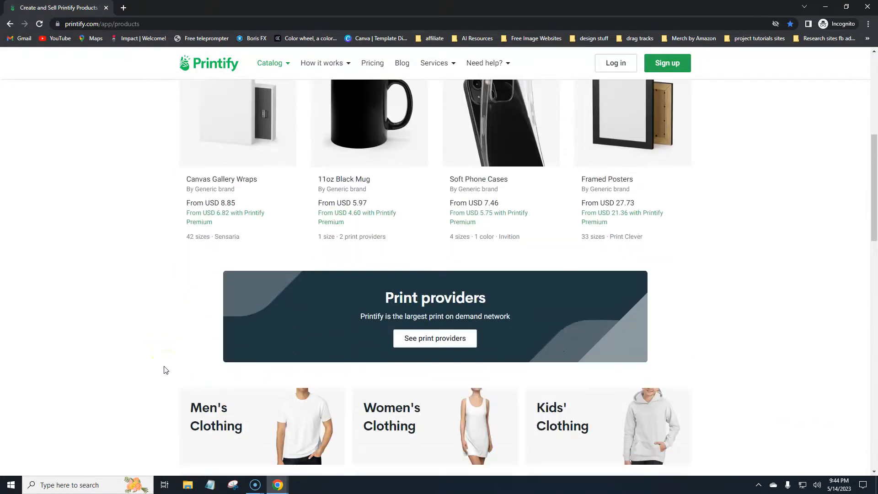
scroll(166, 369, down, 5)
scroll(165, 369, up, 10)
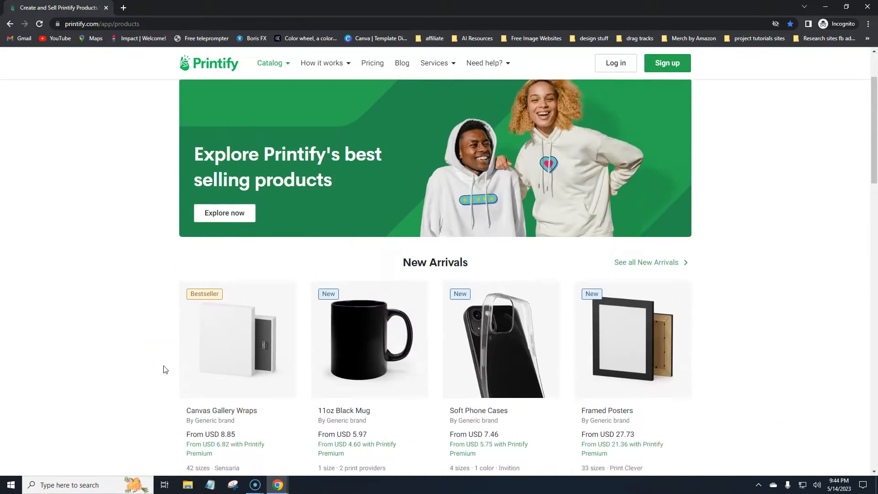
scroll(166, 369, up, 2)
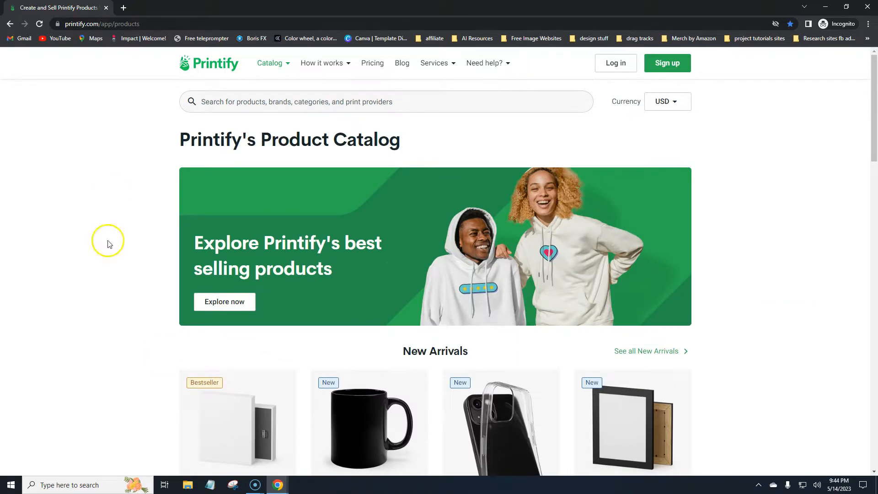
scroll(155, 247, down, 11)
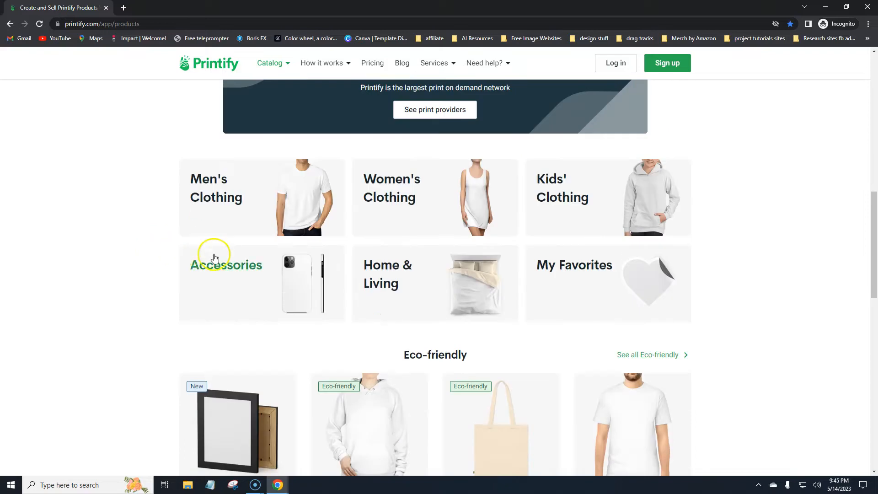
Close the Incognito window and browse the logged-in Printify catalog down to the Eco-friendly and AOP Clothing products
click(106, 8)
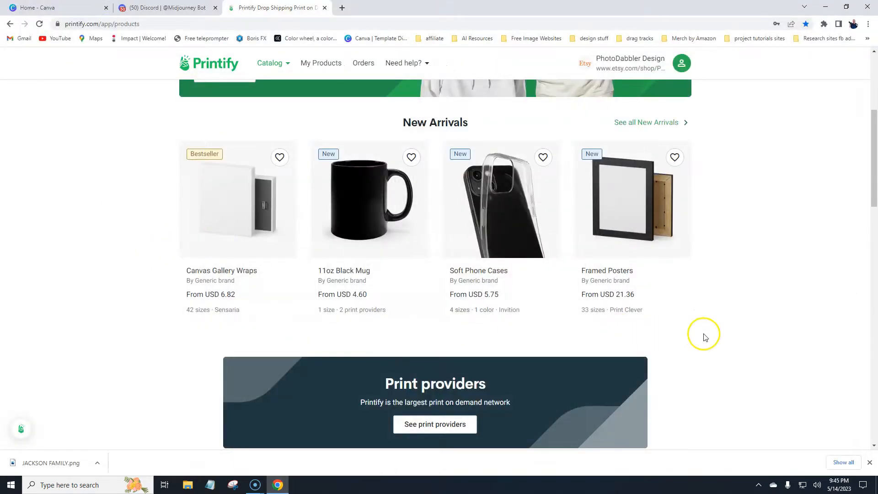
scroll(183, 231, up, 4)
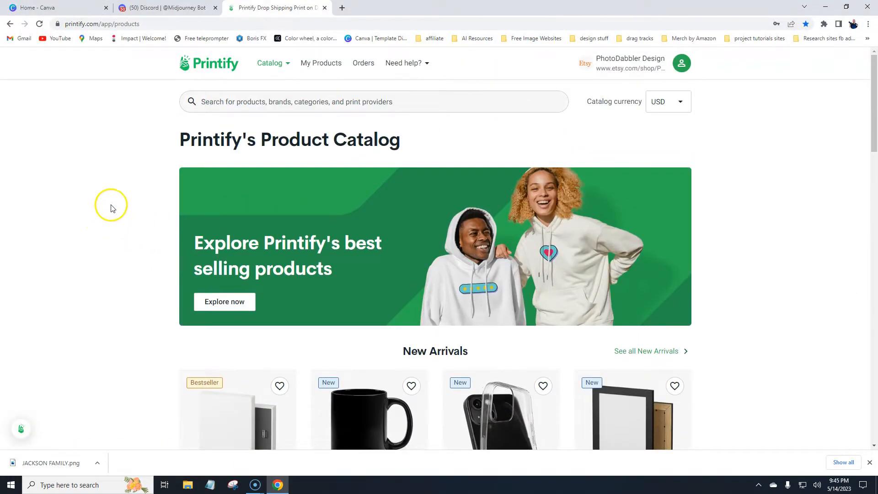
scroll(133, 226, down, 11)
scroll(139, 236, down, 5)
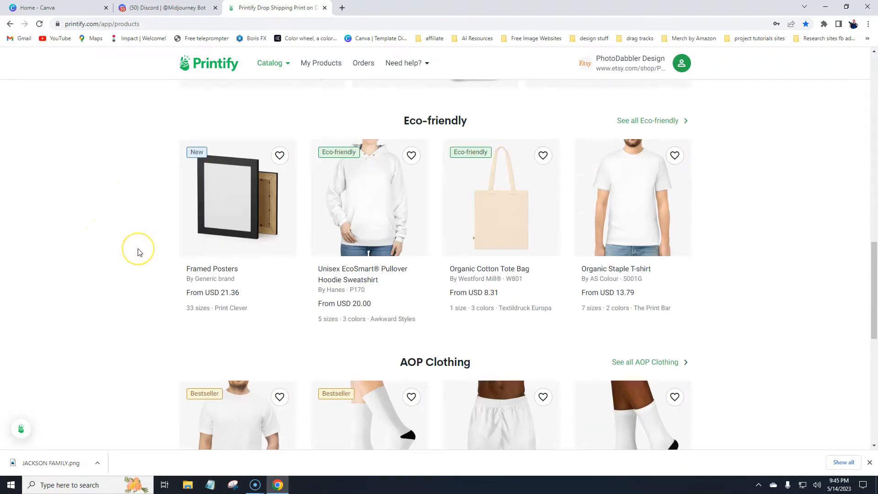